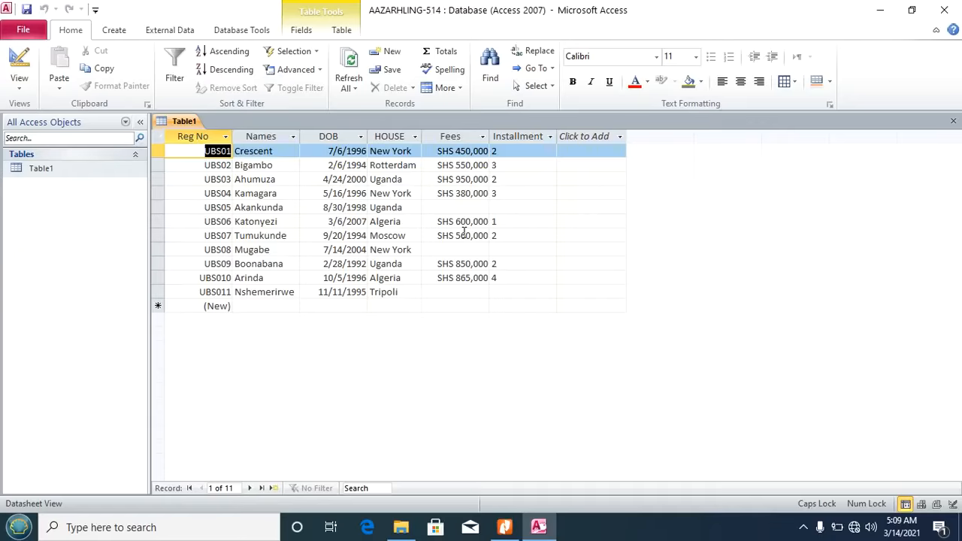
Step: Open Table1 in Design View, then bring up the Database Test.pdf task list in Nitro Pro
click(25, 90)
click(46, 223)
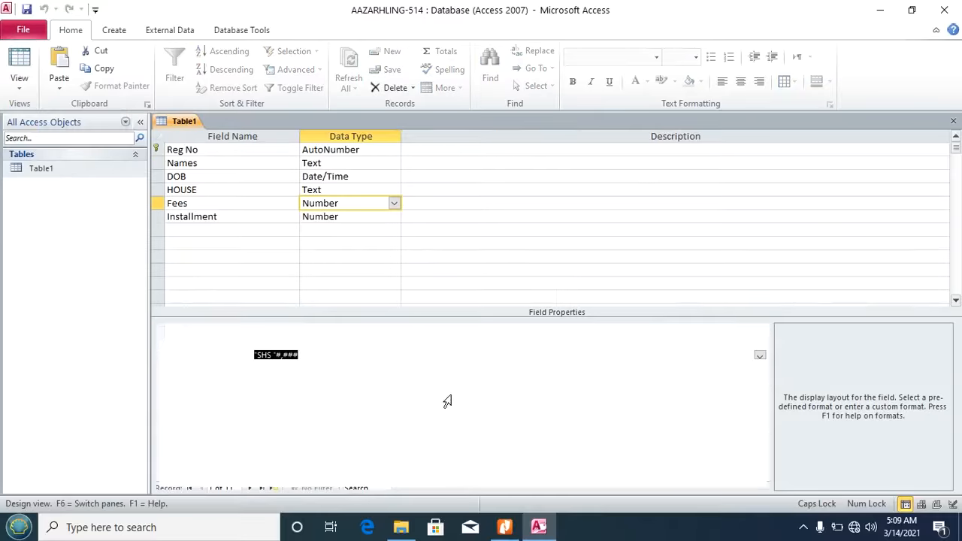
click(505, 522)
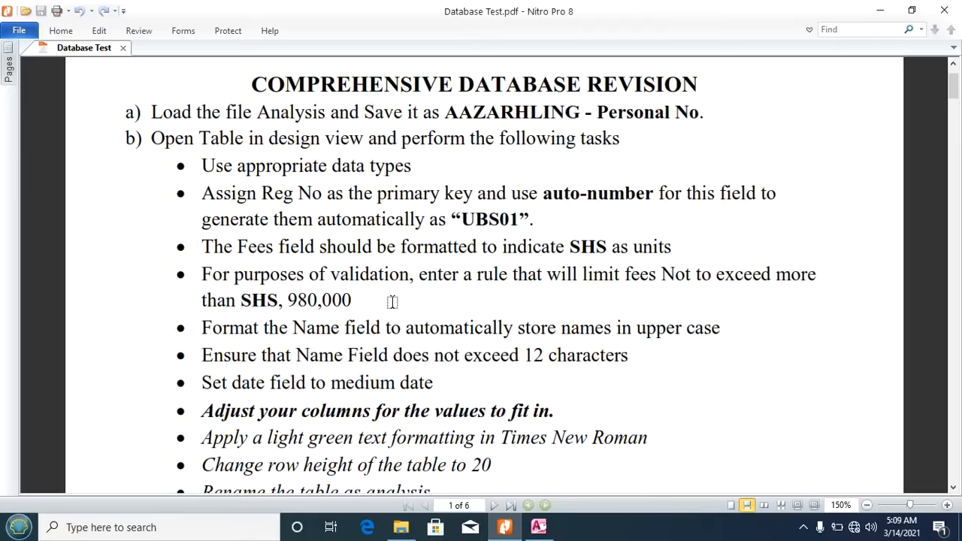
Step: Scroll the task list down to form tasks c) and d), then return to Table1's design
scroll(392, 302, down, 1)
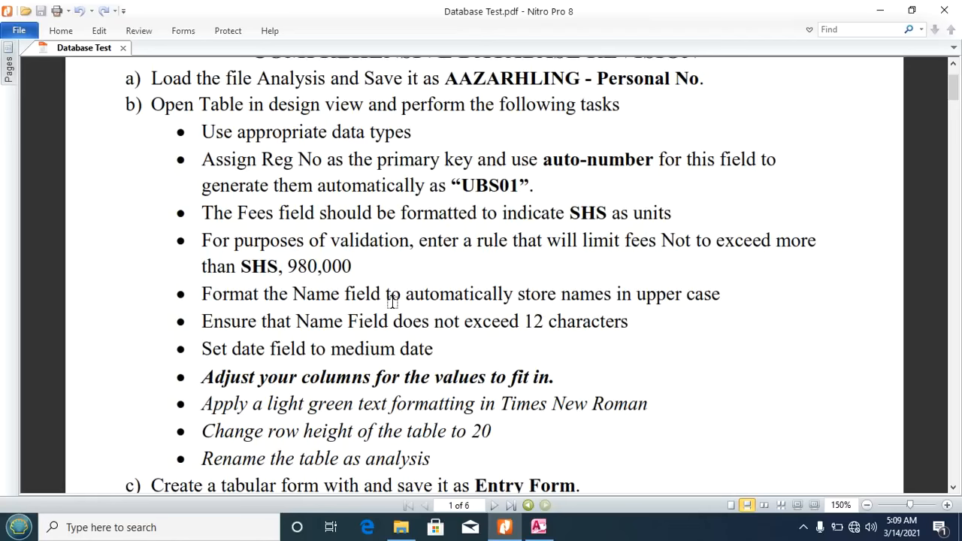
scroll(392, 302, down, 1)
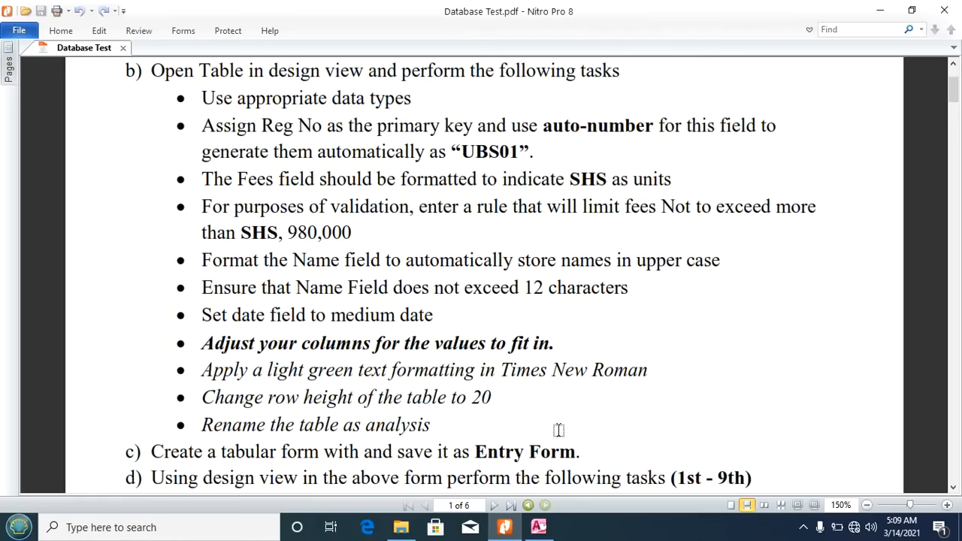
click(538, 527)
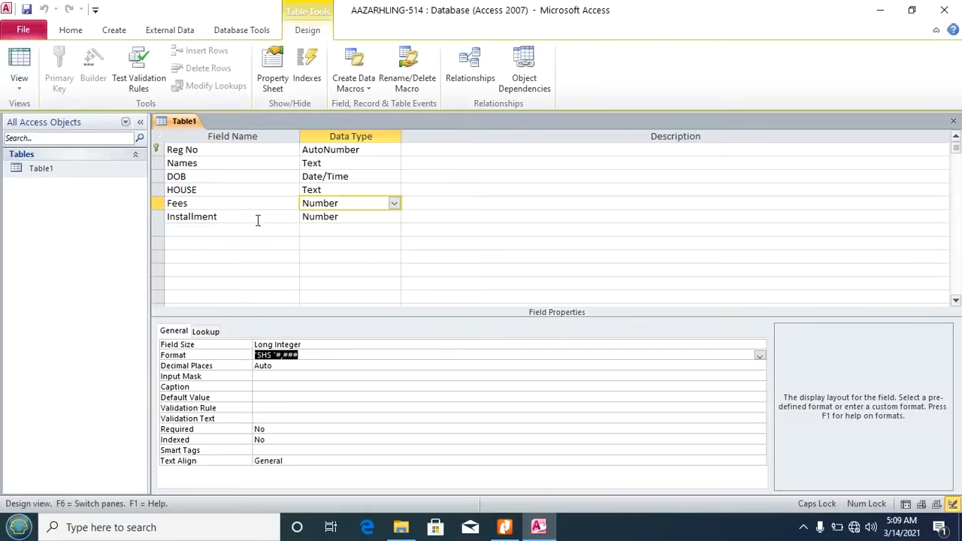
Step: Give Fees validation rule <980000 with text 'Fees is Limited to Not More than SHS 980000' and save
click(268, 408)
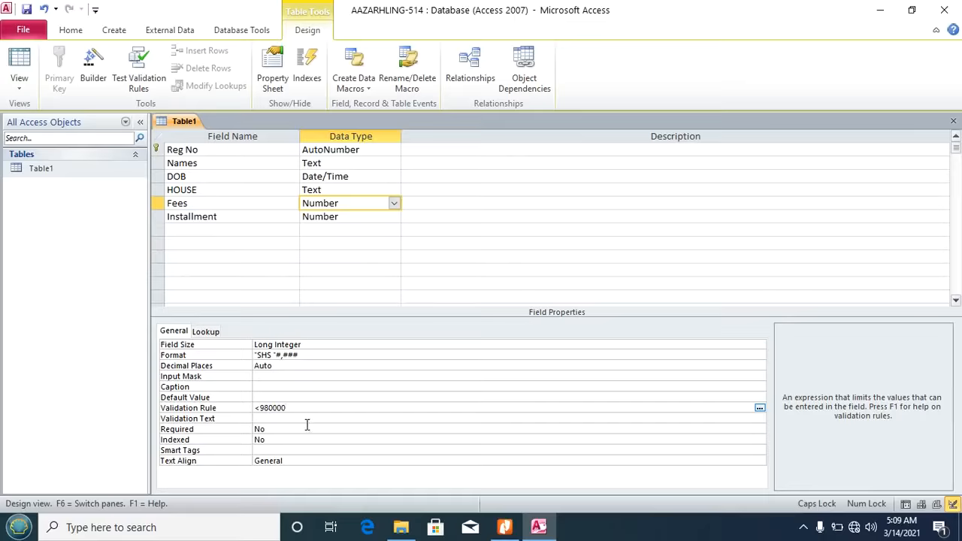
click(268, 419)
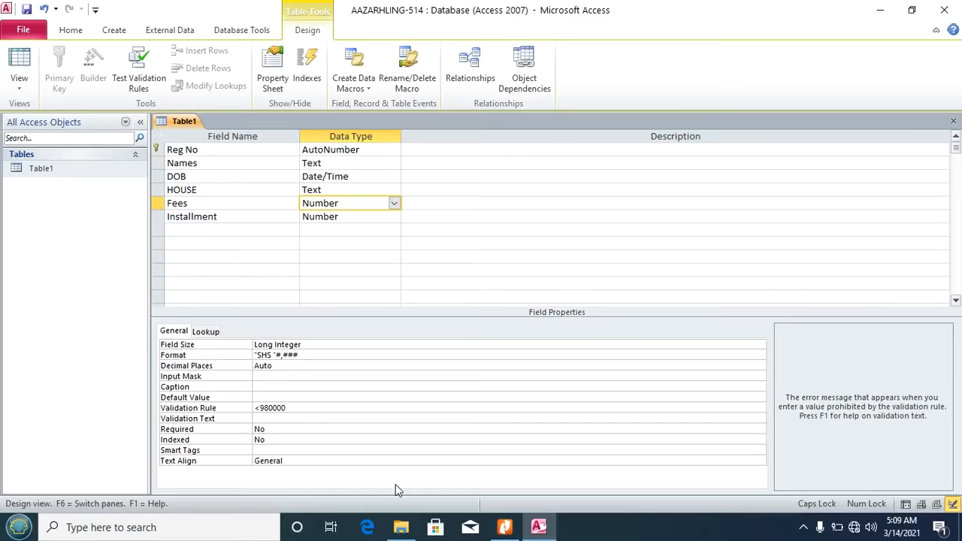
key(Caps_Lock)
text(Fees is Limited to Not)
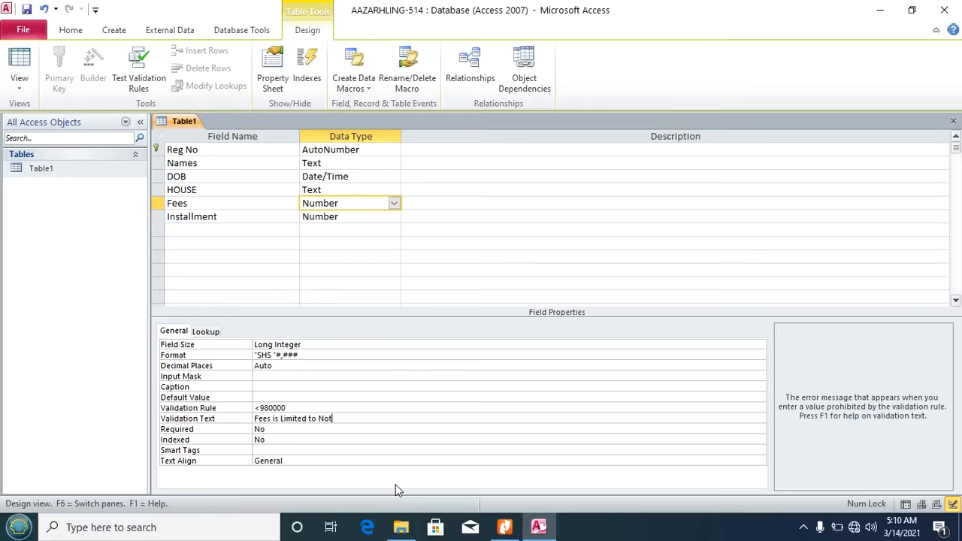
text( More than SHS 980000)
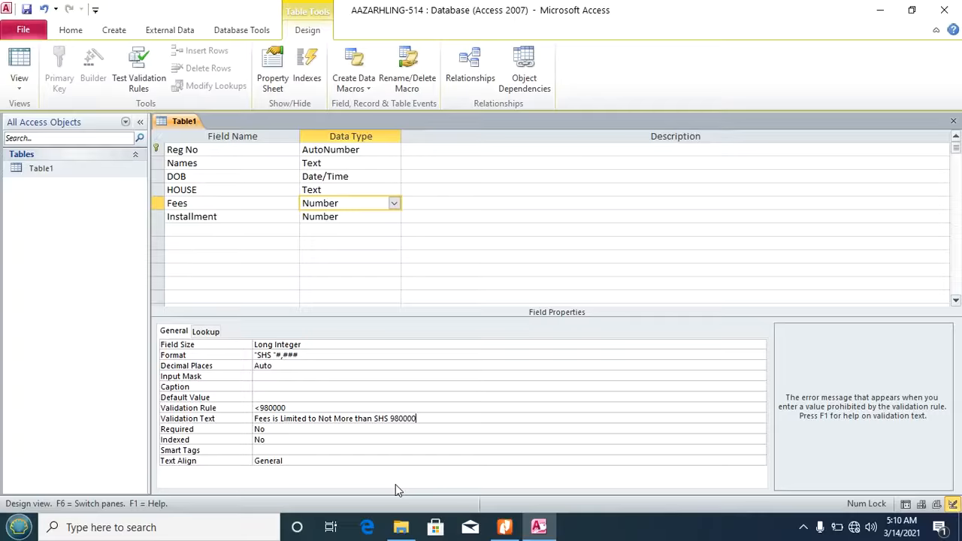
click(27, 9)
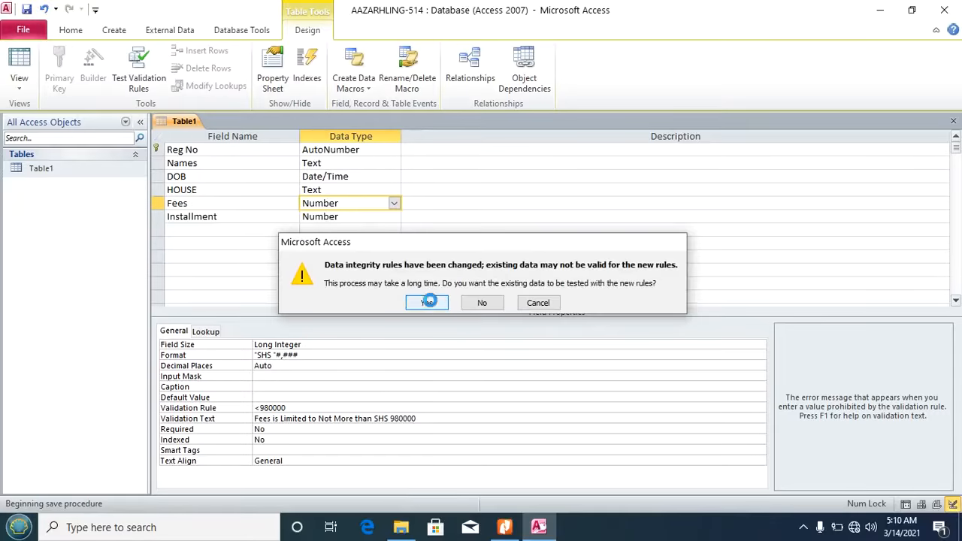
click(432, 305)
click(429, 314)
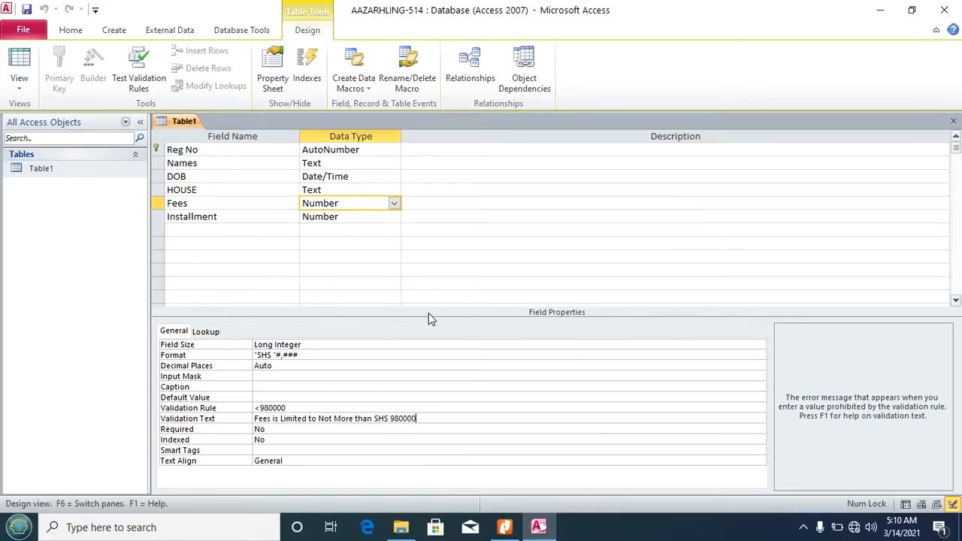
click(504, 527)
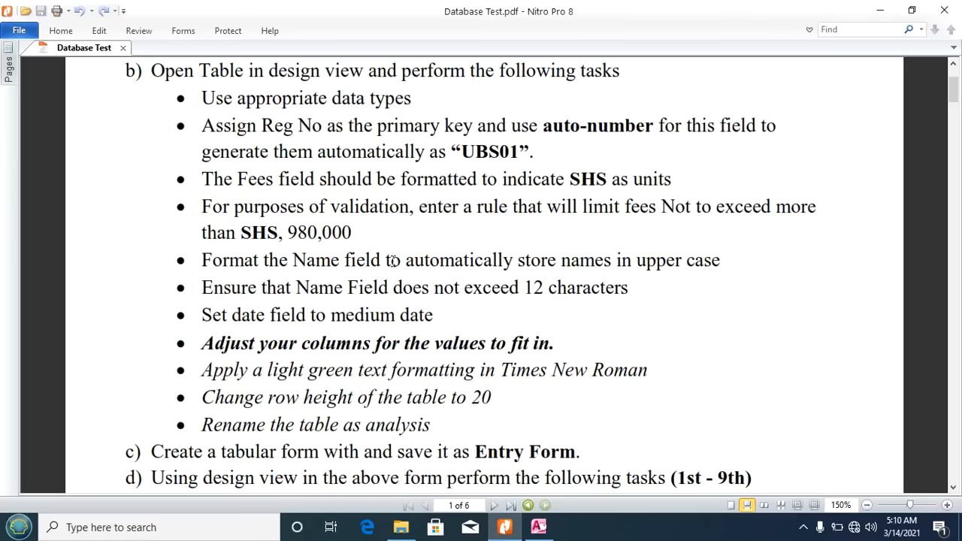
click(538, 527)
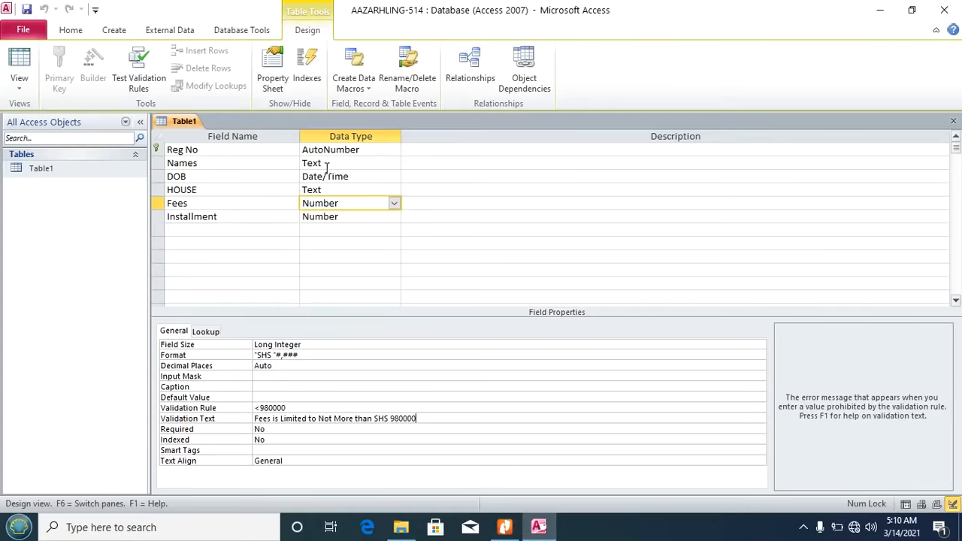
Step: Set the Names field's Format to > so names show in capitals, and save the design
click(326, 165)
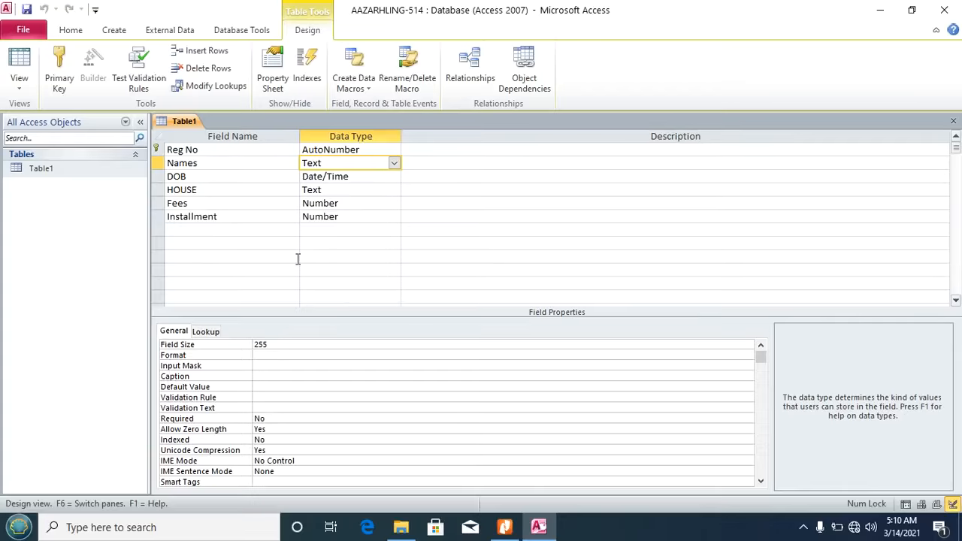
click(260, 355)
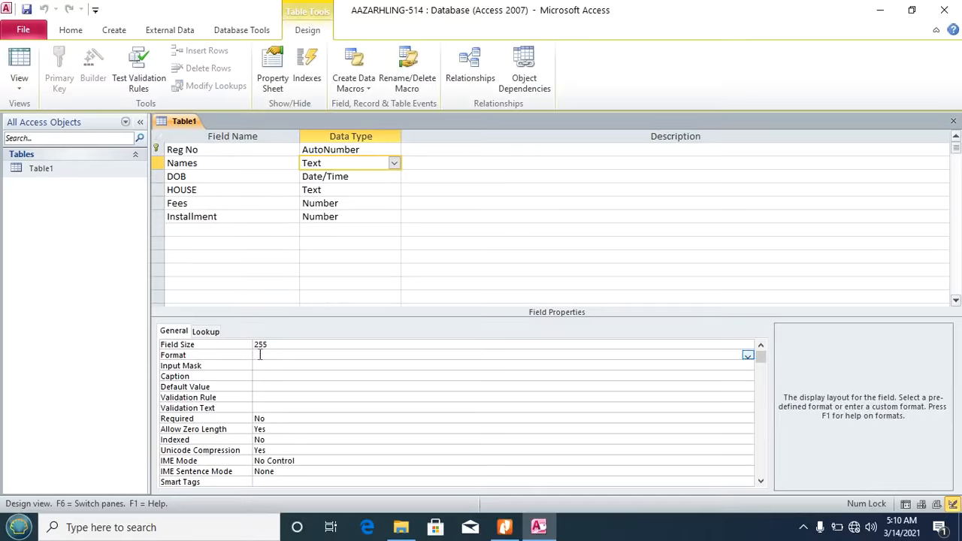
text(>)
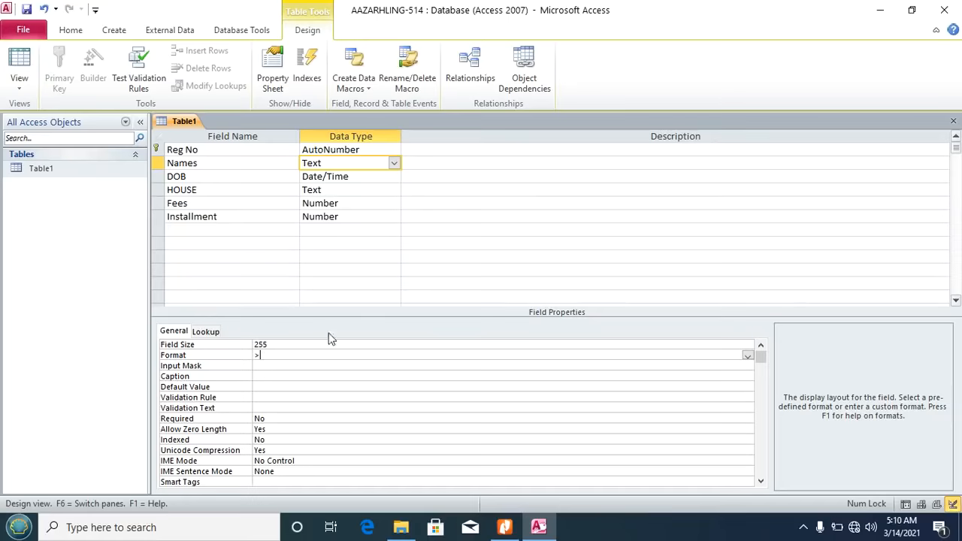
click(26, 10)
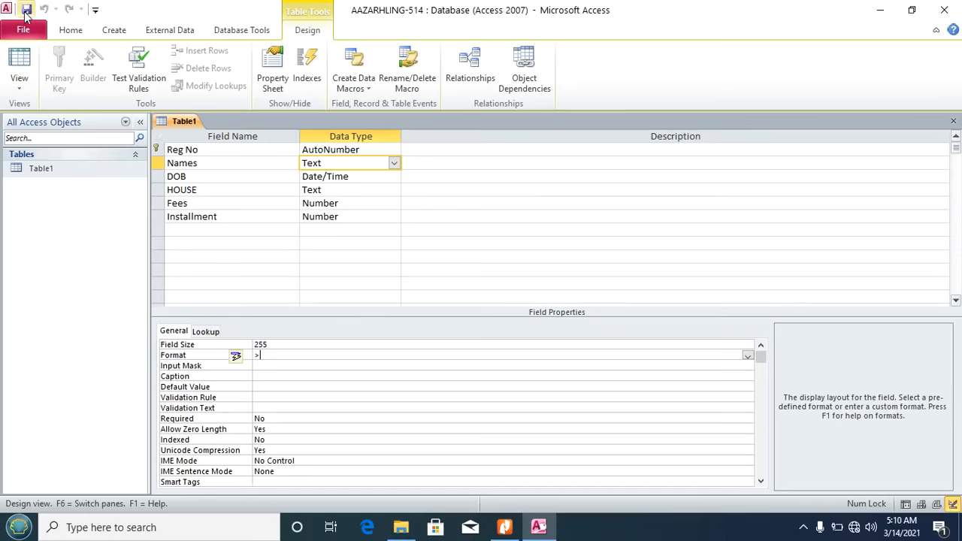
click(19, 79)
Step: Switch Table1 to Datasheet View and change the first record fee's leading digit to 8
click(50, 120)
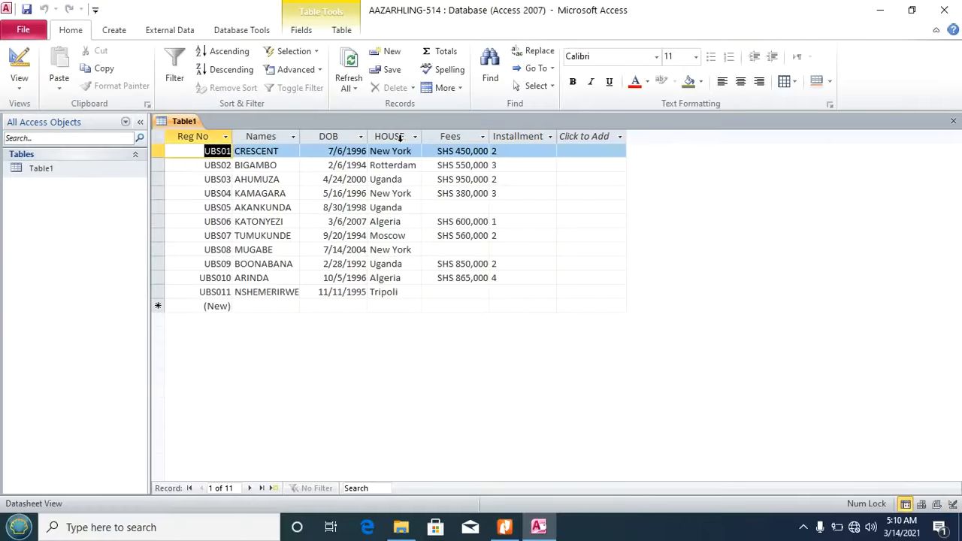
click(263, 136)
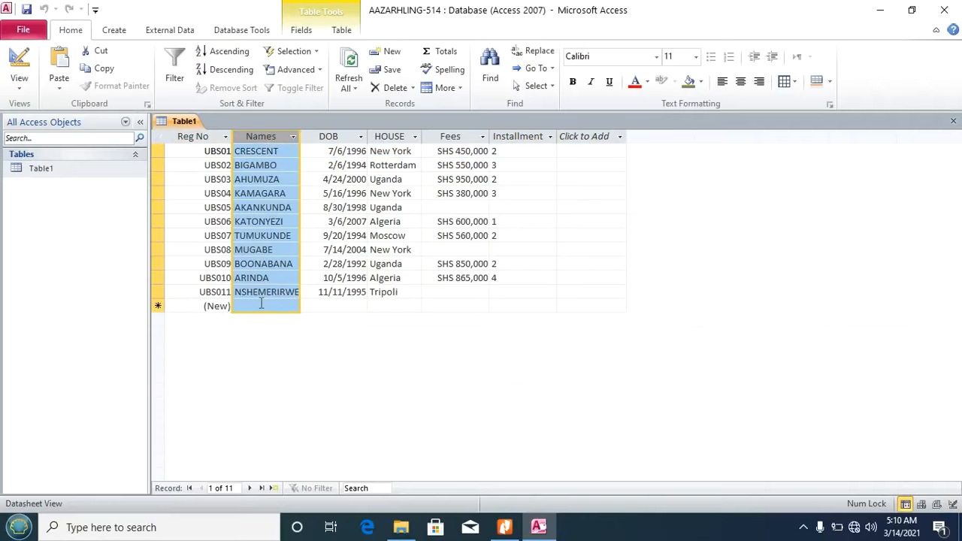
click(461, 151)
drag(454, 151, 461, 152)
text(8)
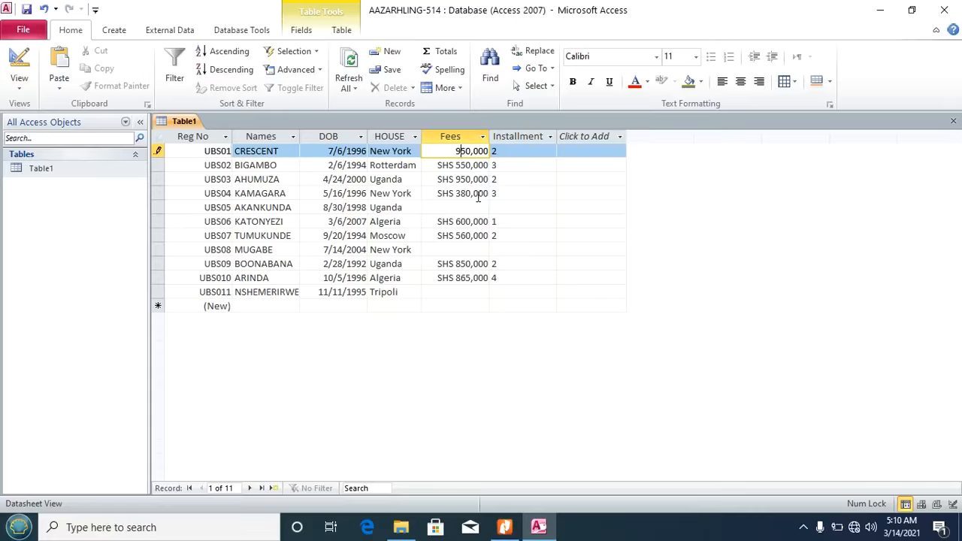
click(466, 165)
Step: Enter 990,000 as the first fee to trigger the validation warning, then restore it to 450,000
click(457, 152)
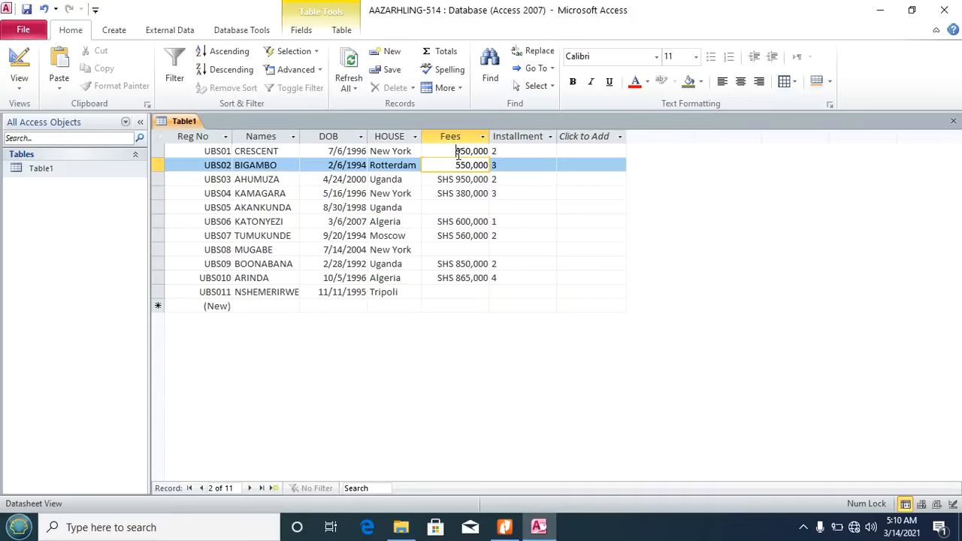
drag(467, 152, 464, 149)
click(464, 150)
key(shift+Right)
text(9)
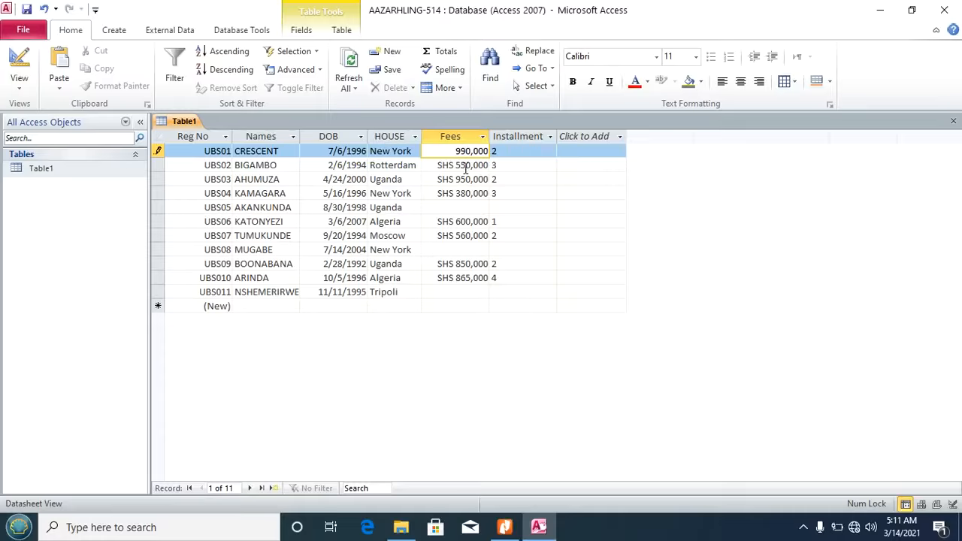
click(464, 169)
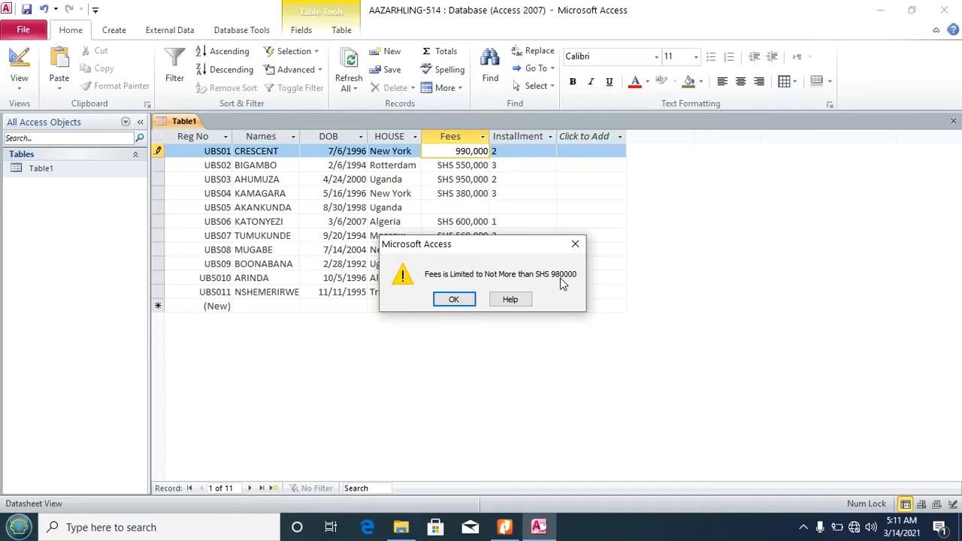
click(454, 300)
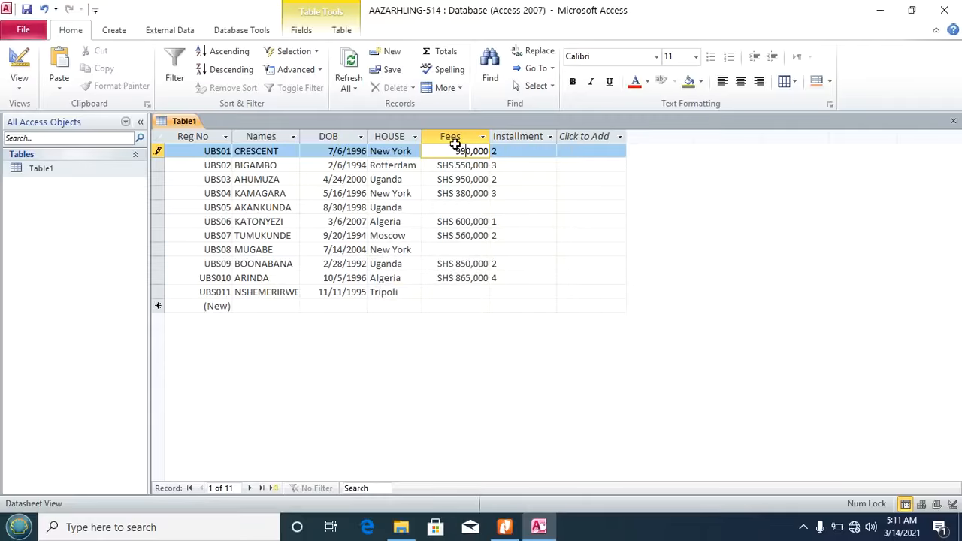
drag(455, 154, 466, 153)
text(45)
click(464, 179)
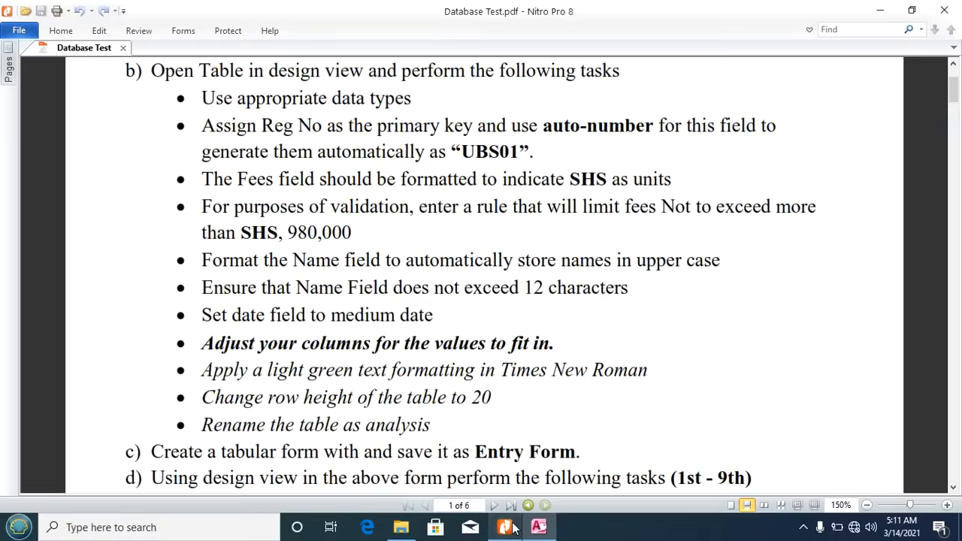
Step: Check the Database Test task list in Nitro Pro, then return to the Access table
click(504, 527)
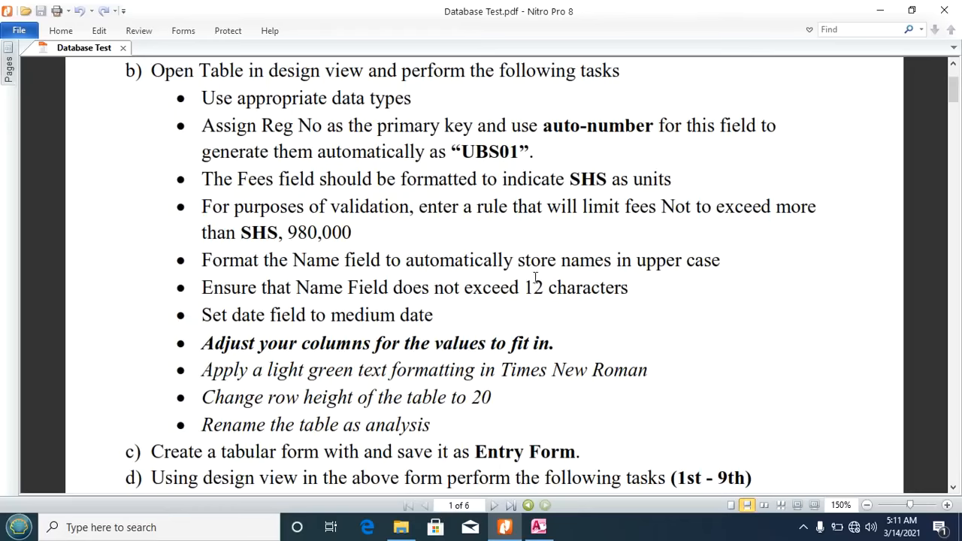
click(539, 527)
Step: Set the Names Field Size to 12, save despite the data-loss warning, and return to Datasheet View
click(13, 85)
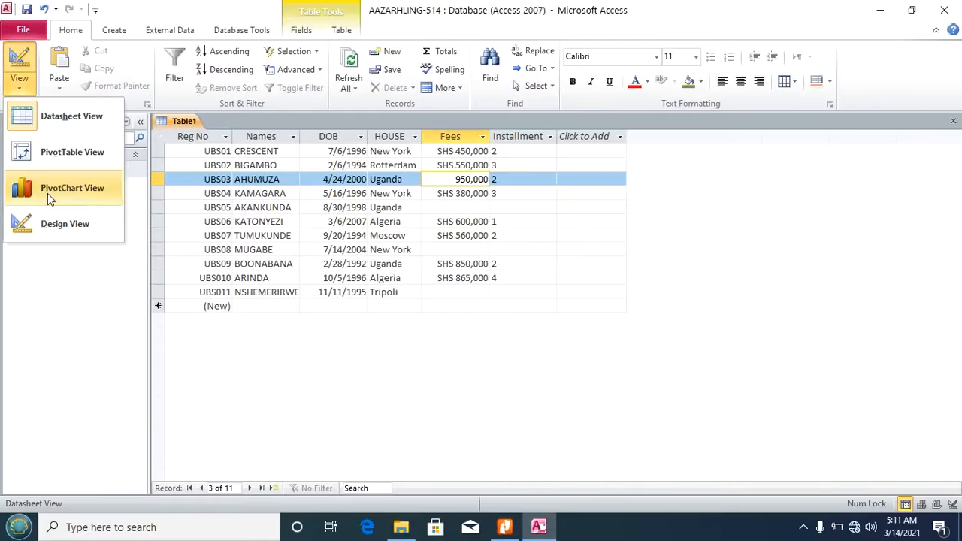
click(22, 223)
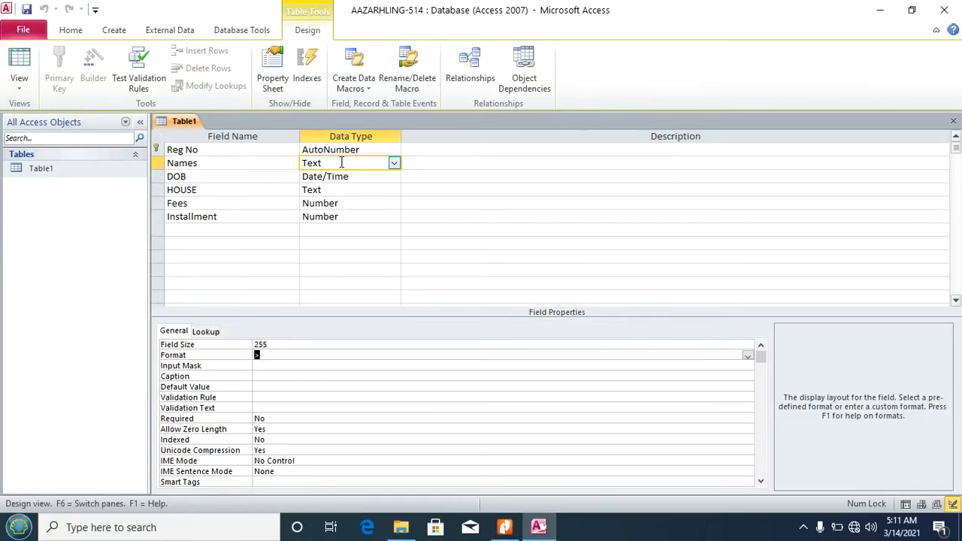
click(212, 346)
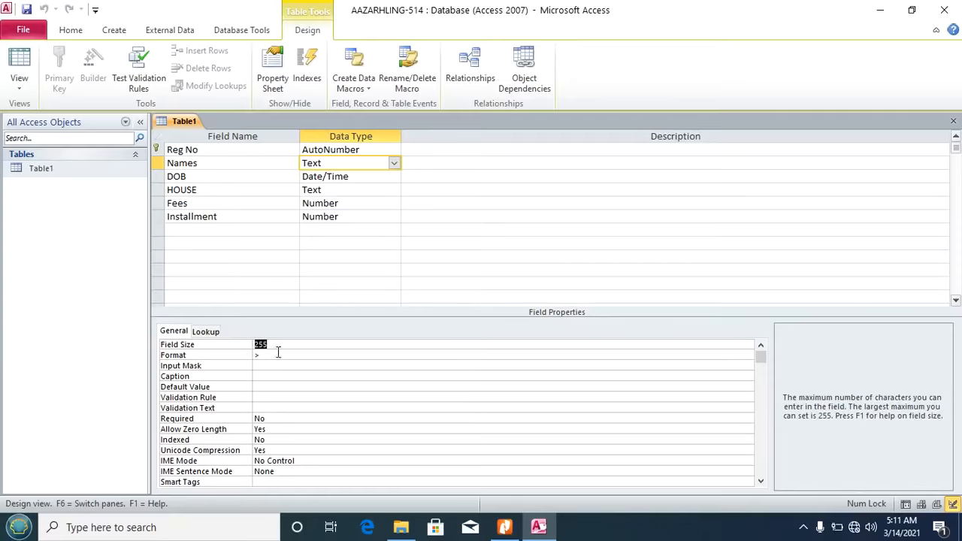
text(12)
click(27, 10)
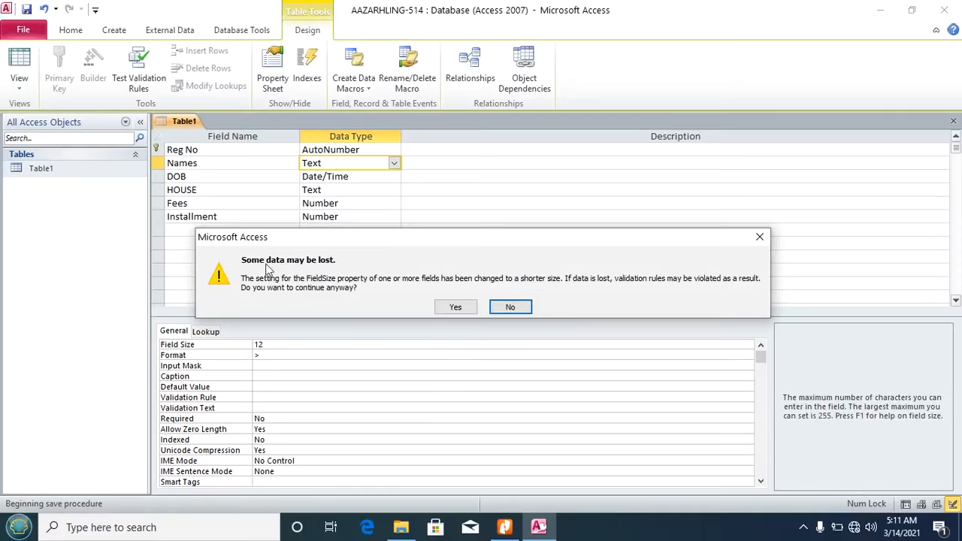
click(455, 308)
click(19, 64)
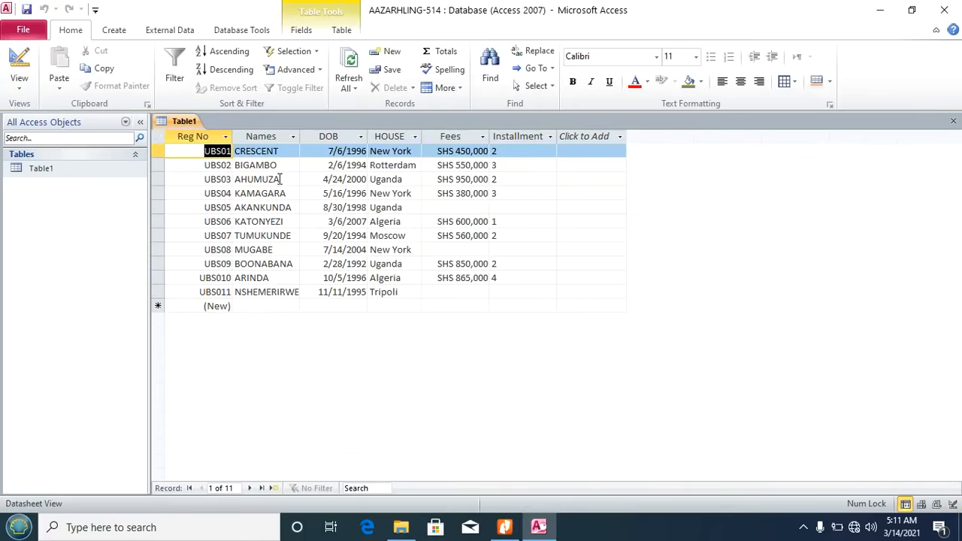
Step: Widen the Names column, retype the last record's name, save, and bring up the task PDF
double_click(299, 291)
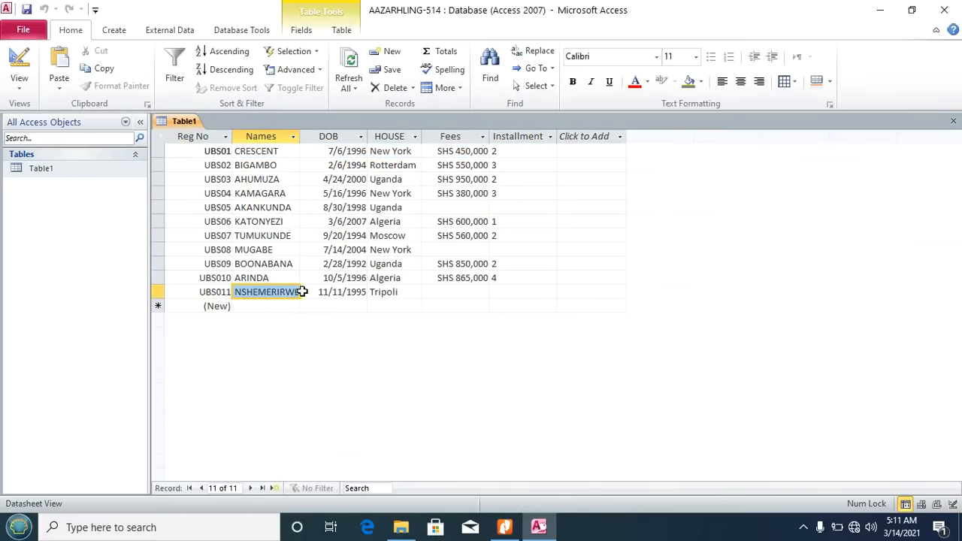
drag(300, 142, 313, 141)
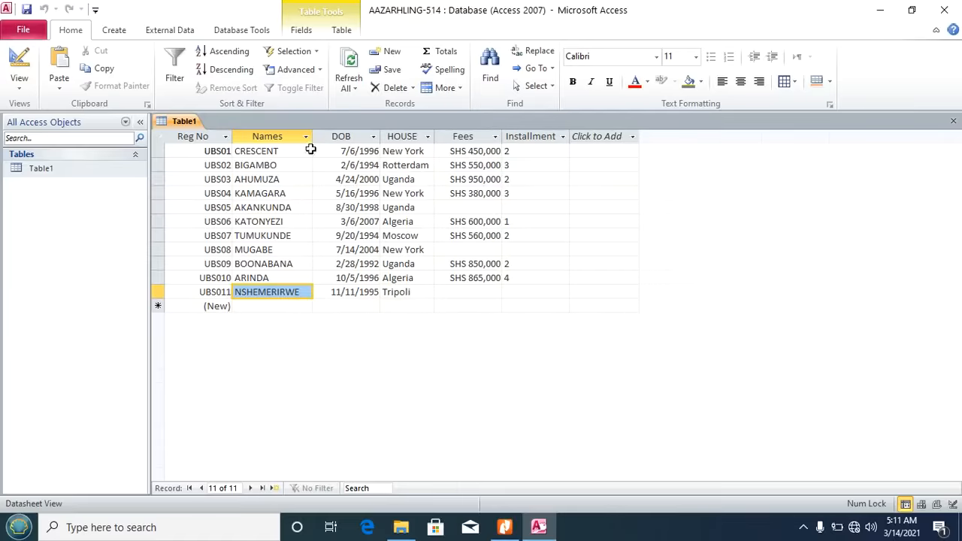
text(Nshemerirwe)
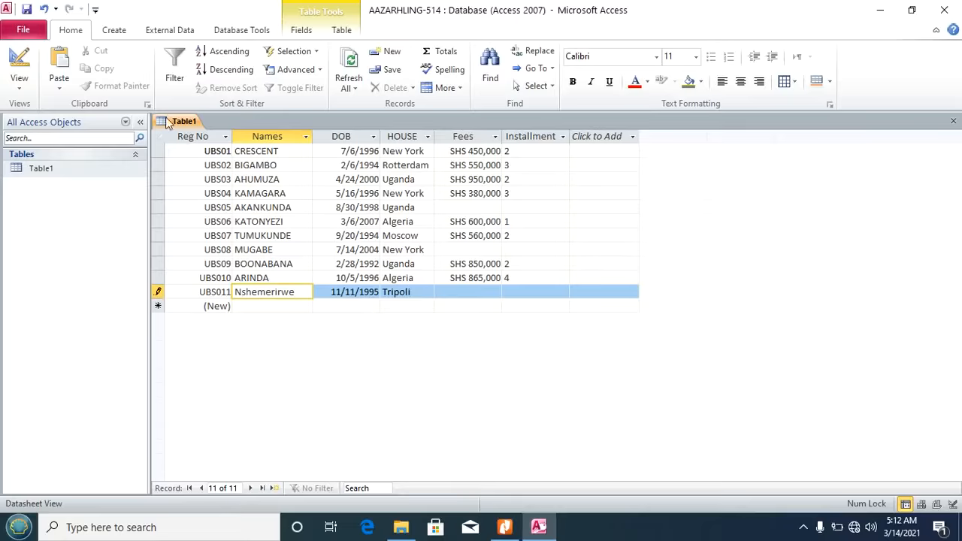
click(26, 10)
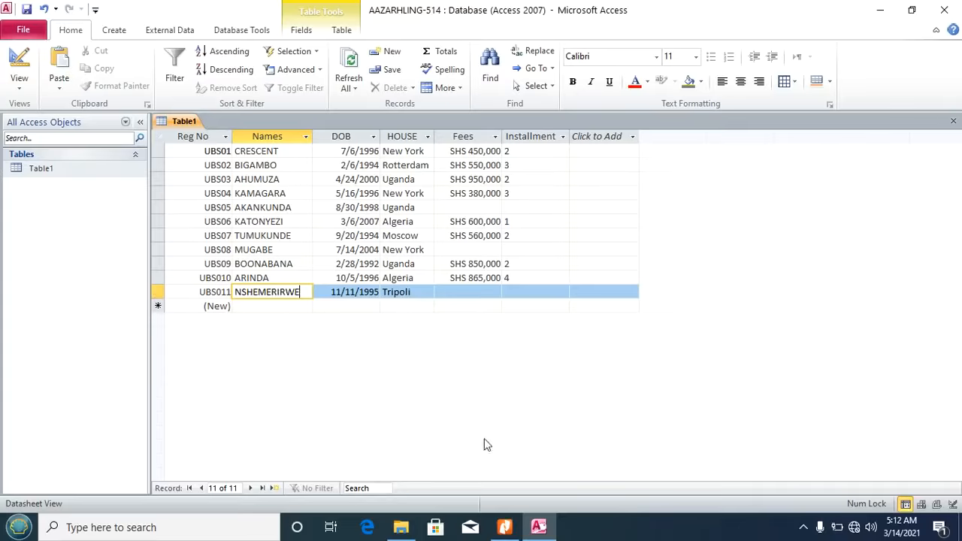
click(504, 527)
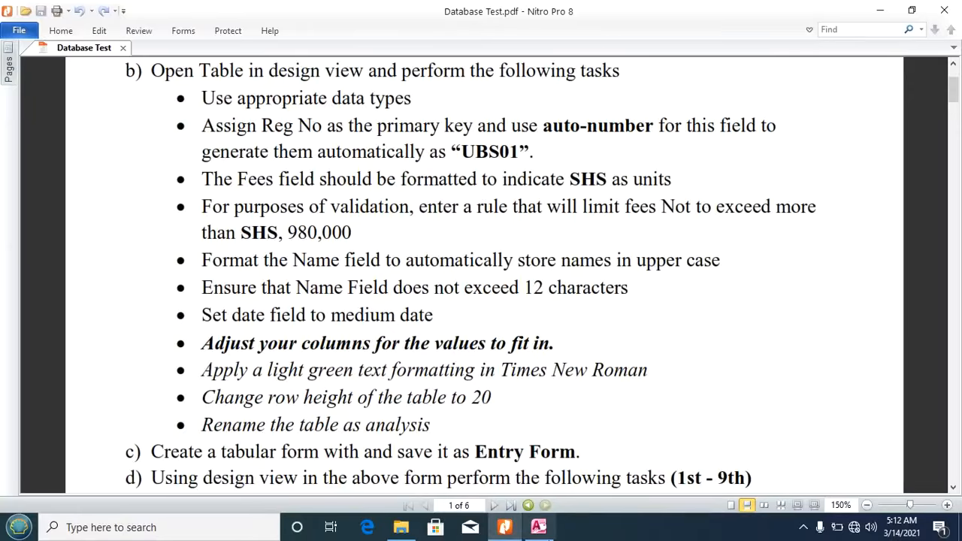
Step: Give the DOB field the Medium Date format, save the design, and return to the datasheet
click(538, 528)
click(24, 88)
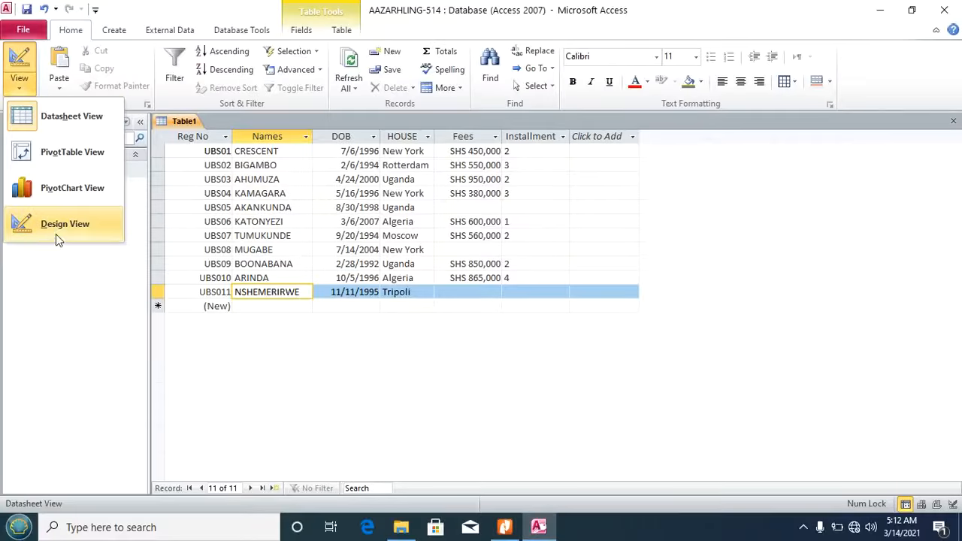
click(57, 227)
click(318, 176)
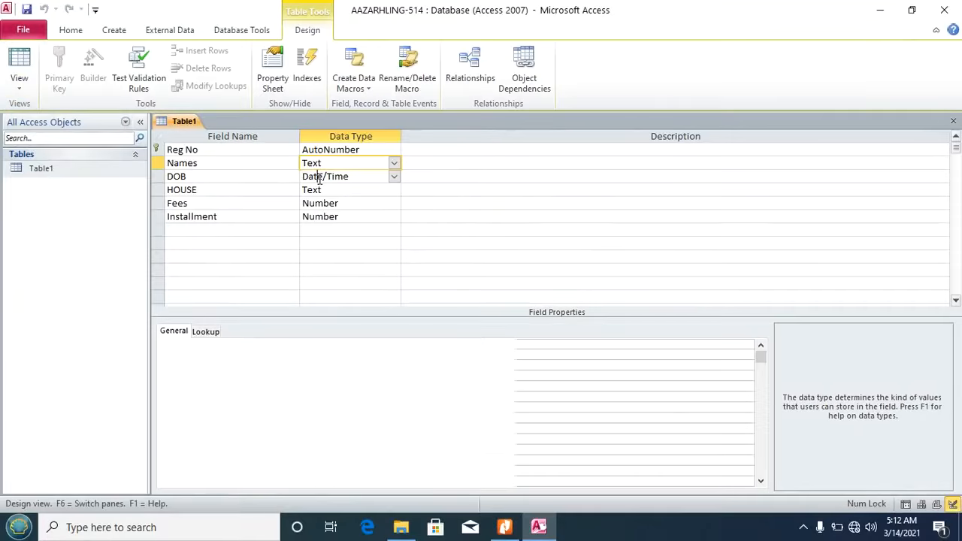
click(263, 346)
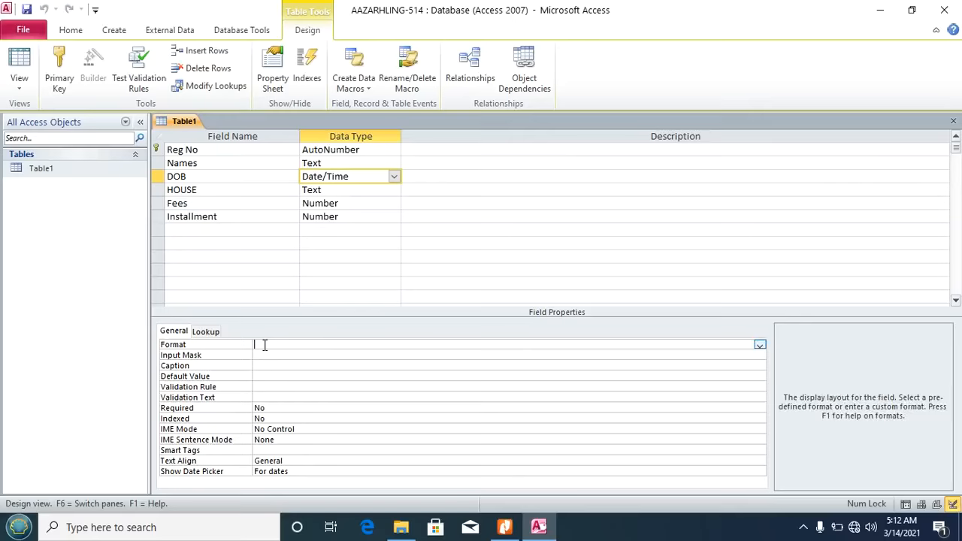
click(759, 345)
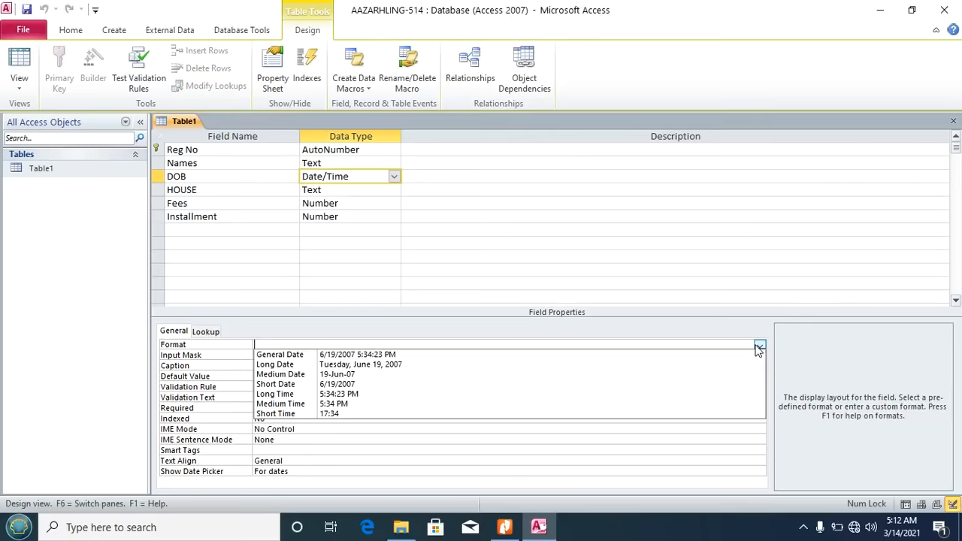
click(476, 380)
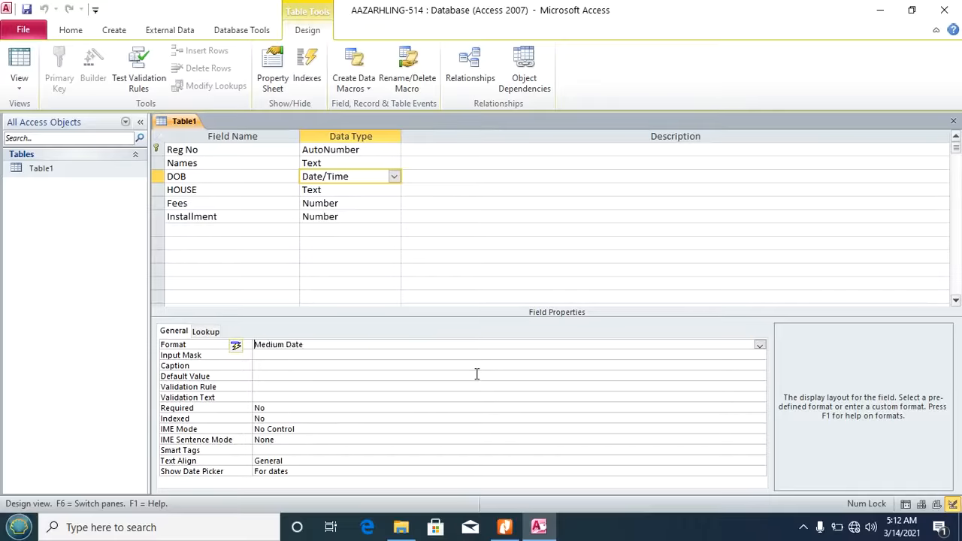
click(26, 9)
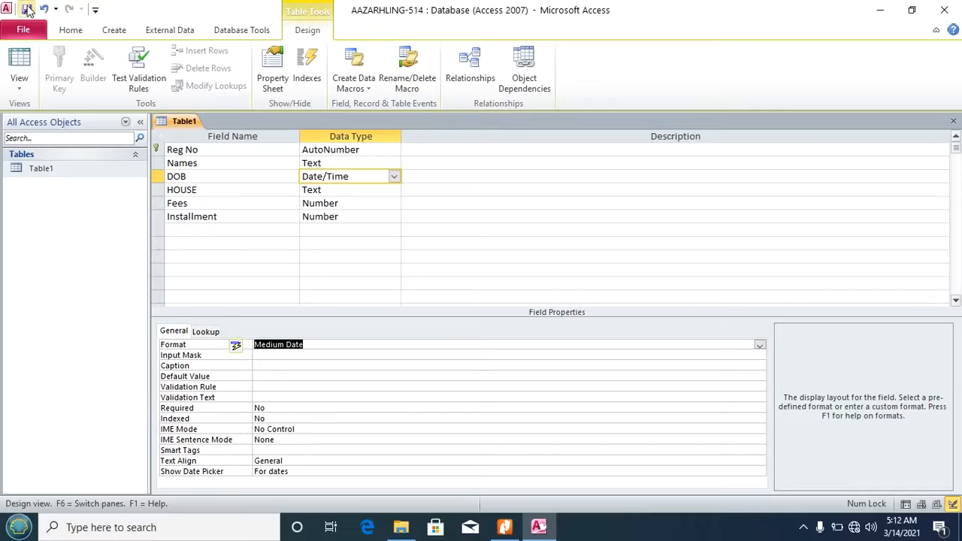
click(18, 64)
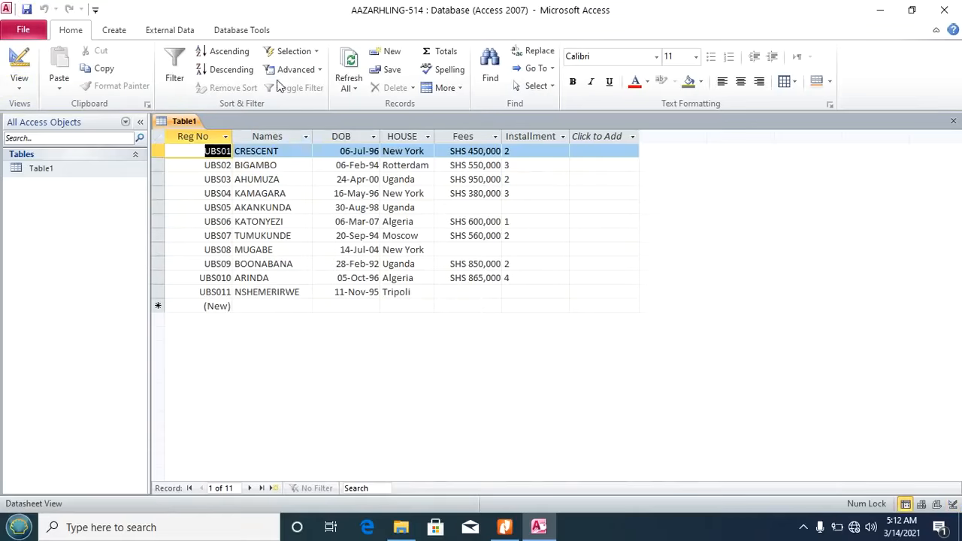
Step: Select the DOB column, check the PDF task list, then select the whole datasheet with Ctrl+A
click(358, 136)
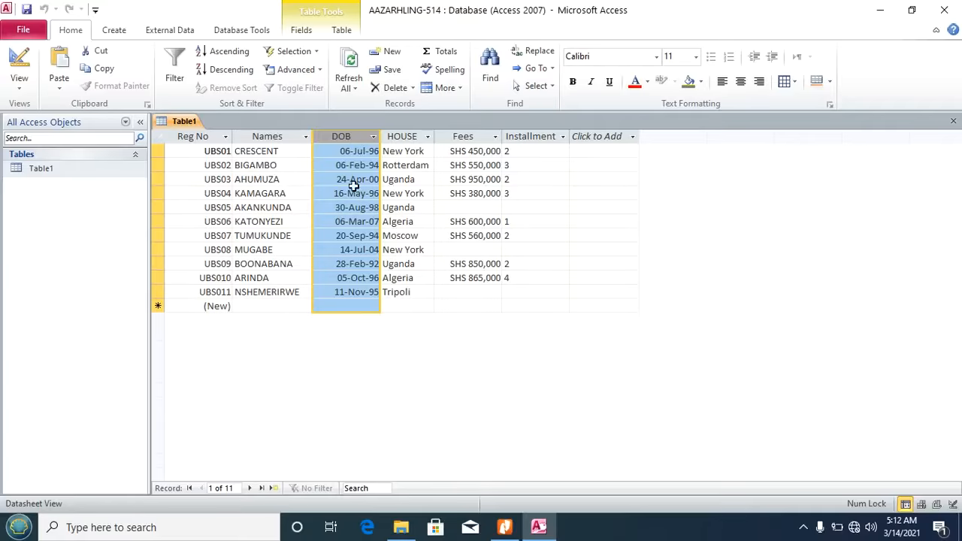
click(505, 527)
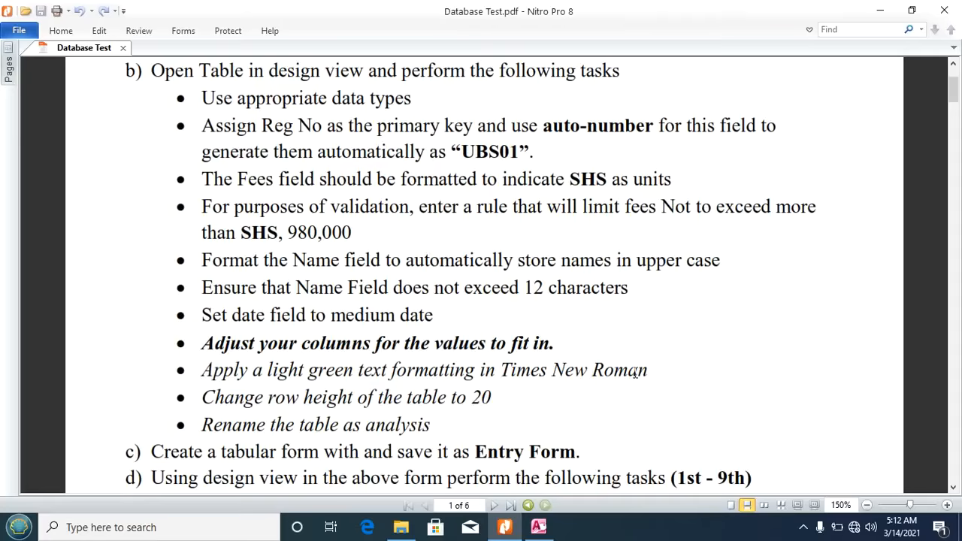
click(538, 527)
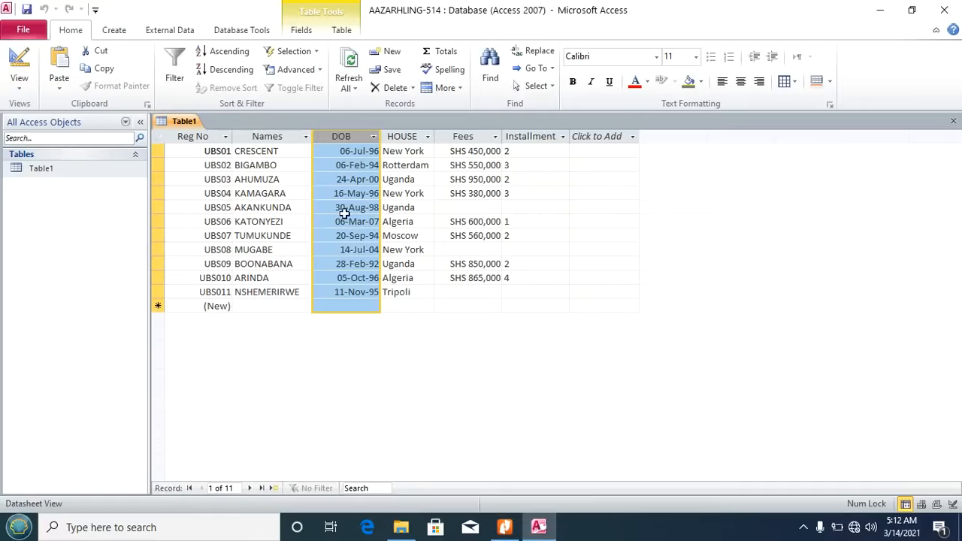
key(ctrl+a)
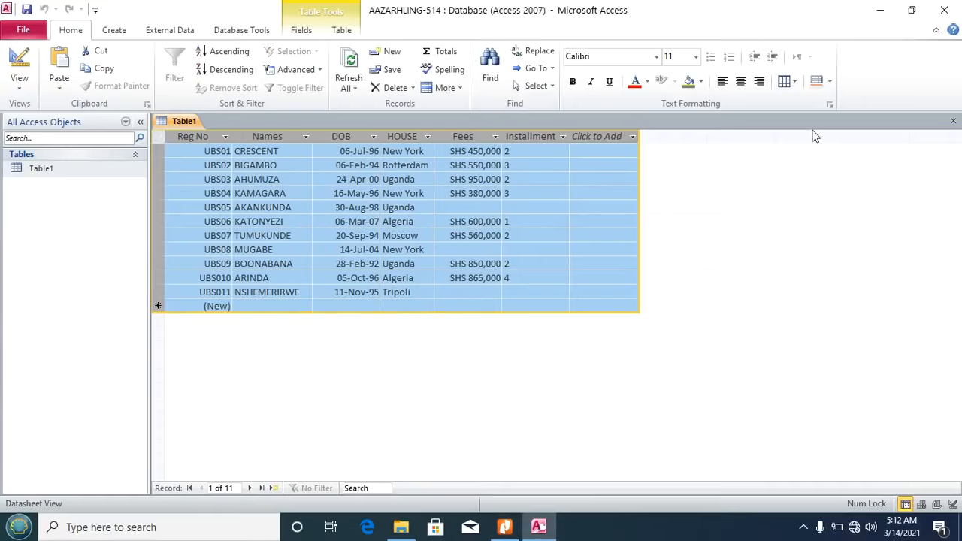
Step: Set Table1's alternate row colour to Light Green
click(830, 83)
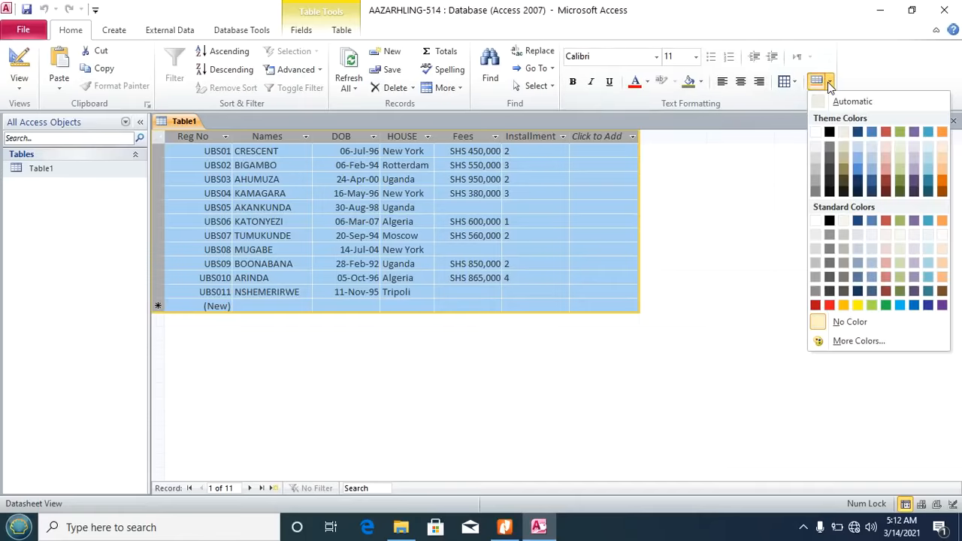
click(872, 305)
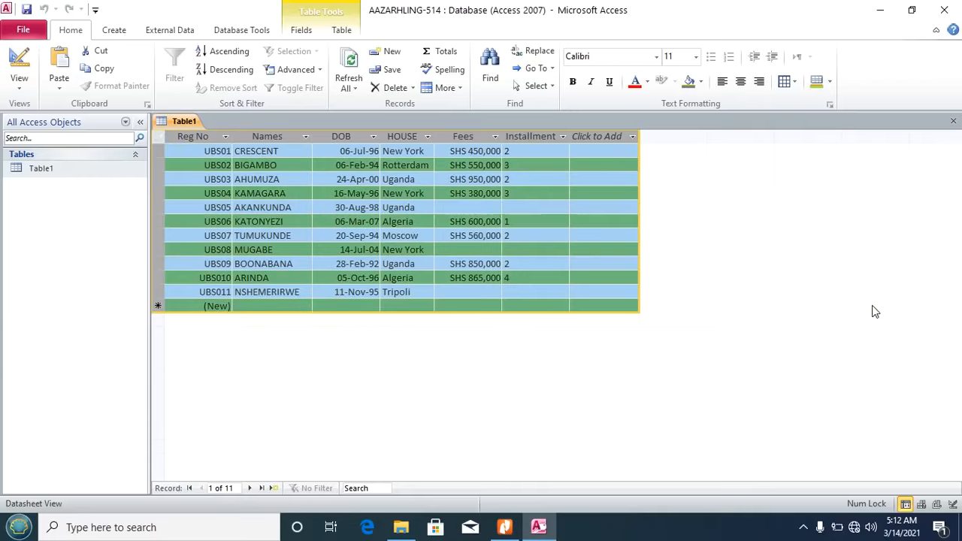
click(489, 235)
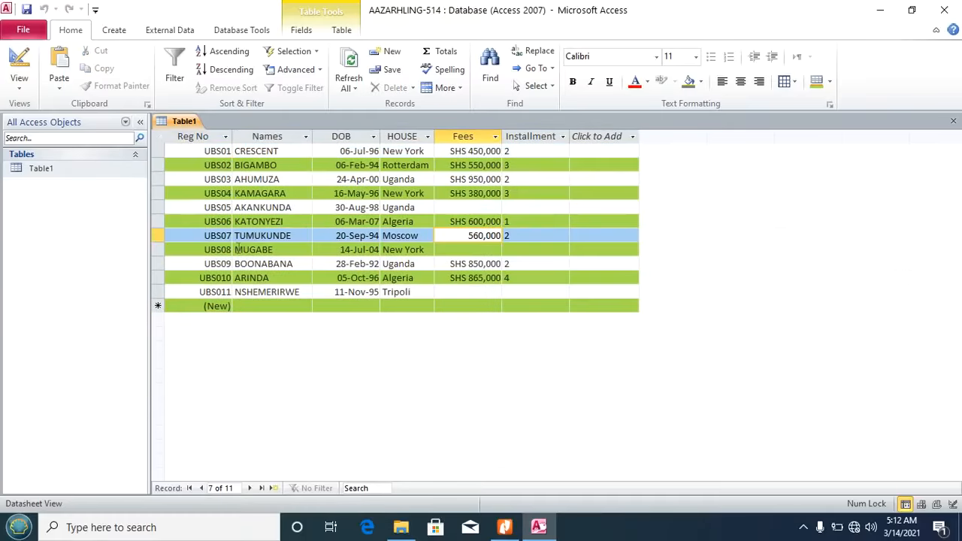
Step: Check the task list in the PDF, then select all Table1 records
click(504, 527)
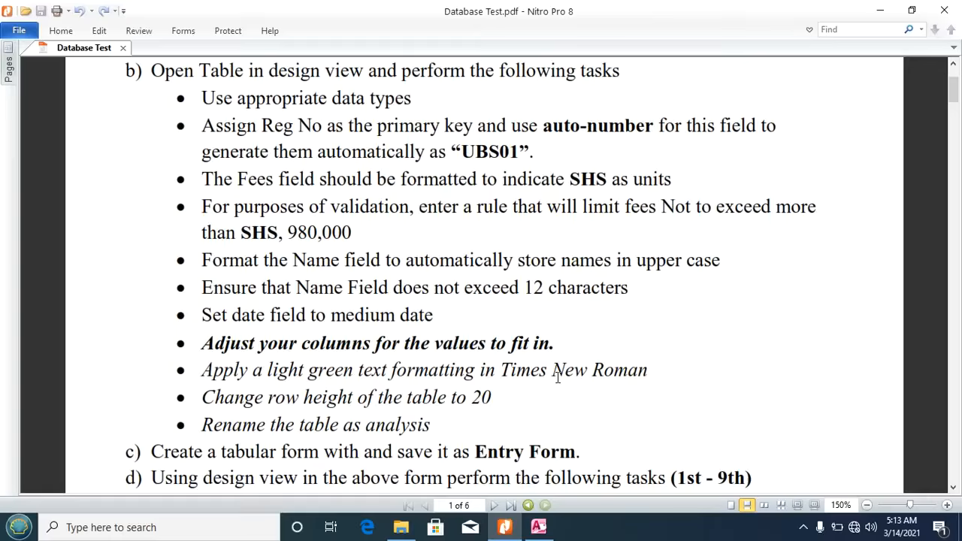
click(539, 527)
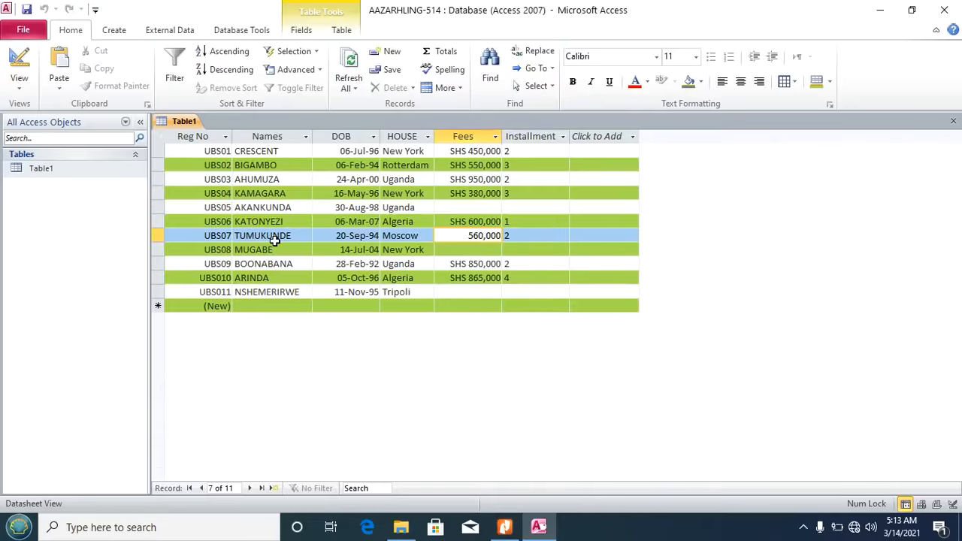
key(ctrl+a)
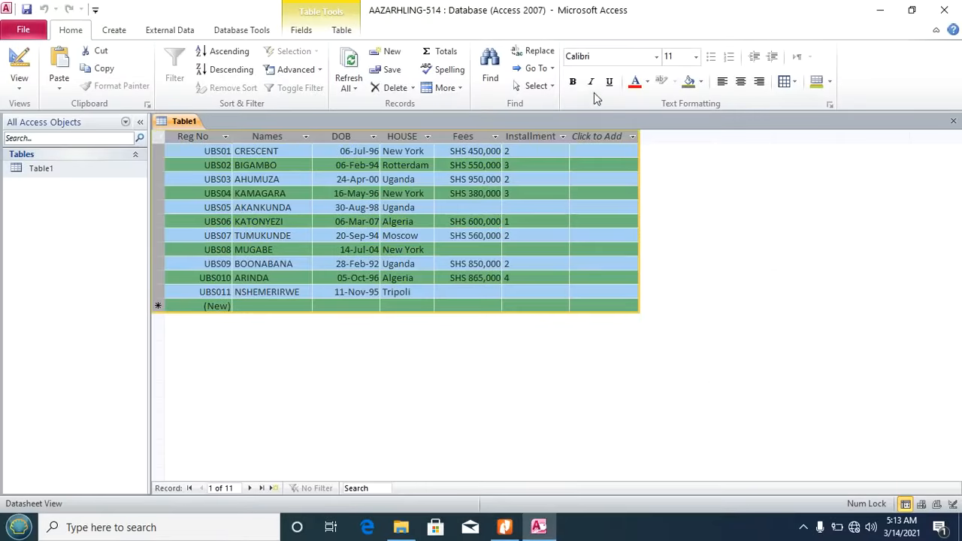
Step: Apply Times New Roman at size 12 to the selected Table1 datasheet
click(657, 60)
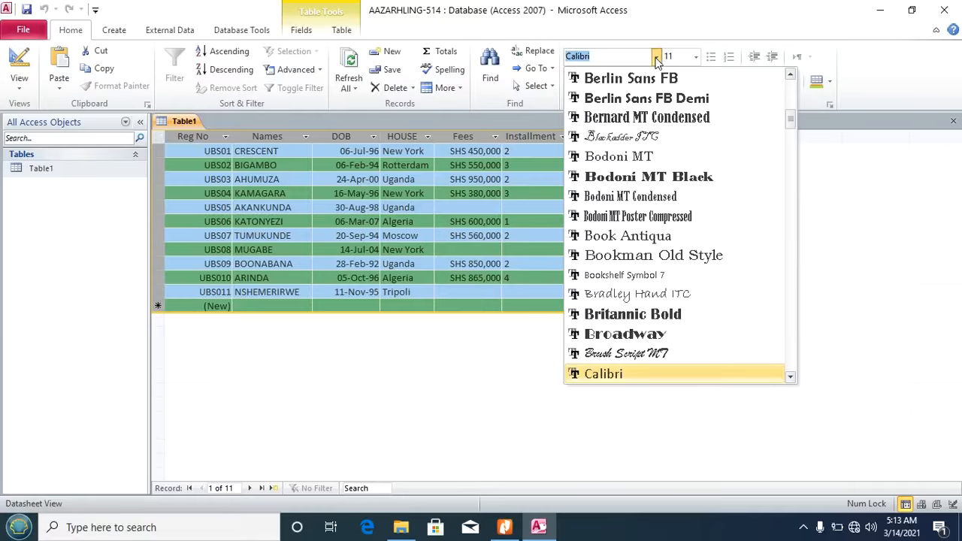
text(tim)
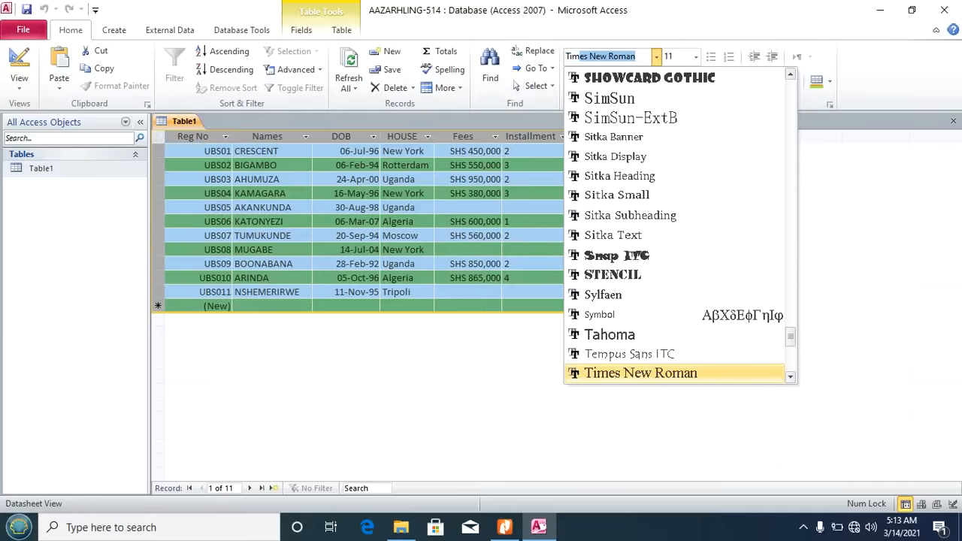
key(Return)
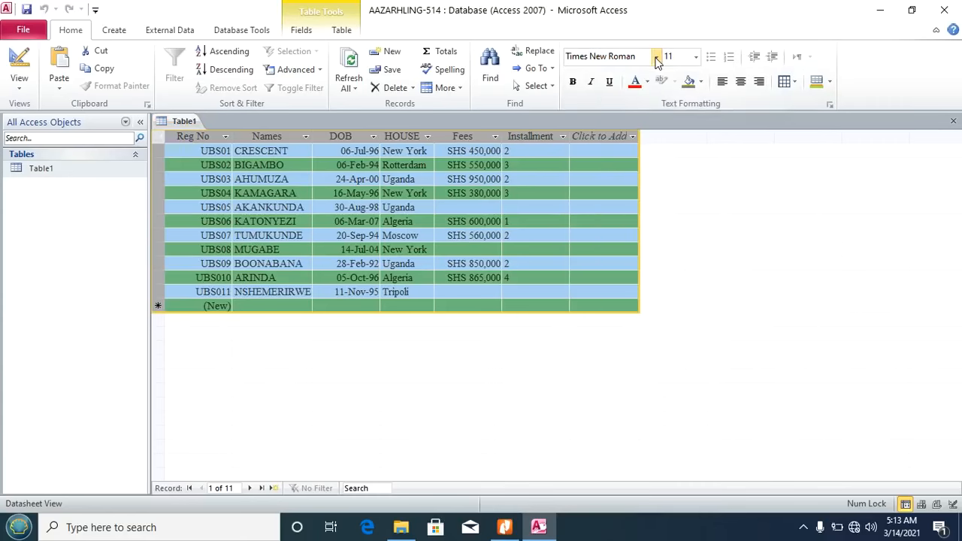
click(698, 61)
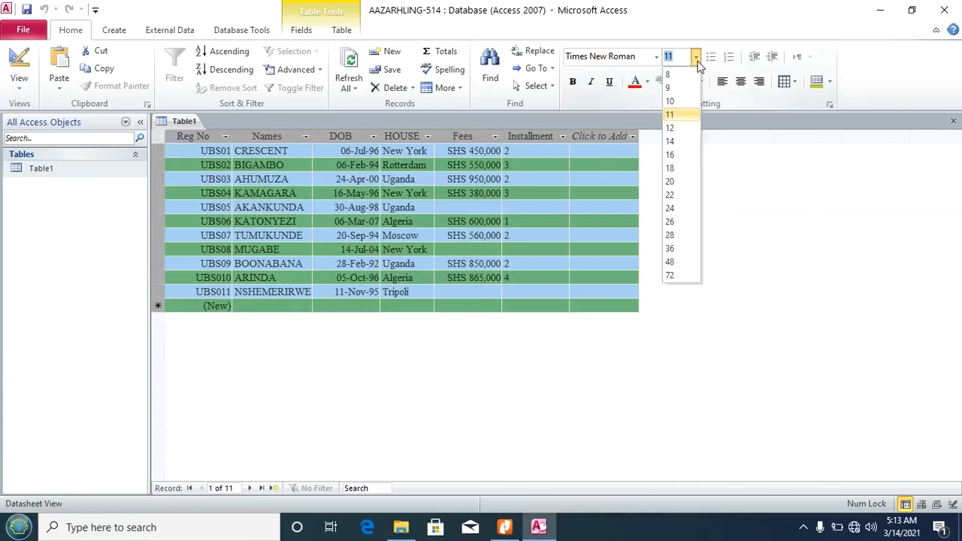
click(675, 127)
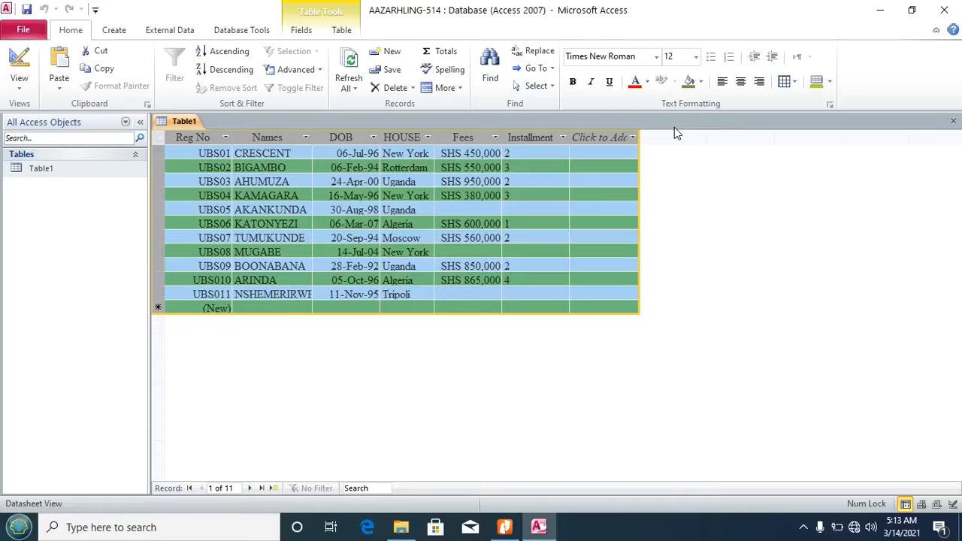
Step: Set Table1's row height to 20, then bring up the assignment PDF
click(459, 91)
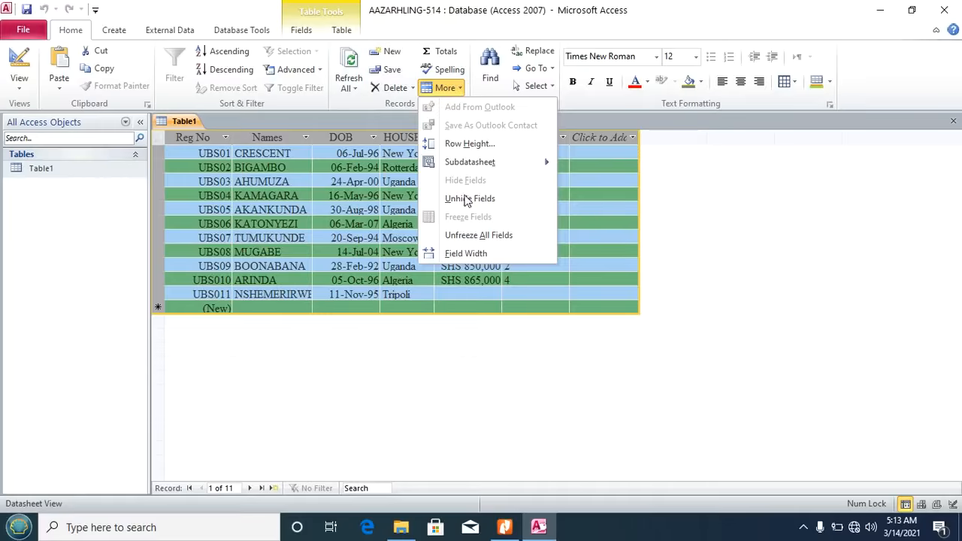
click(477, 145)
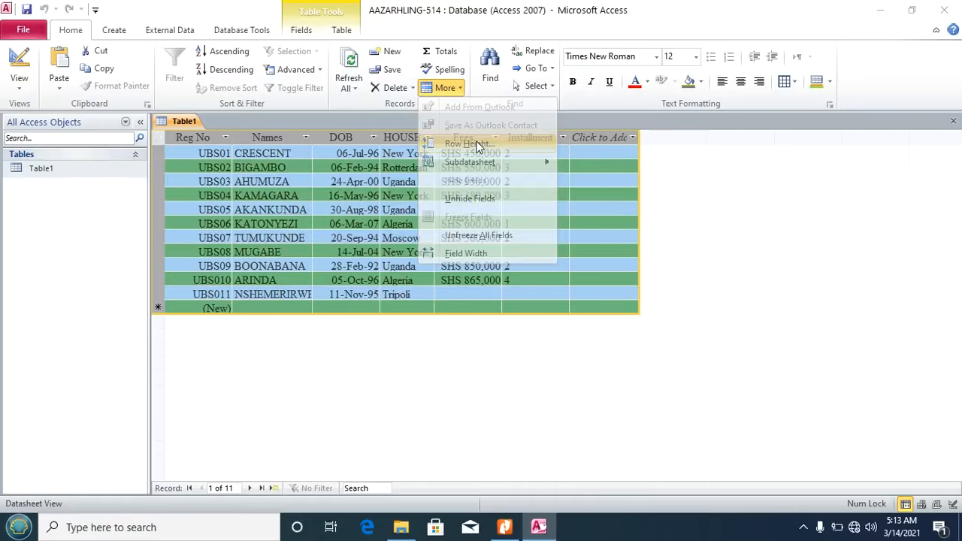
click(498, 530)
click(496, 529)
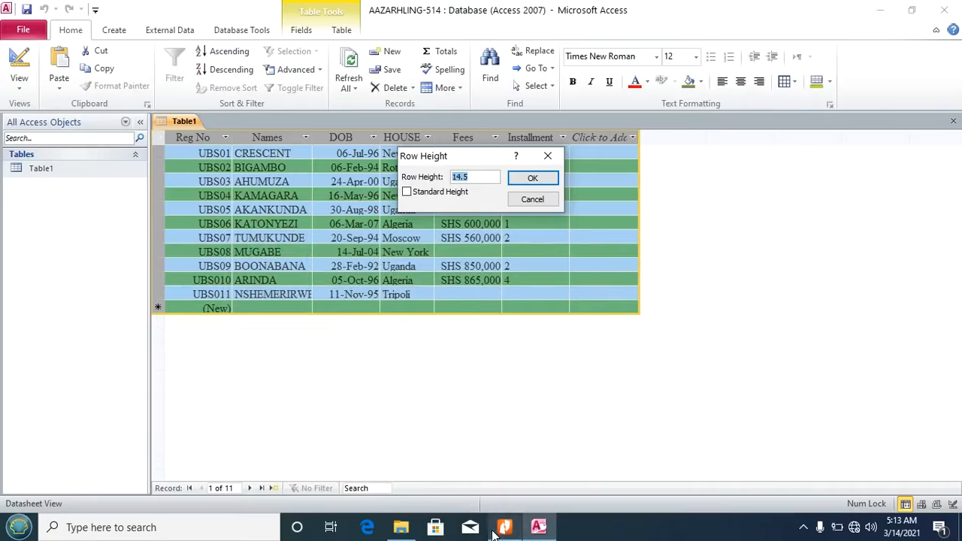
text(20)
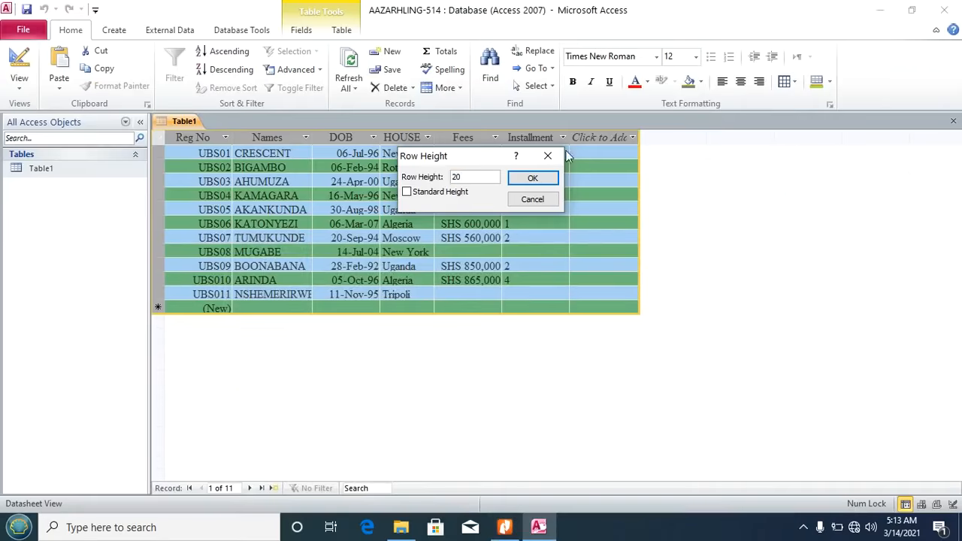
click(532, 178)
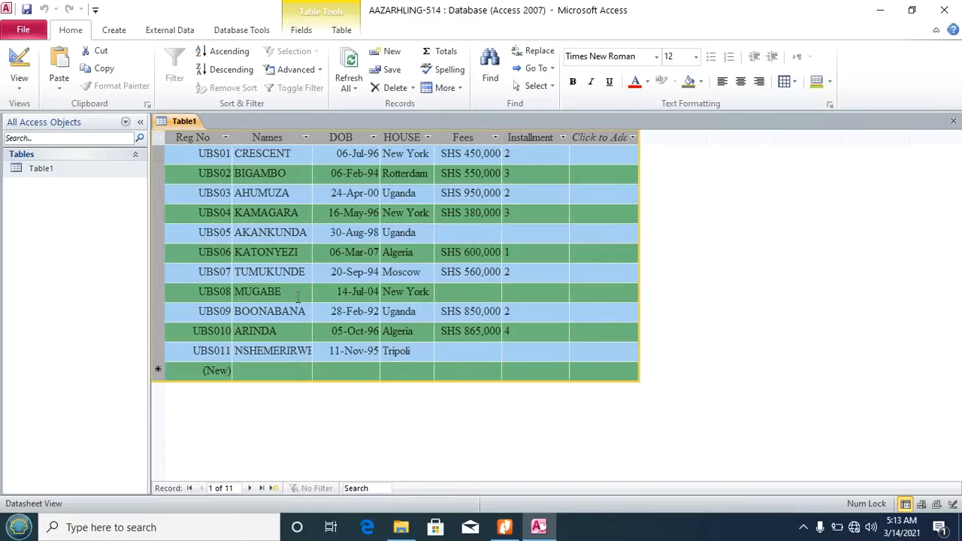
click(505, 527)
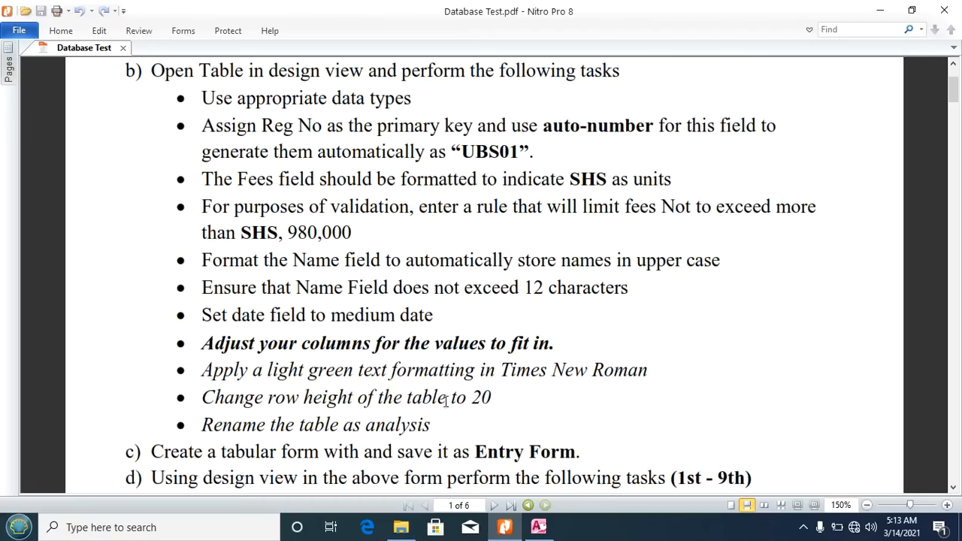
Step: Back in Access, narrow the Installment column slightly and close the Analsis datasheet
click(538, 527)
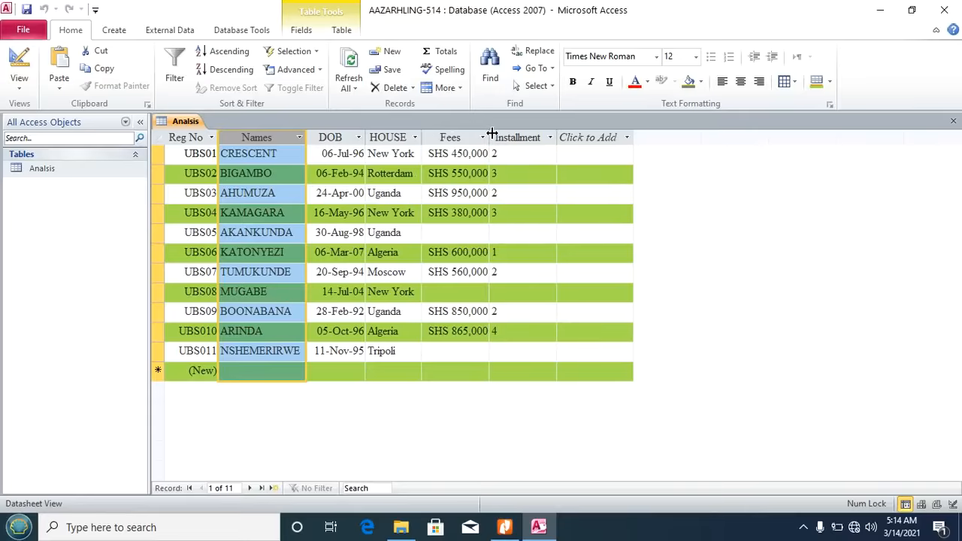
drag(557, 137, 554, 136)
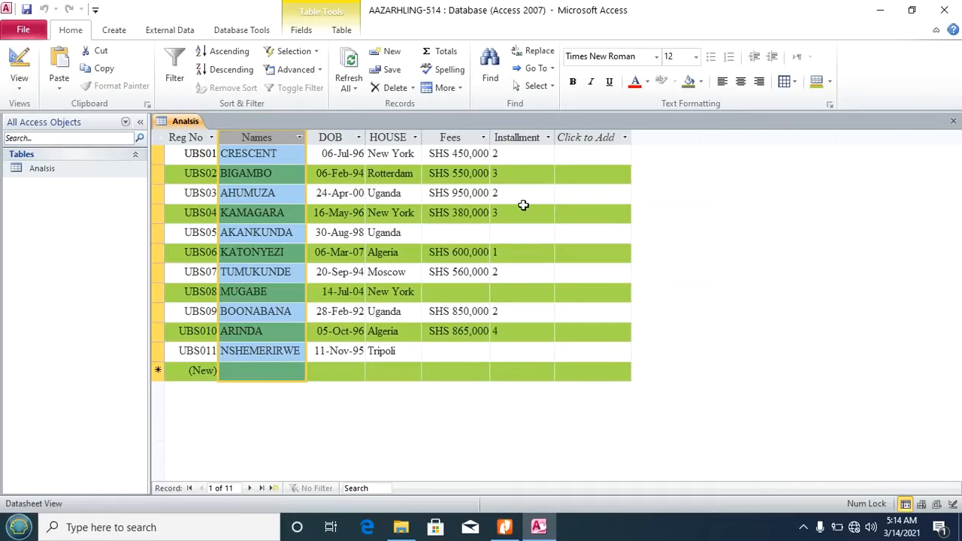
click(953, 121)
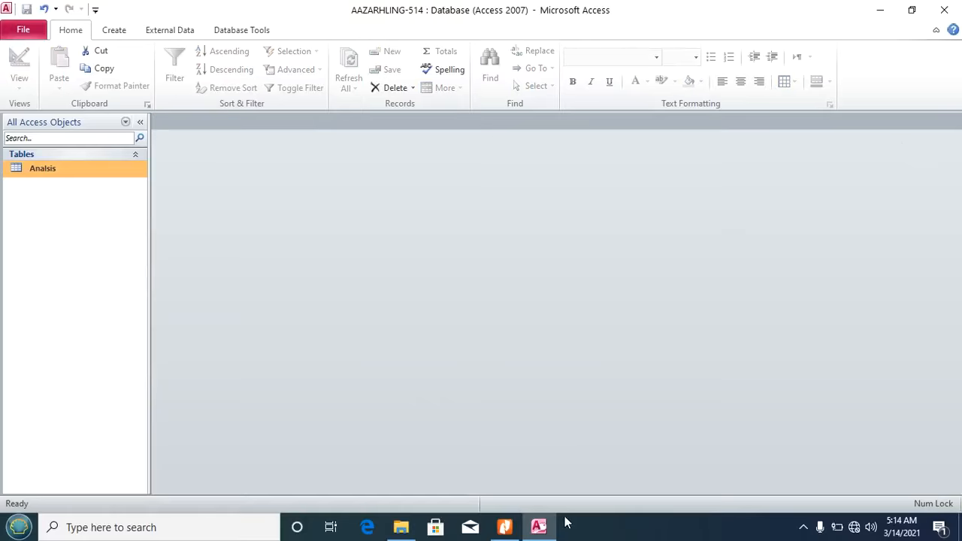
Step: Scroll the assignment PDF to section d)'s Entry Form task, then return to Access
click(505, 527)
scroll(354, 303, down, 2)
scroll(353, 303, down, 8)
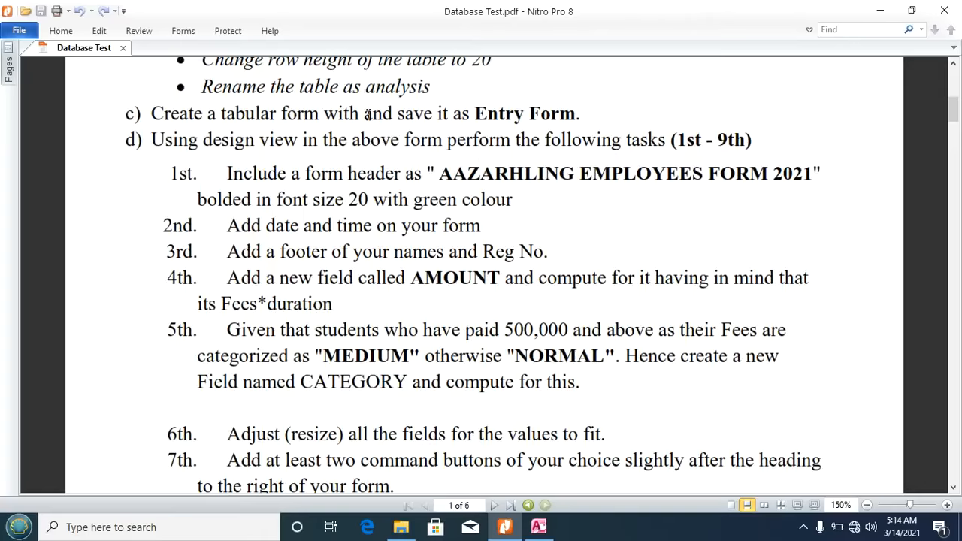
click(538, 527)
click(113, 34)
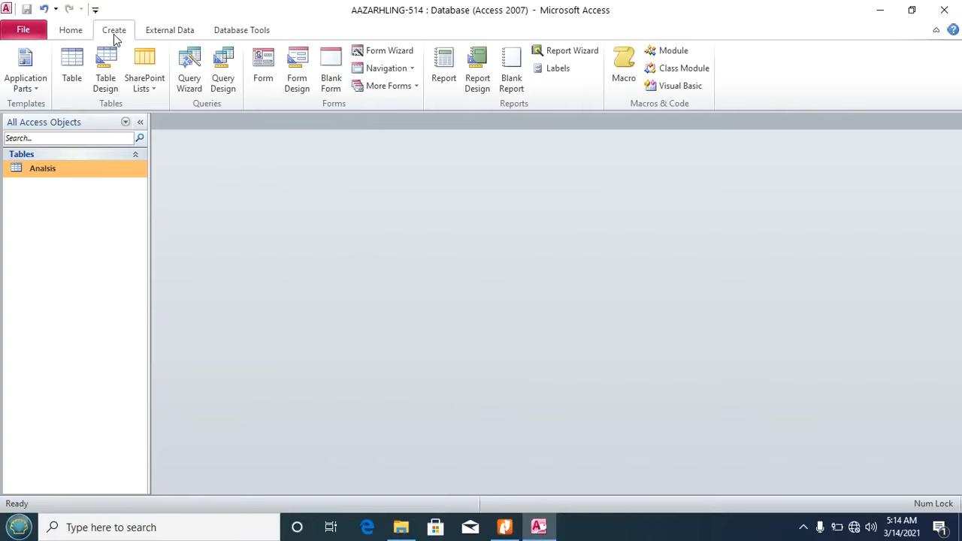
Step: Build a tabular form from all six Analsis fields with the Form Wizard, titled 'Entry Form'
click(402, 50)
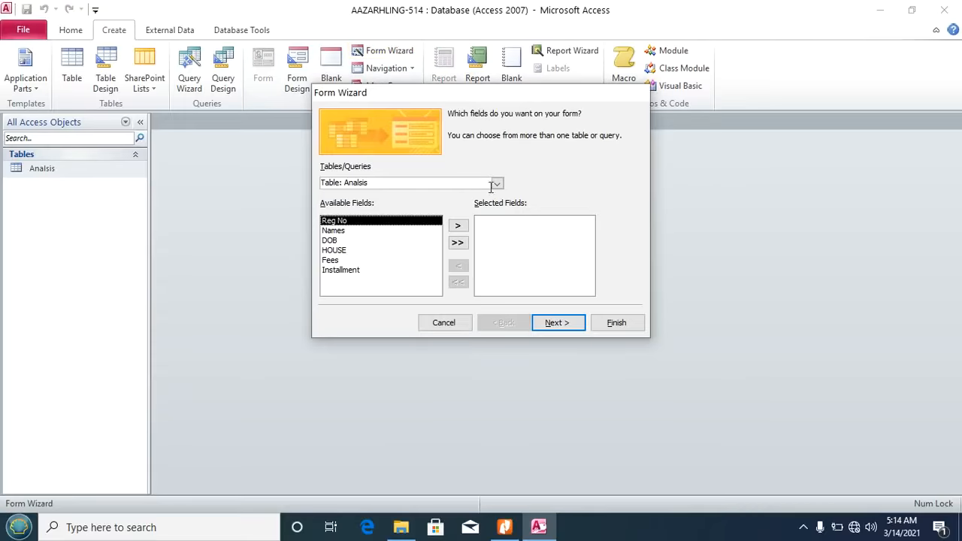
click(459, 244)
click(547, 329)
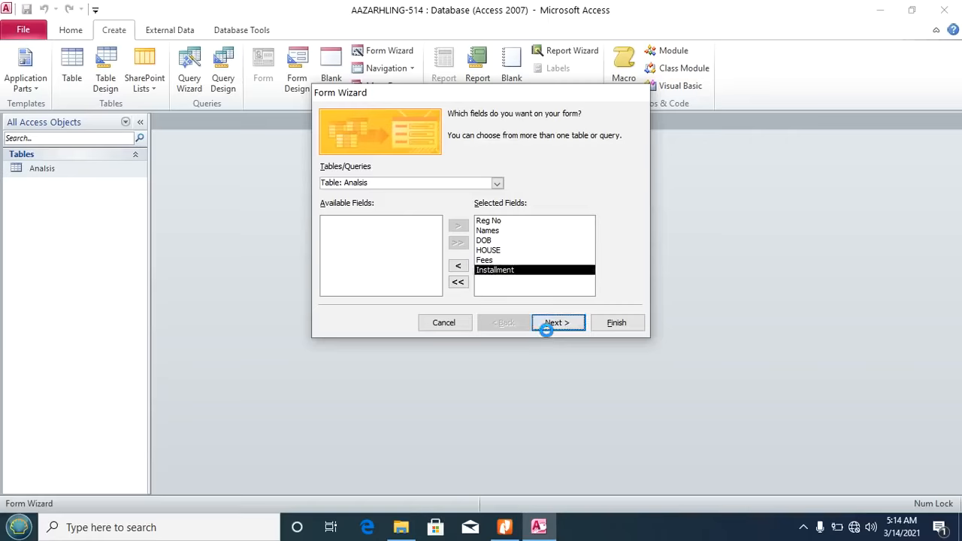
click(526, 174)
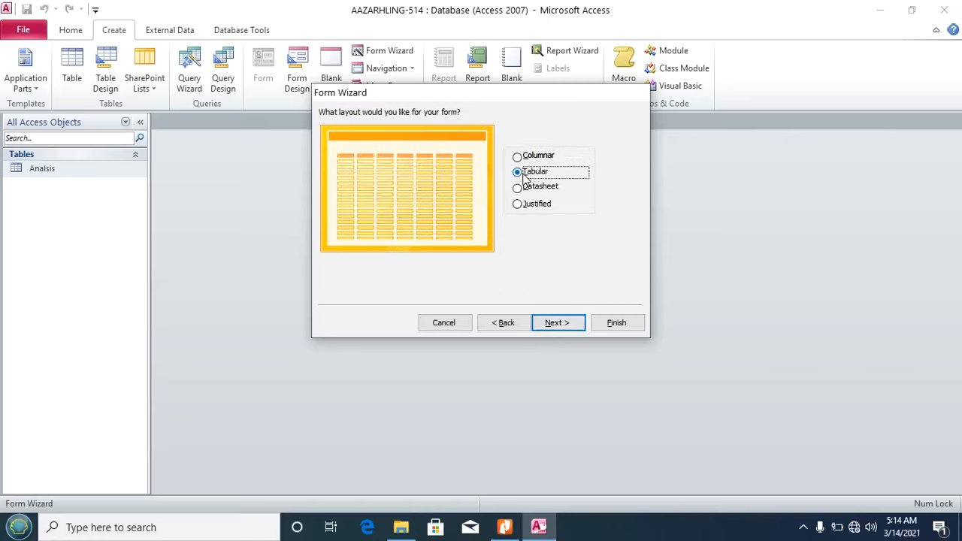
click(554, 327)
drag(460, 130, 411, 132)
text(Entr)
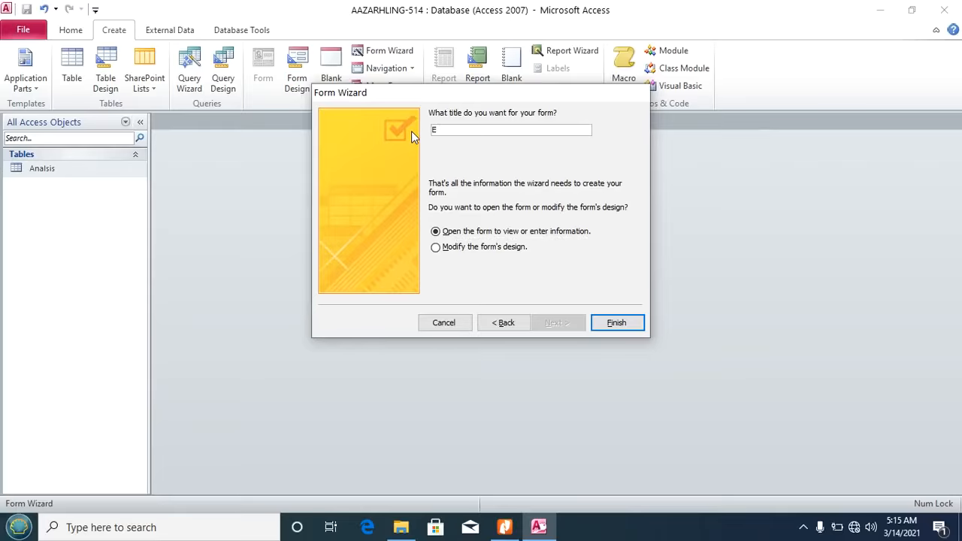
text(y Form)
click(606, 322)
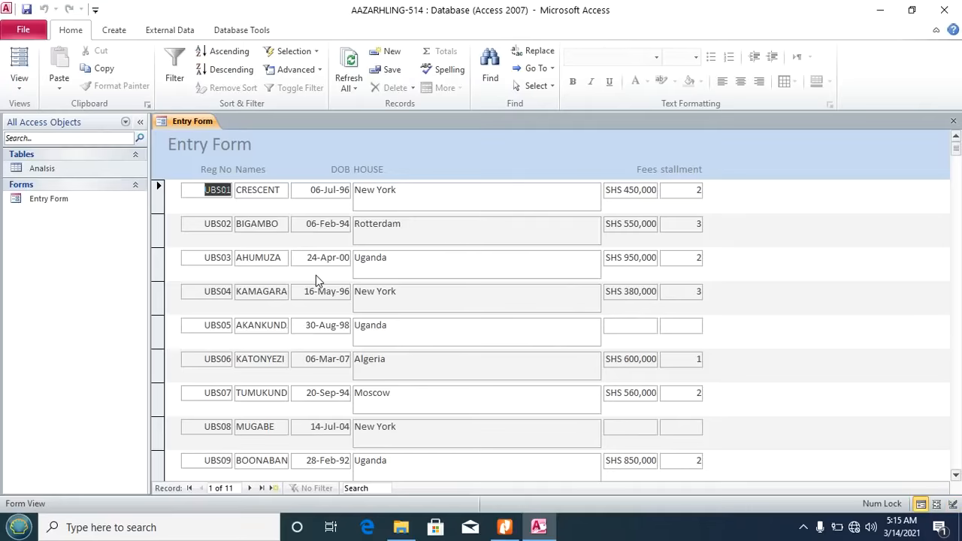
Step: Select the header text AAZARHLING EMPLOYEES FORM 2021 in the PDF, then return to the Entry Form's views
click(507, 530)
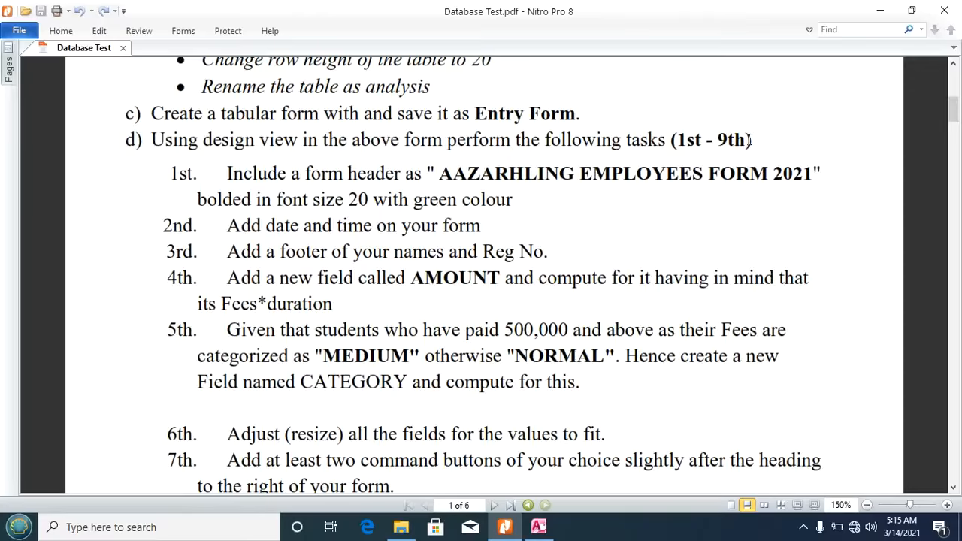
scroll(357, 200, down, 1)
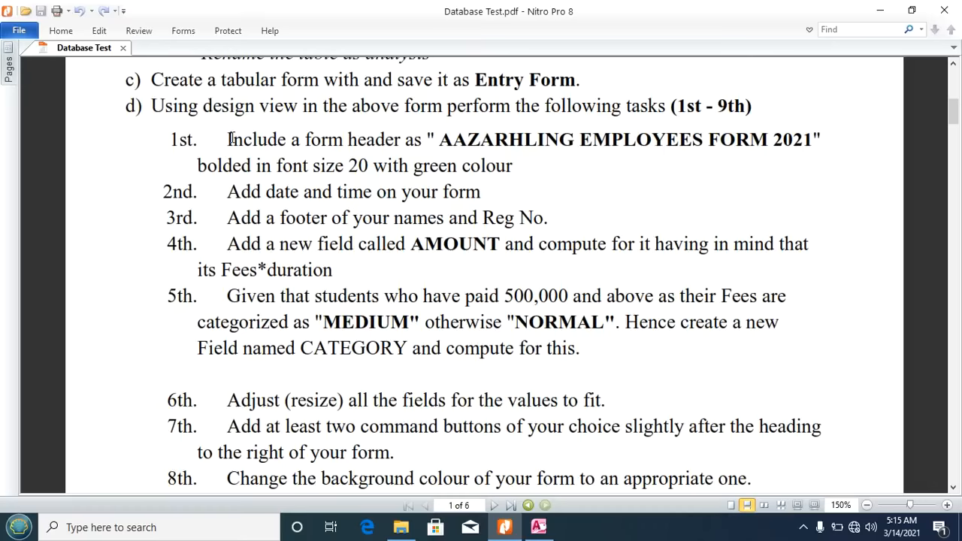
drag(439, 140, 812, 146)
key(ctrl+c)
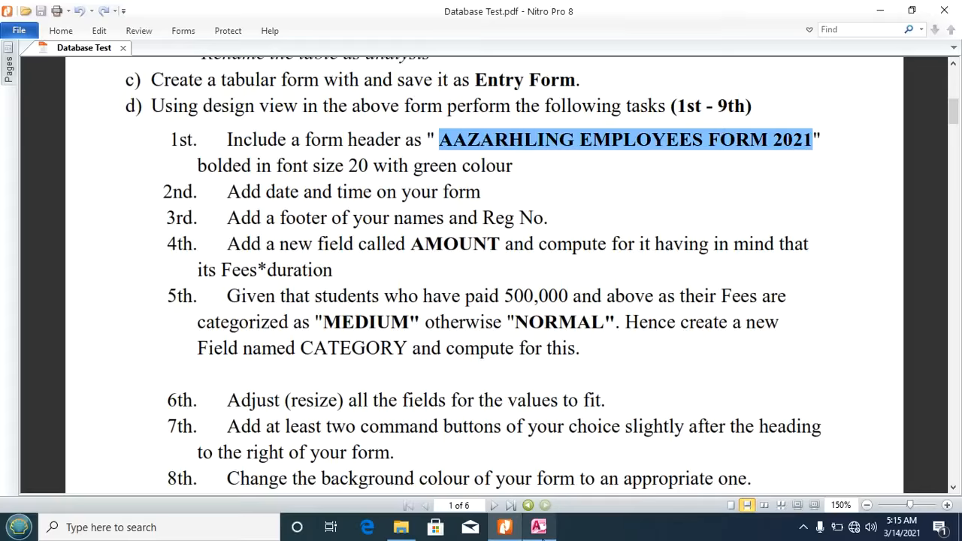
click(538, 527)
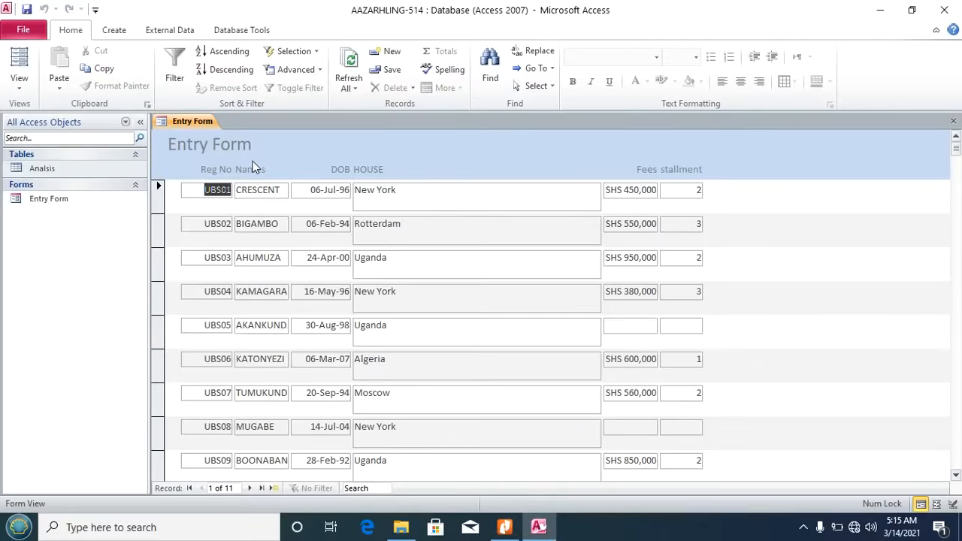
click(17, 81)
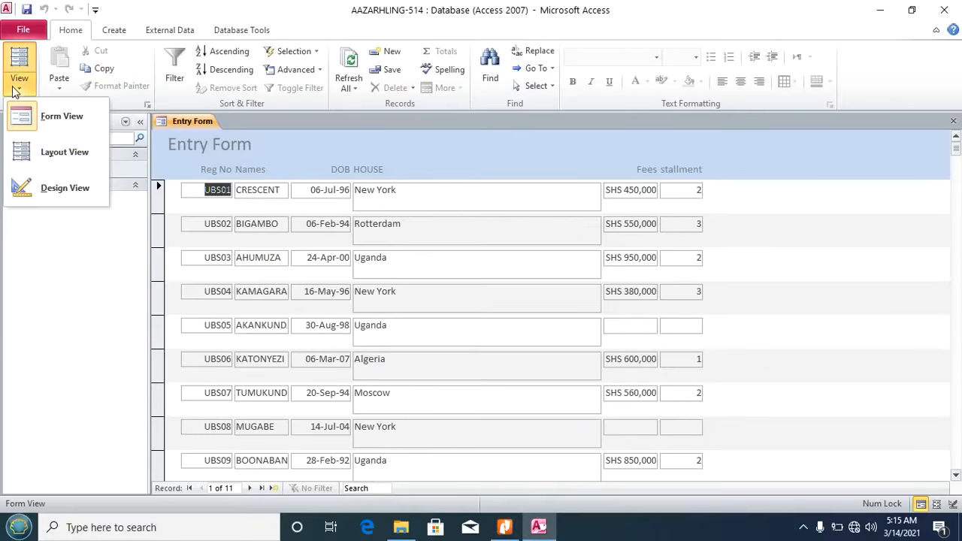
Step: Switch the Entry Form to Design View and stretch its title label to about 6 inches
click(53, 193)
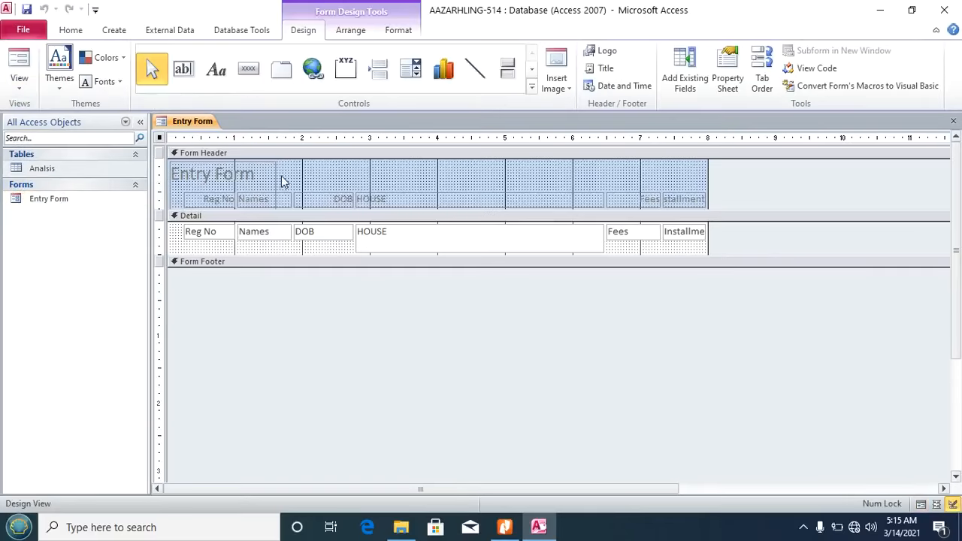
click(262, 178)
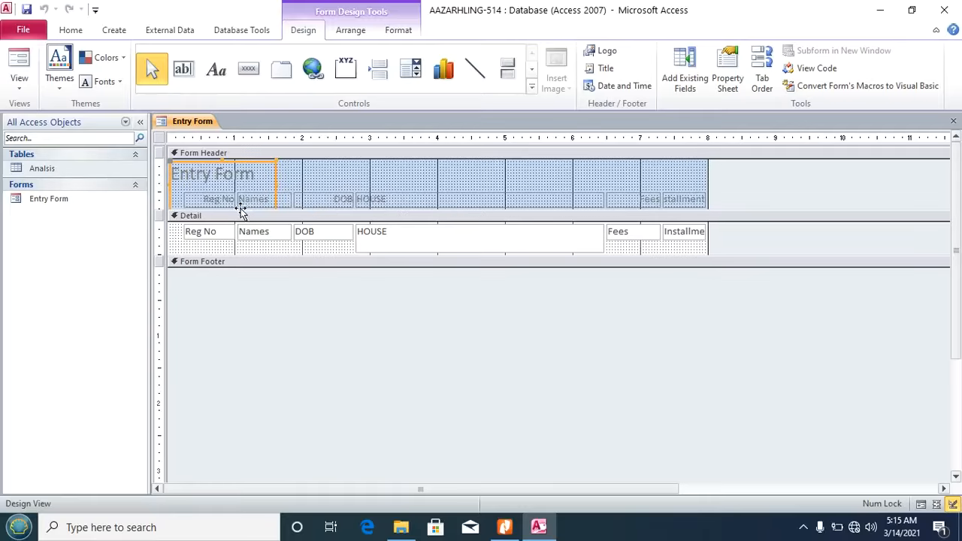
drag(275, 184, 569, 190)
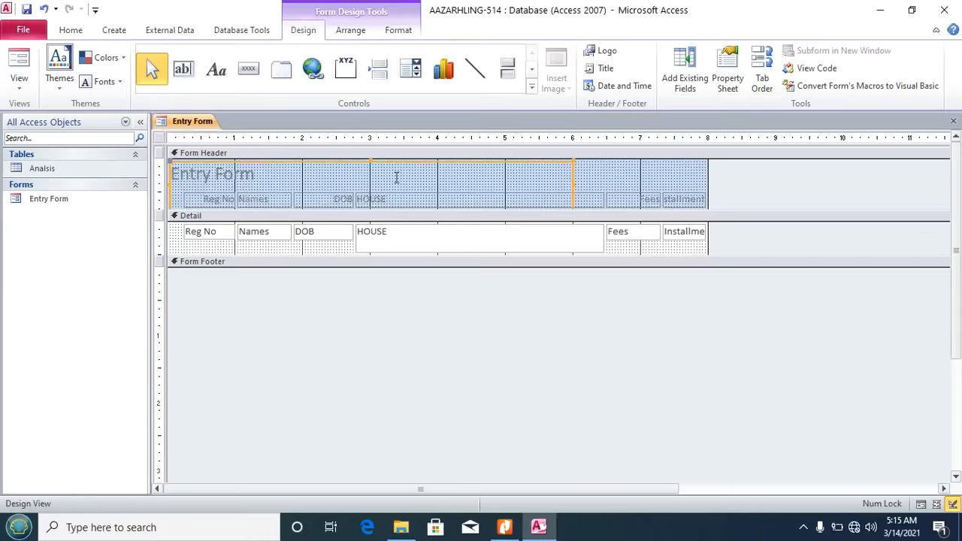
click(271, 178)
Step: Replace the header title with 'AAZARHLING EMPLOYEES FORM 2021' and make the header section taller
key(shift+Home)
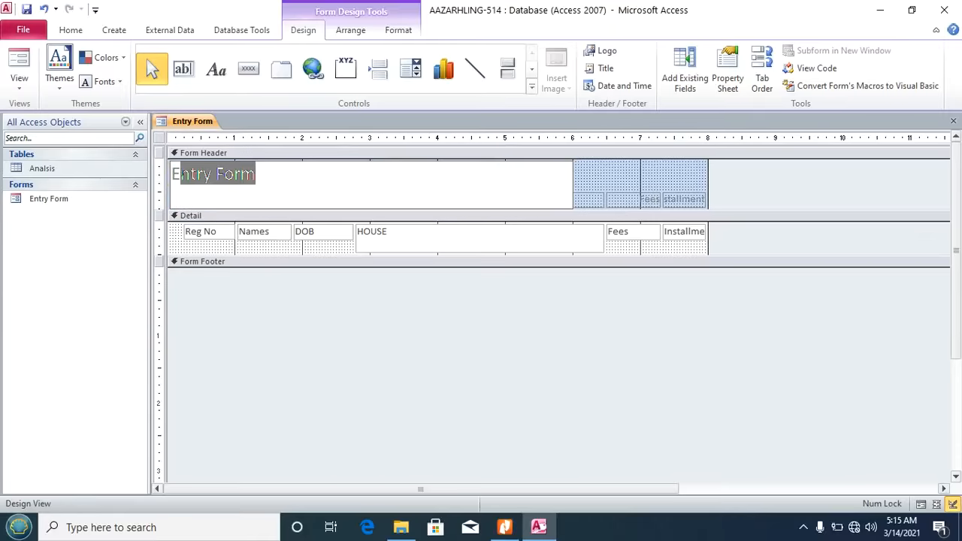
key(ctrl+v)
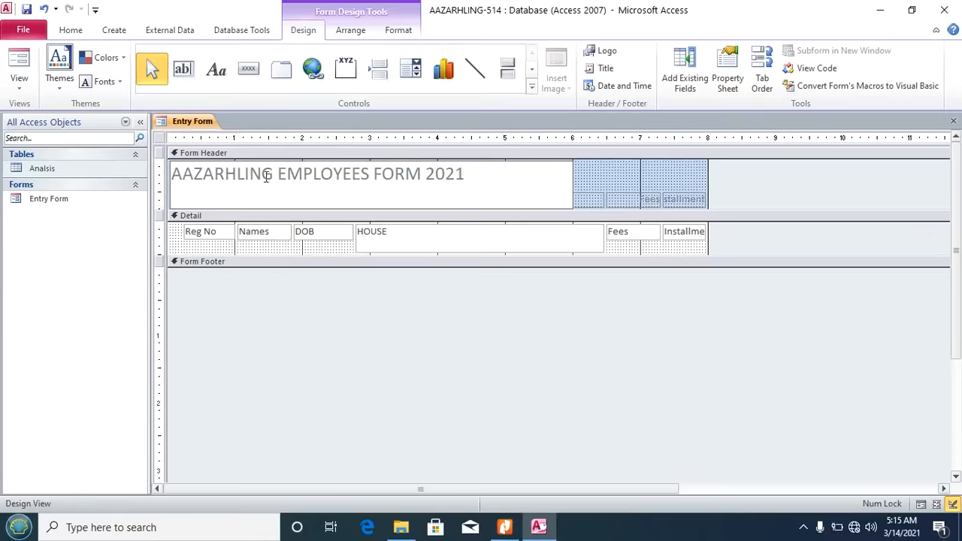
click(584, 179)
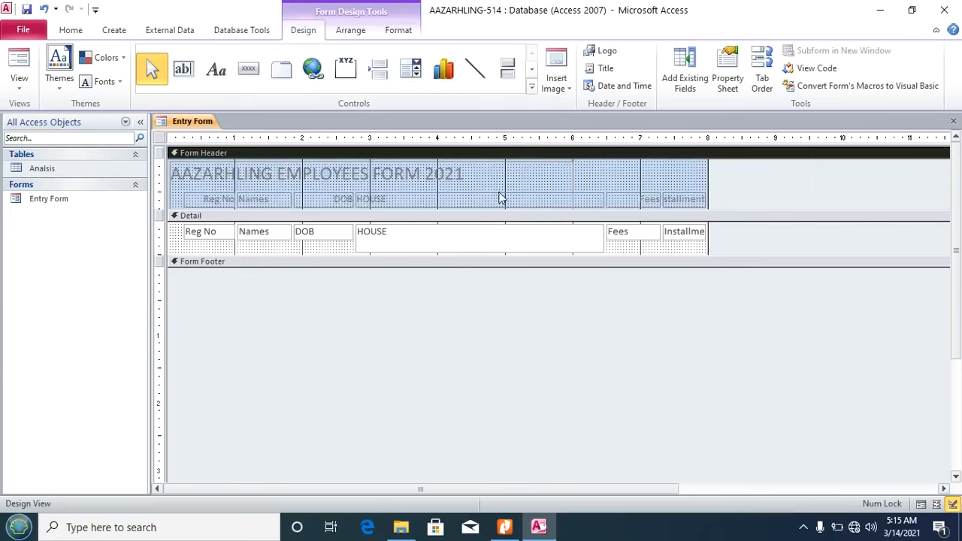
drag(474, 210, 451, 236)
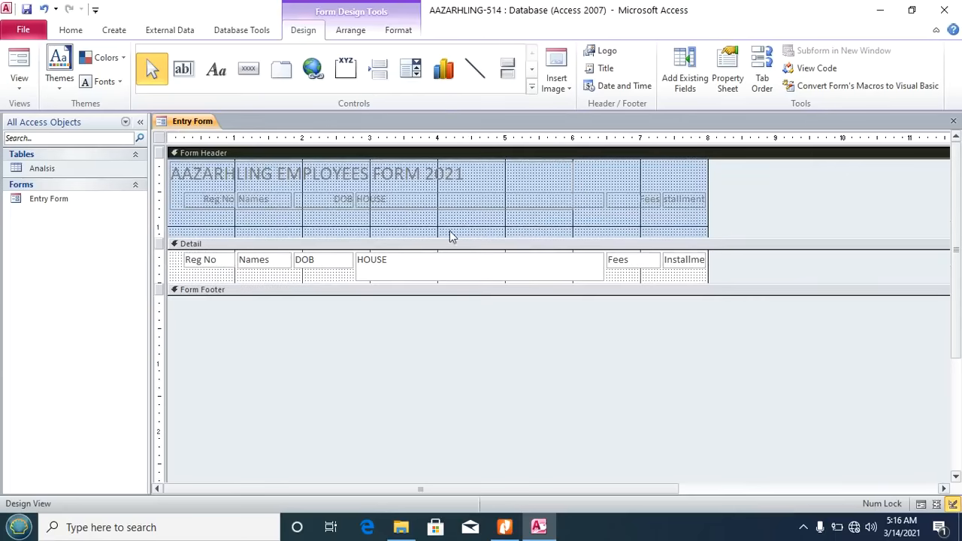
Step: Shrink the form header back to its original height and bring up the assignment PDF
click(411, 199)
click(371, 209)
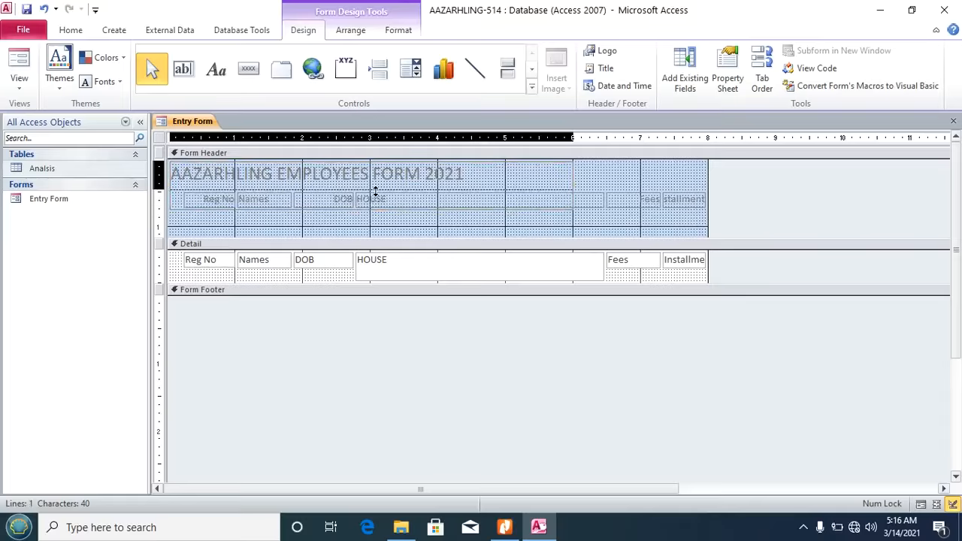
click(378, 194)
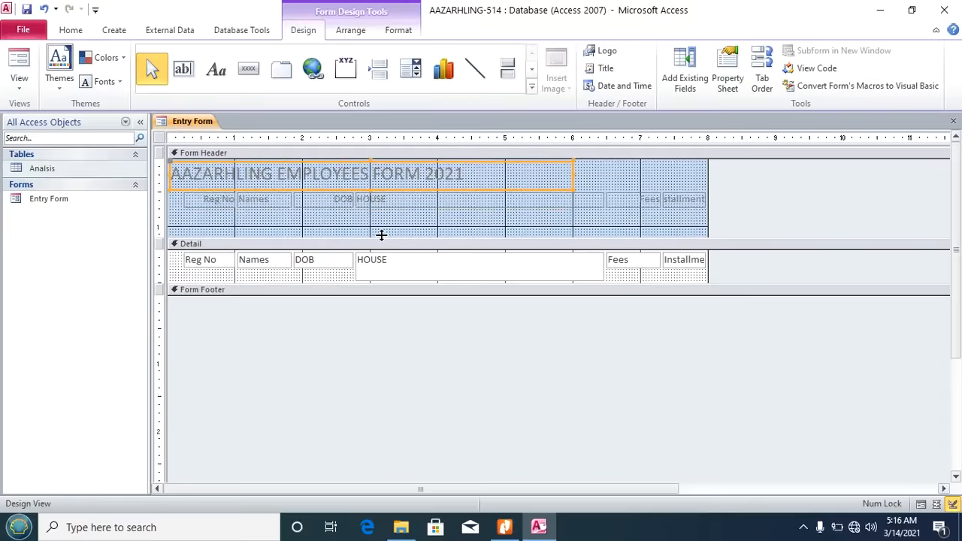
drag(382, 239, 396, 210)
click(591, 175)
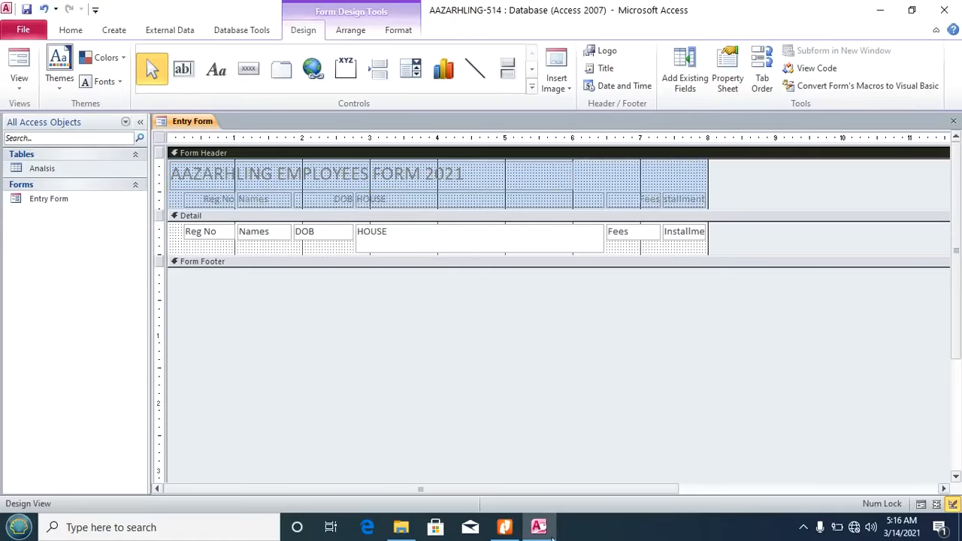
click(505, 527)
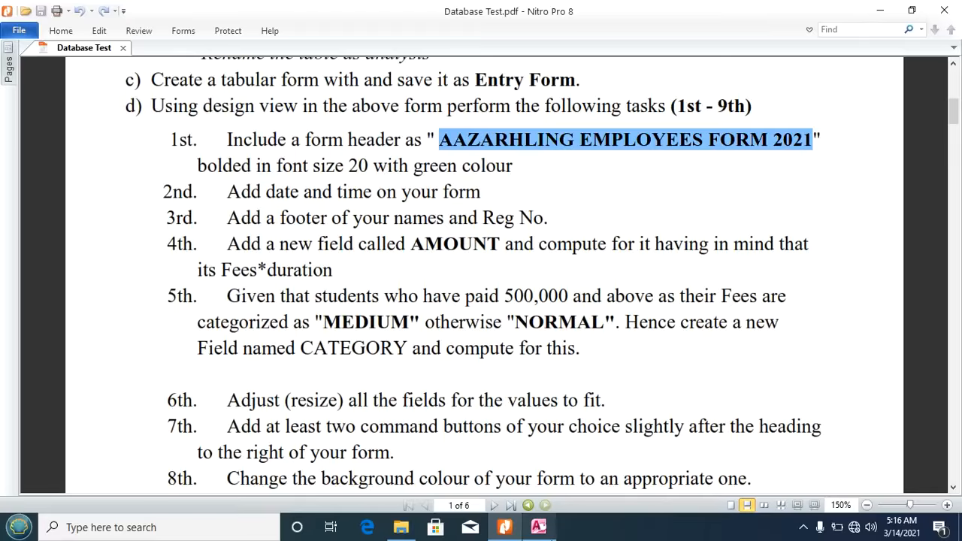
Step: Make the header title bold and green, and narrow its label to fit the text
click(538, 527)
click(320, 181)
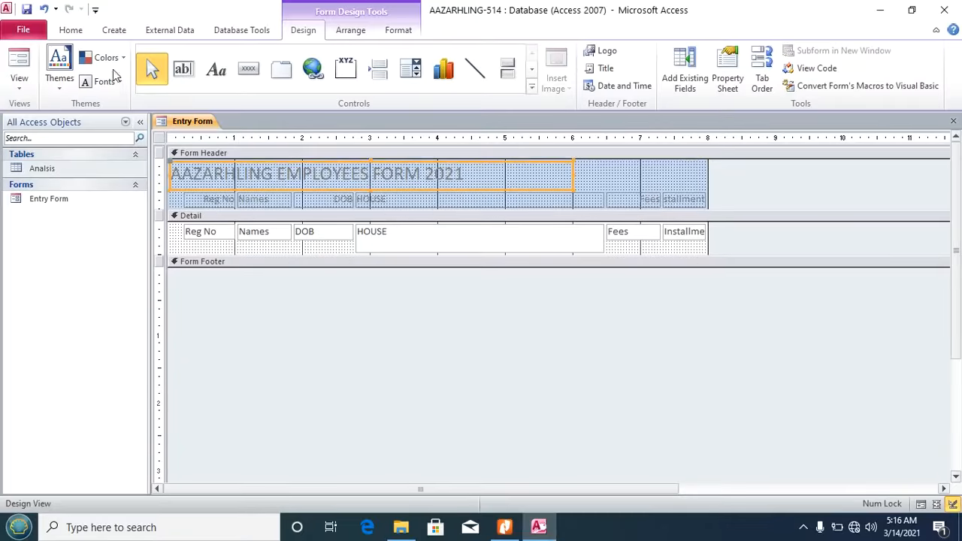
click(71, 30)
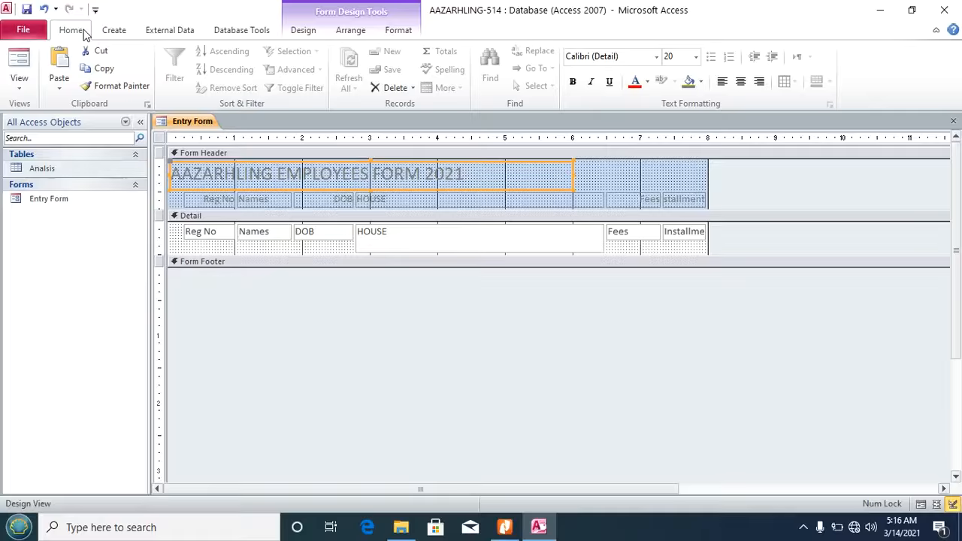
click(572, 83)
click(647, 82)
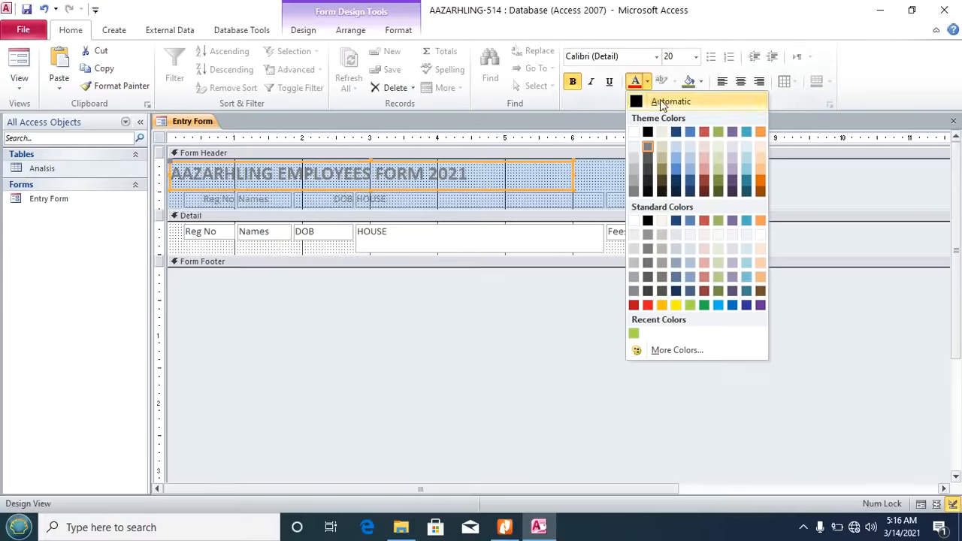
click(705, 305)
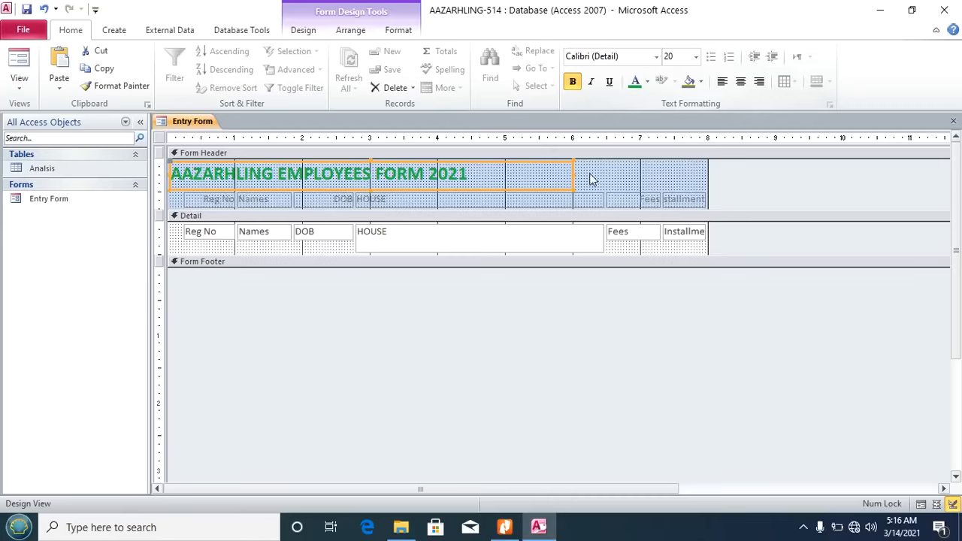
drag(572, 175, 470, 174)
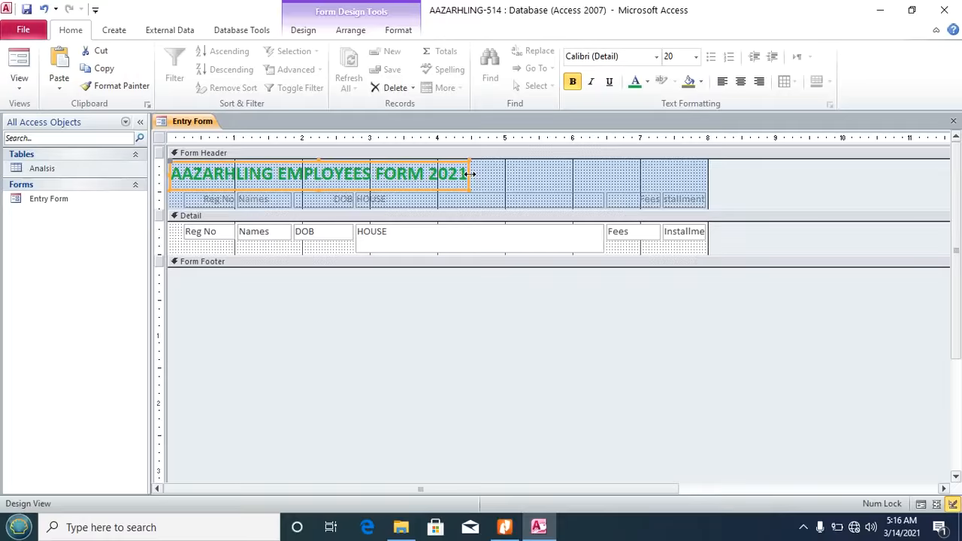
Step: Set the header's column-name labels to Automatic (black) font colour, then return to the task PDF
click(163, 200)
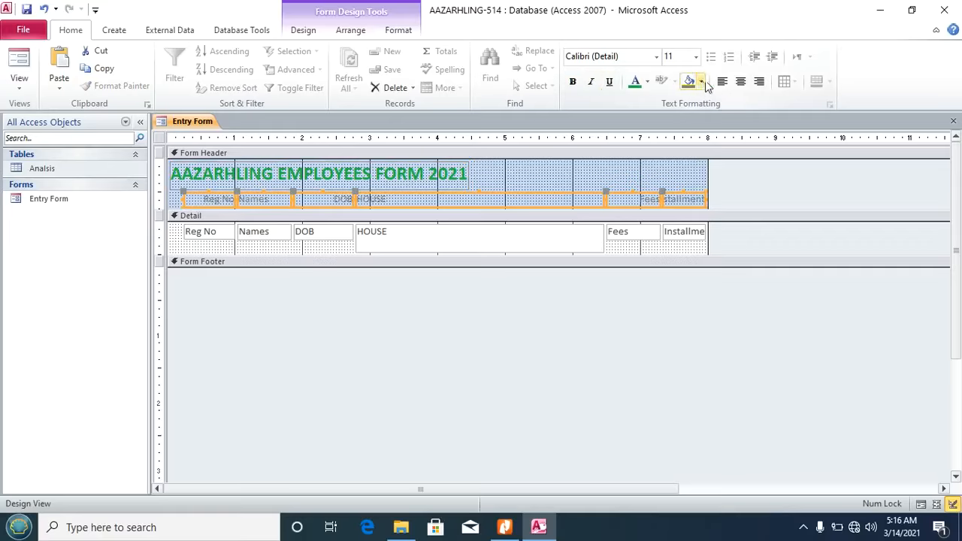
click(648, 82)
click(640, 100)
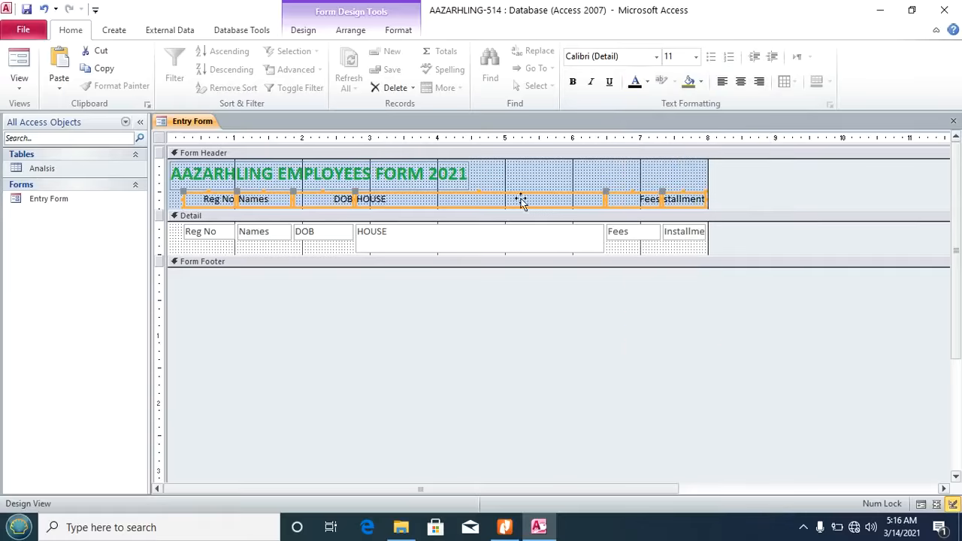
click(450, 323)
click(504, 527)
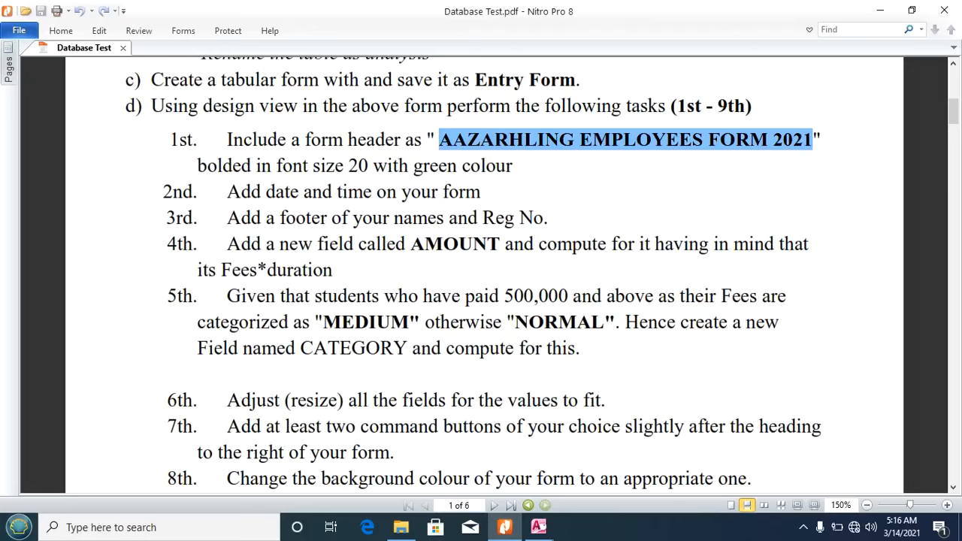
Step: Insert the date in 14-Mar-21 format and the time in 5:16 AM format into the Entry Form header
click(539, 527)
click(573, 165)
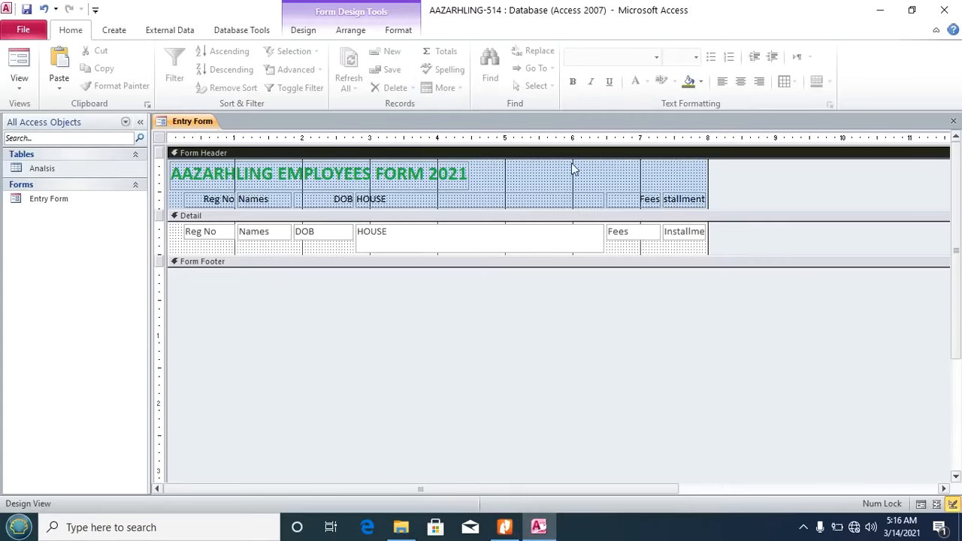
click(303, 30)
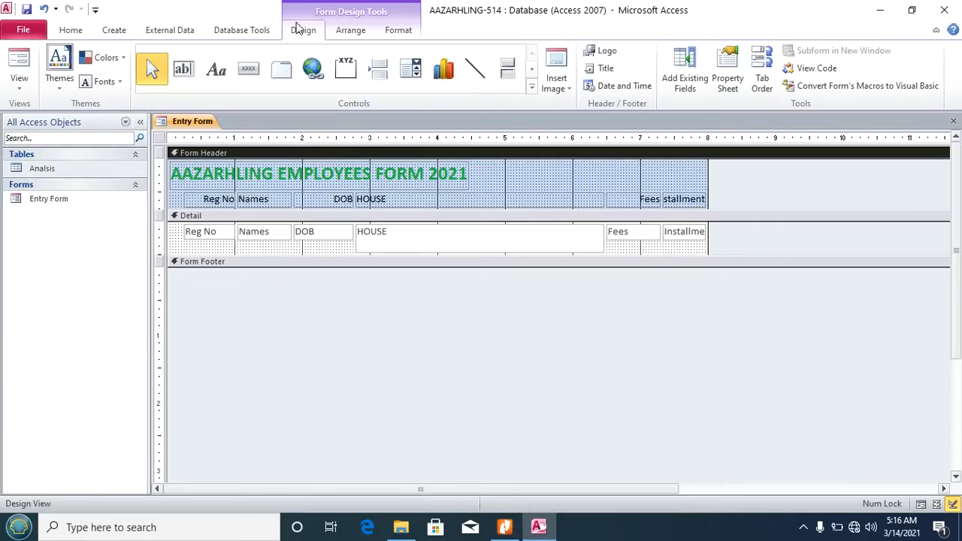
click(614, 87)
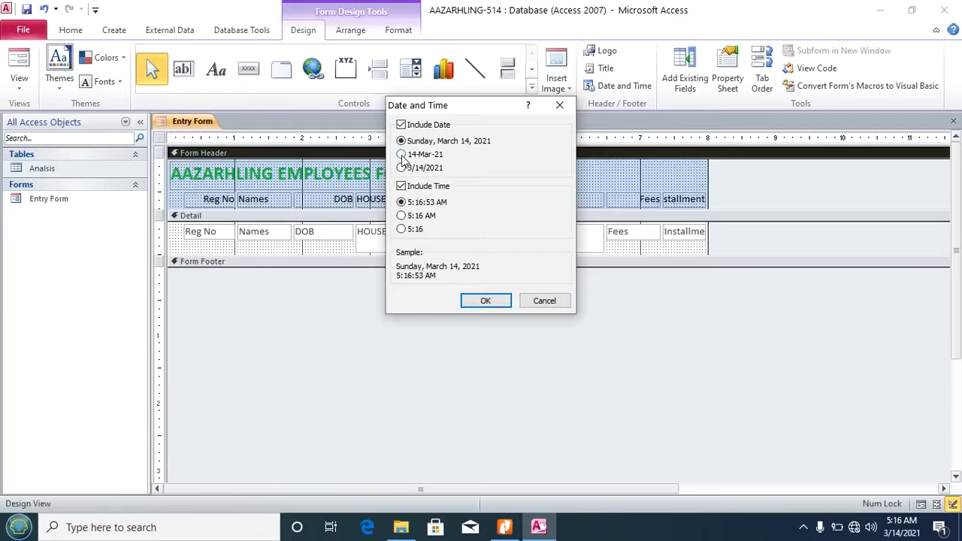
click(401, 155)
click(401, 216)
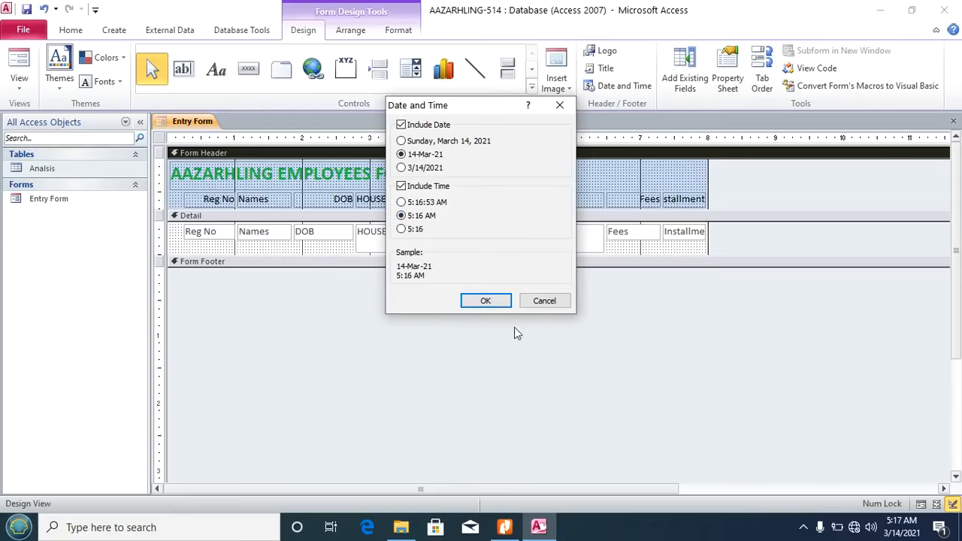
click(486, 301)
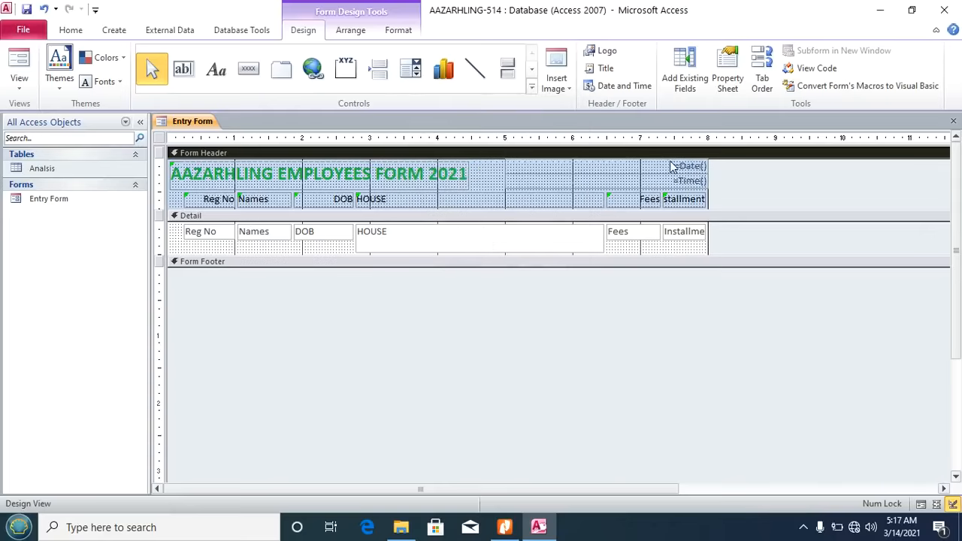
Step: Check the new date and time controls in the header, then switch to Form View
click(686, 167)
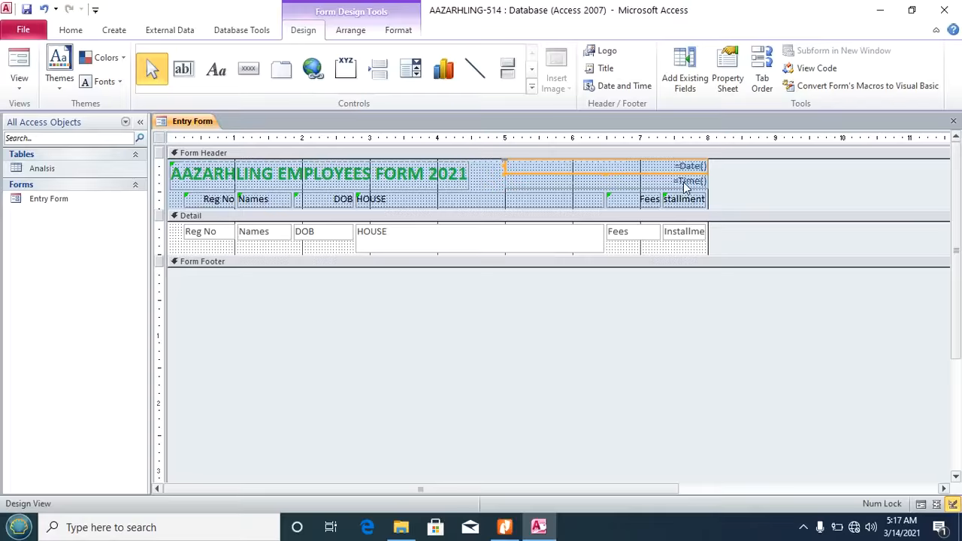
click(684, 181)
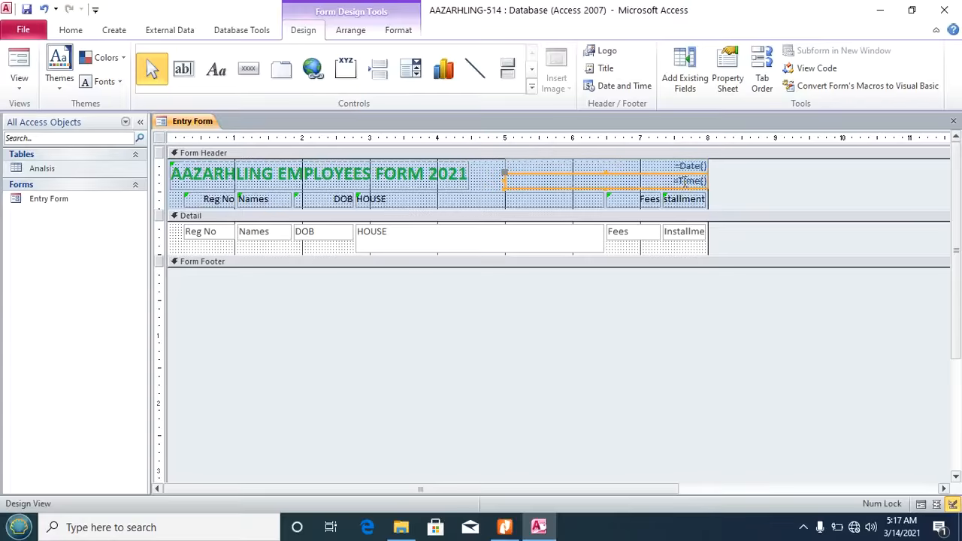
click(20, 92)
click(37, 114)
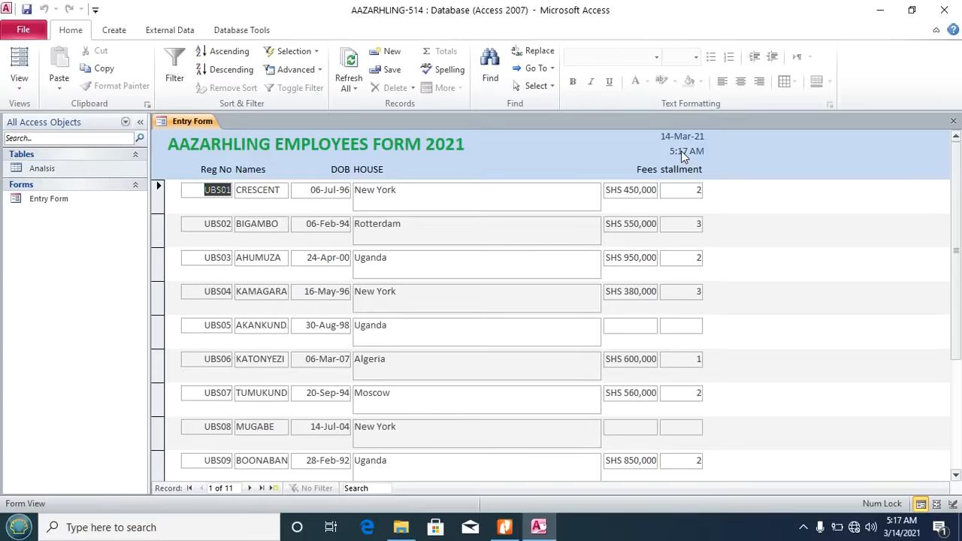
Step: Return the Entry Form to Design View and briefly check the task list PDF
click(20, 83)
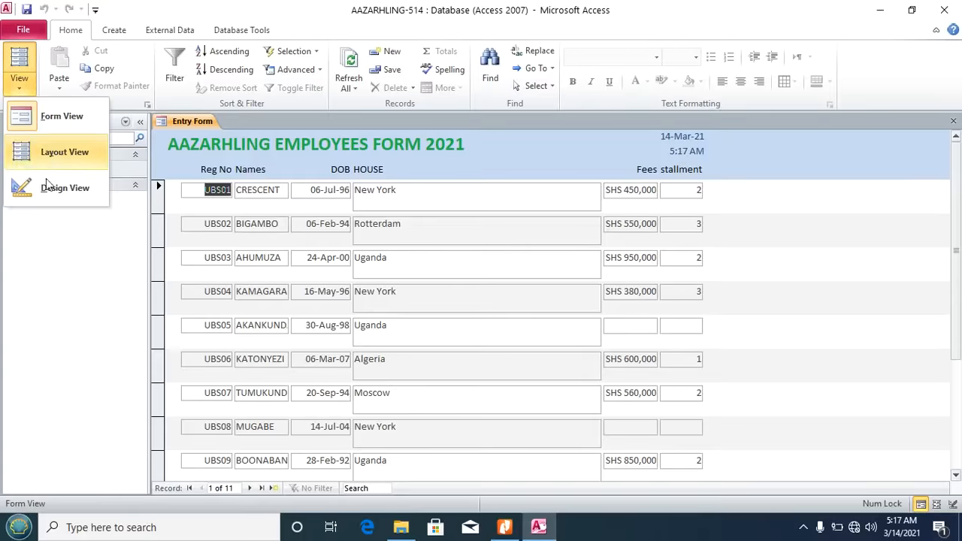
click(48, 191)
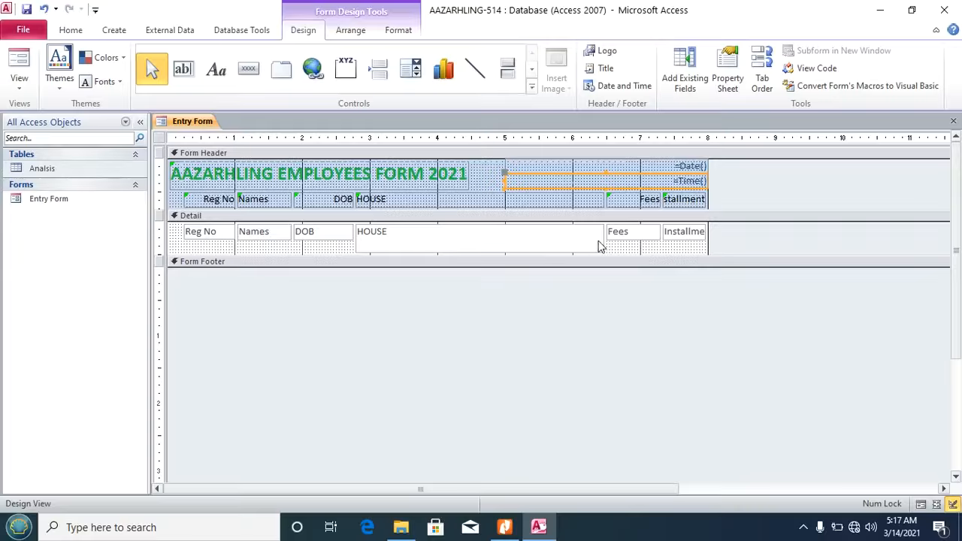
click(505, 528)
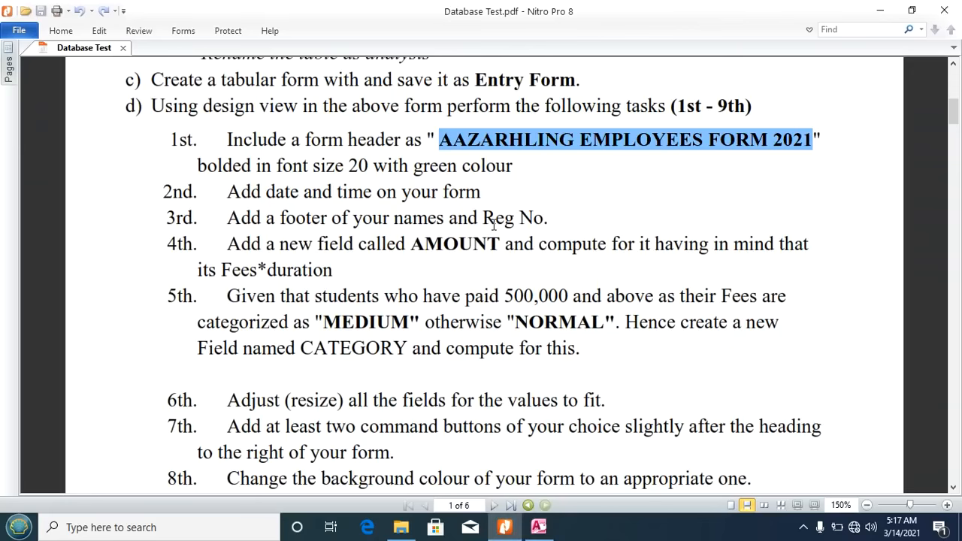
click(538, 528)
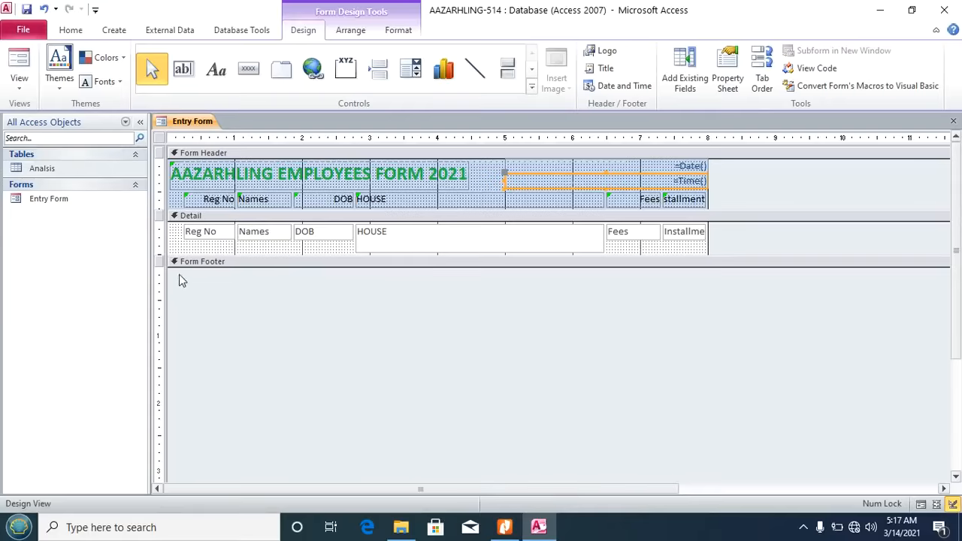
Step: Enlarge the form footer, add a label with the student's name and Reg No 514, and view the form
drag(168, 268, 166, 293)
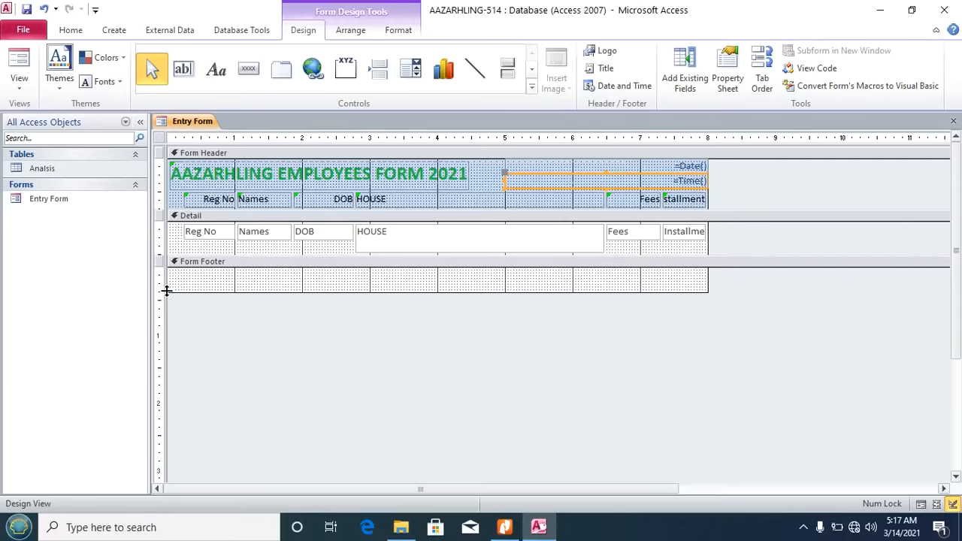
click(216, 70)
drag(269, 270, 436, 290)
key(Caps_Lock)
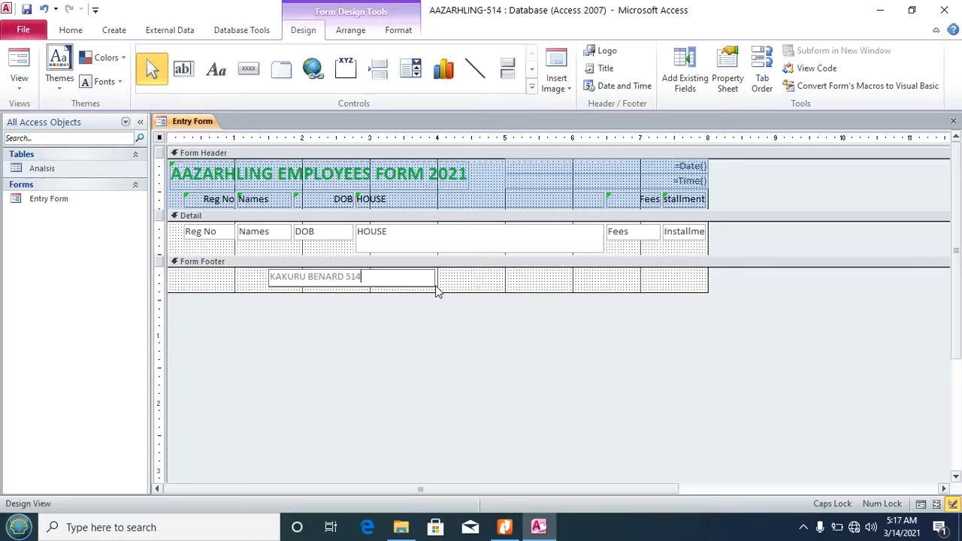
click(454, 285)
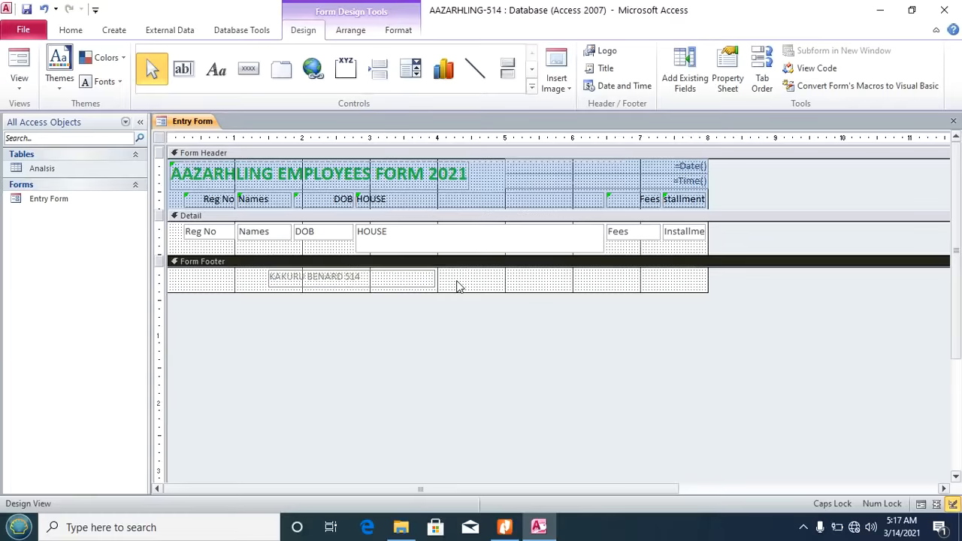
click(32, 89)
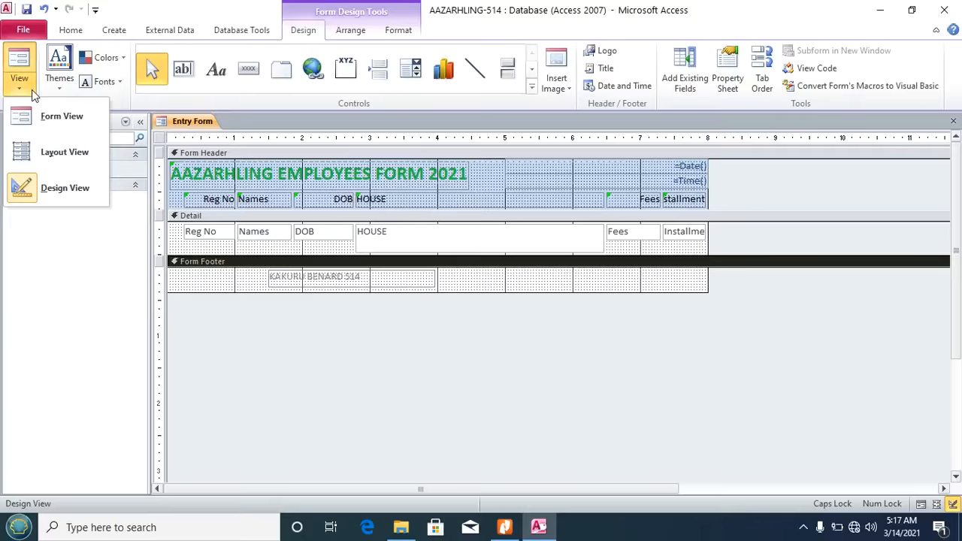
click(37, 115)
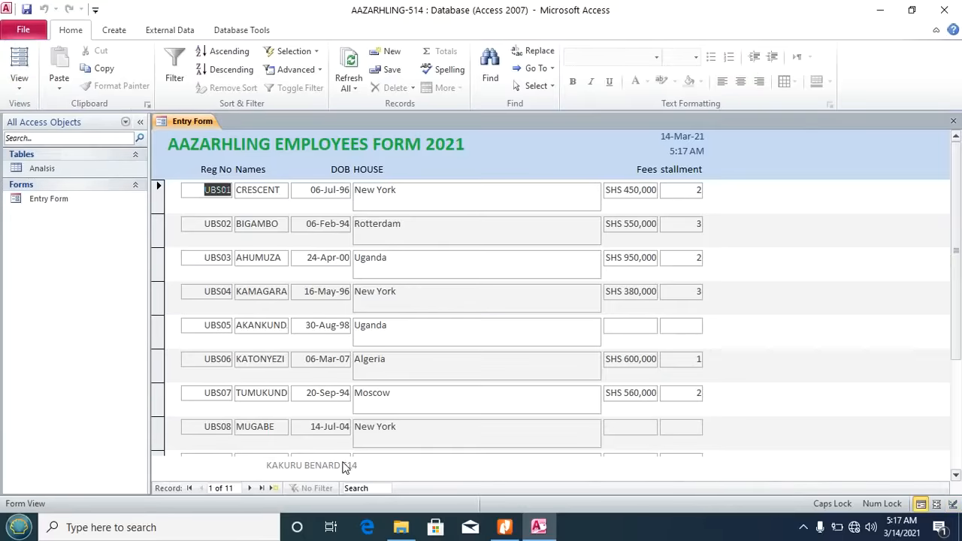
Step: Reread the task list PDF twice, then put the Entry Form back into Design View
click(504, 527)
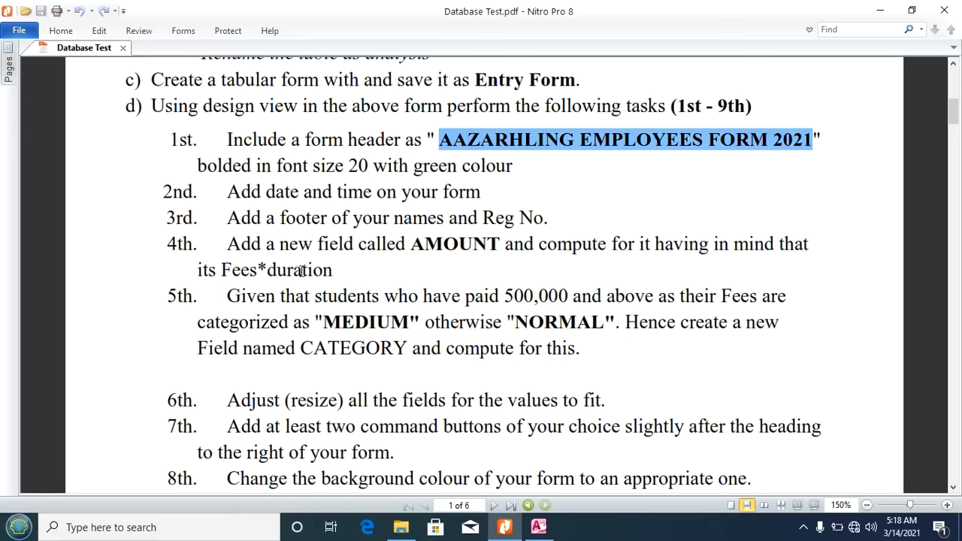
click(538, 527)
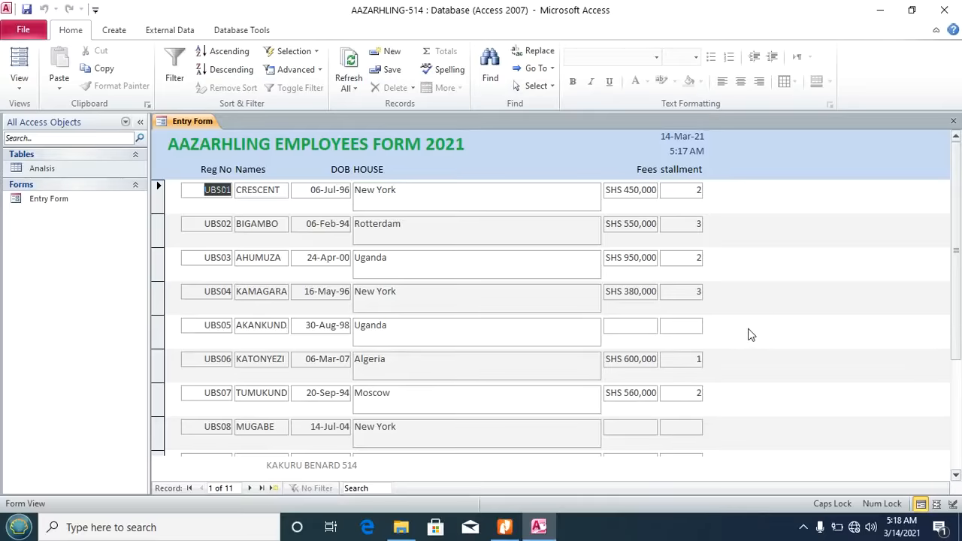
click(504, 527)
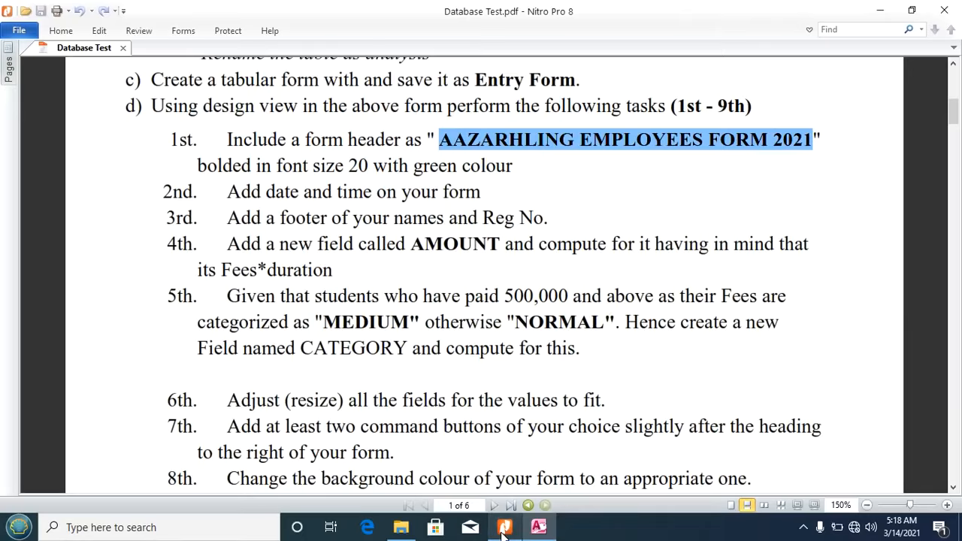
click(546, 526)
click(18, 91)
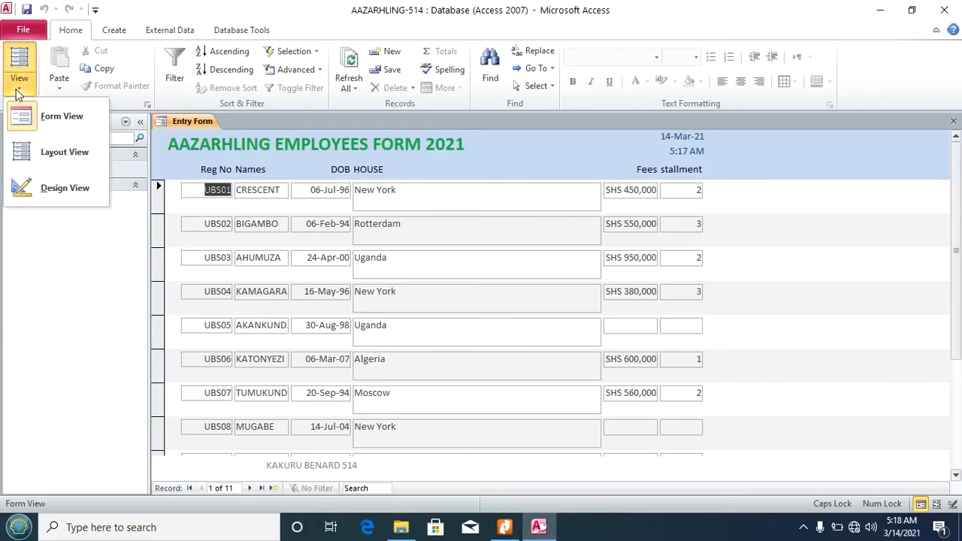
click(22, 188)
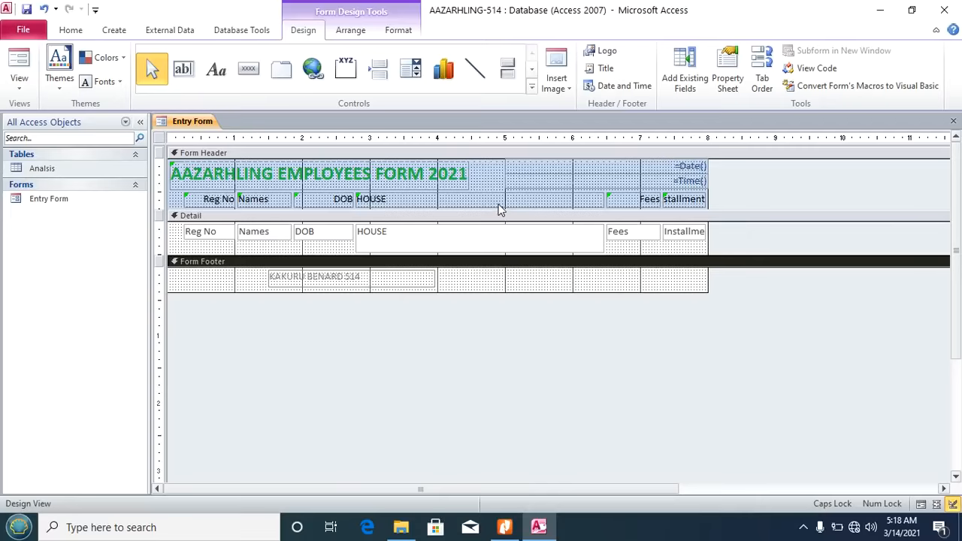
Step: Narrow and shorten the HOUSE controls and shift the Fees and Installment columns left
drag(518, 283, 490, 194)
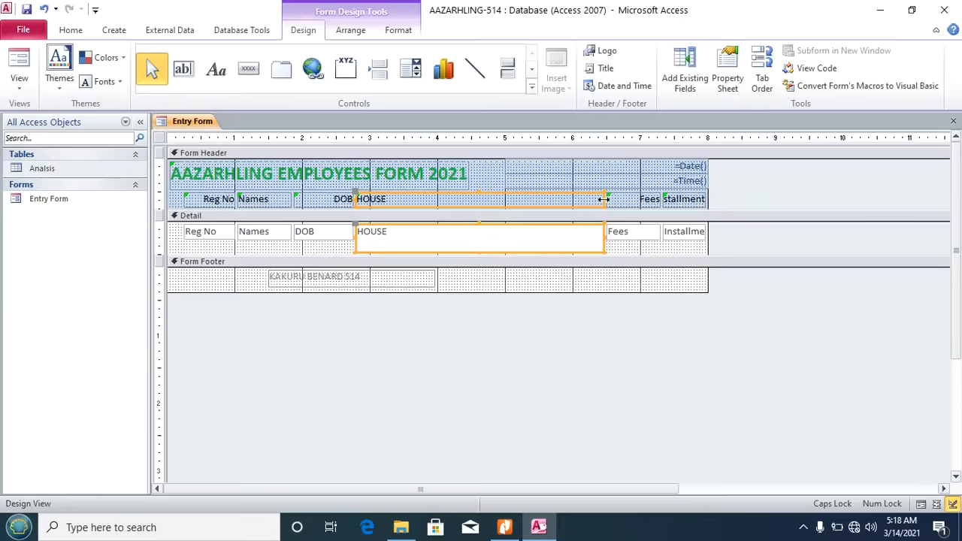
drag(603, 199, 438, 200)
mouse_move(584, 201)
mouse_down()
mouse_move(631, 203)
mouse_move(685, 243)
mouse_move(503, 223)
mouse_up()
click(381, 239)
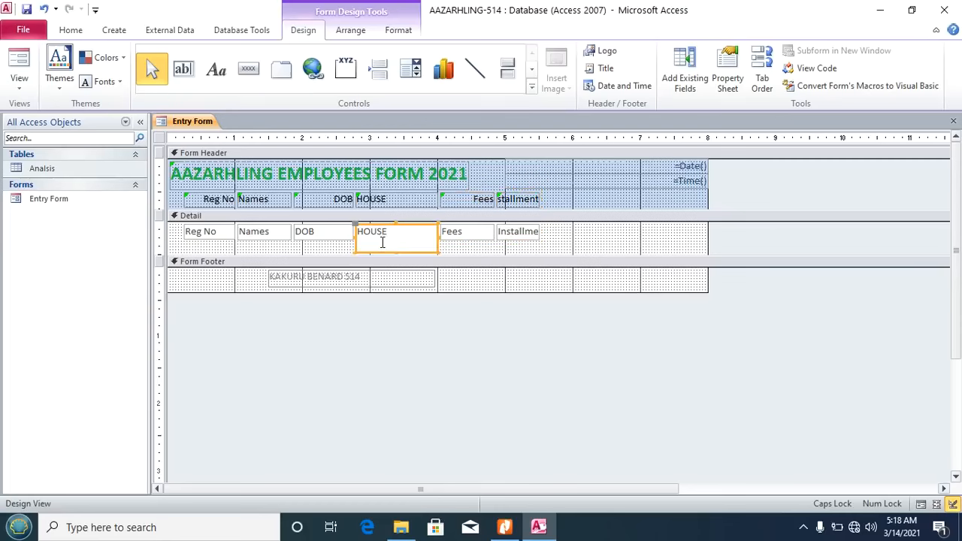
drag(398, 250, 401, 242)
Step: Widen the Installment label and text box so the full heading fits
click(531, 200)
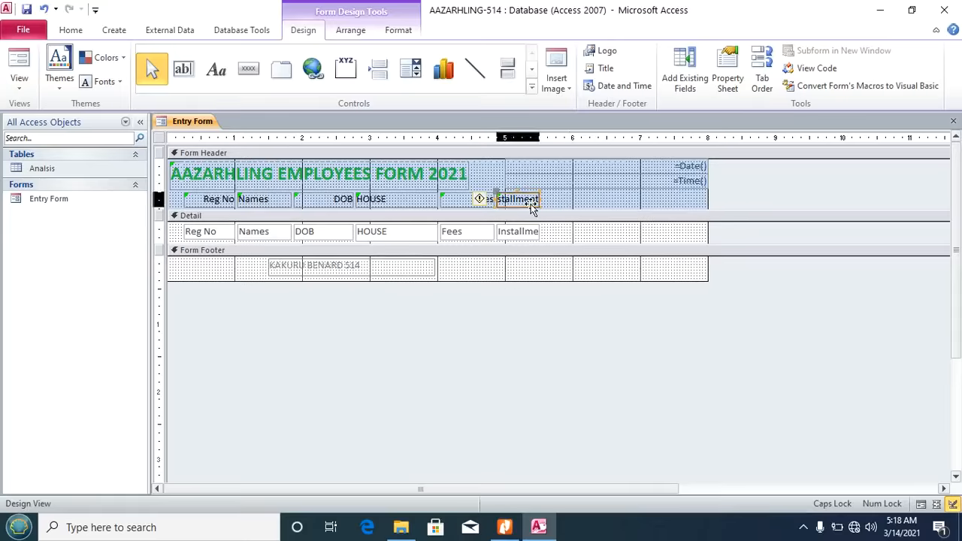
shift+click(534, 231)
drag(539, 199, 549, 200)
Step: Draw a header label reading 'Amount' immediately right of the Installment heading
click(564, 231)
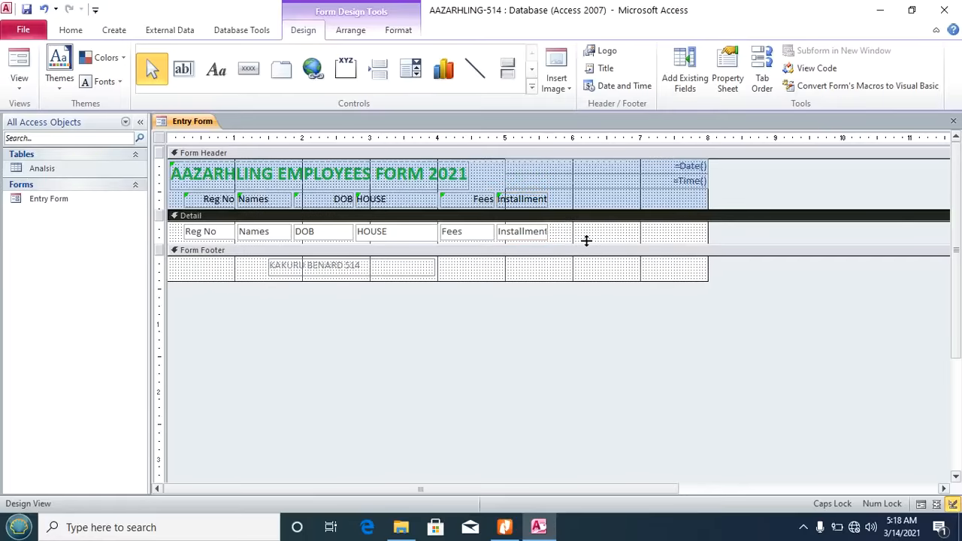
click(217, 69)
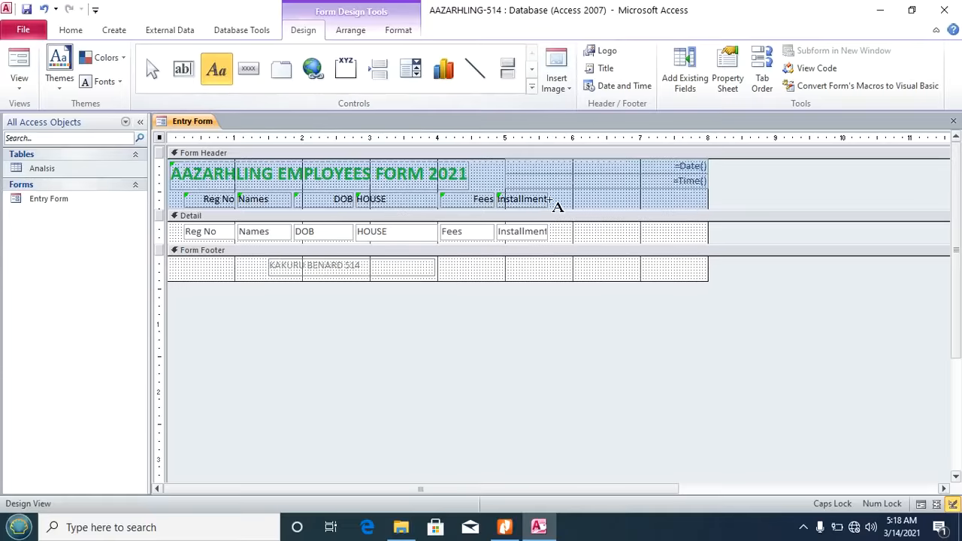
drag(556, 201, 610, 214)
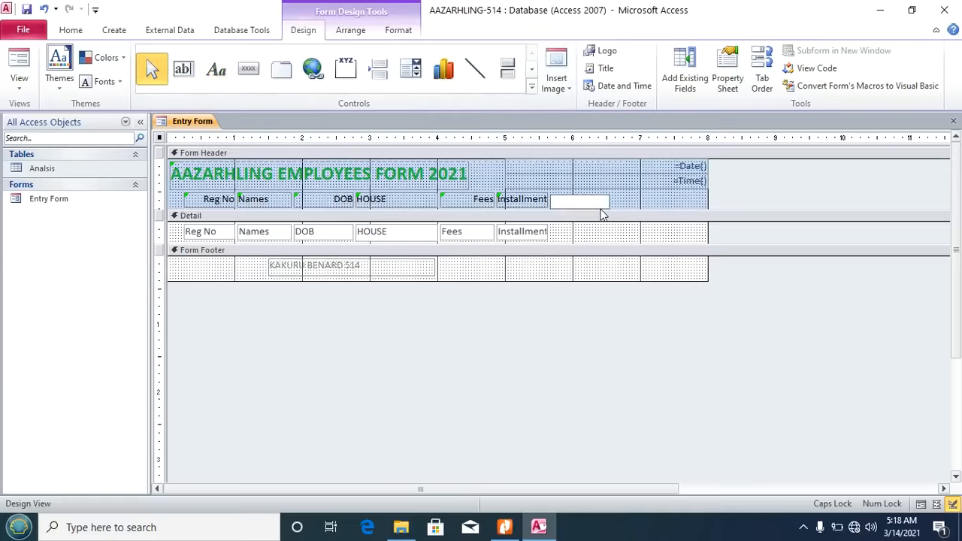
text(A)
key(Caps_Lock)
text(mount)
key(Return)
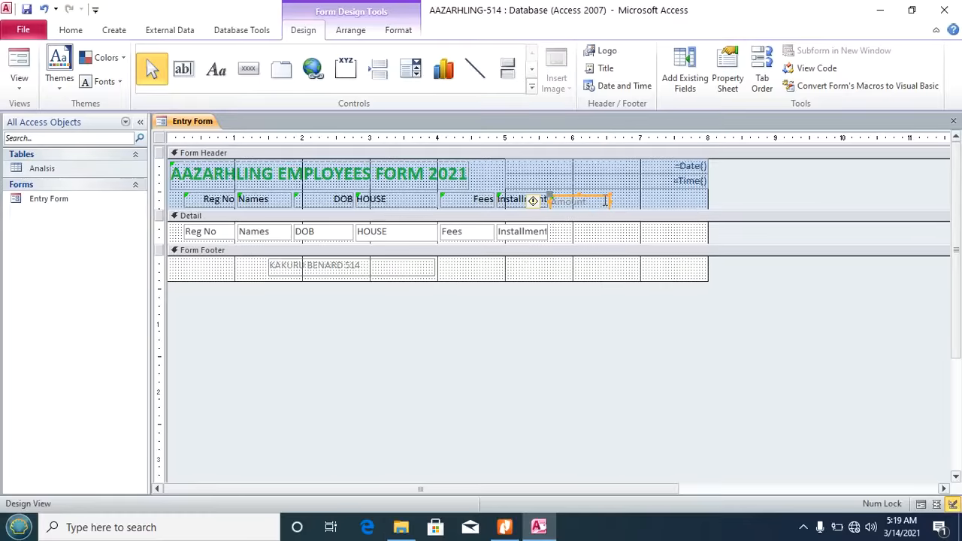
click(630, 201)
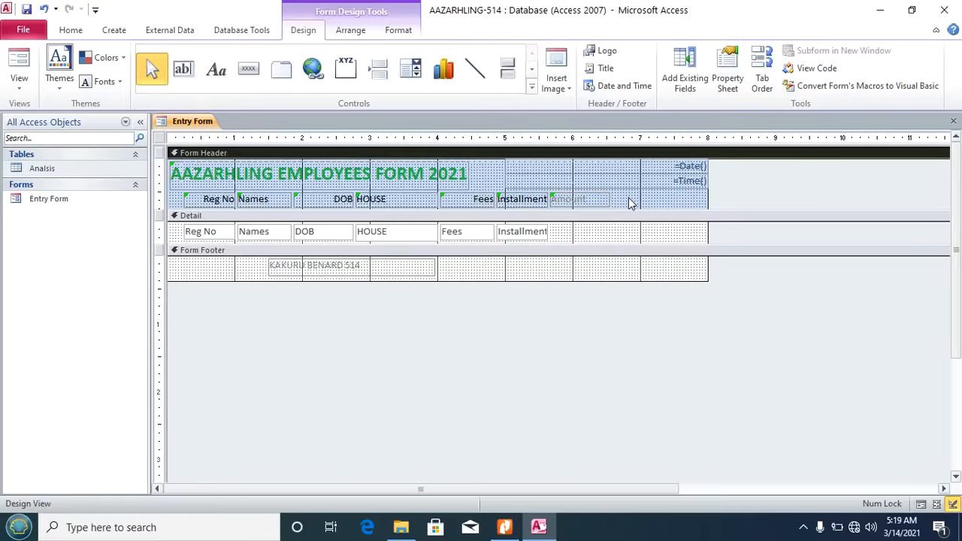
Step: Draw an unbound text box under Amount, delete the stray box beside Fees, and nudge it into line
click(183, 70)
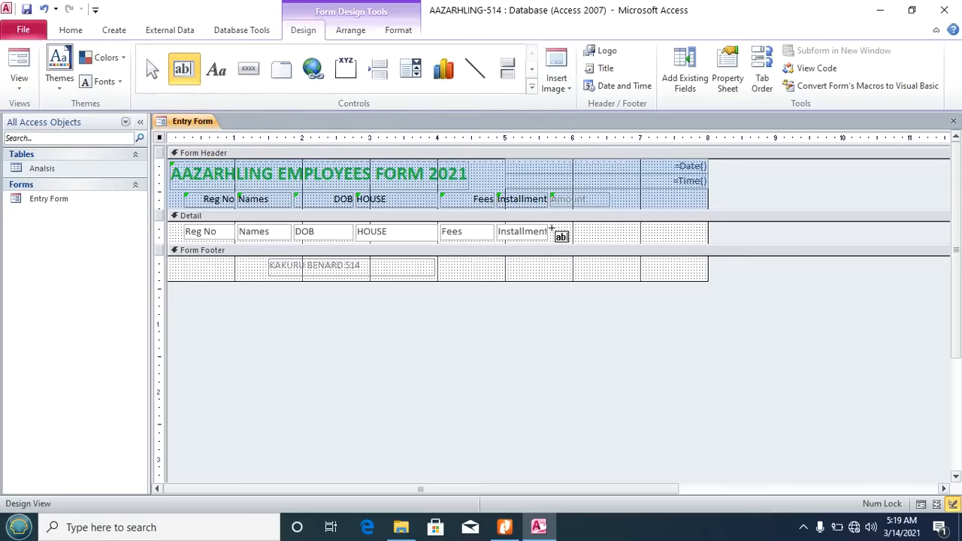
drag(550, 228, 609, 238)
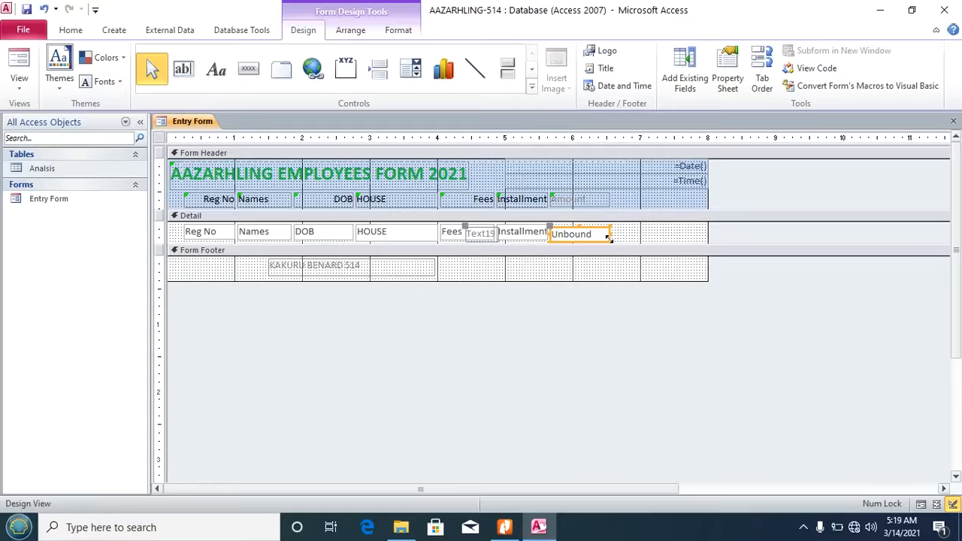
click(477, 235)
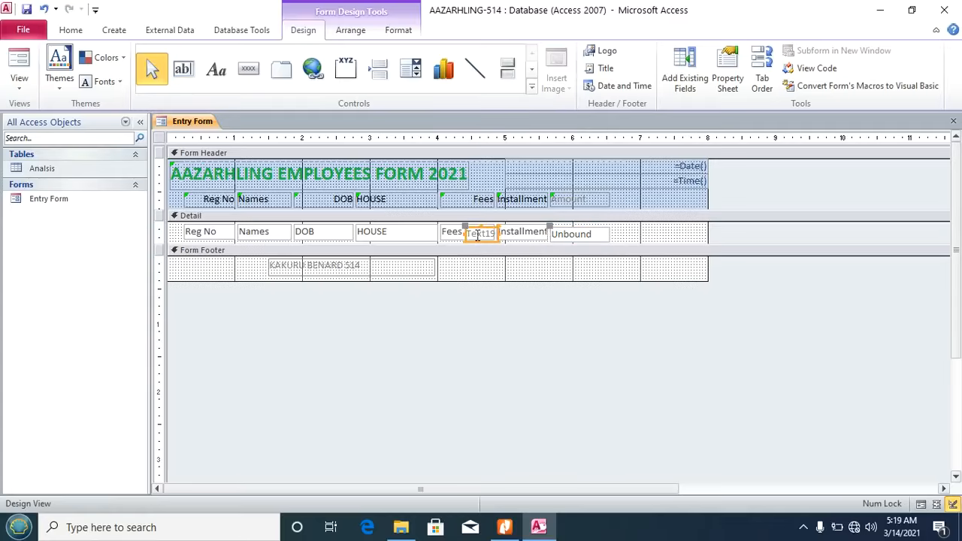
key(Delete)
click(593, 236)
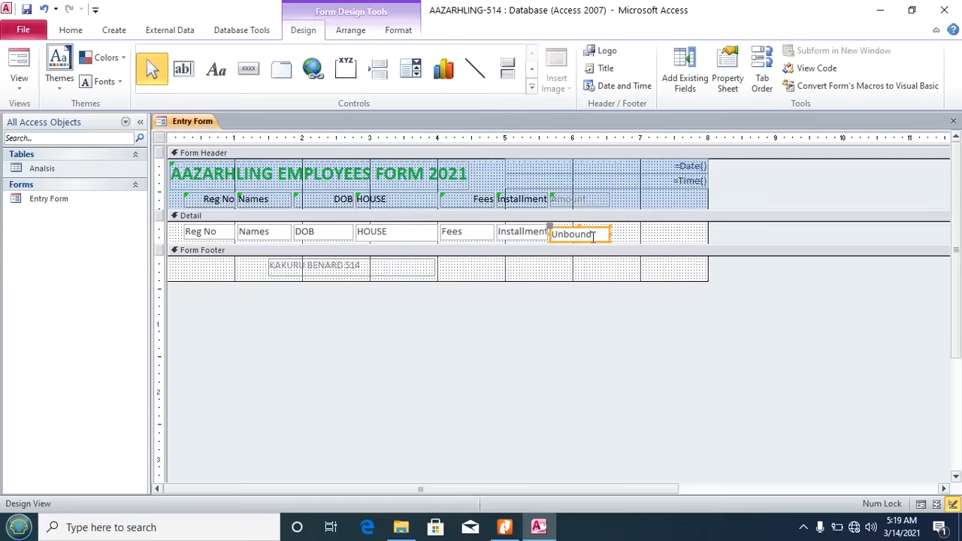
key(Up)
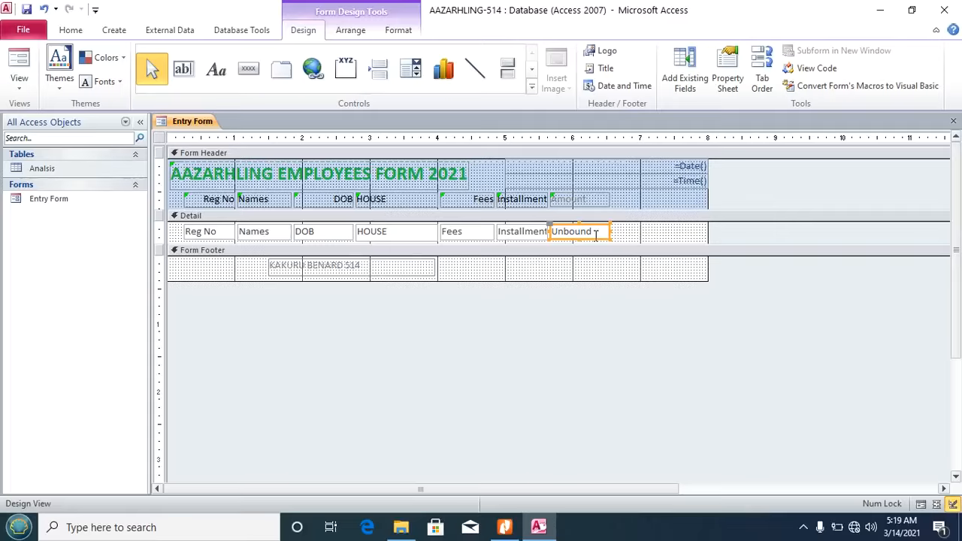
Step: Set the new text box's Control Source to =[Fees]*[Installment] using the Expression Builder
click(725, 71)
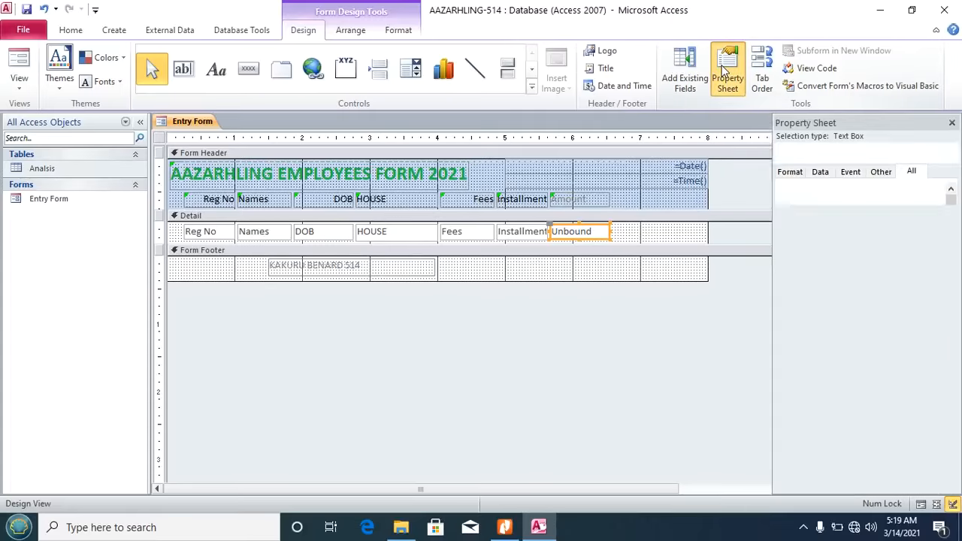
click(820, 172)
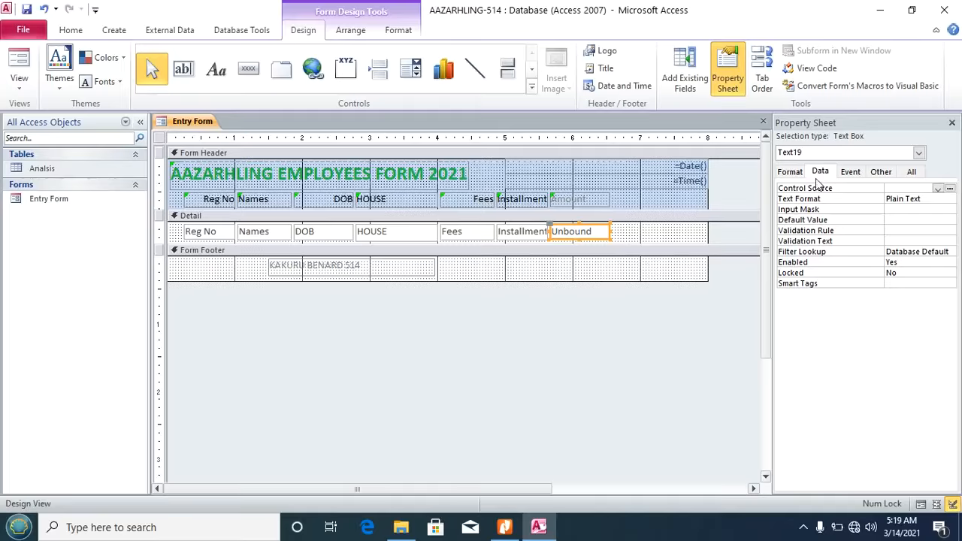
click(812, 193)
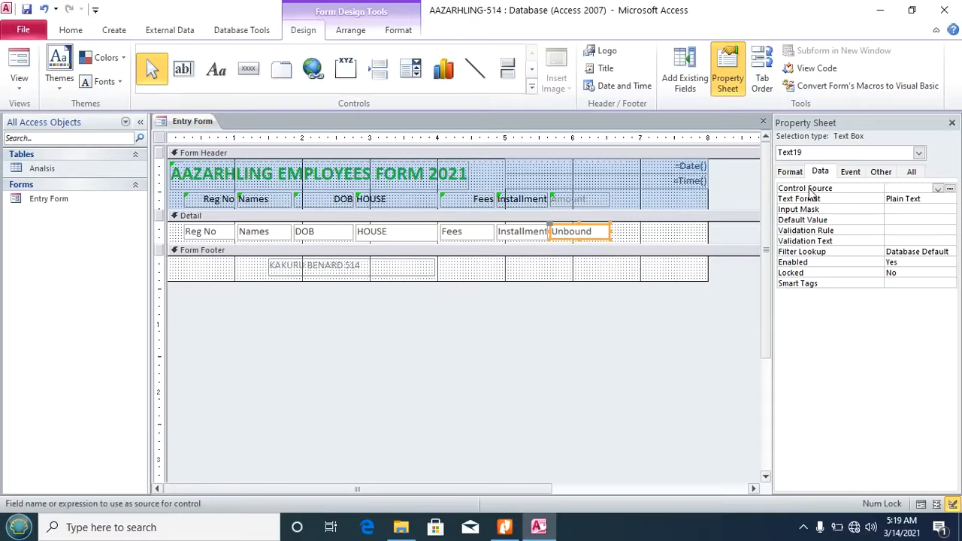
click(951, 189)
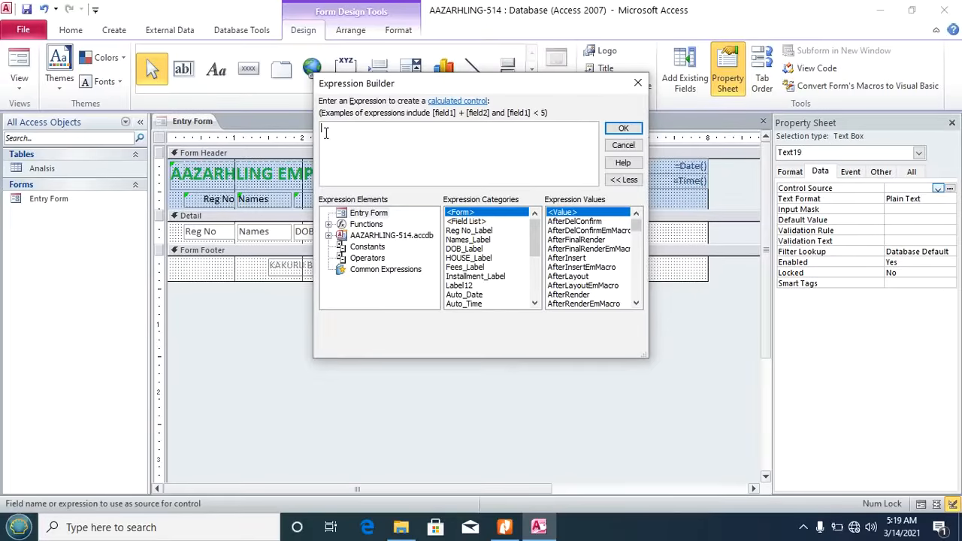
drag(376, 84, 333, 274)
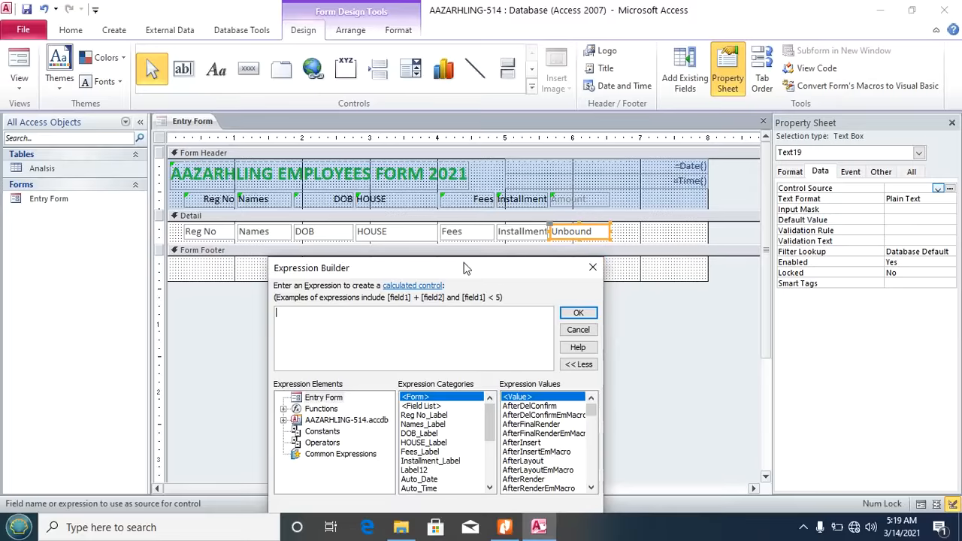
drag(464, 260, 501, 112)
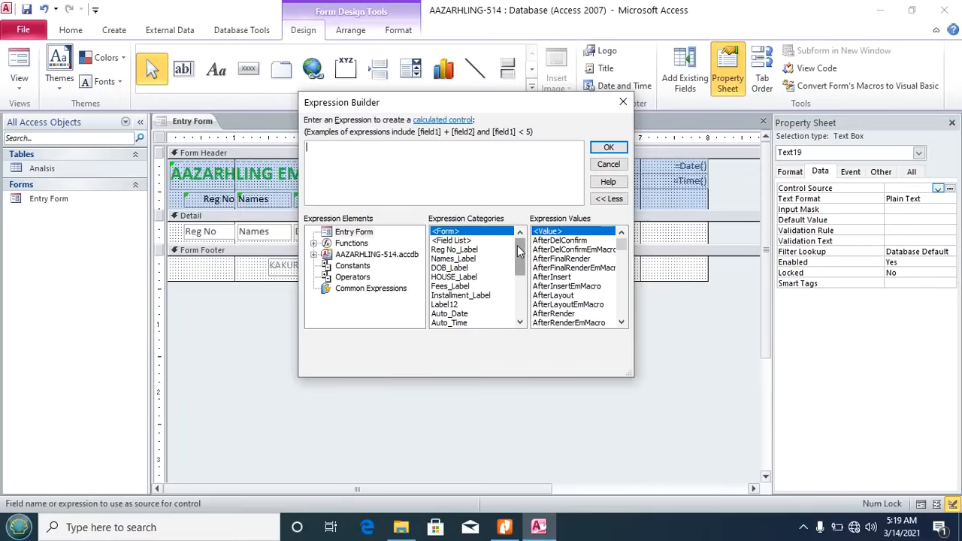
scroll(517, 245, down, 3)
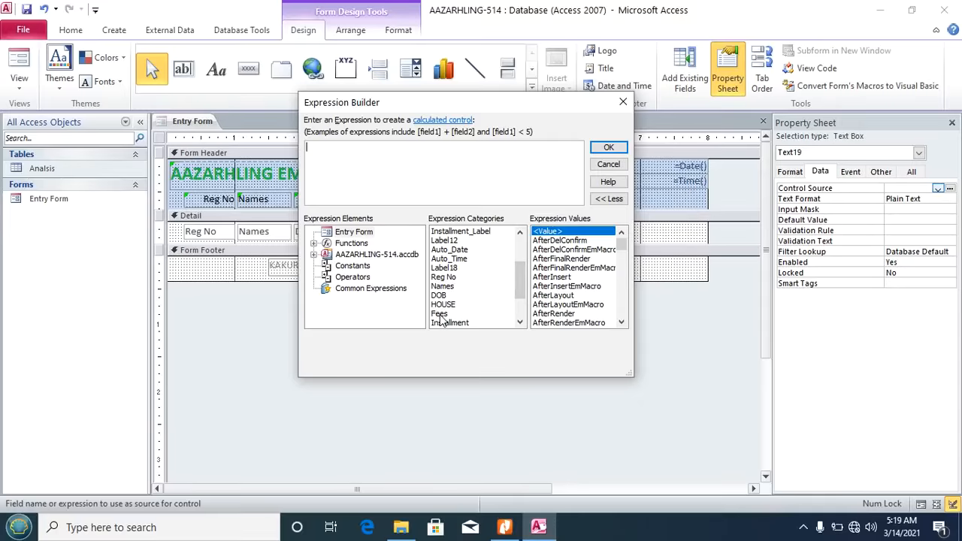
double_click(440, 316)
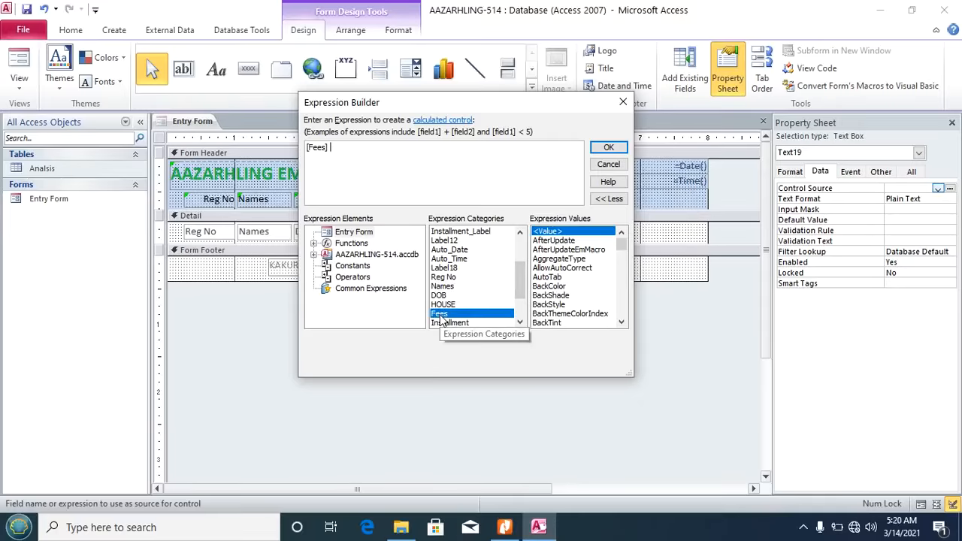
text(*)
double_click(450, 322)
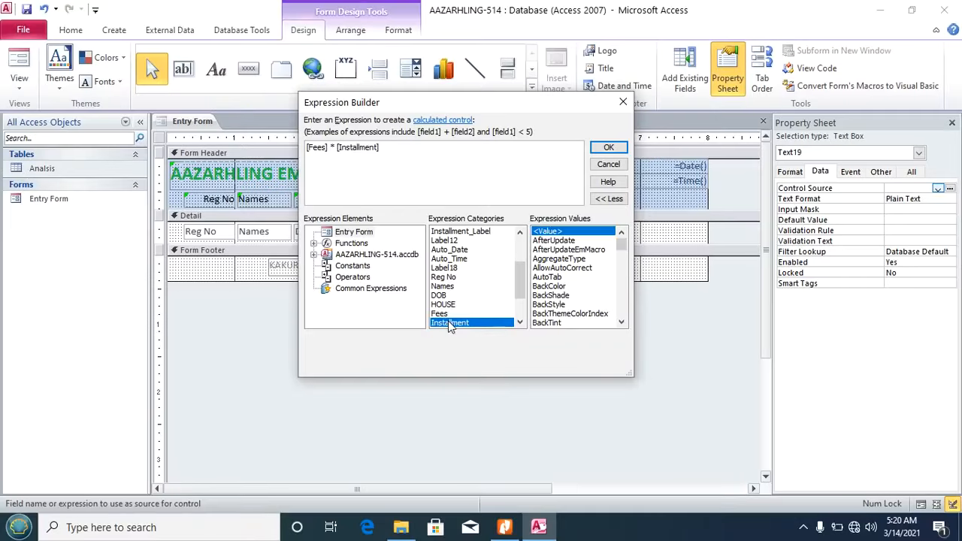
click(608, 147)
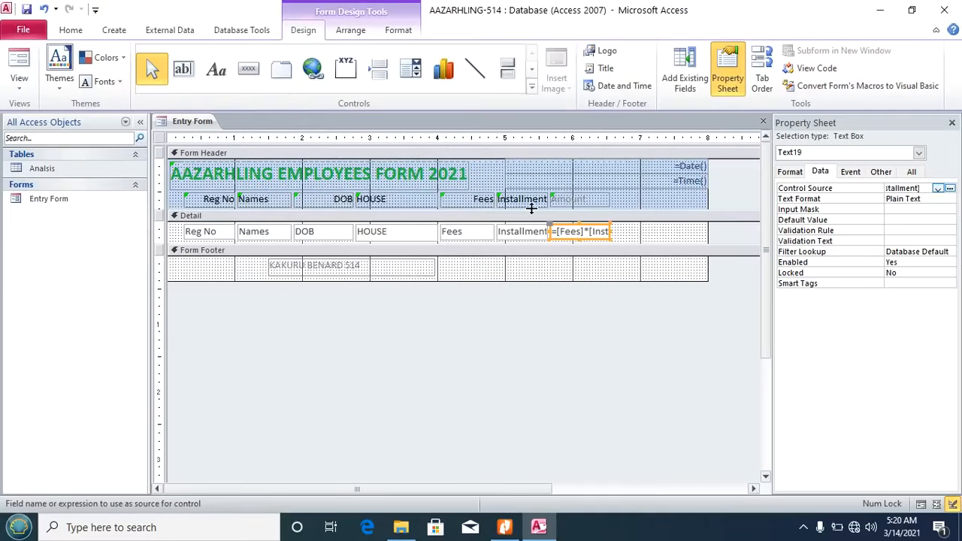
click(18, 75)
Step: View the Entry Form's computed Amount values in Form View, then bring up the Database Test PDF
click(47, 118)
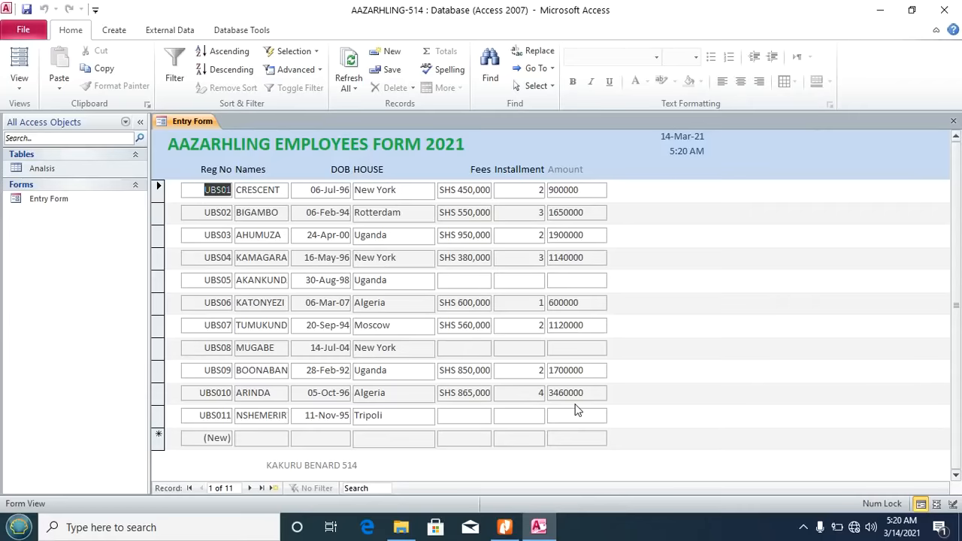
click(505, 527)
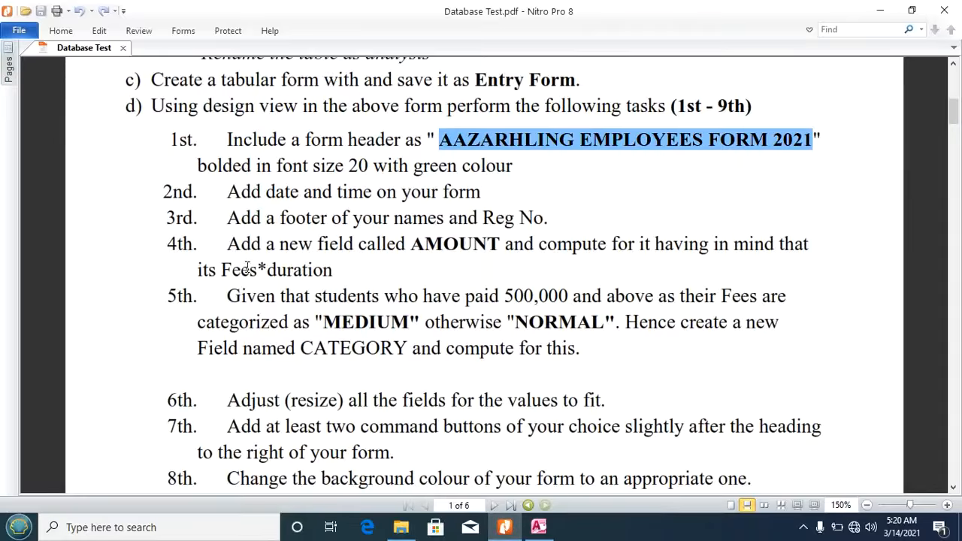
Step: Highlight the three lines of the 5th task on MEDIUM/NORMAL CATEGORY, then return to Access
drag(228, 296, 727, 299)
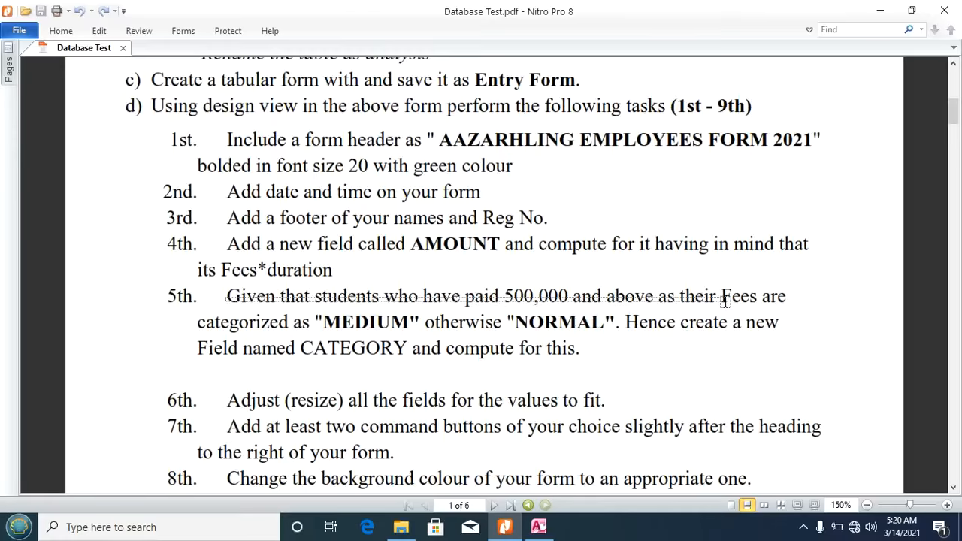
drag(726, 299, 801, 336)
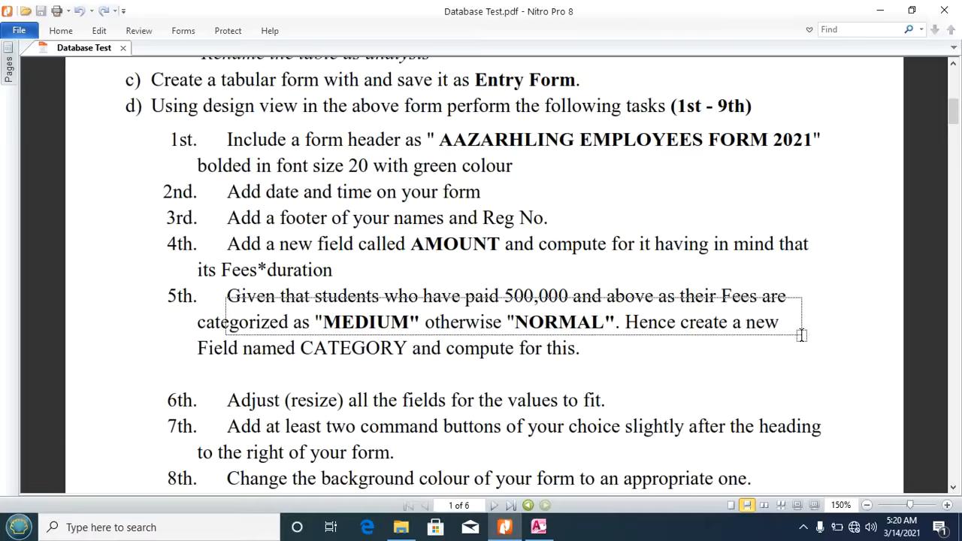
drag(801, 335, 801, 359)
click(777, 384)
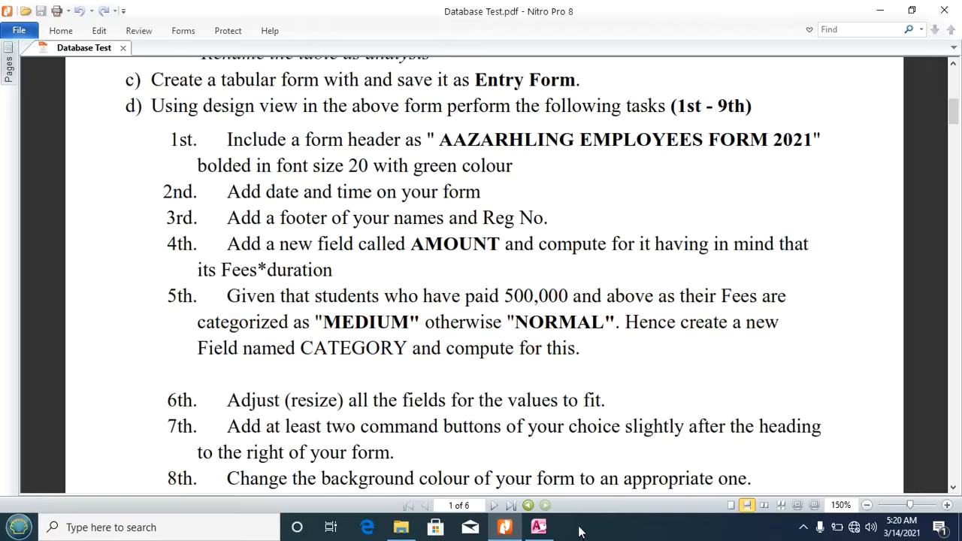
click(539, 527)
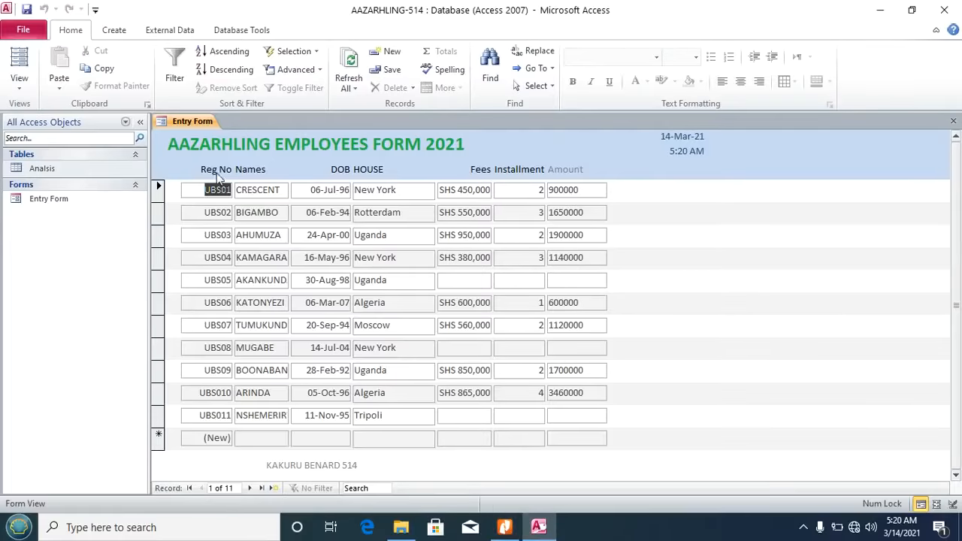
Step: Switch the Entry Form back to Design View
click(19, 89)
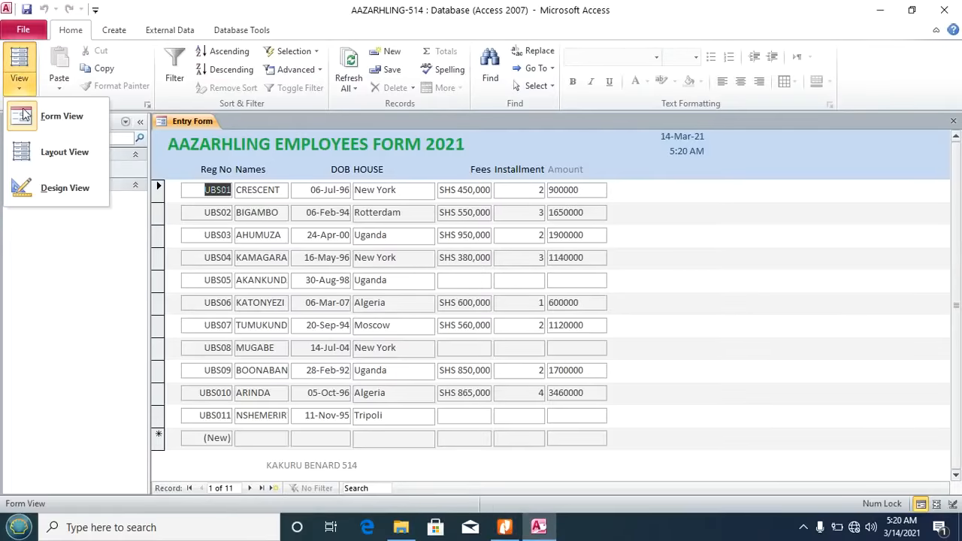
click(51, 194)
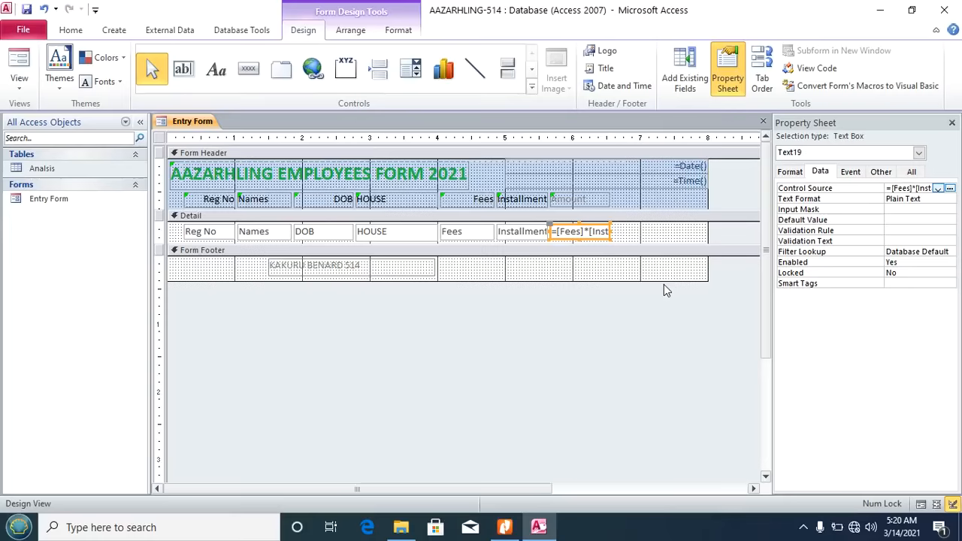
click(621, 238)
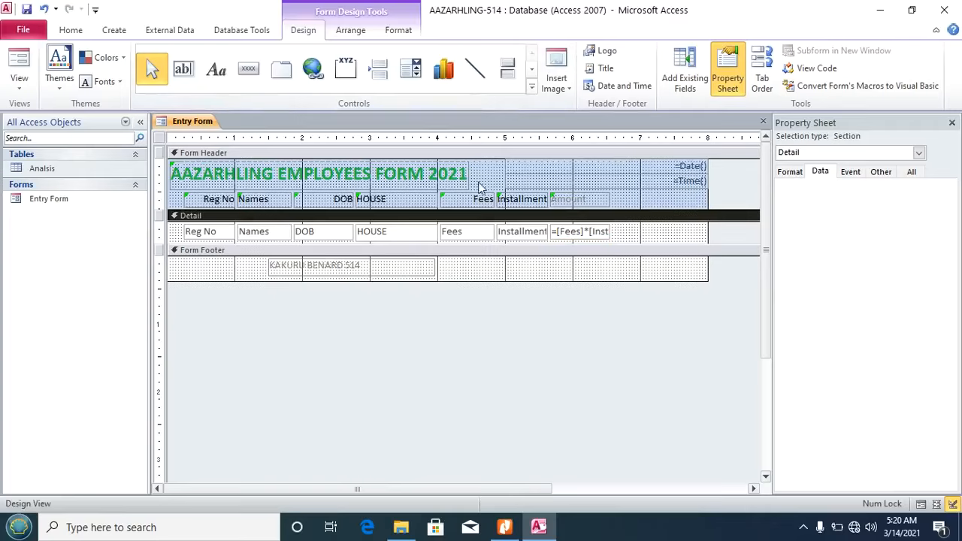
Step: Add a 'Category' label in the Form Header beside Amount
click(217, 69)
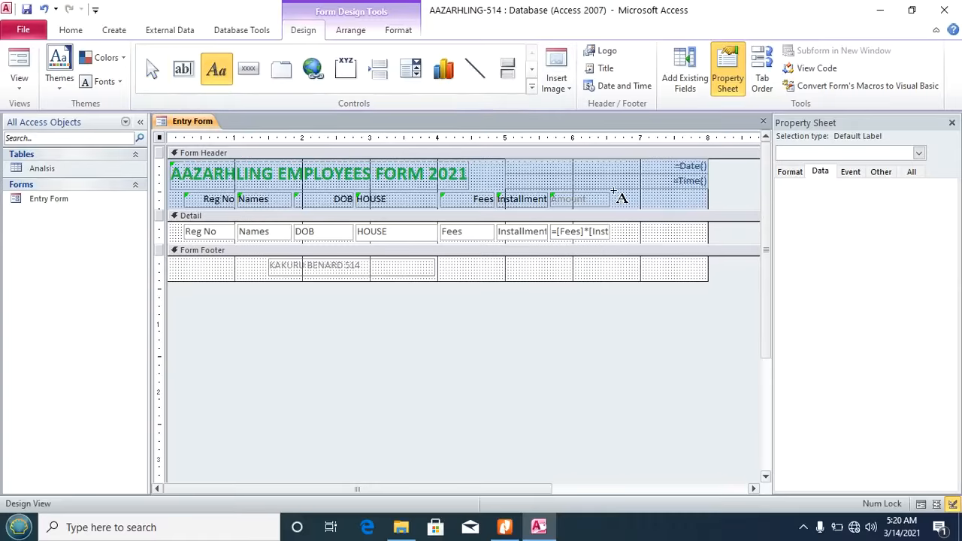
drag(615, 193, 680, 207)
text(Category)
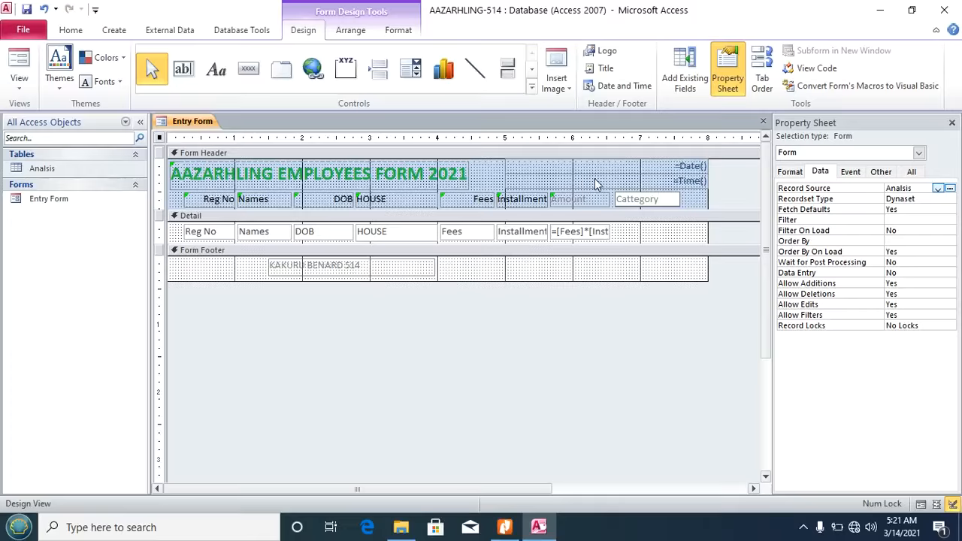
click(623, 232)
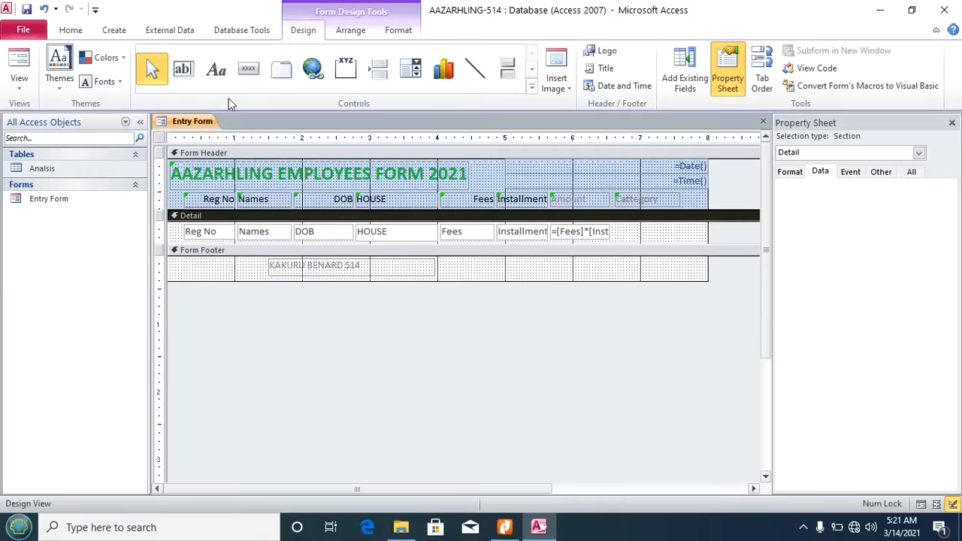
click(183, 71)
Step: Draw an unbound text box under Category in the Detail row and delete its label
drag(615, 224, 681, 237)
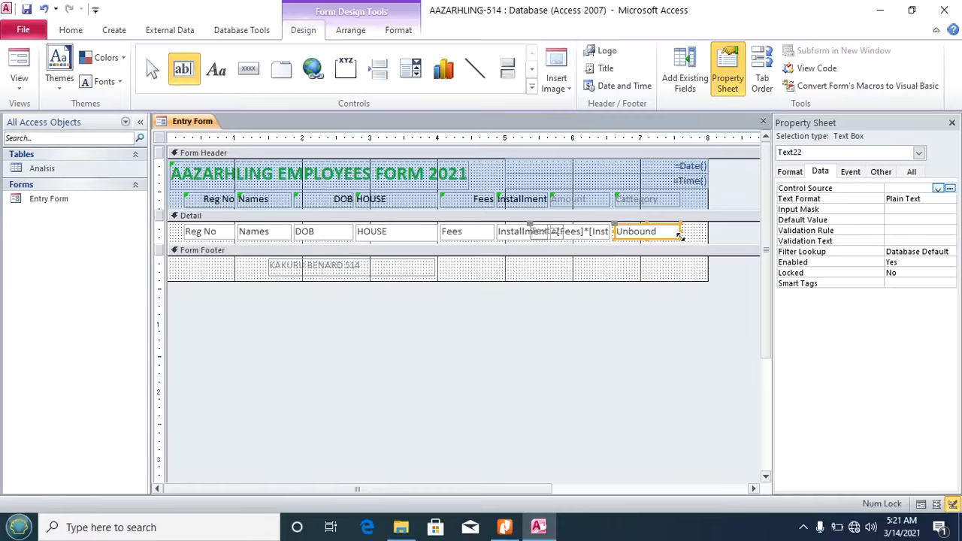
click(555, 234)
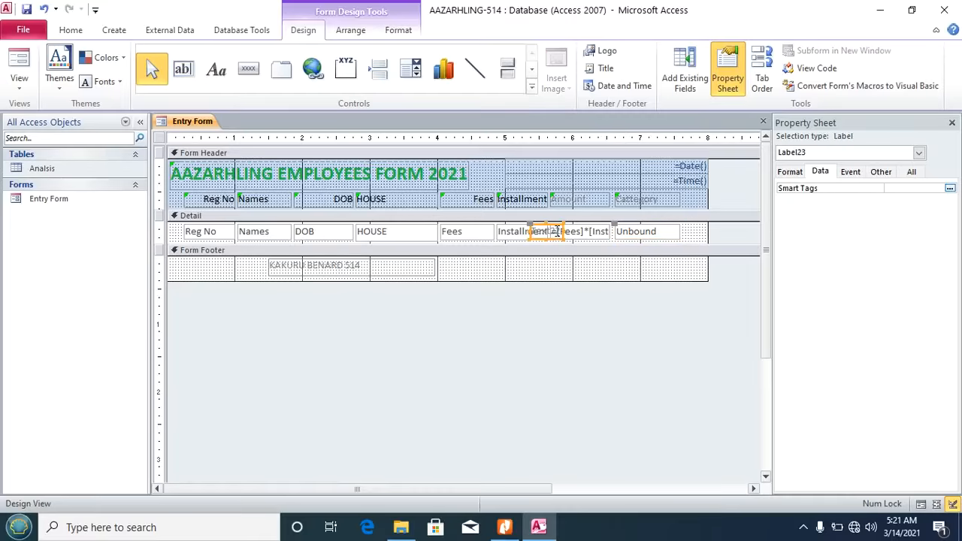
key(Delete)
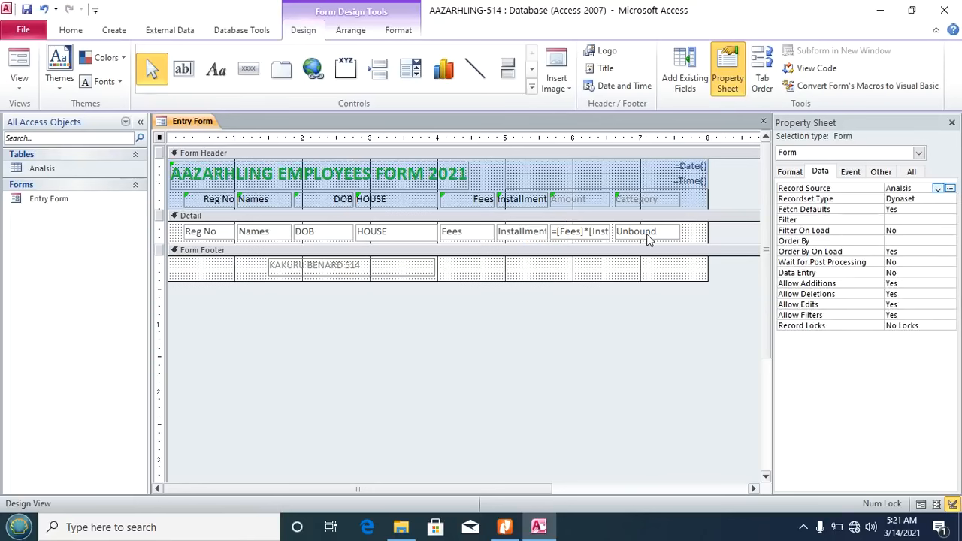
click(647, 234)
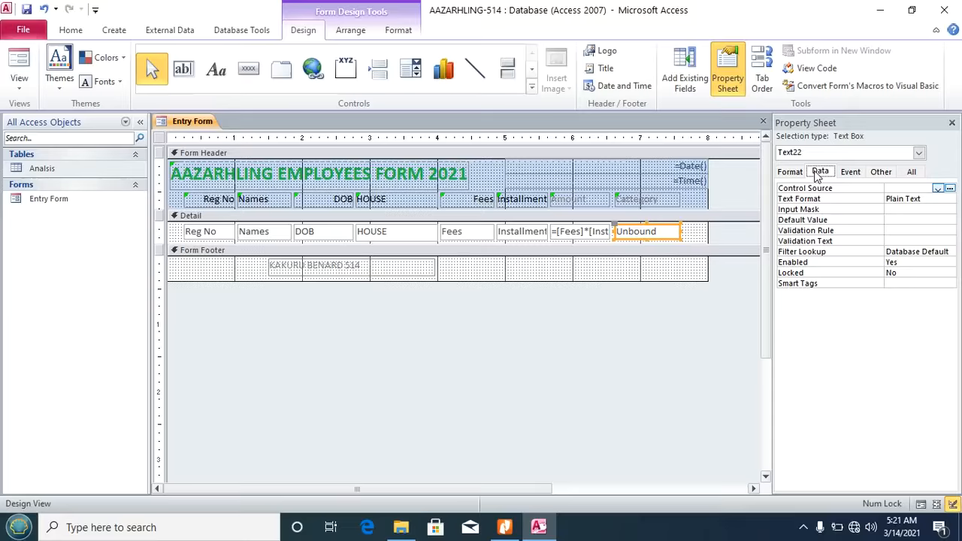
Step: Set the box's control source to IIF([Fees]>=500000,"MEDIUM","NORMAL")
click(843, 189)
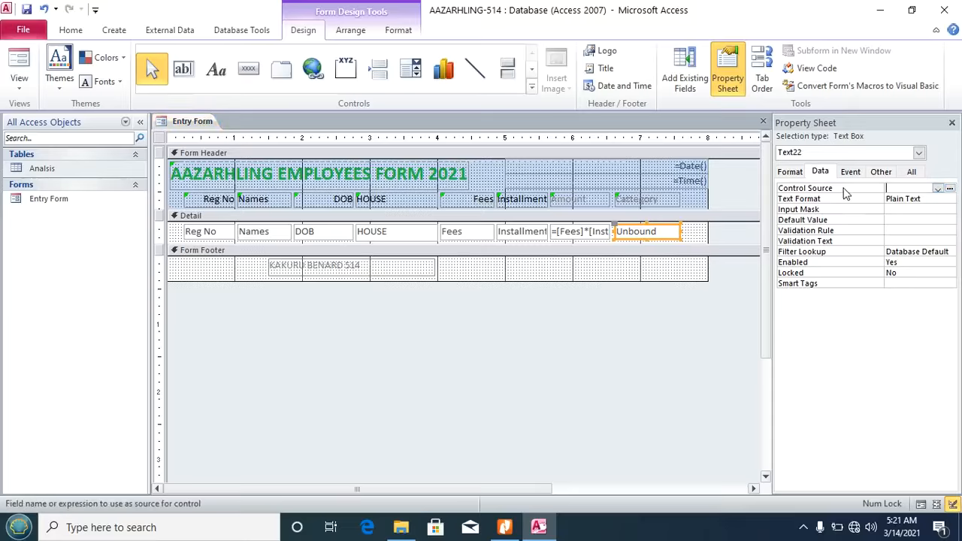
click(950, 189)
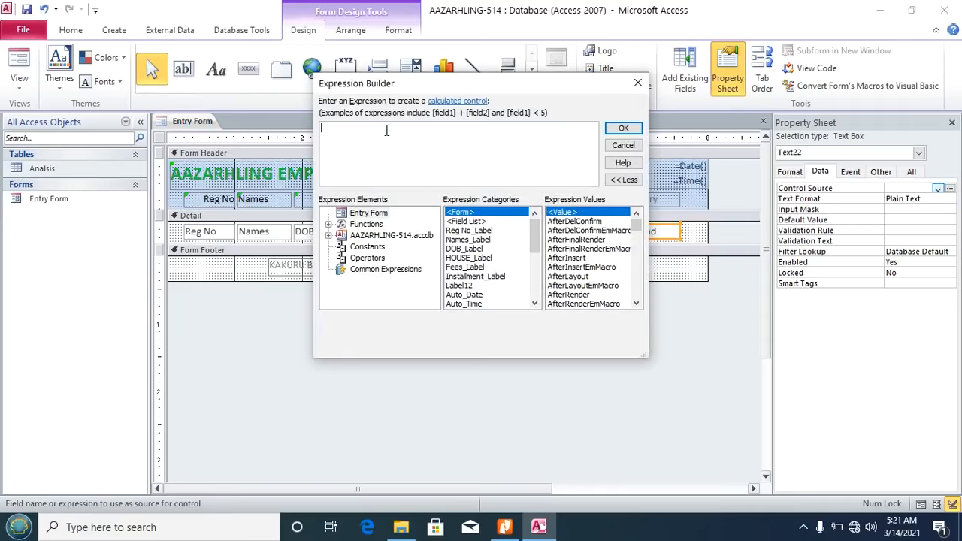
key(Caps_Lock)
text(II)
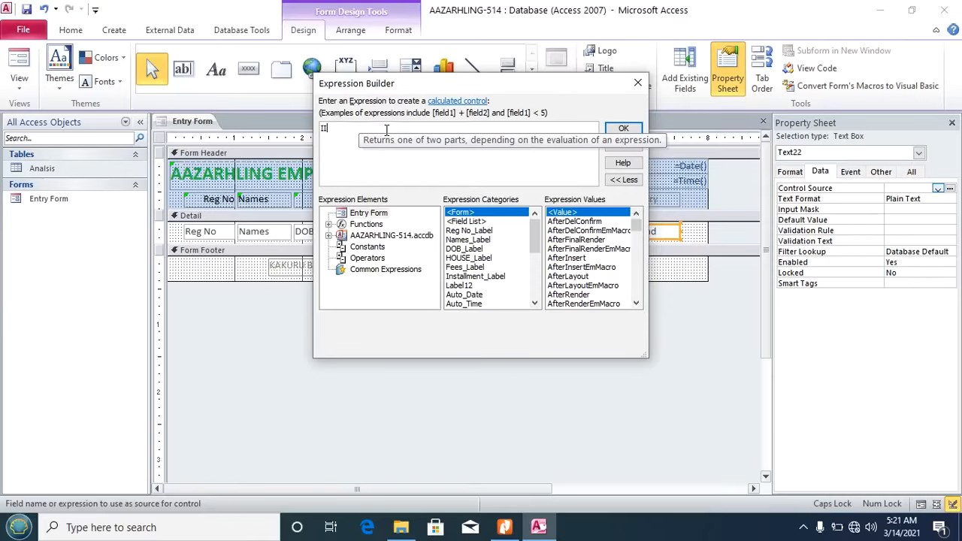
text(F)
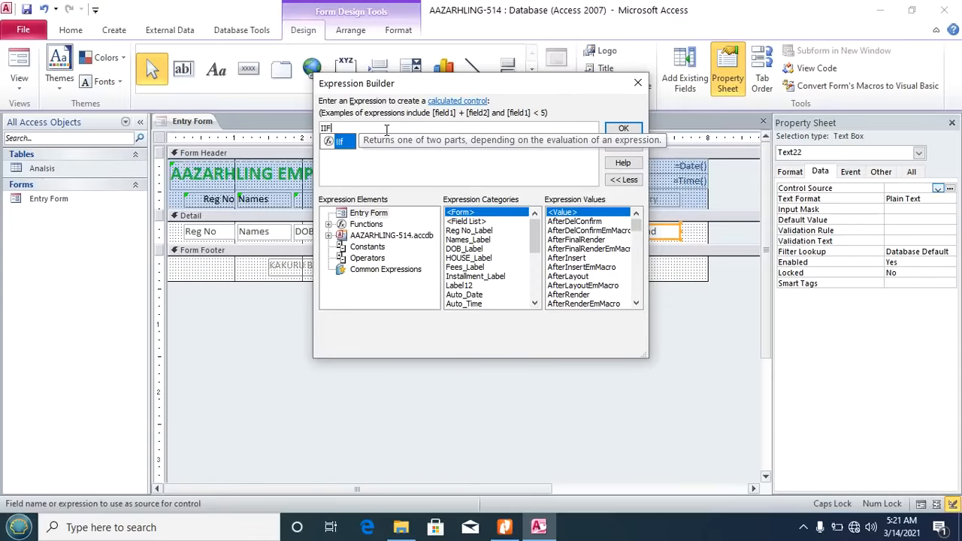
text(()
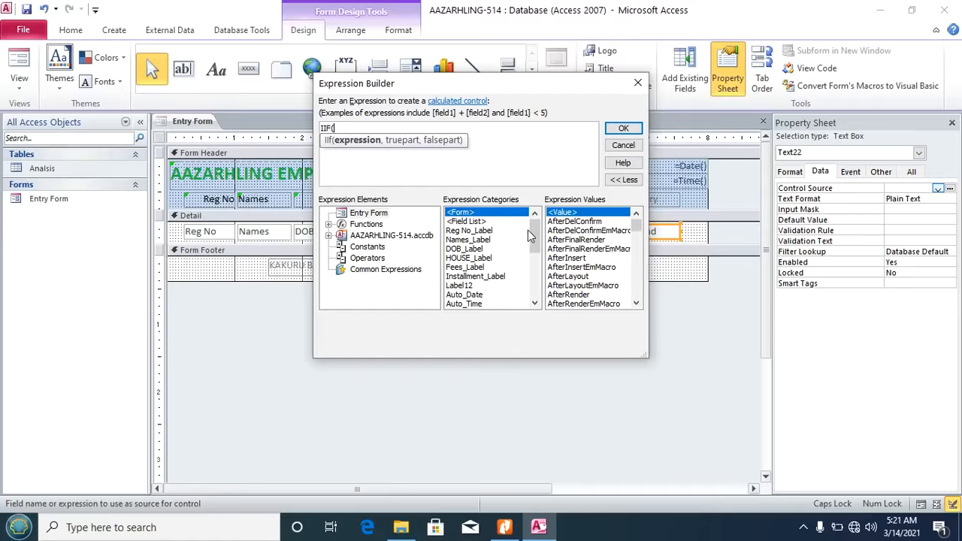
drag(535, 235, 538, 265)
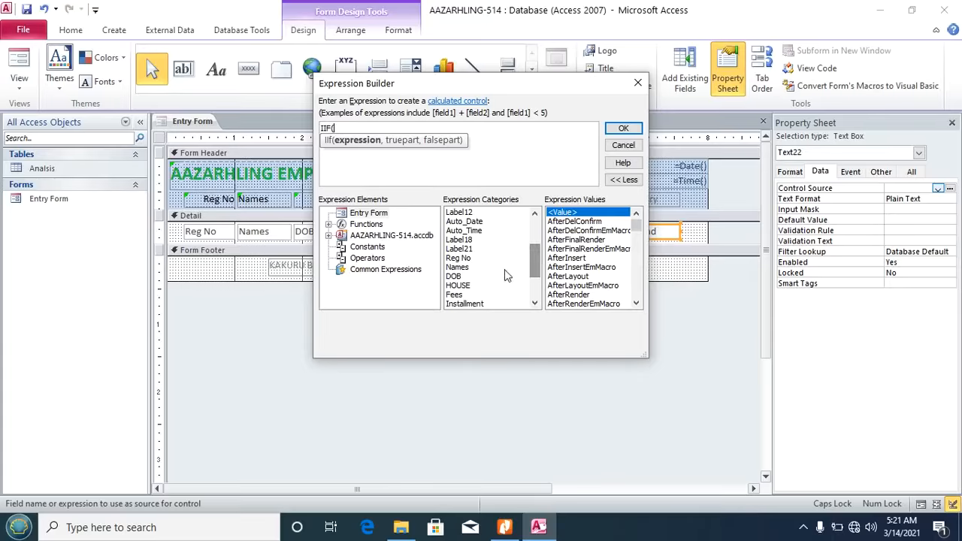
click(454, 295)
double_click(454, 295)
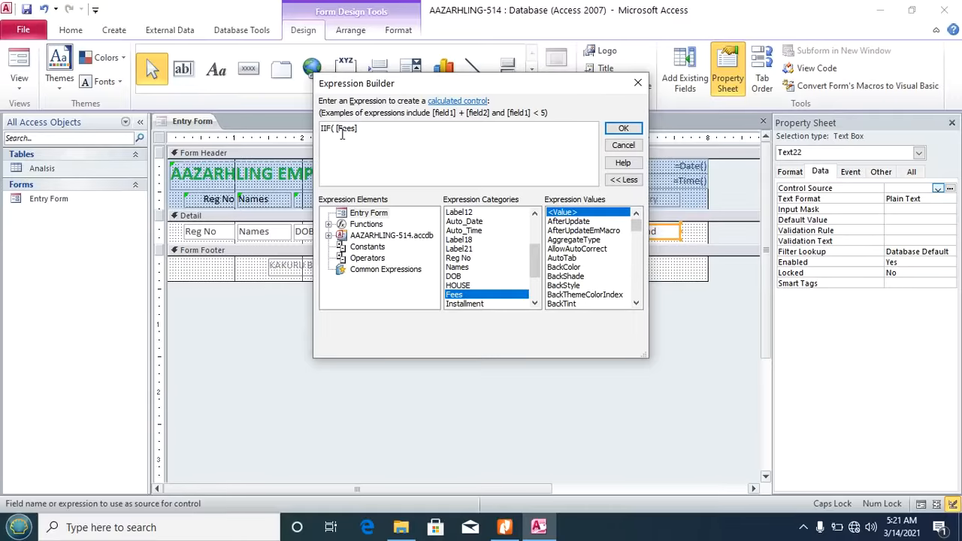
text(>)
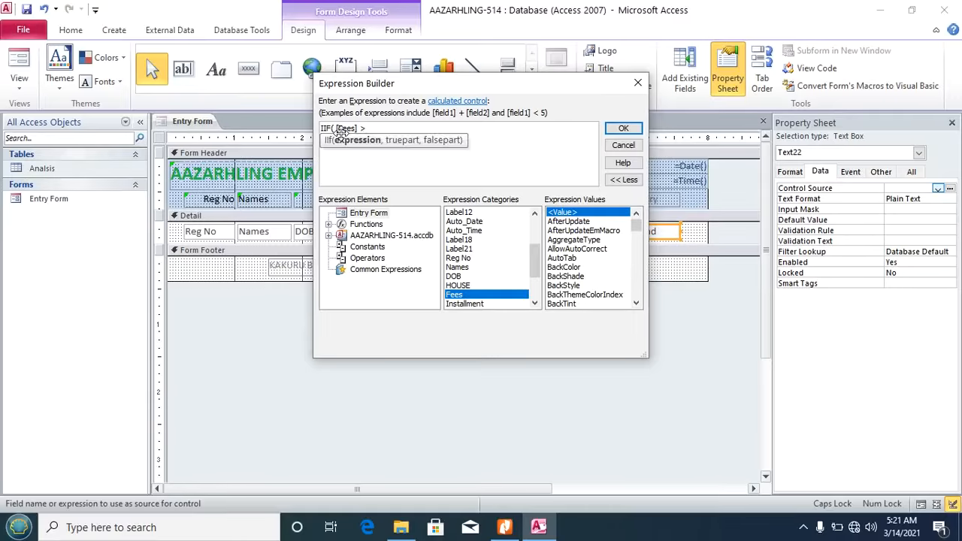
text(=)
key(BackSpace)
text(500000,)
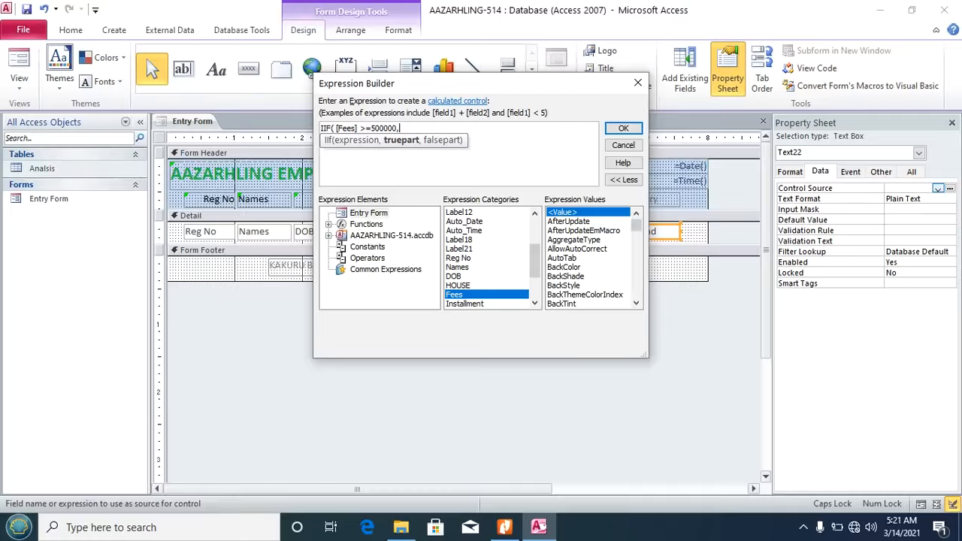
click(504, 527)
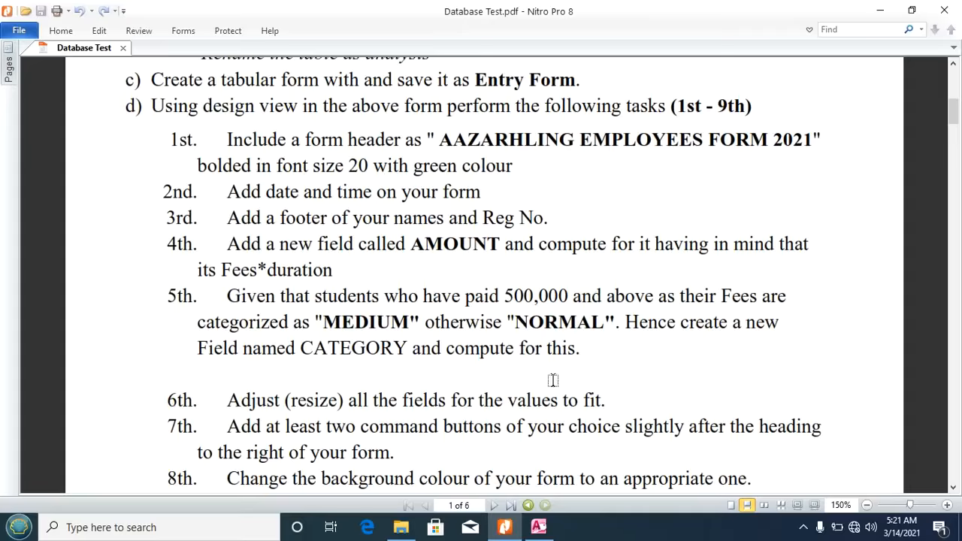
click(538, 527)
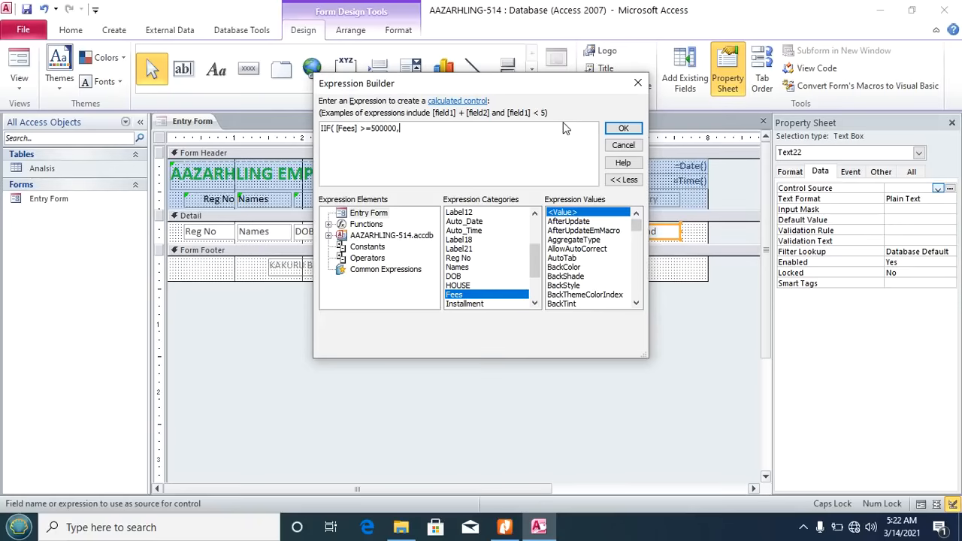
text("M)
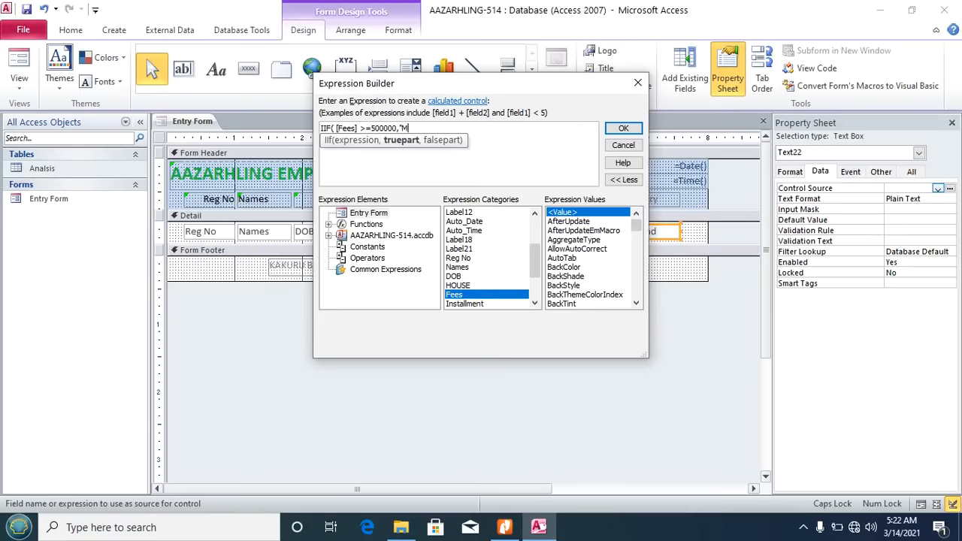
text(EDIUM","NORMAL)
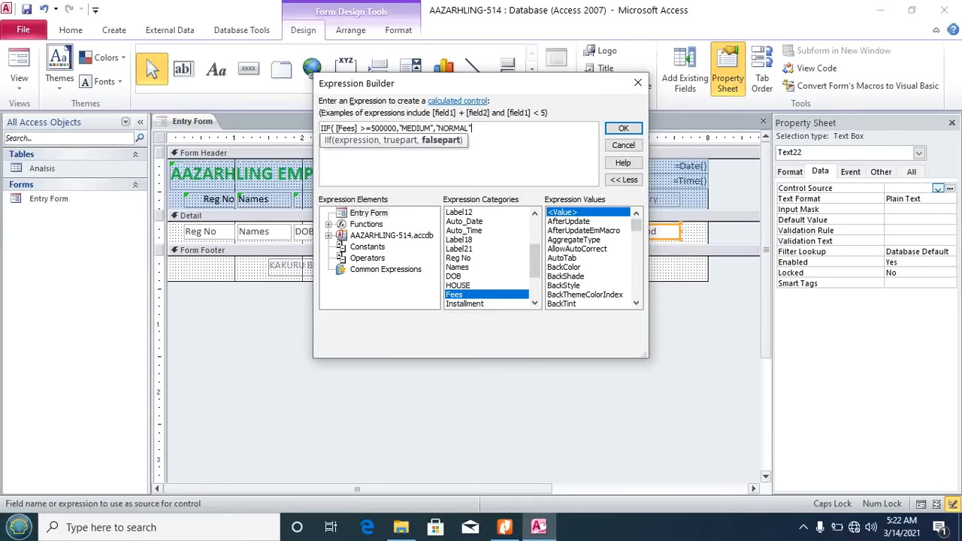
text())
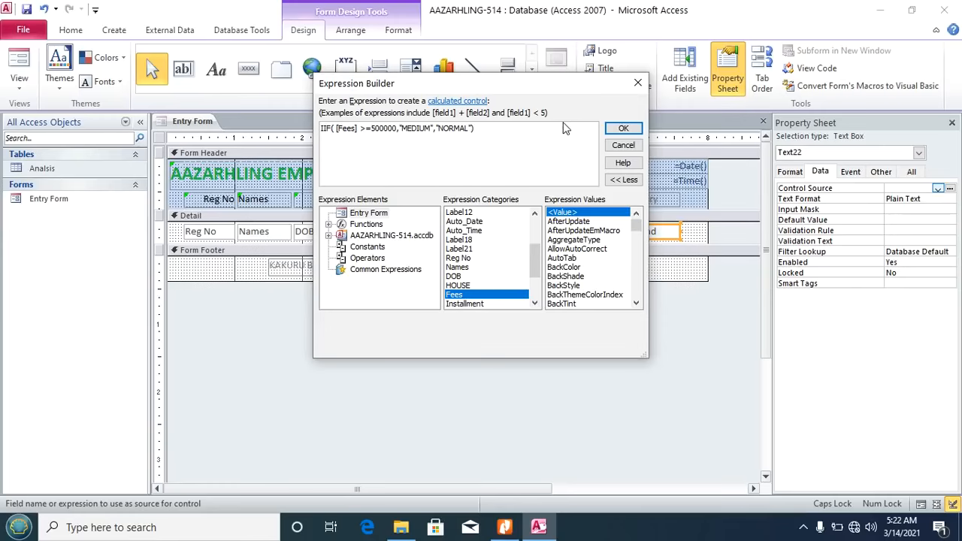
click(623, 128)
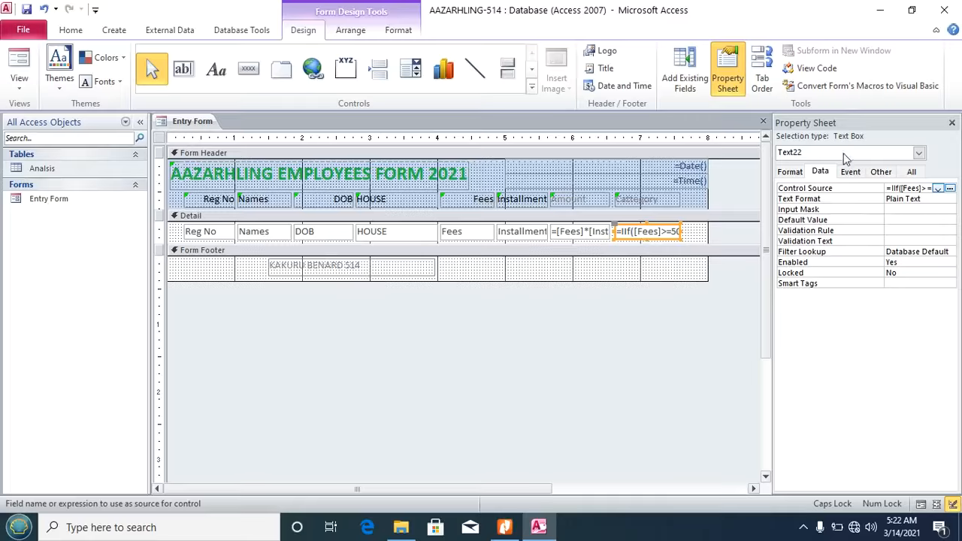
Step: View the Entry Form records with Category showing MEDIUM or NORMAL, then switch to the assignment PDF
click(952, 122)
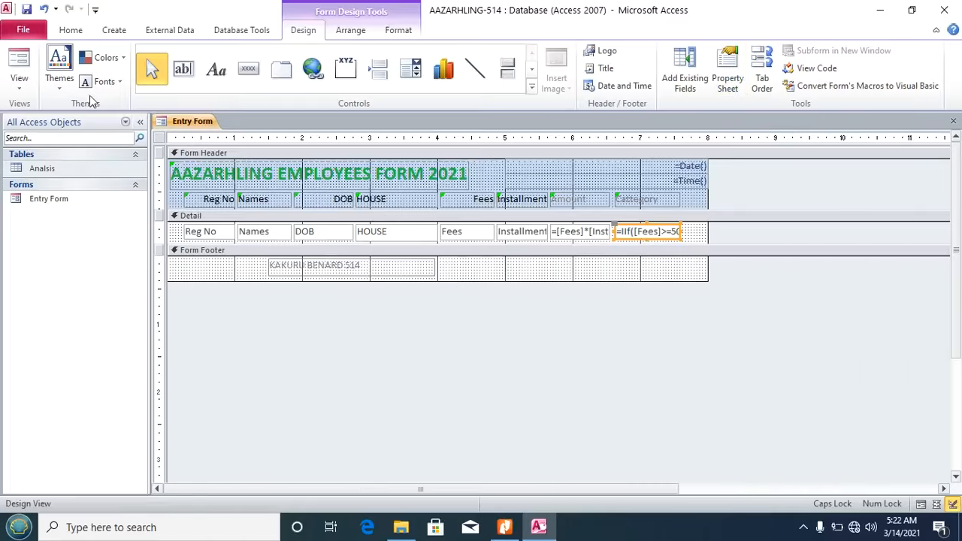
click(18, 81)
click(45, 119)
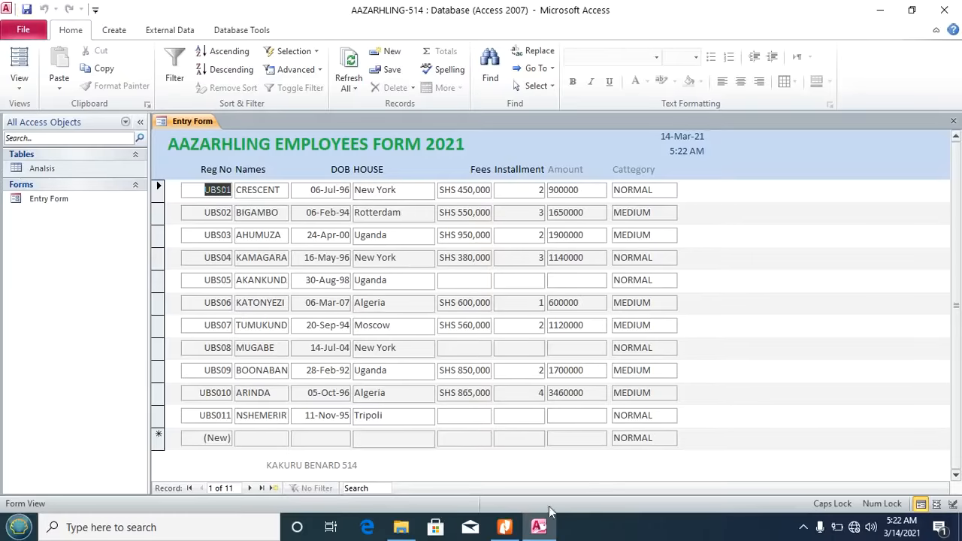
click(505, 527)
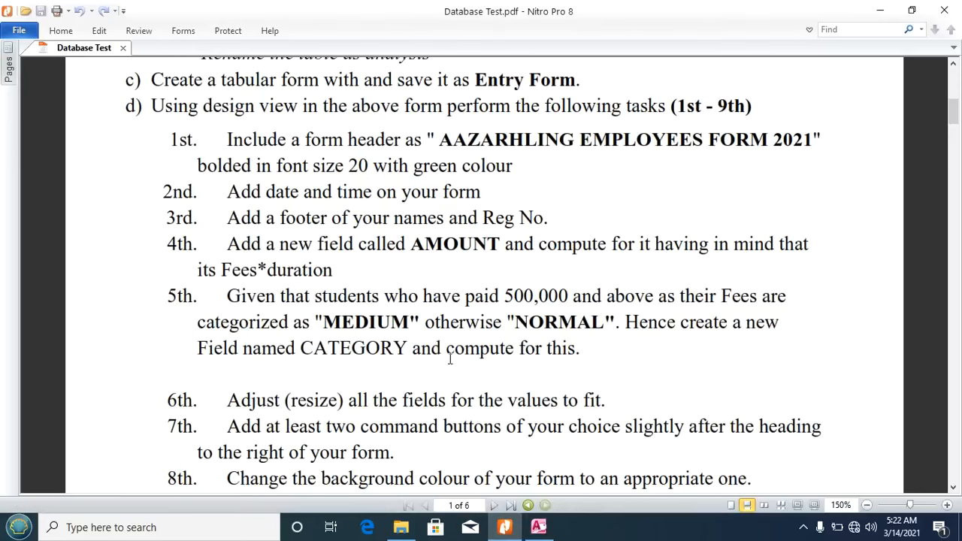
Step: Read form tasks 6th–9th and the query list in the PDF, then return to Access
scroll(450, 360, down, 3)
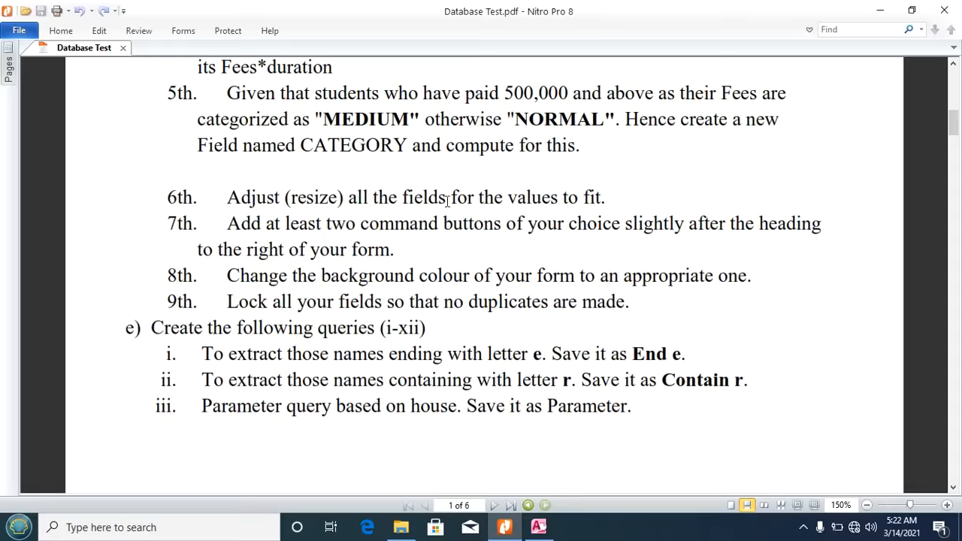
click(547, 531)
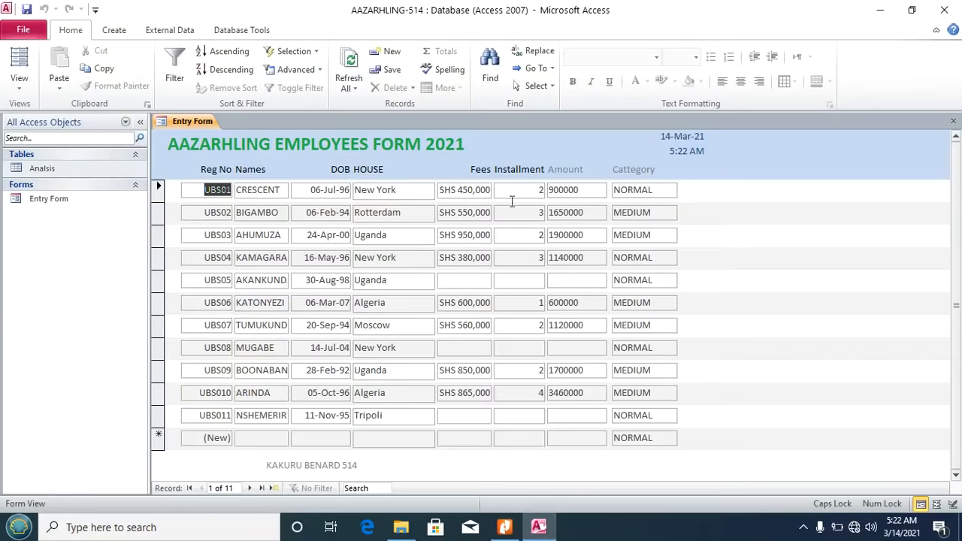
click(498, 532)
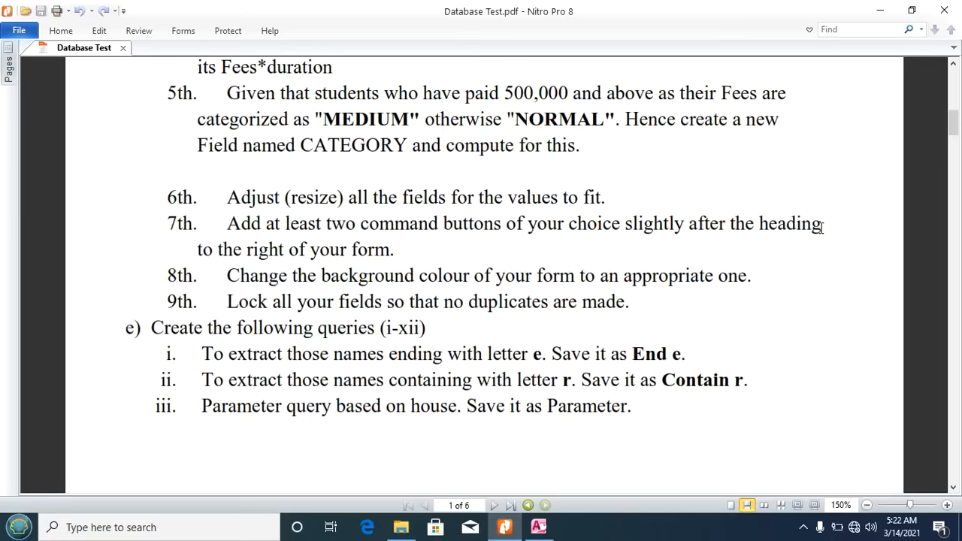
click(539, 527)
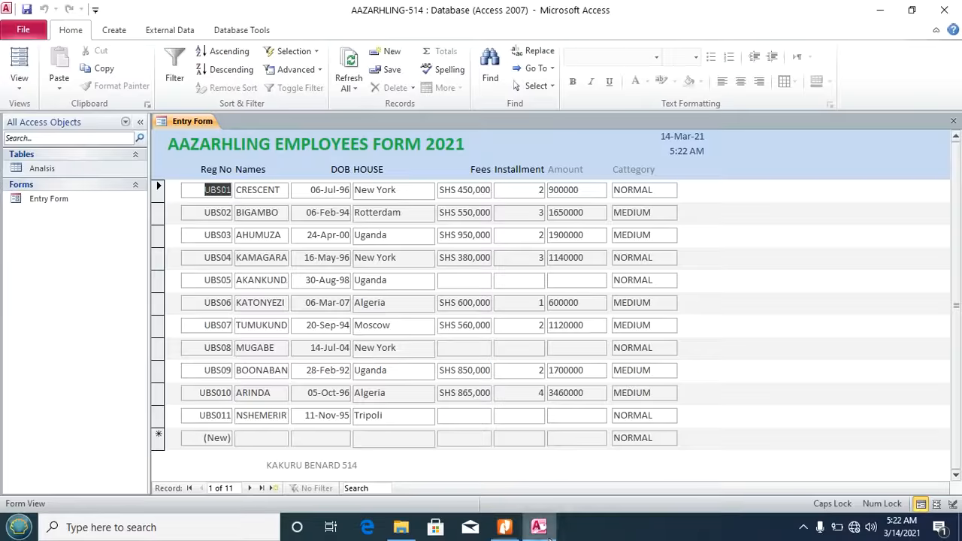
Step: Put the Entry Form back into Design View
click(19, 91)
click(51, 187)
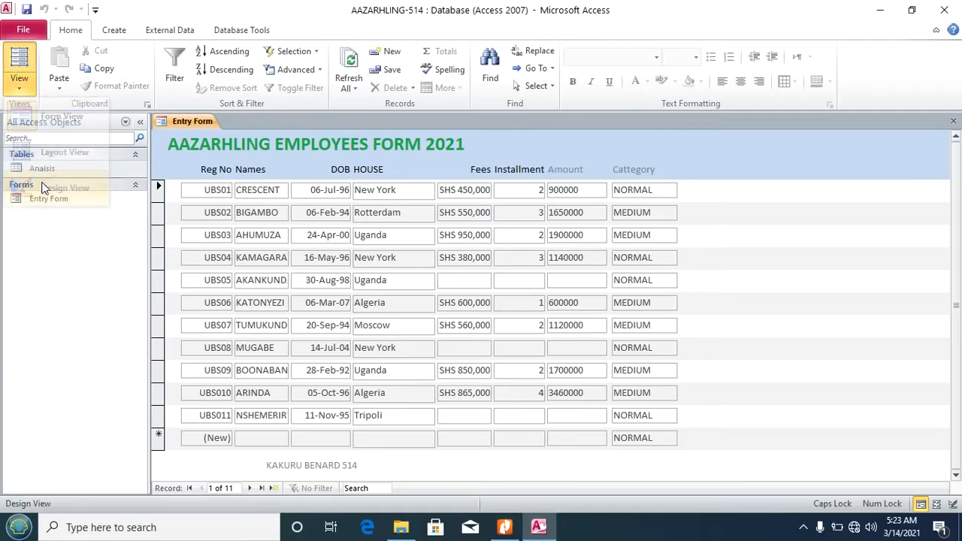
click(490, 181)
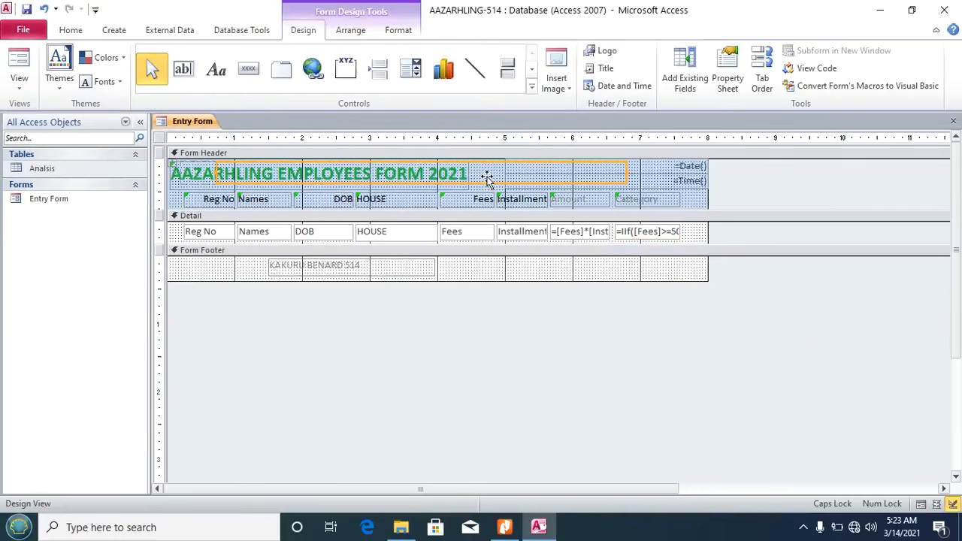
click(675, 272)
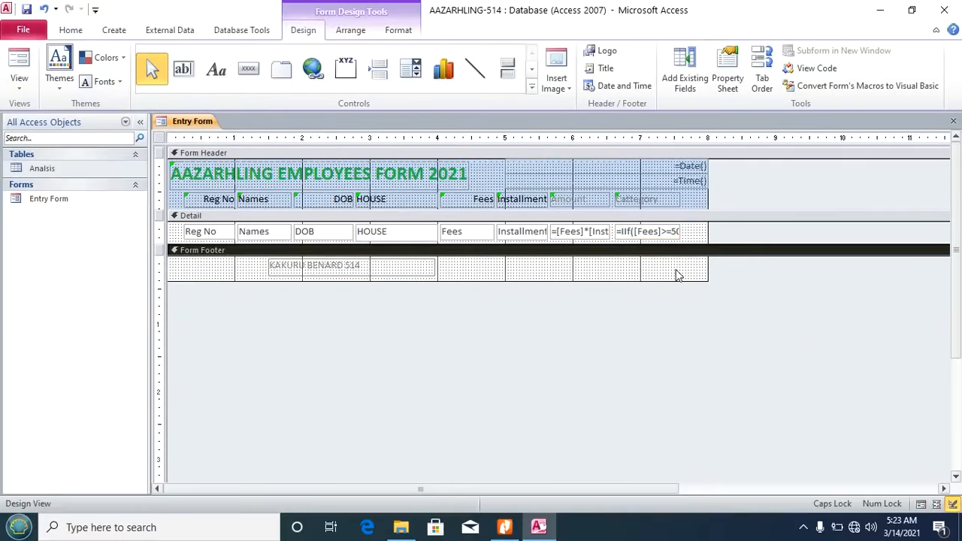
Step: Add a Save Record picture button right of the header title
click(248, 69)
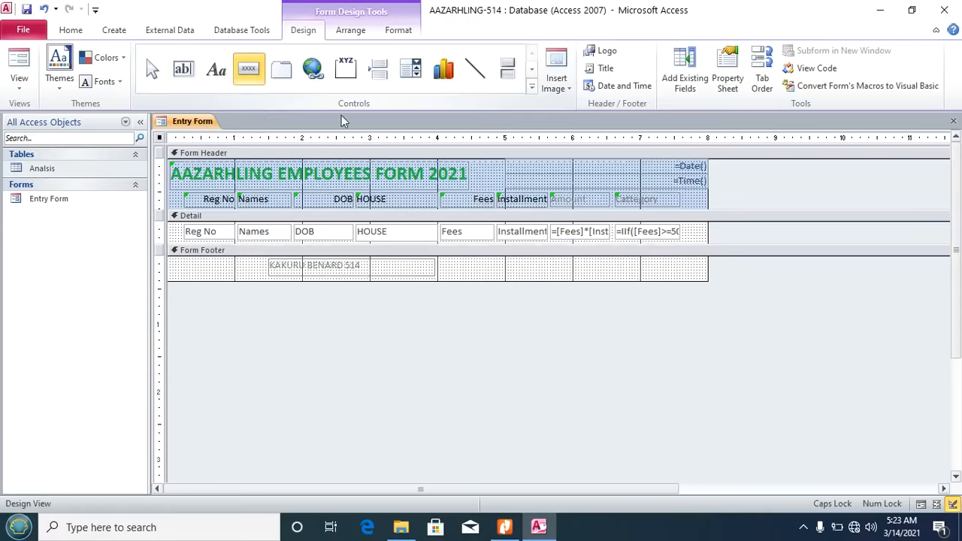
click(473, 162)
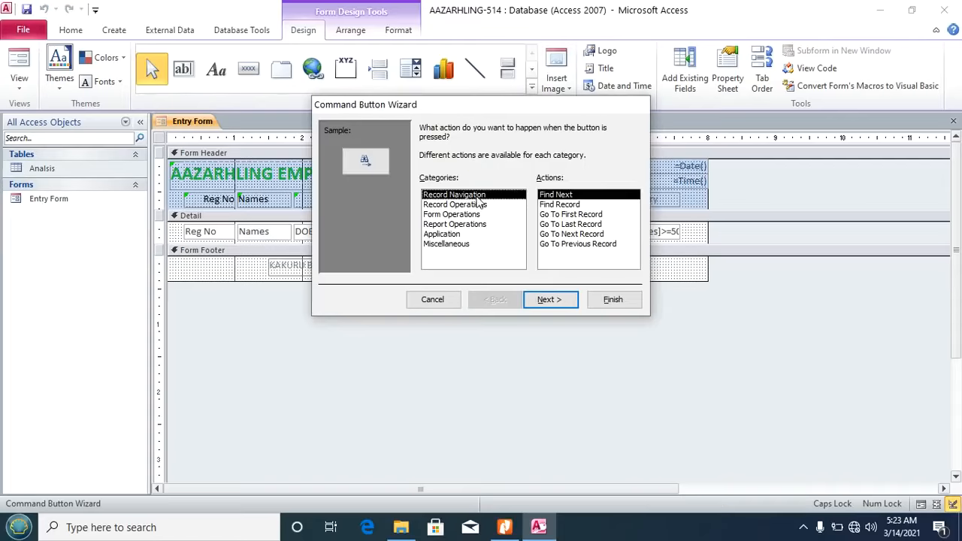
click(450, 205)
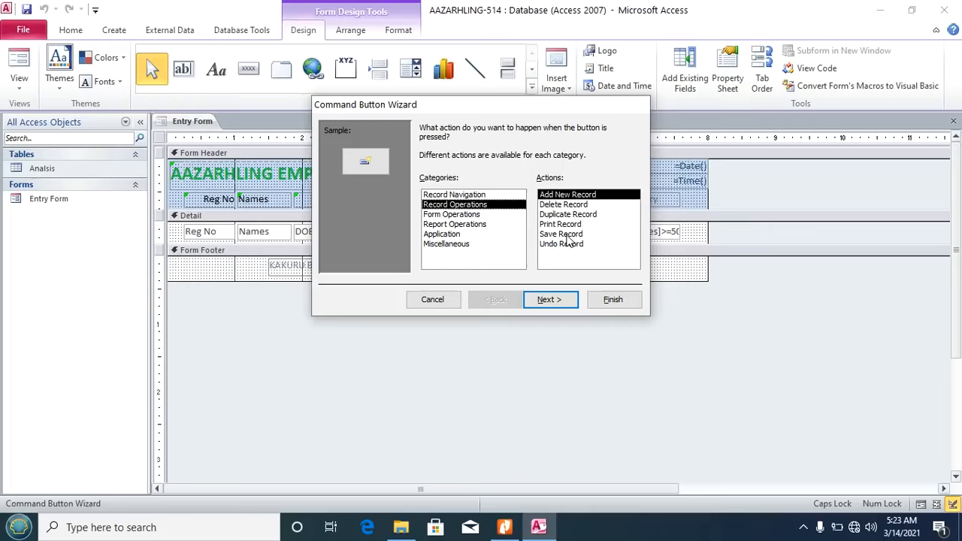
click(445, 215)
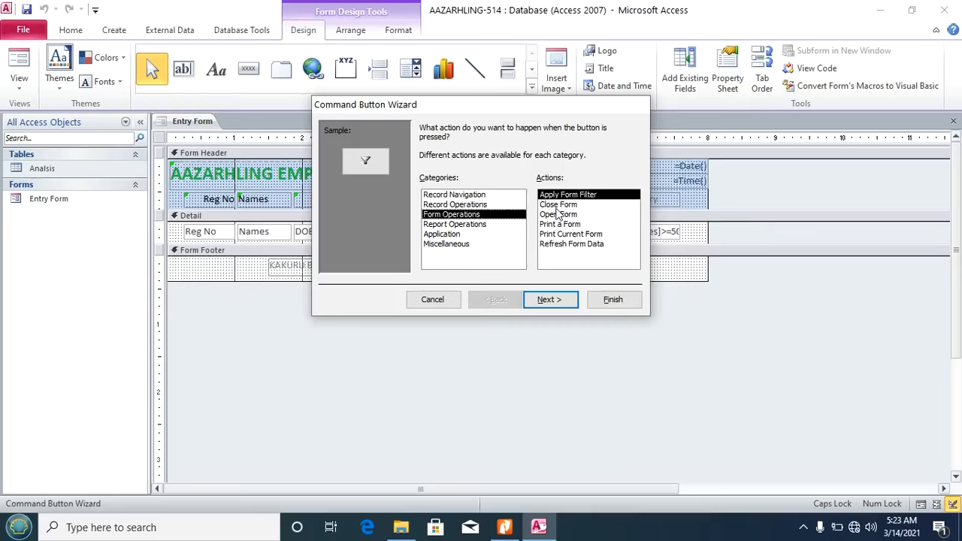
click(446, 205)
click(560, 234)
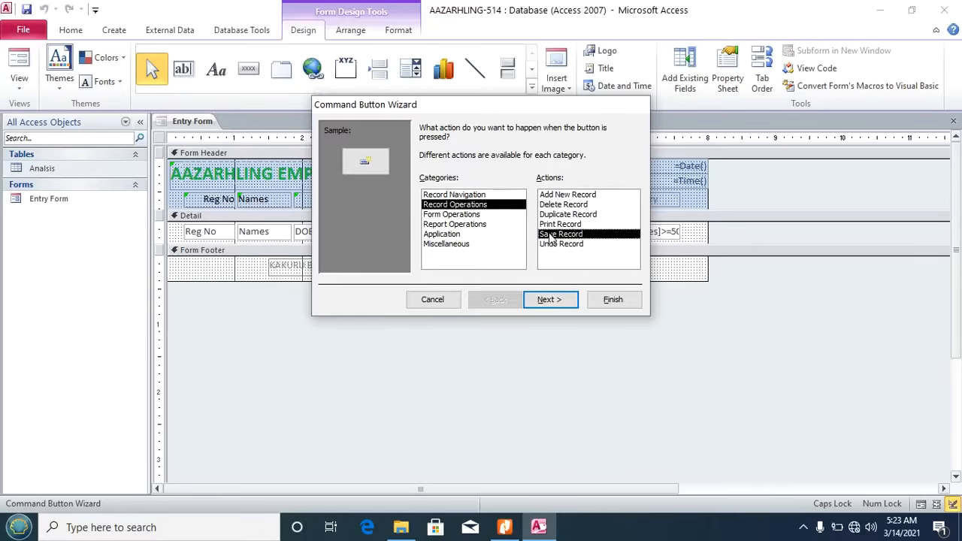
click(549, 299)
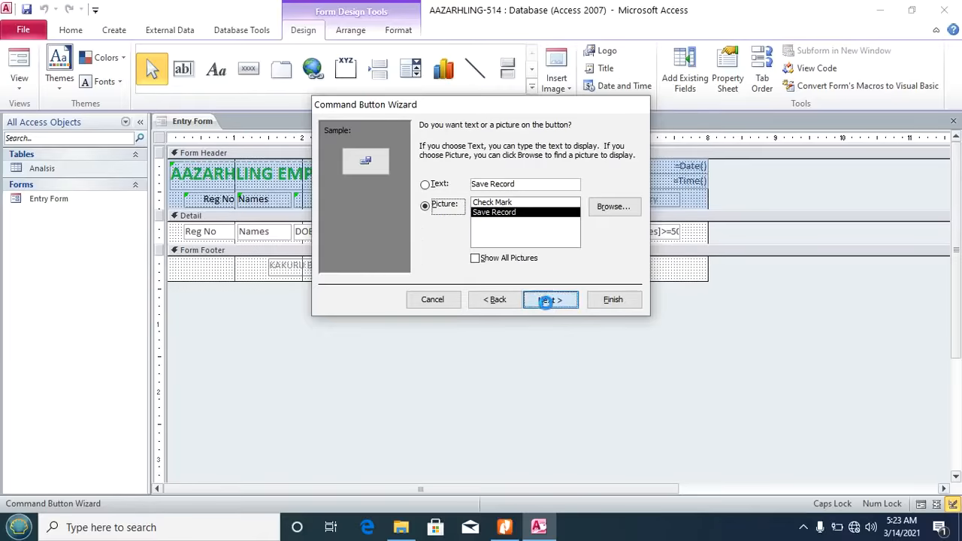
click(546, 301)
click(604, 303)
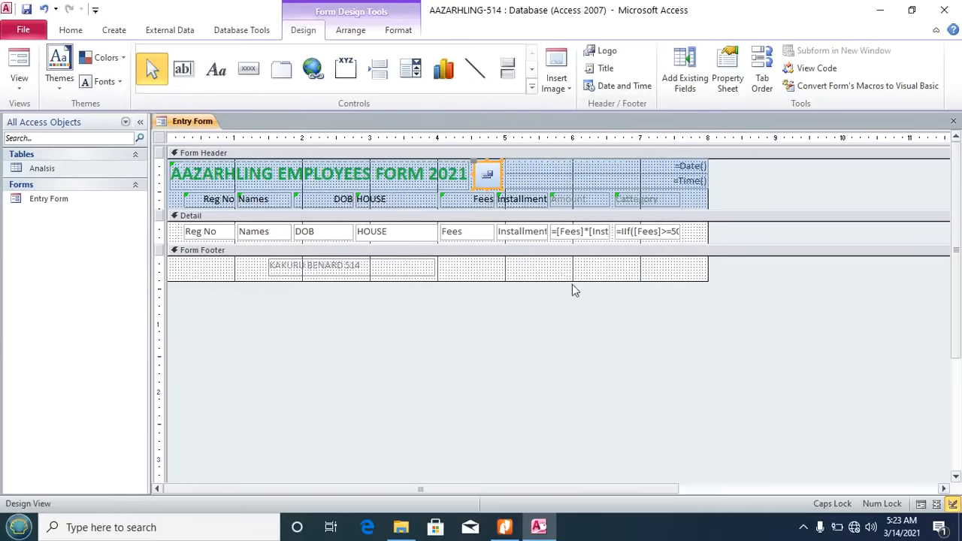
Step: Add a Close Form picture button next to the Save Record button
click(251, 75)
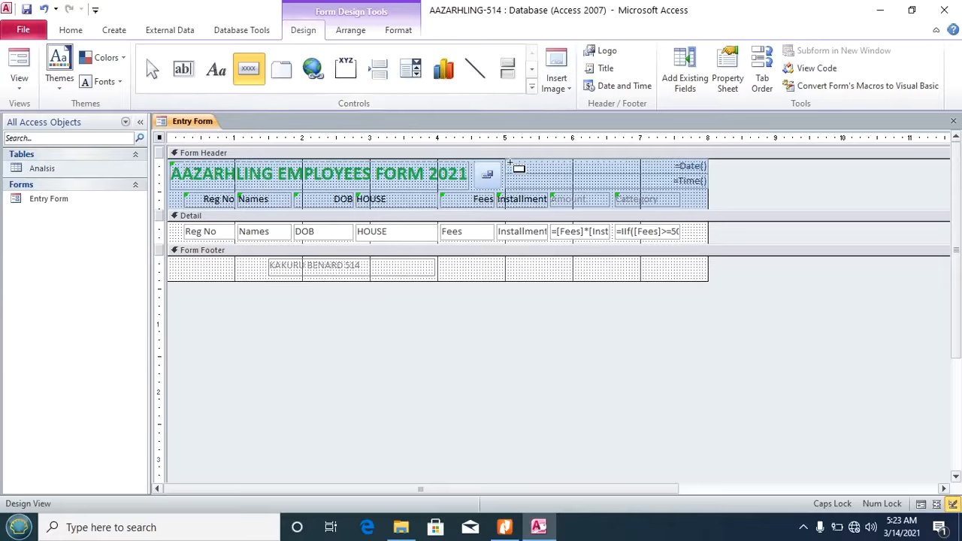
click(506, 162)
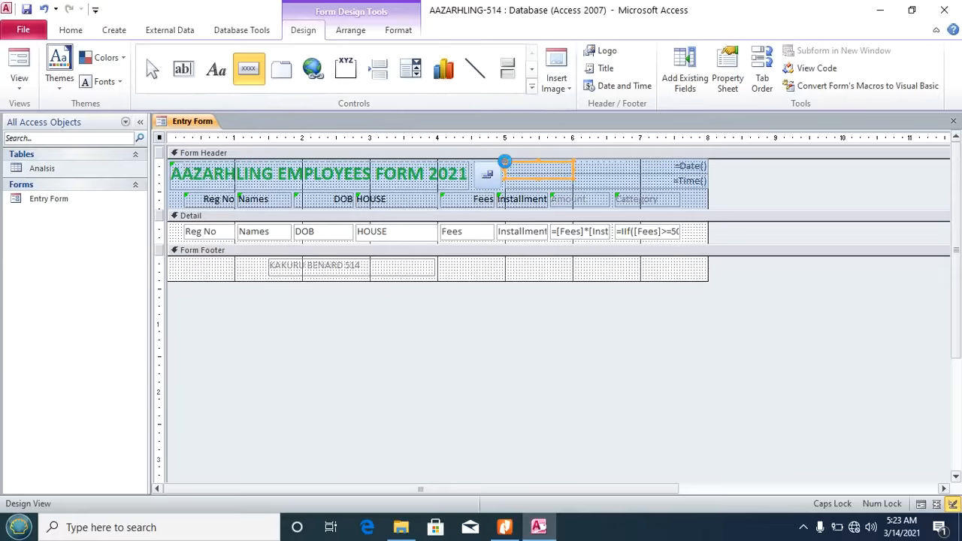
click(448, 215)
click(569, 205)
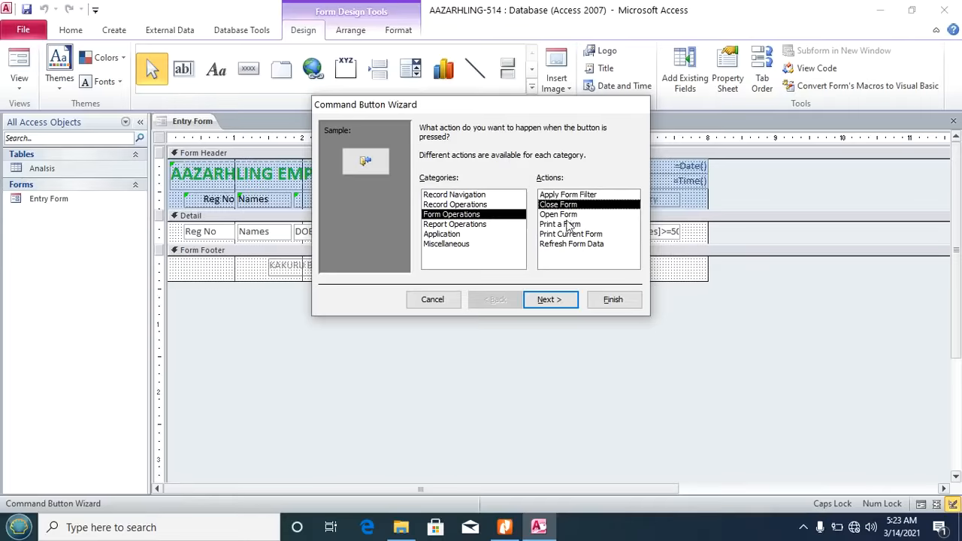
click(555, 303)
click(555, 304)
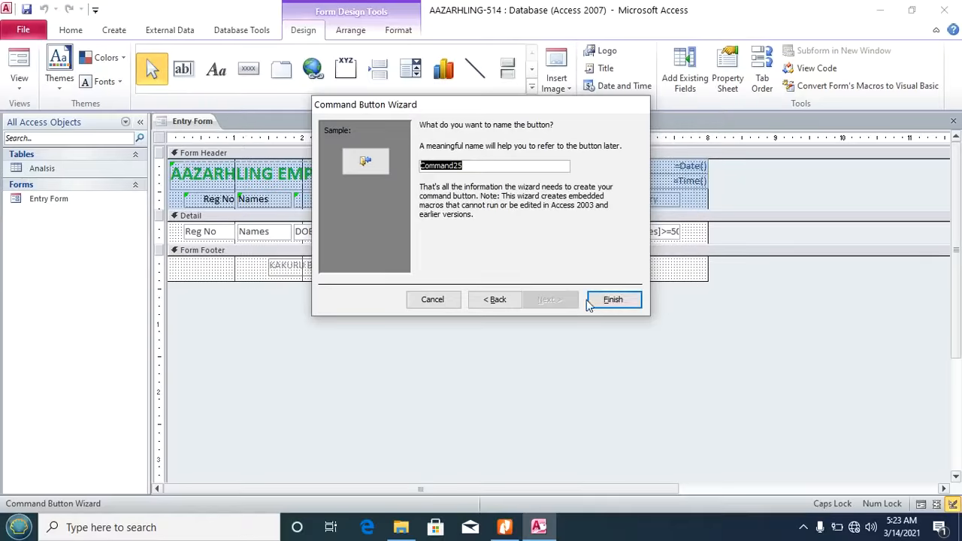
click(605, 300)
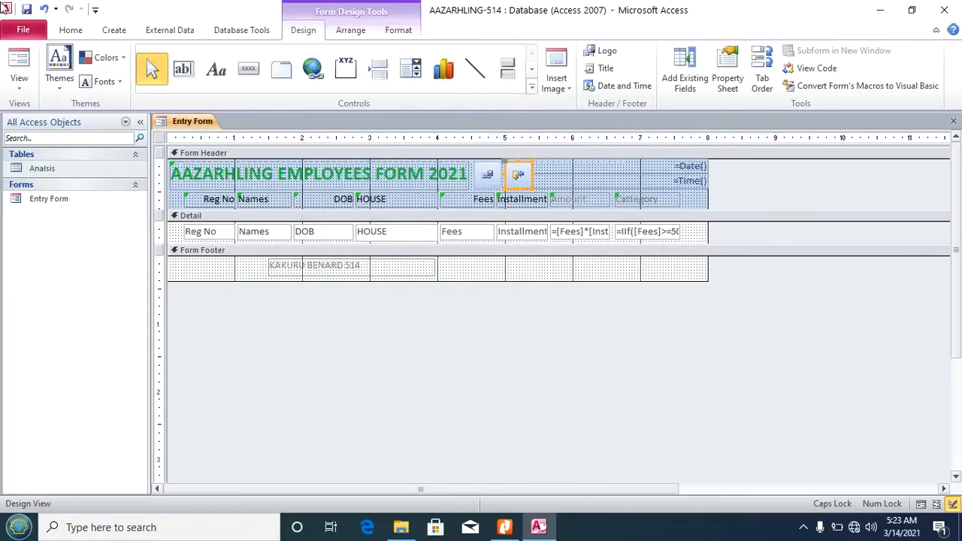
click(24, 81)
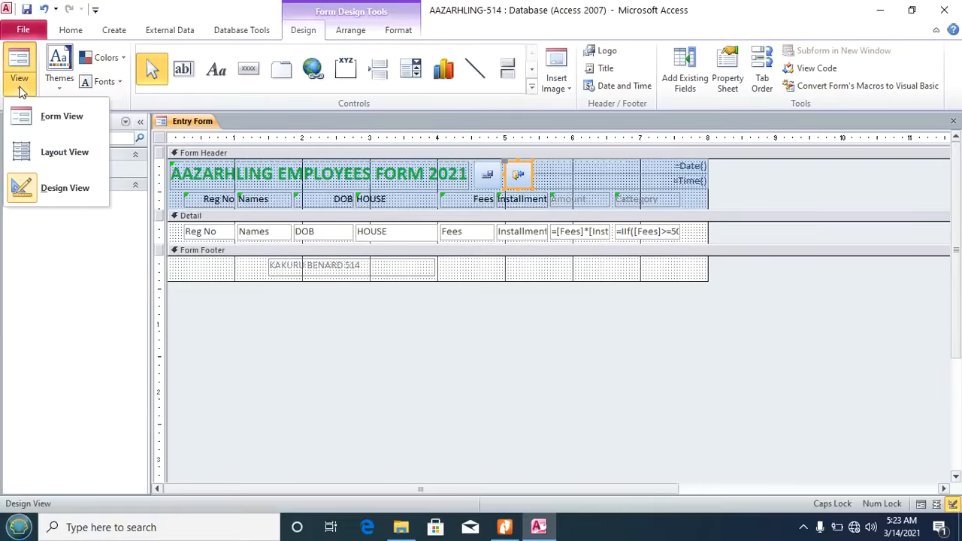
Step: Test the Close Form button in Form View, reopen Entry Form, and switch to the PDF
click(50, 118)
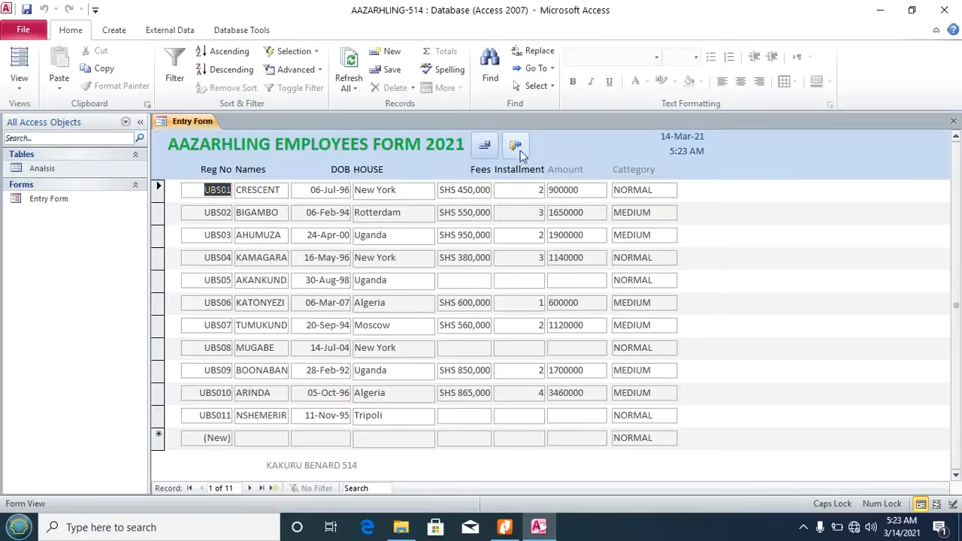
click(254, 437)
click(379, 440)
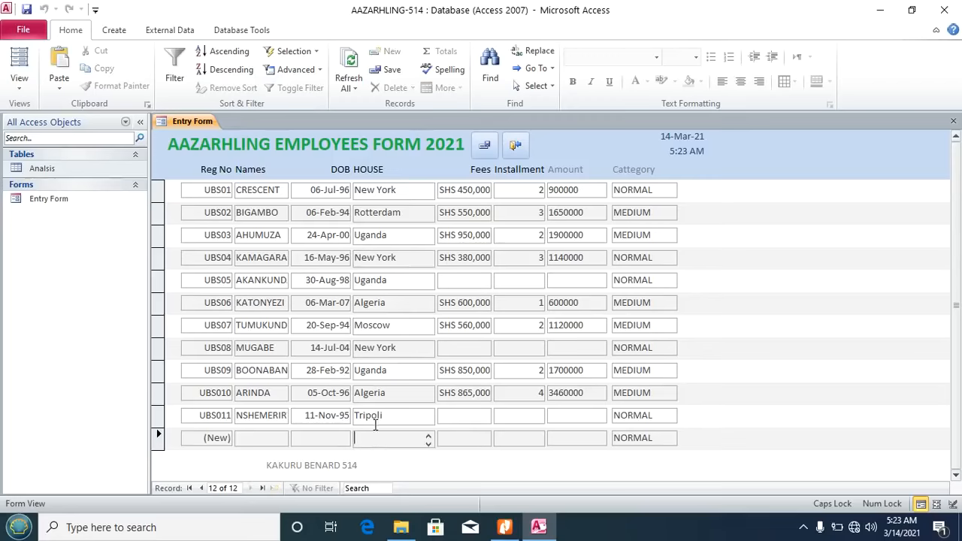
click(520, 147)
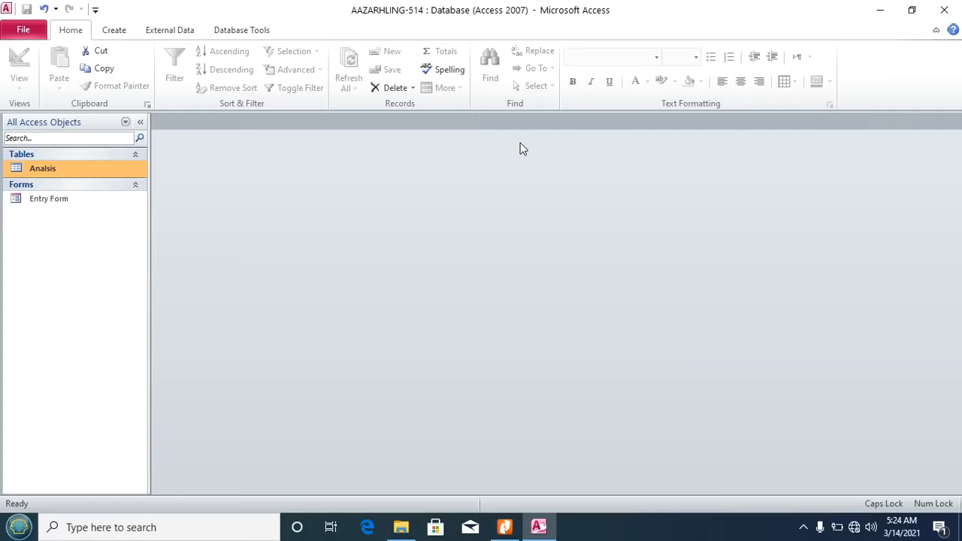
double_click(30, 200)
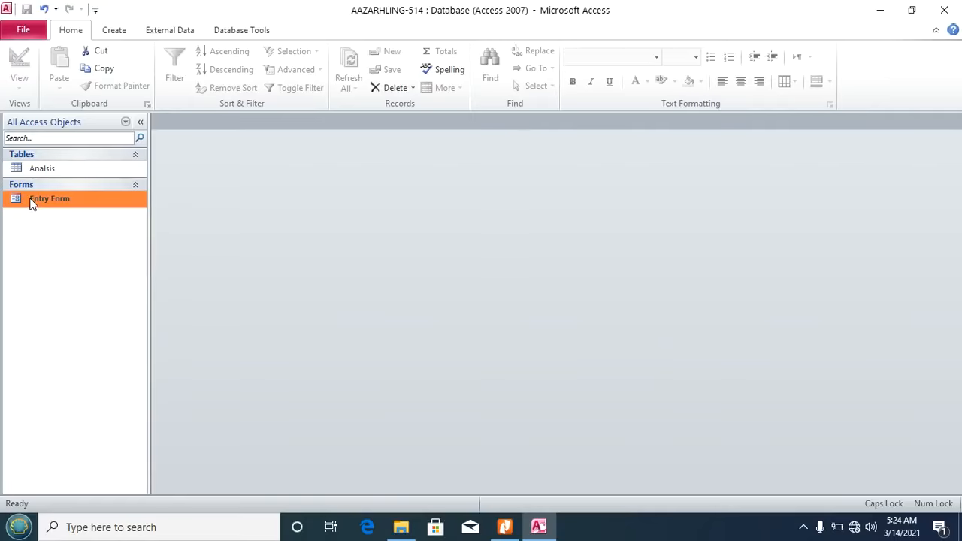
click(504, 527)
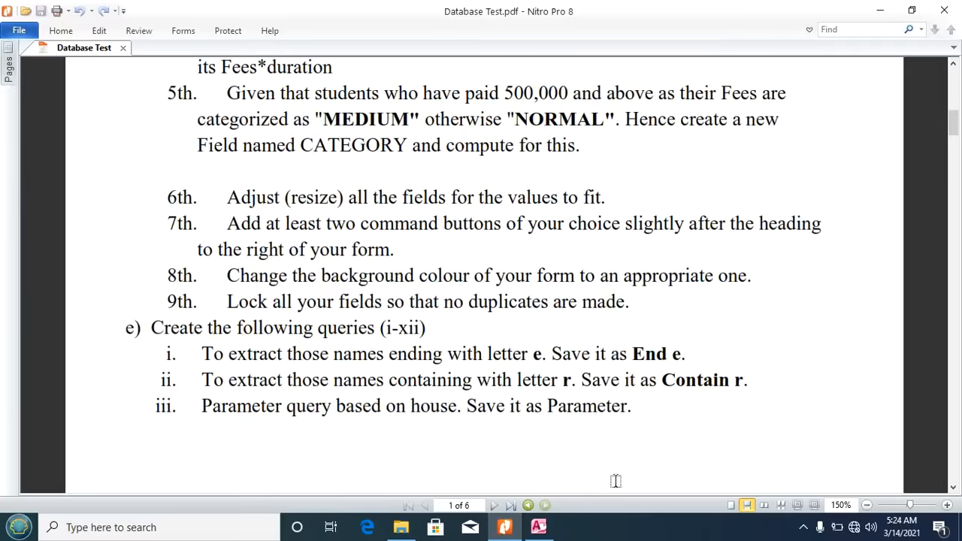
Step: Return to Access and open Entry Form in Design View with the Form Header selected
click(544, 528)
click(19, 81)
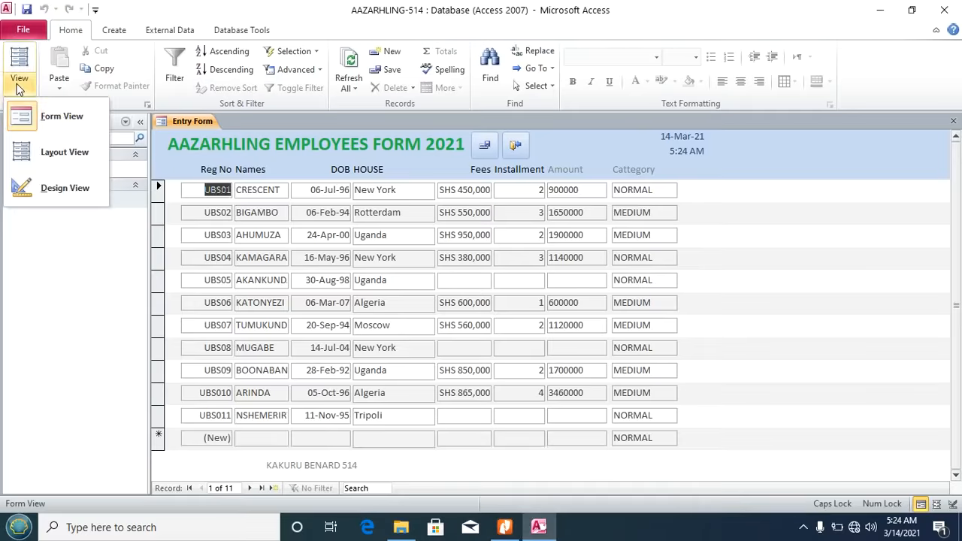
click(56, 189)
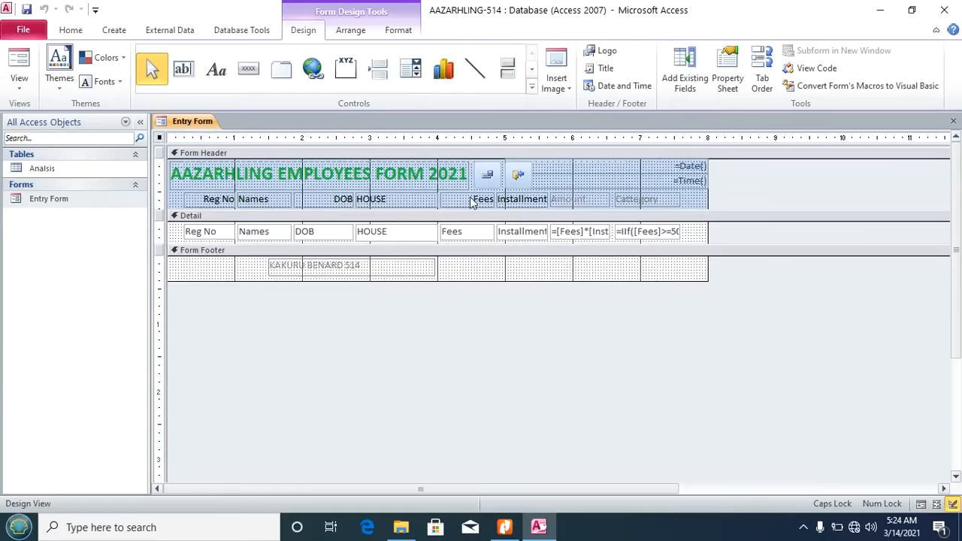
click(552, 168)
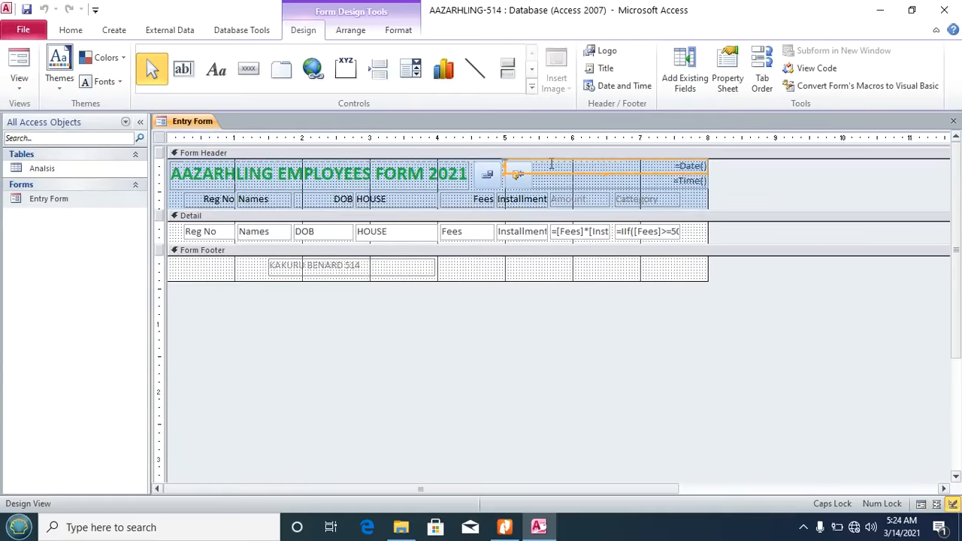
click(171, 205)
Step: Fill the Form Header orange, the Detail section blue and the Form Footer green
right_click(171, 203)
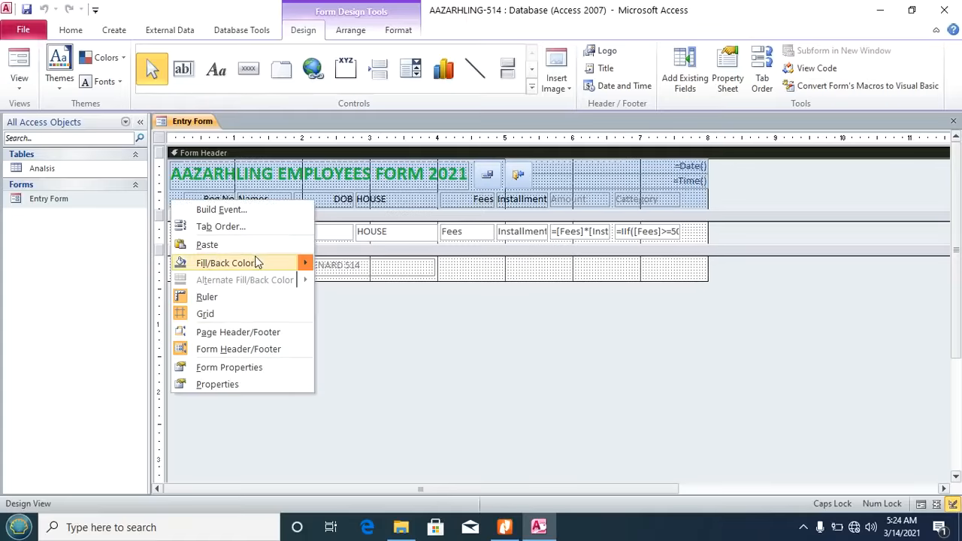
mouse_move(253, 263)
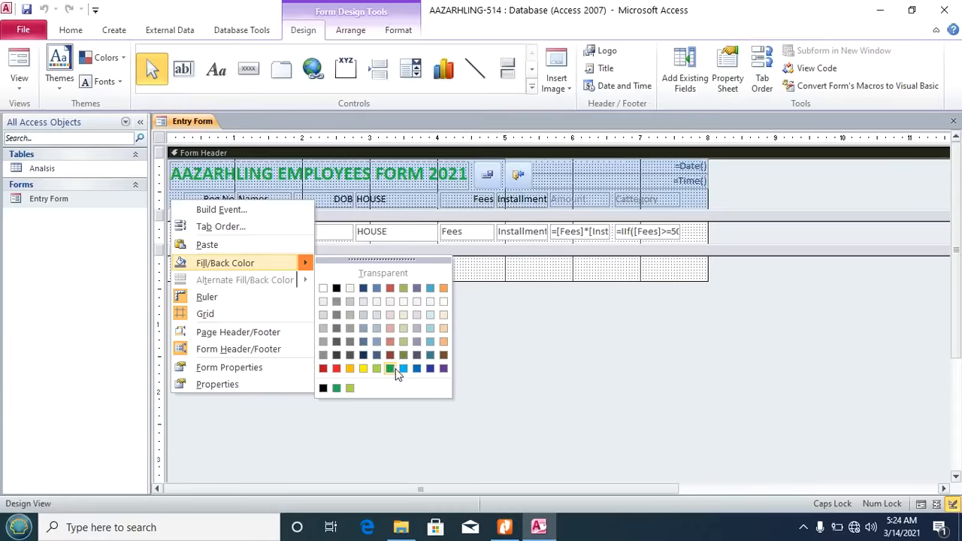
click(350, 370)
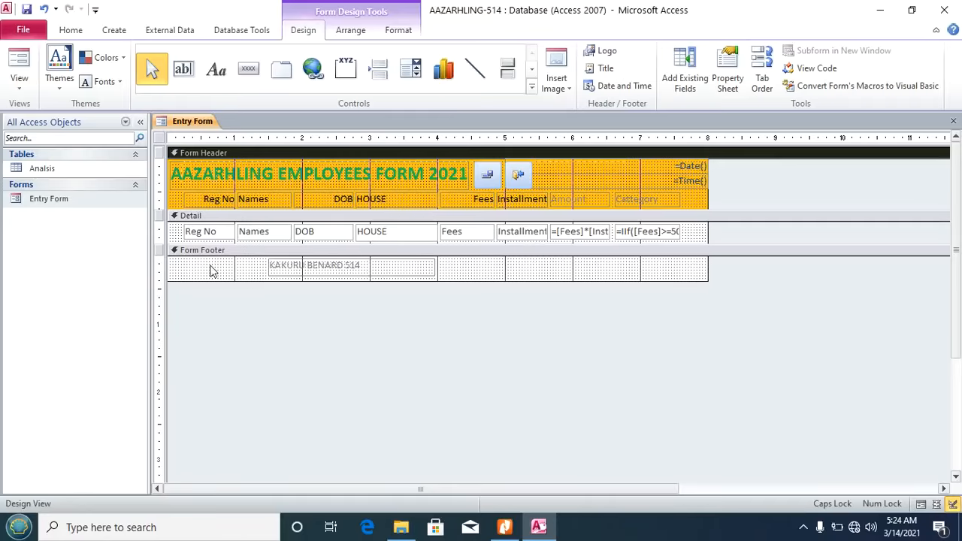
right_click(173, 234)
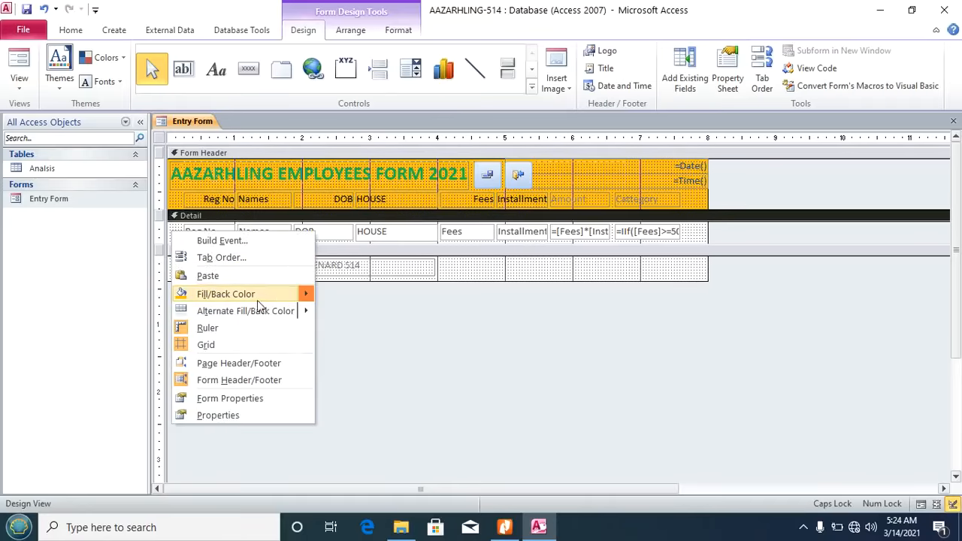
mouse_move(280, 300)
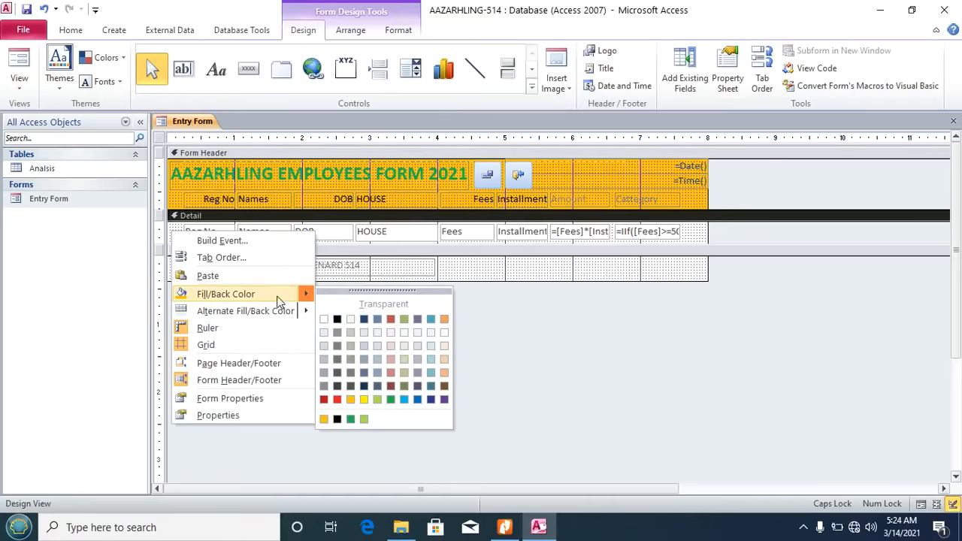
click(404, 401)
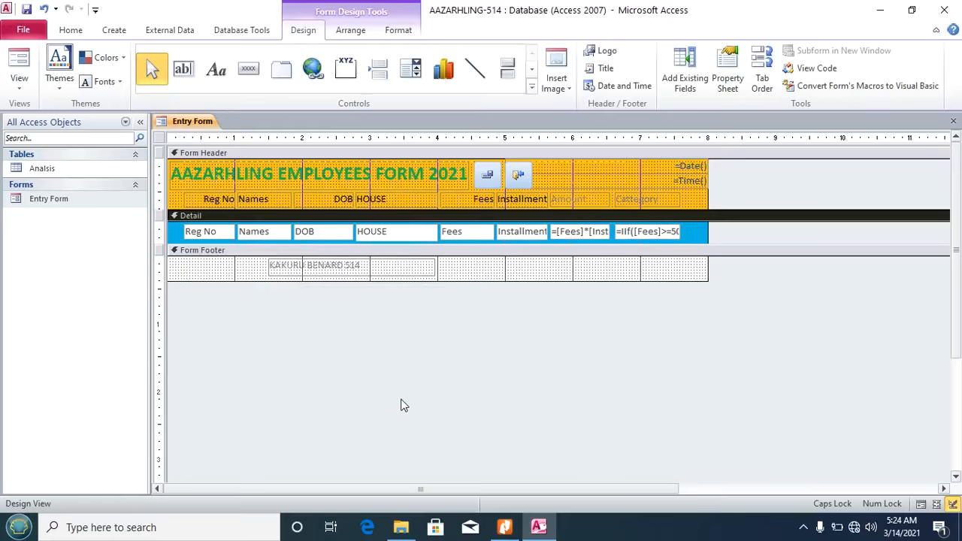
right_click(460, 268)
mouse_move(596, 339)
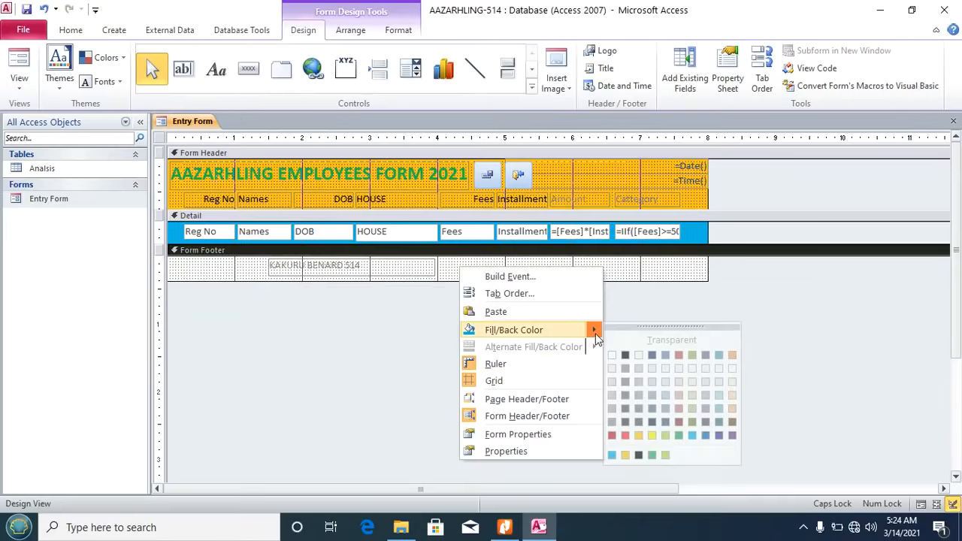
click(666, 437)
click(23, 91)
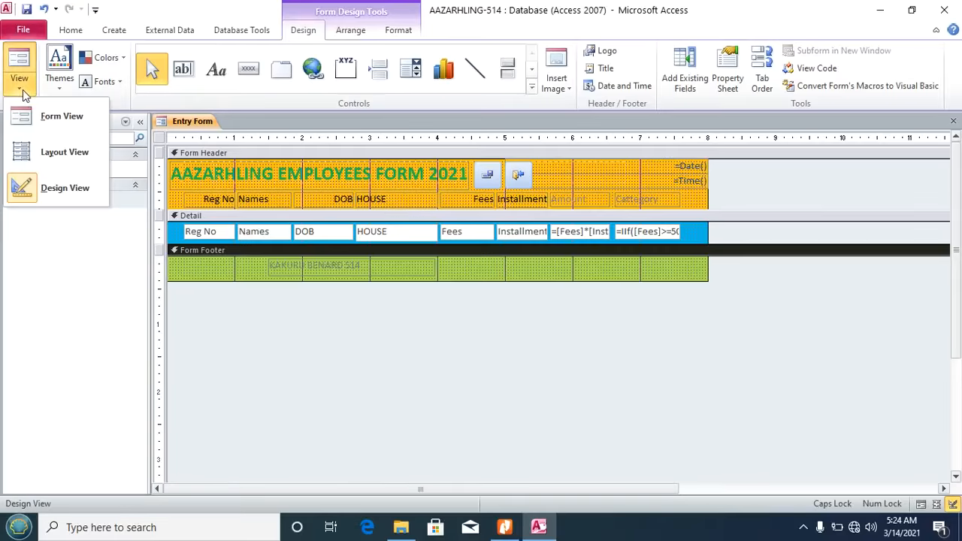
Step: Check the coloured Entry Form in Form View, try the save button, and compare with the PDF
click(52, 117)
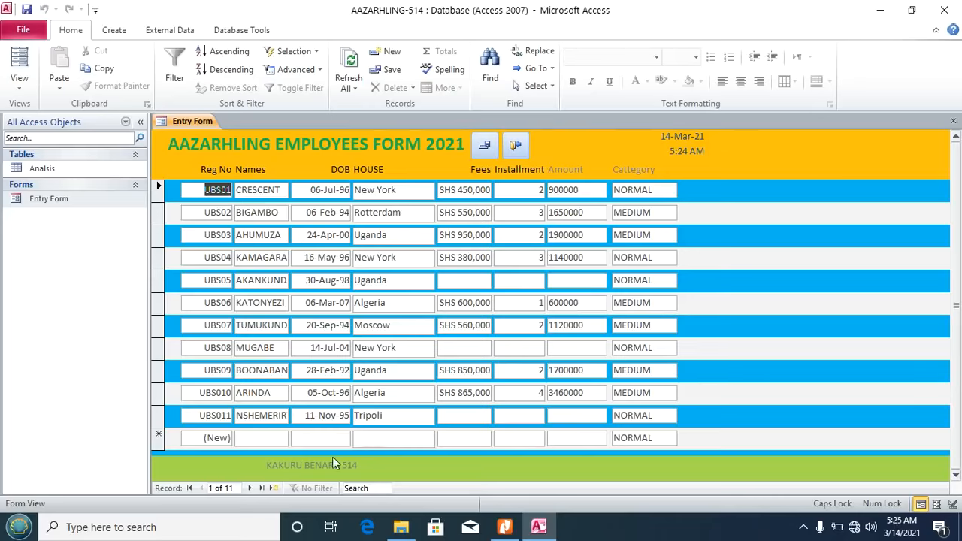
click(485, 145)
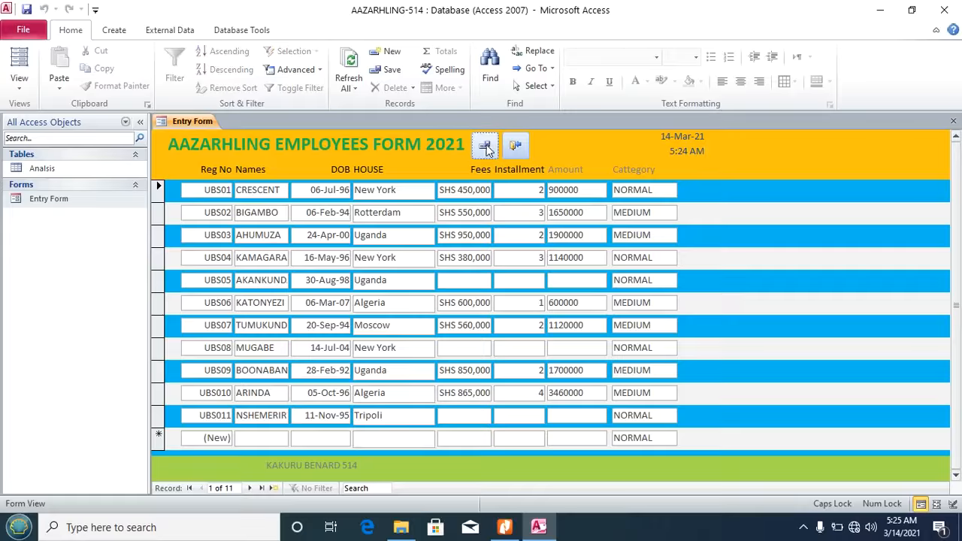
click(504, 527)
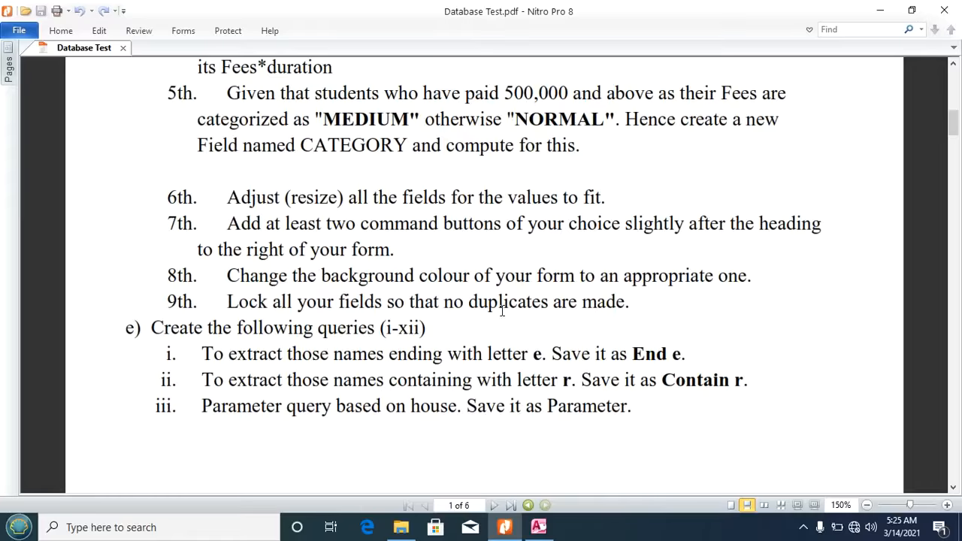
click(538, 527)
click(22, 88)
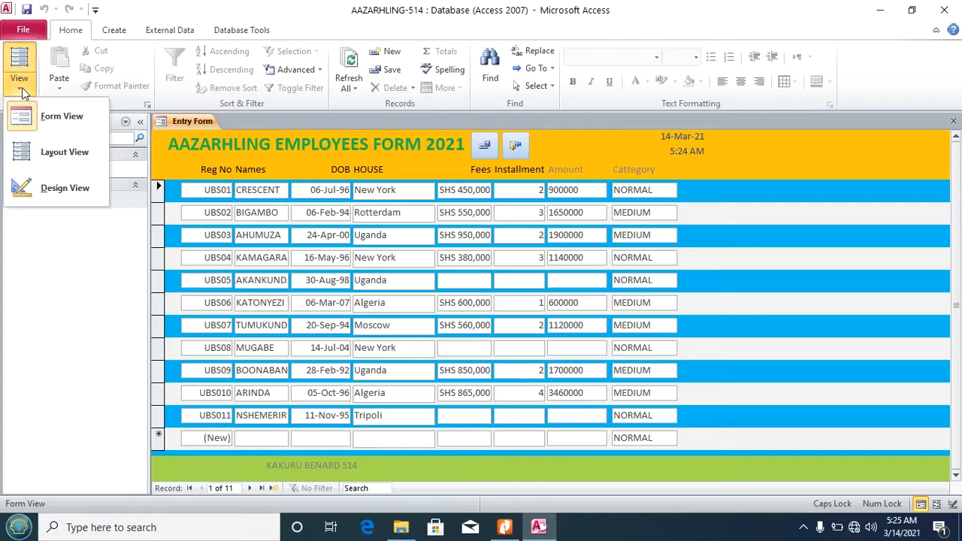
Step: Set Locked to Yes for all Detail row fields, then view the form's records
click(30, 188)
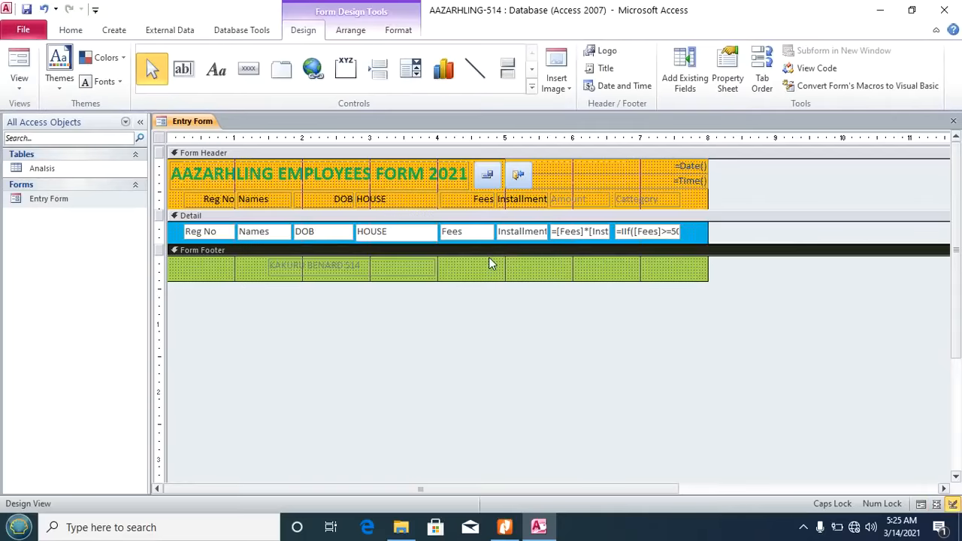
click(159, 233)
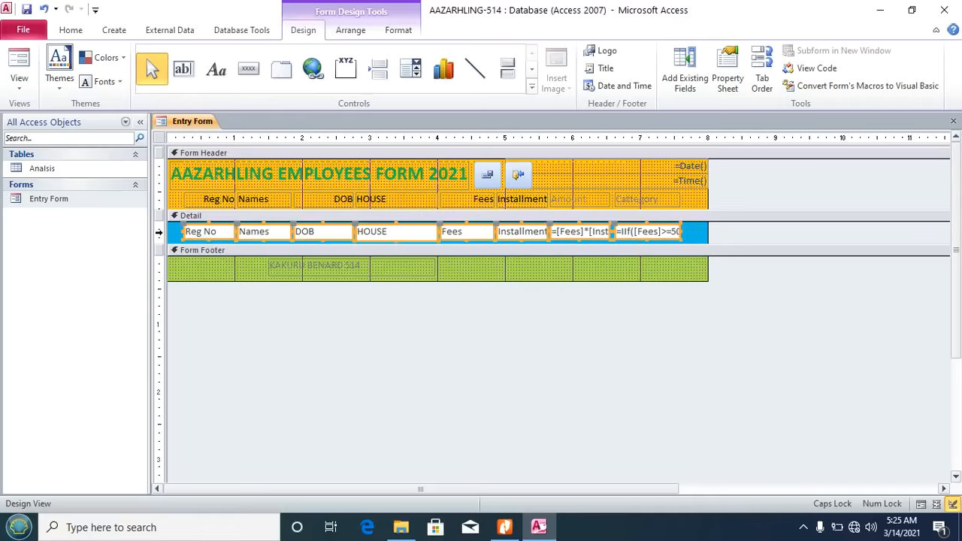
click(730, 70)
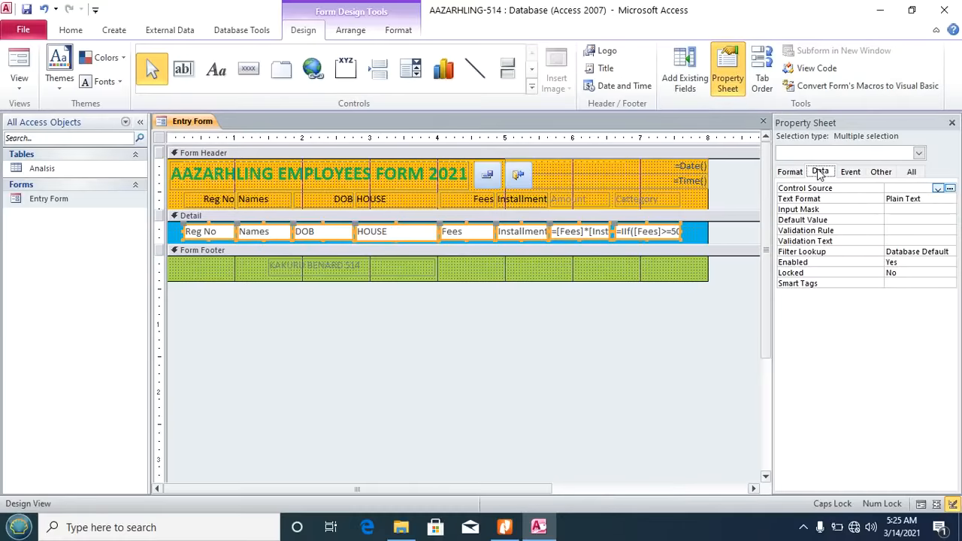
click(798, 273)
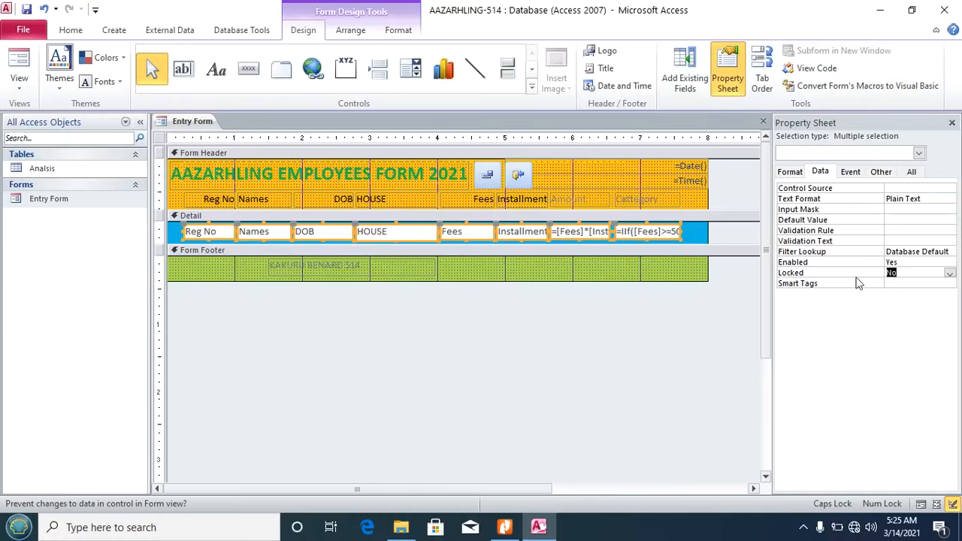
click(950, 273)
click(911, 284)
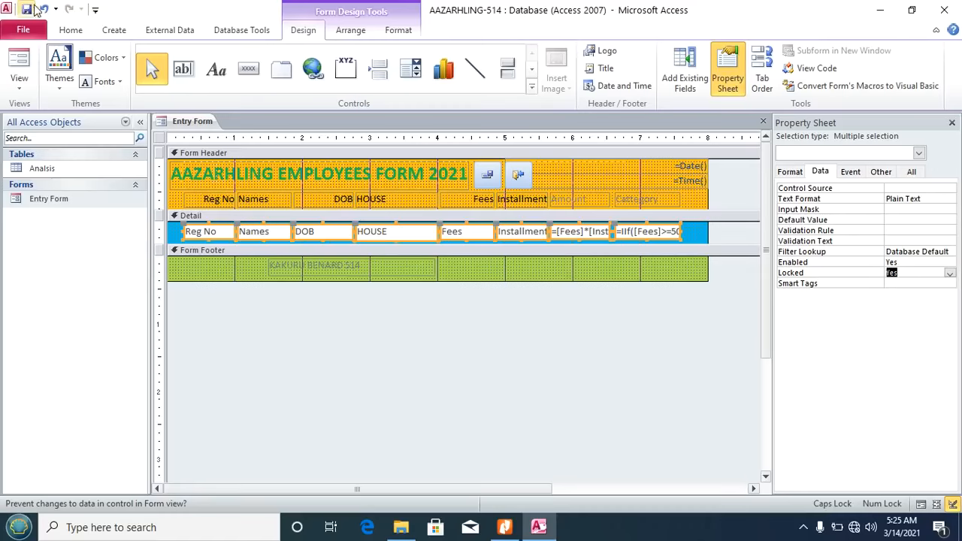
click(19, 81)
click(38, 115)
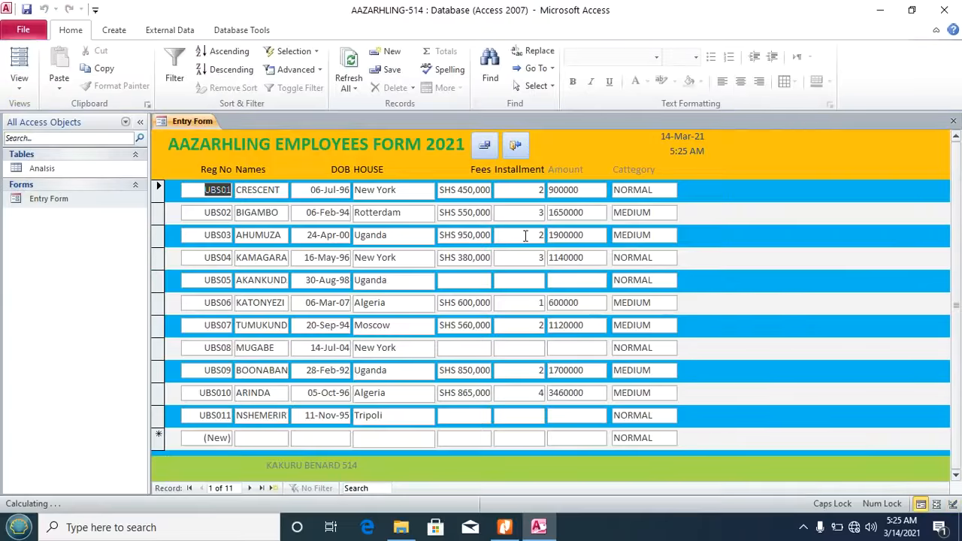
Step: Test a record's HOUSE value and the blank new record, then close the Entry Form
click(408, 212)
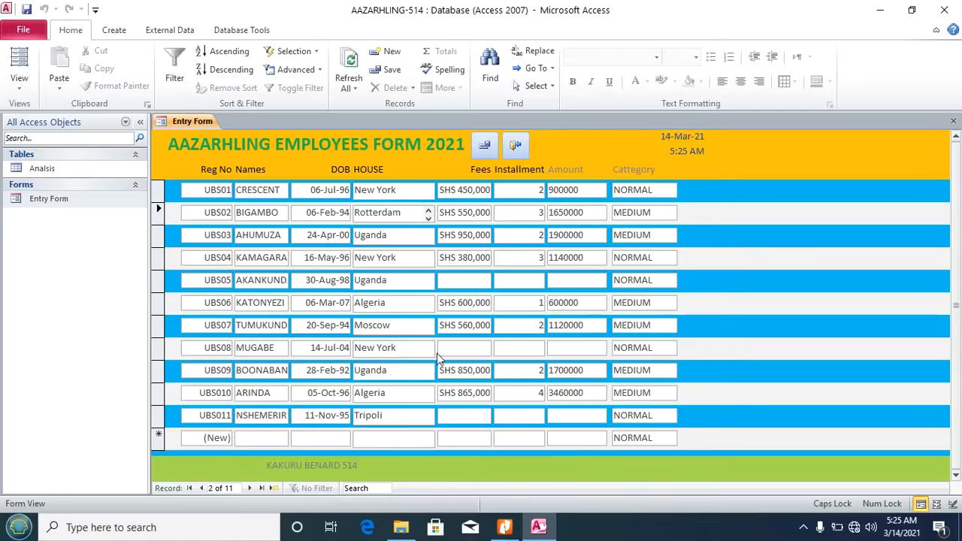
click(266, 438)
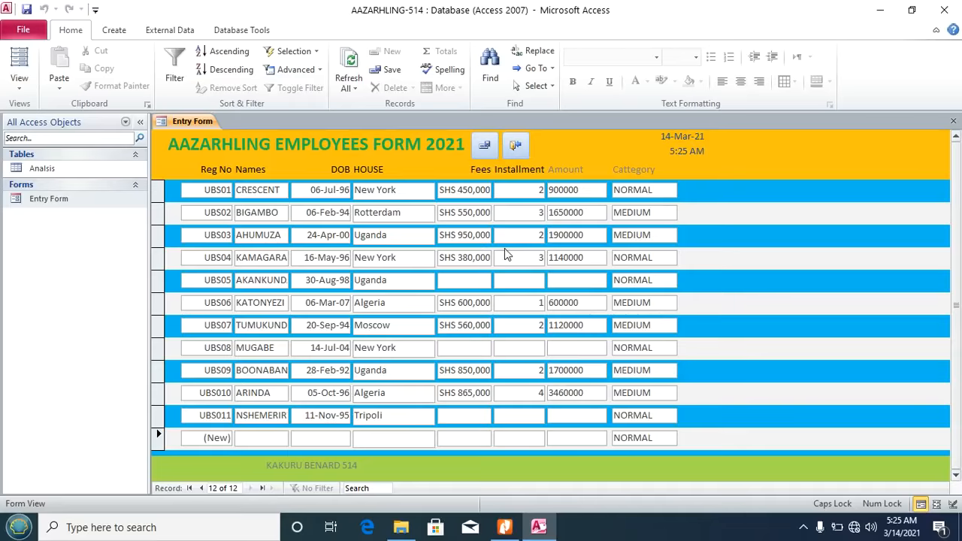
click(484, 150)
click(954, 123)
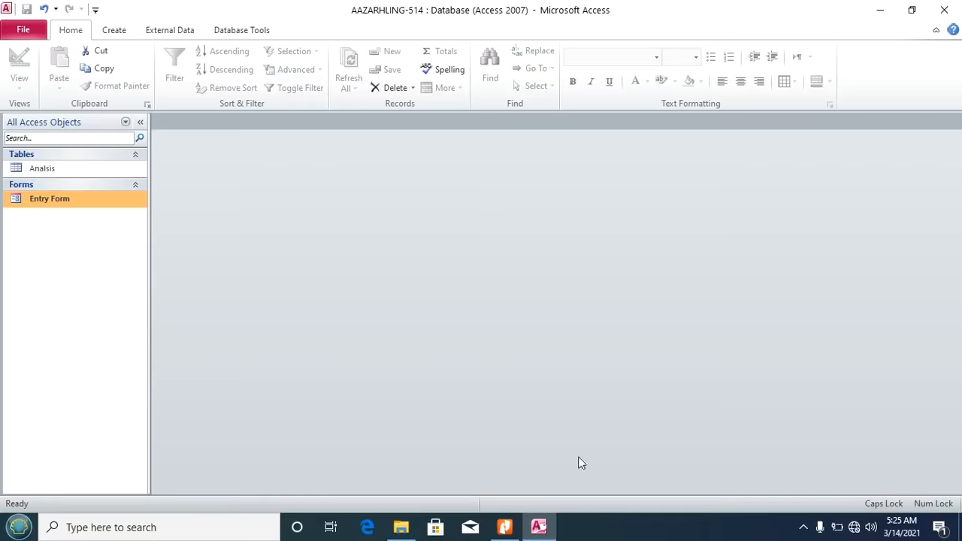
Step: Find part e in Database Test.pdf, highlight the query name 'End e', and return to Access
click(506, 526)
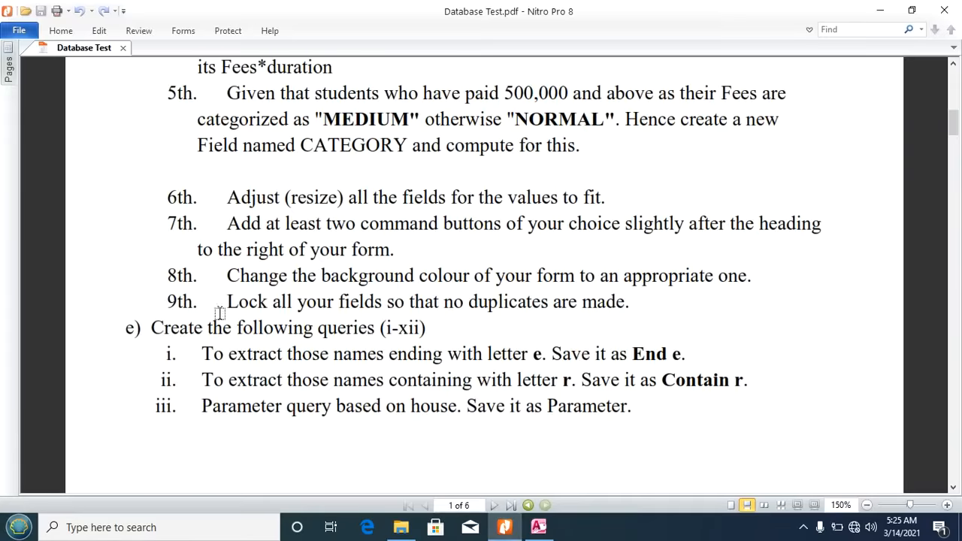
scroll(152, 331, down, 4)
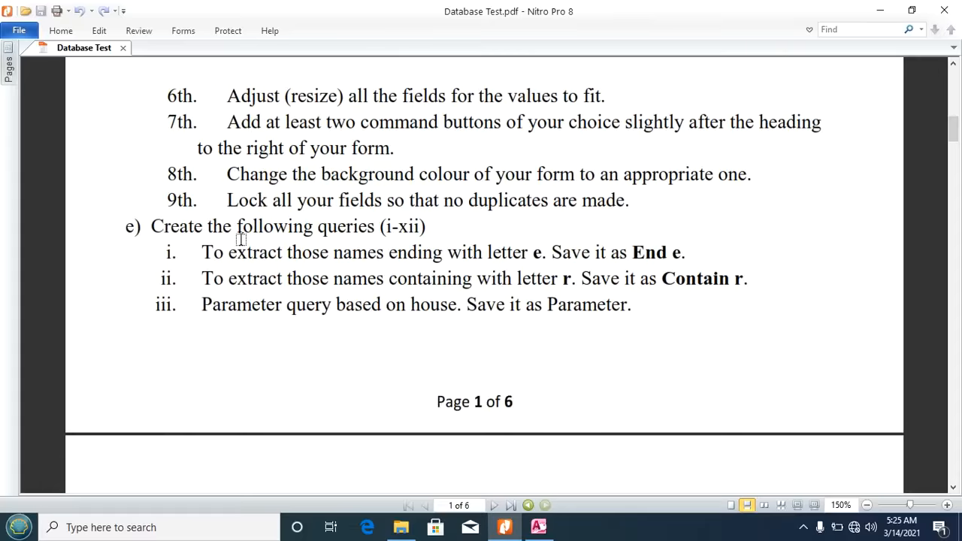
scroll(363, 228, down, 1)
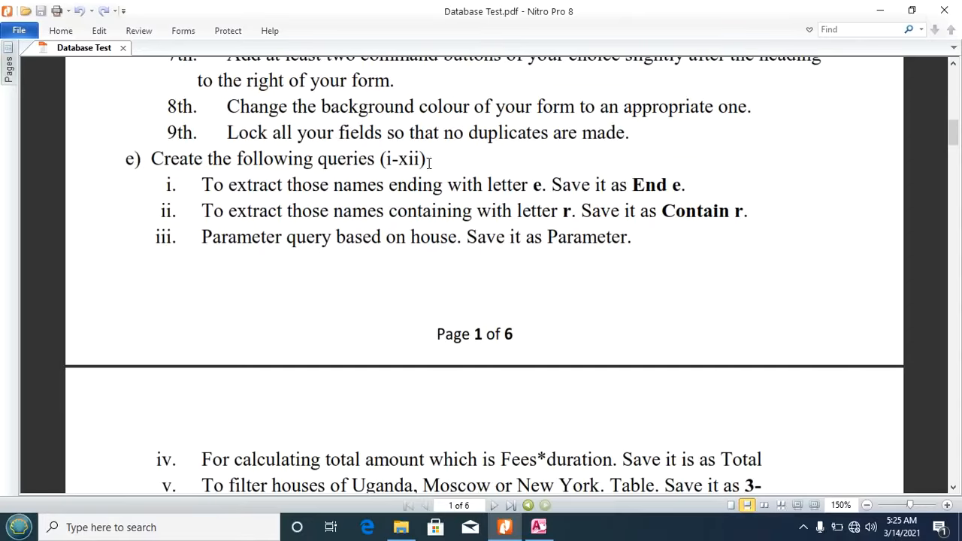
scroll(426, 165, down, 1)
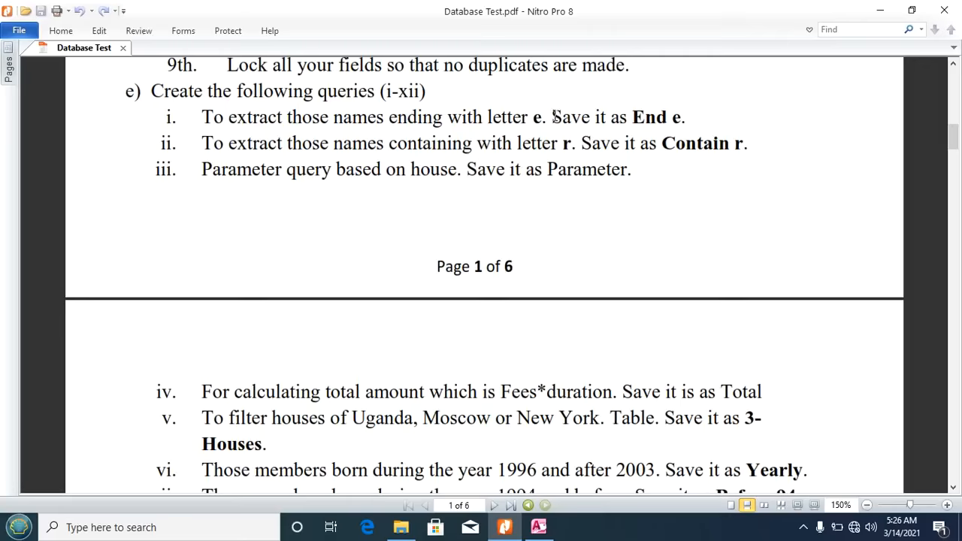
drag(630, 116, 680, 118)
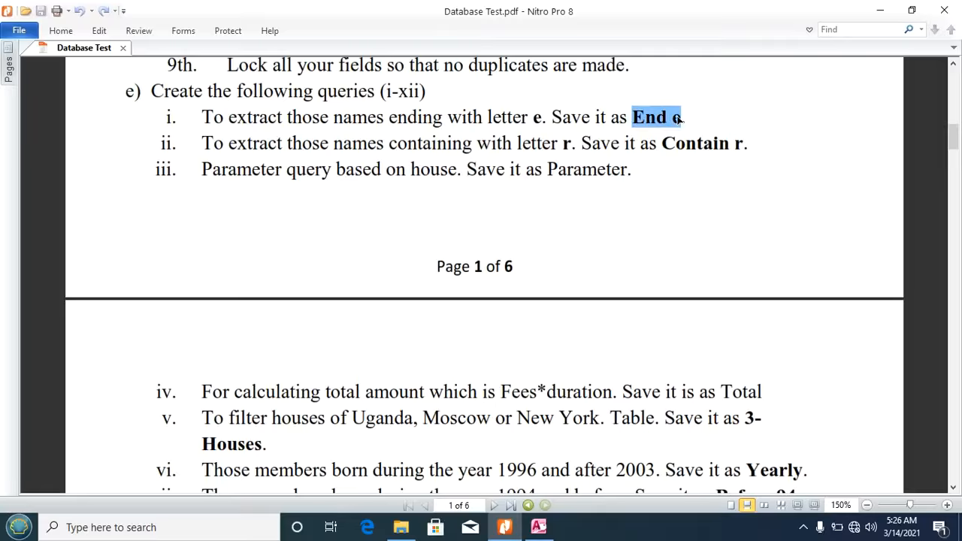
click(539, 527)
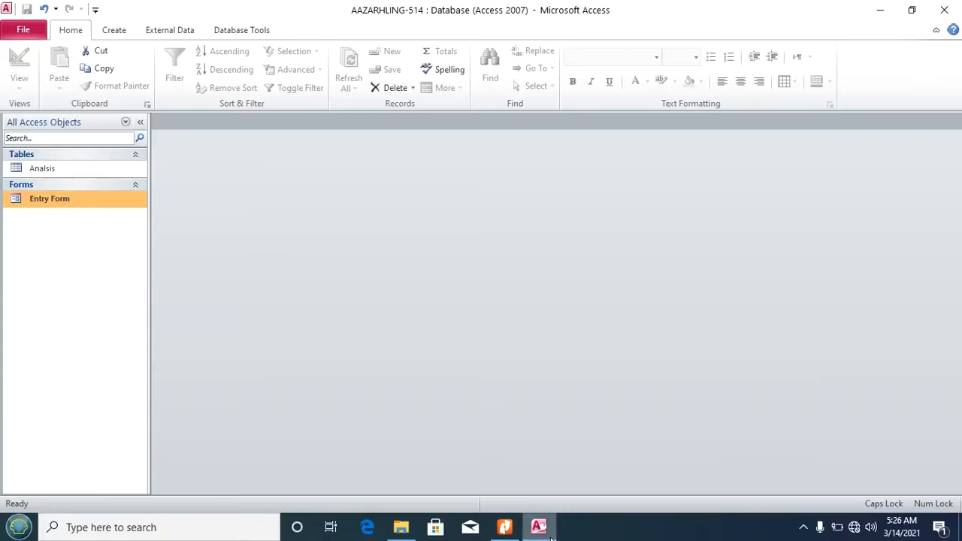
Step: Start a new query in Query Design with the Analisis table added
click(114, 30)
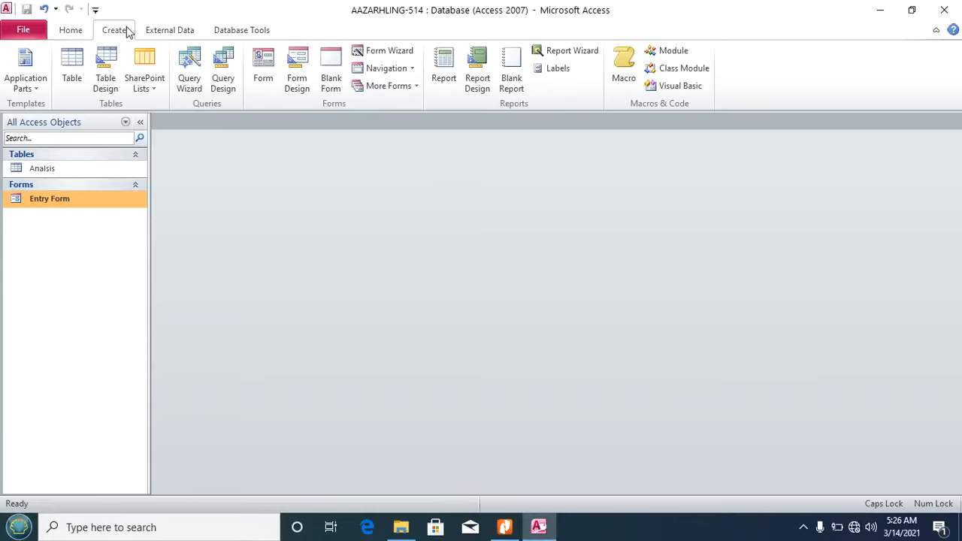
click(223, 75)
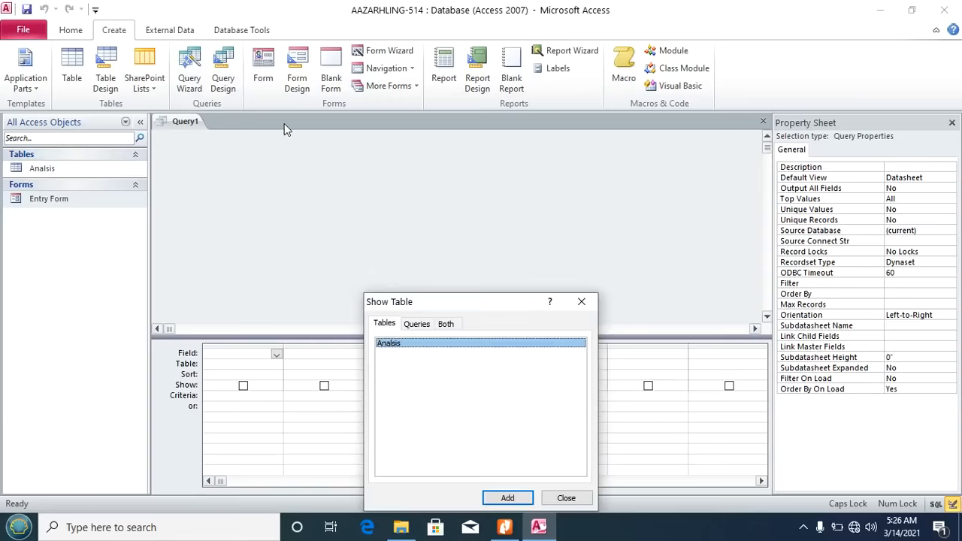
click(508, 499)
click(566, 498)
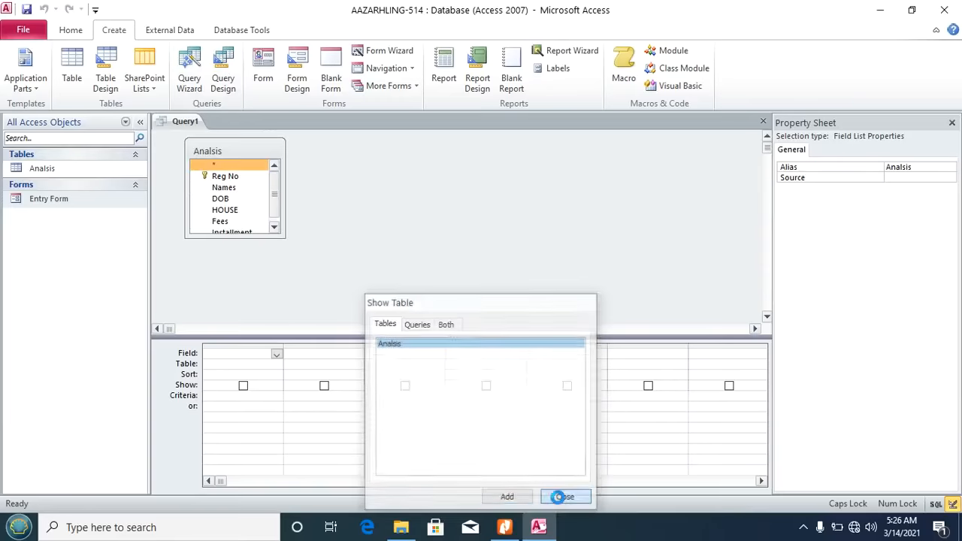
click(952, 123)
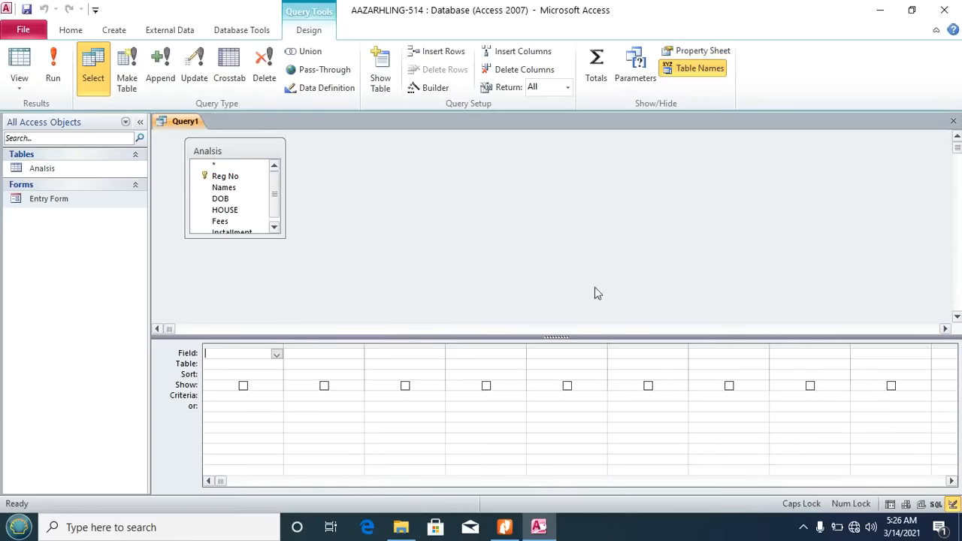
Step: Put all Analisis fields in the grid and begin a 'Like' criterion for Names in the Expression Builder
click(235, 148)
double_click(235, 147)
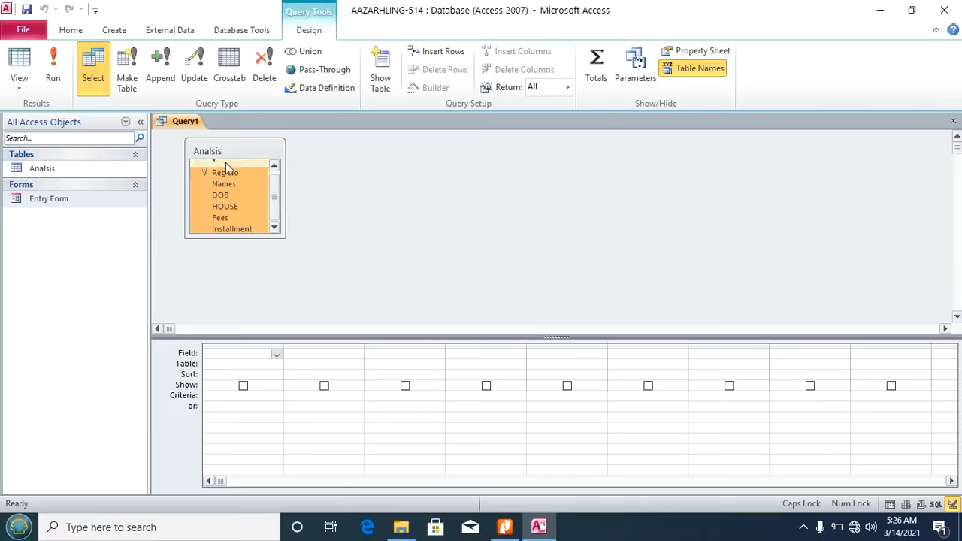
drag(218, 171, 233, 353)
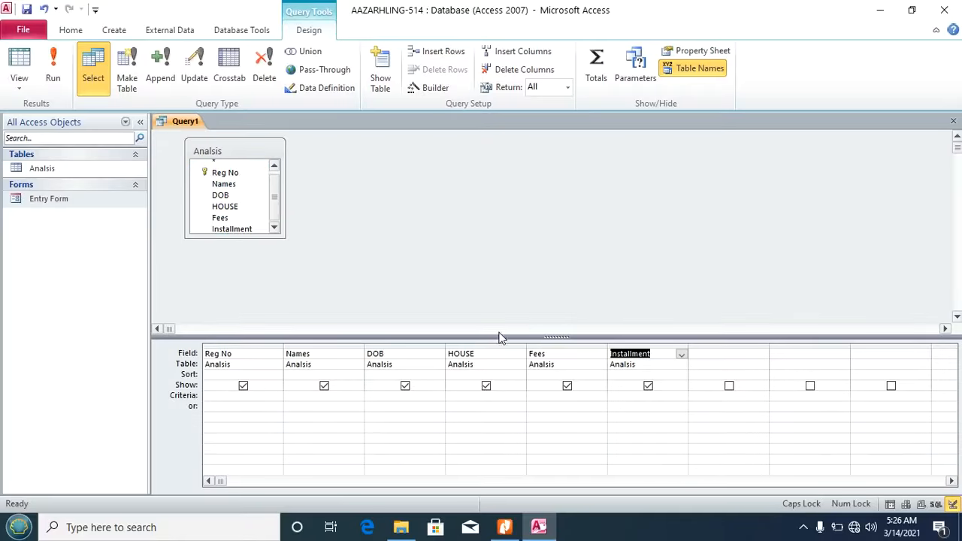
click(302, 396)
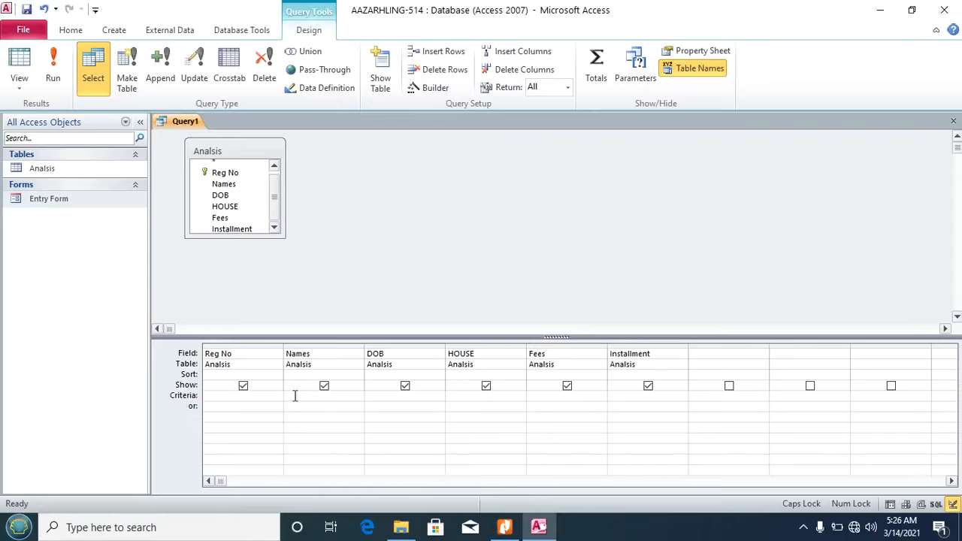
click(429, 88)
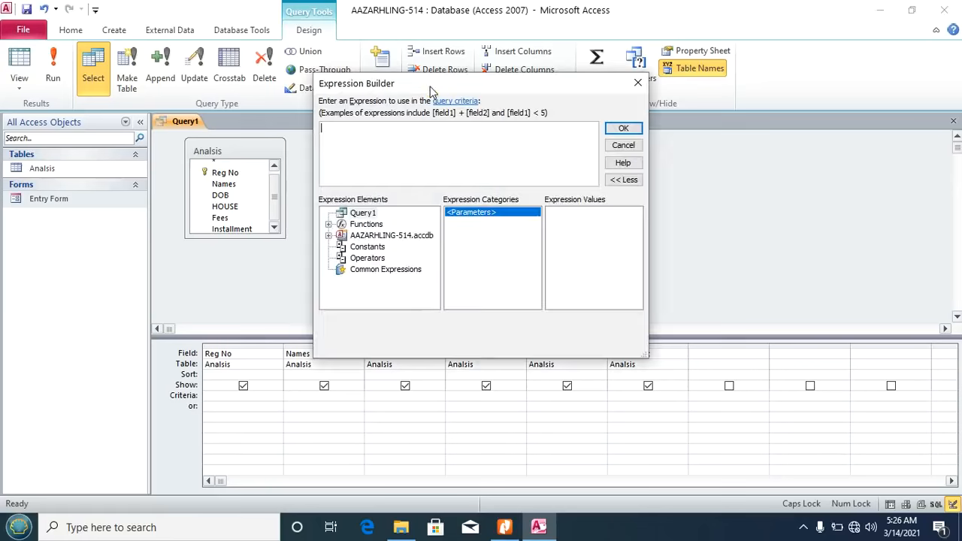
text(Like e)
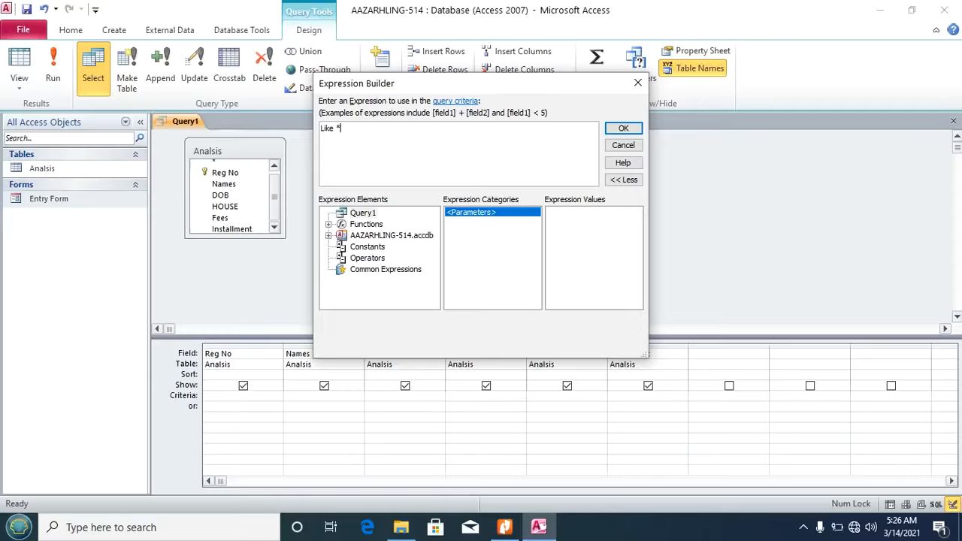
Step: Complete the Names criterion as Like "*e" and run the query
text(e)
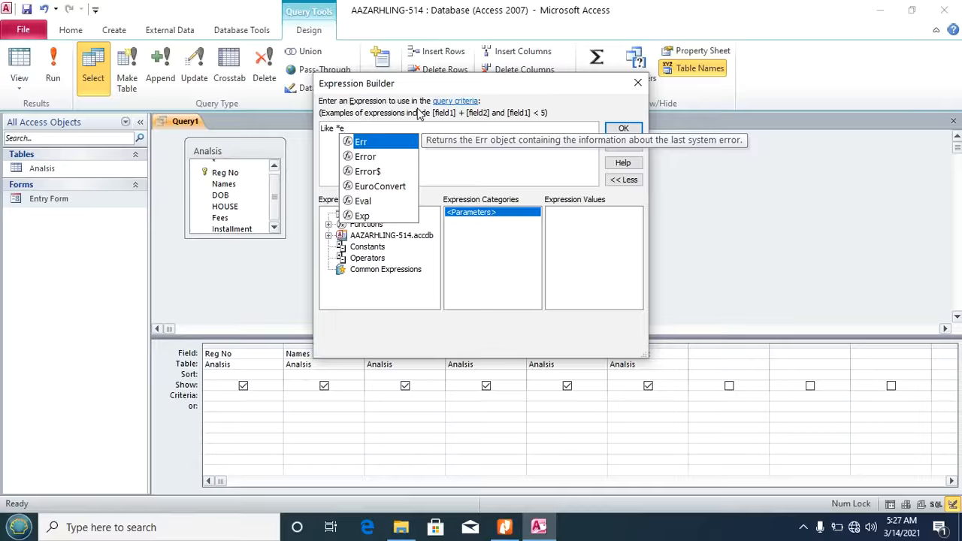
click(338, 128)
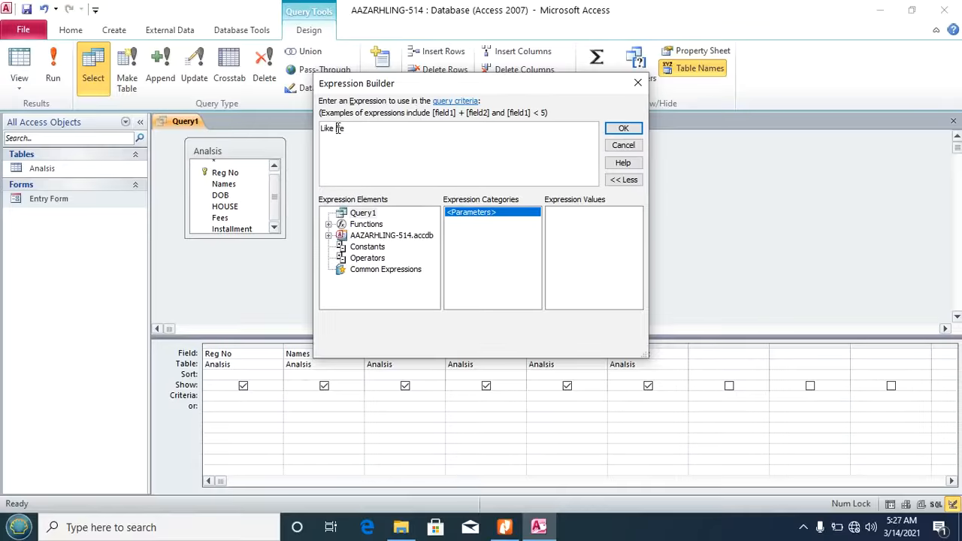
text("*e")
click(623, 129)
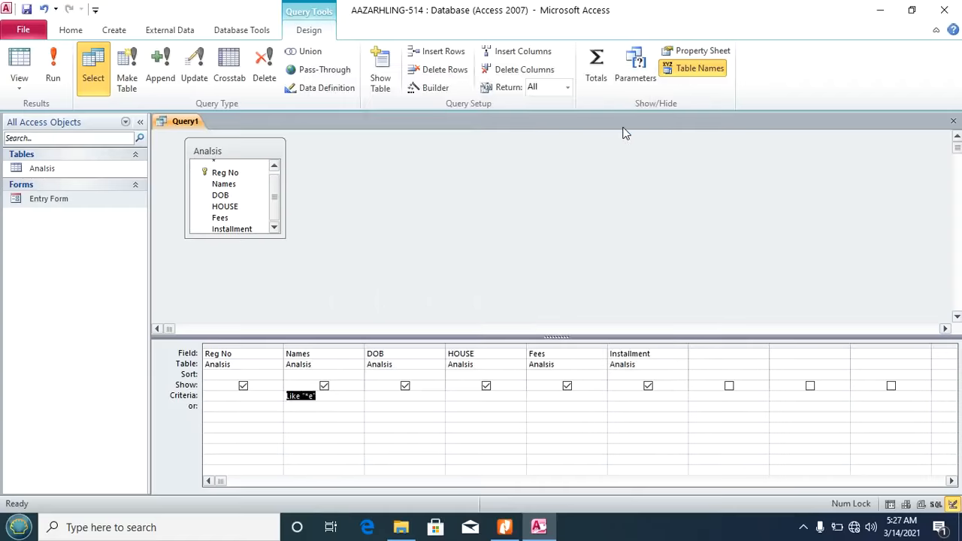
click(54, 66)
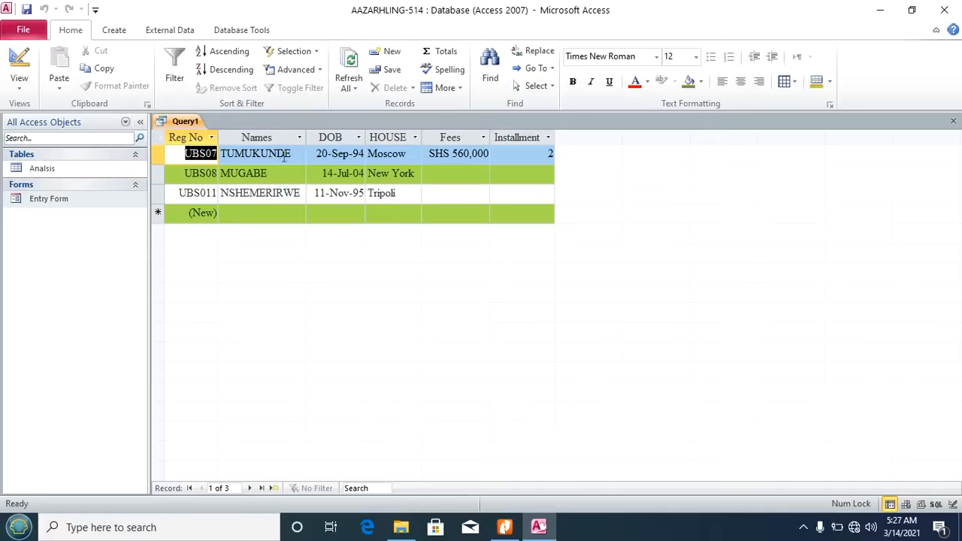
Step: Save the query as 'End e', close it, and bring up the task PDF
click(27, 10)
text(End e)
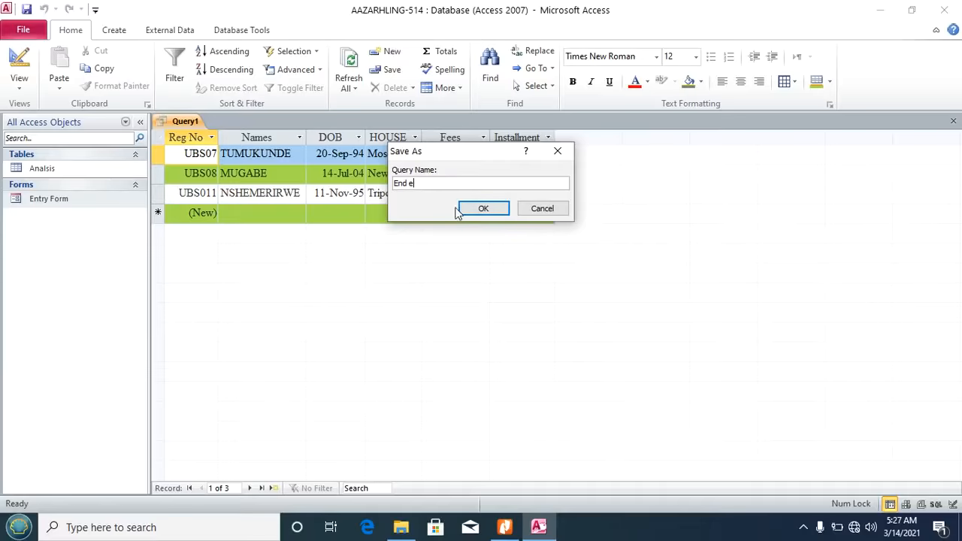
click(483, 208)
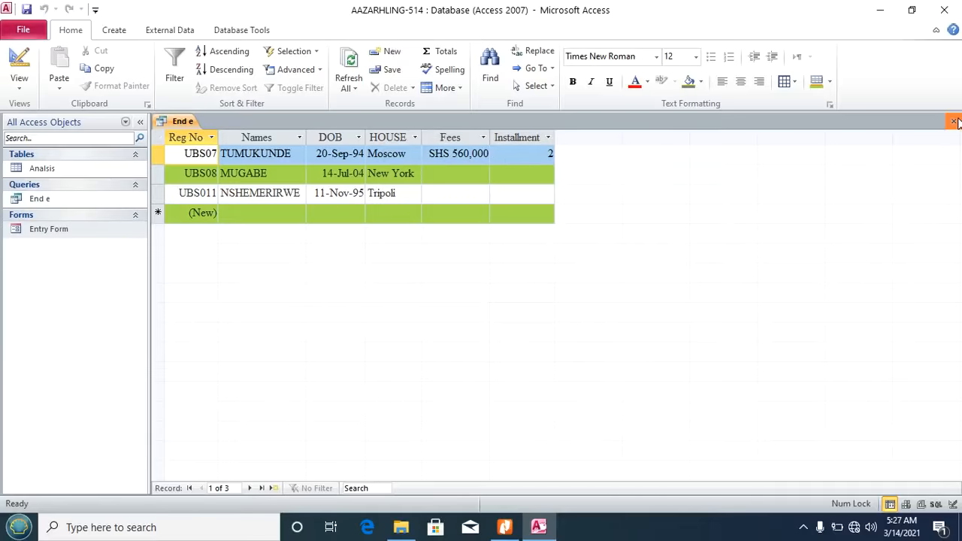
click(953, 121)
click(508, 529)
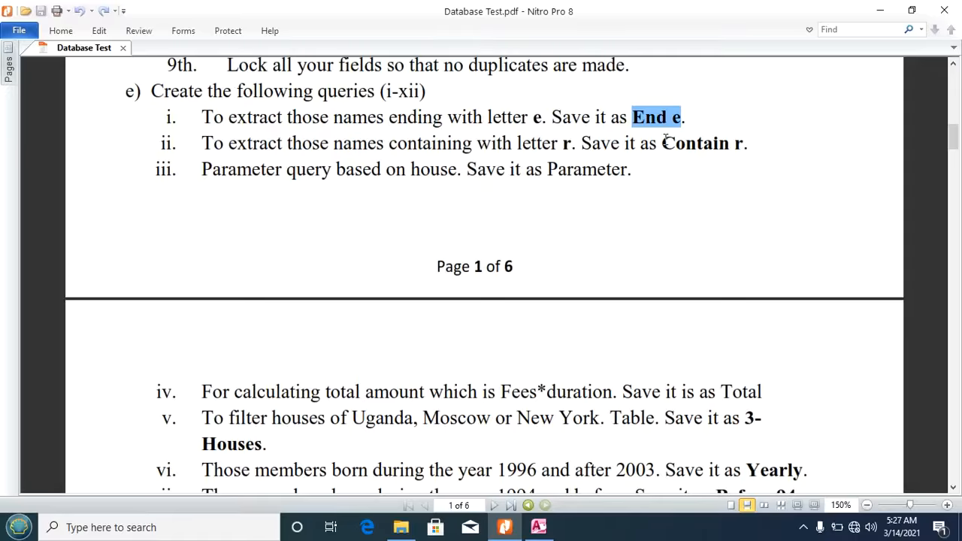
Step: Highlight the next query name 'Contain r' in the PDF and go back to Access
drag(665, 142, 741, 148)
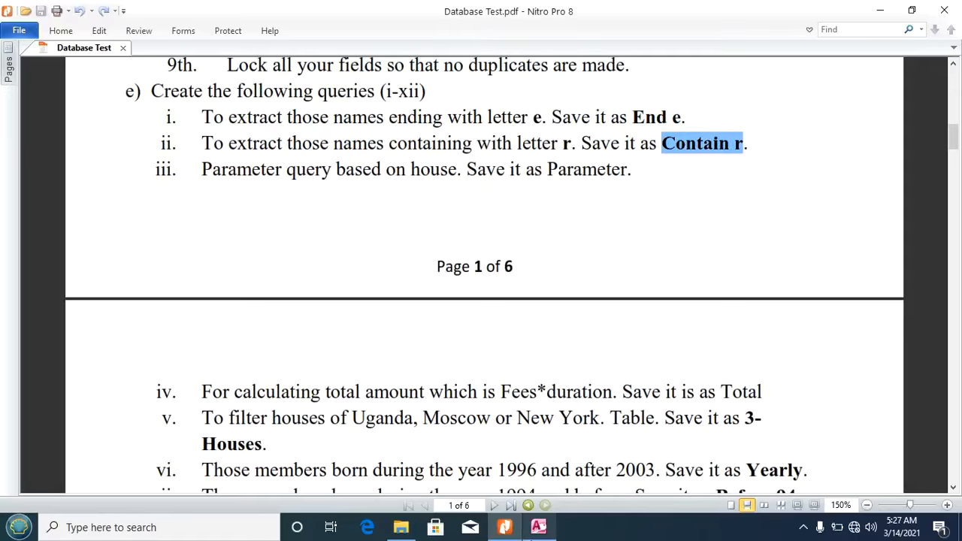
click(538, 527)
click(114, 30)
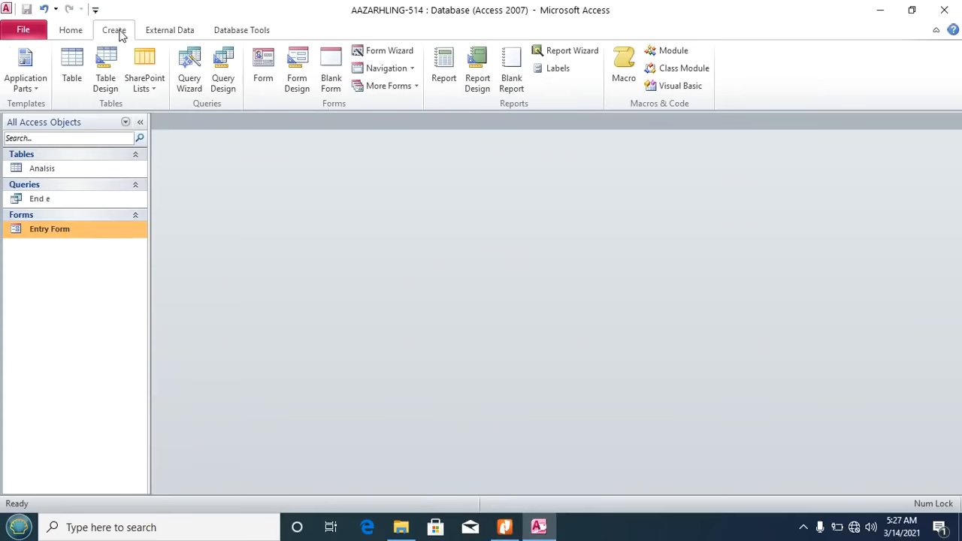
Step: Start a new query design with the Analisis table and all its fields in the grid
click(223, 75)
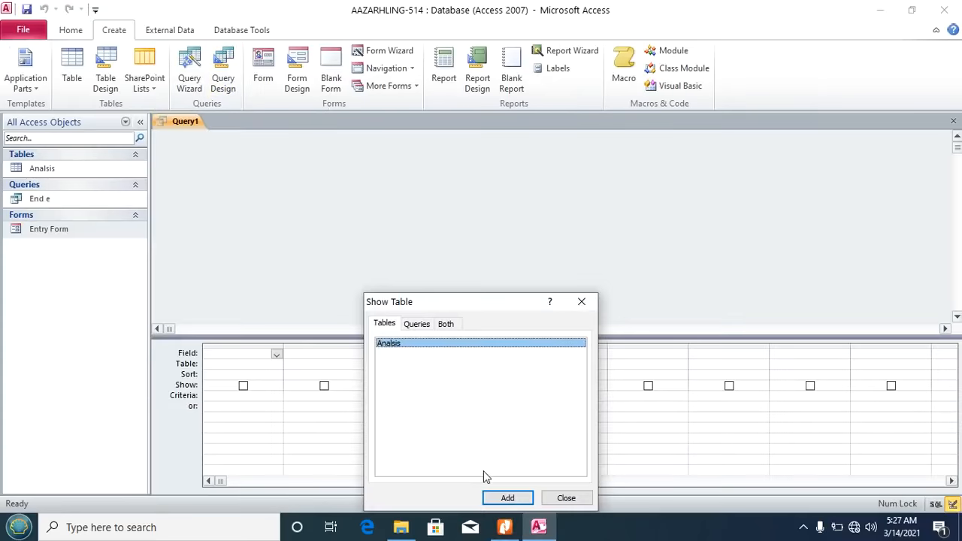
click(507, 498)
click(561, 498)
click(215, 153)
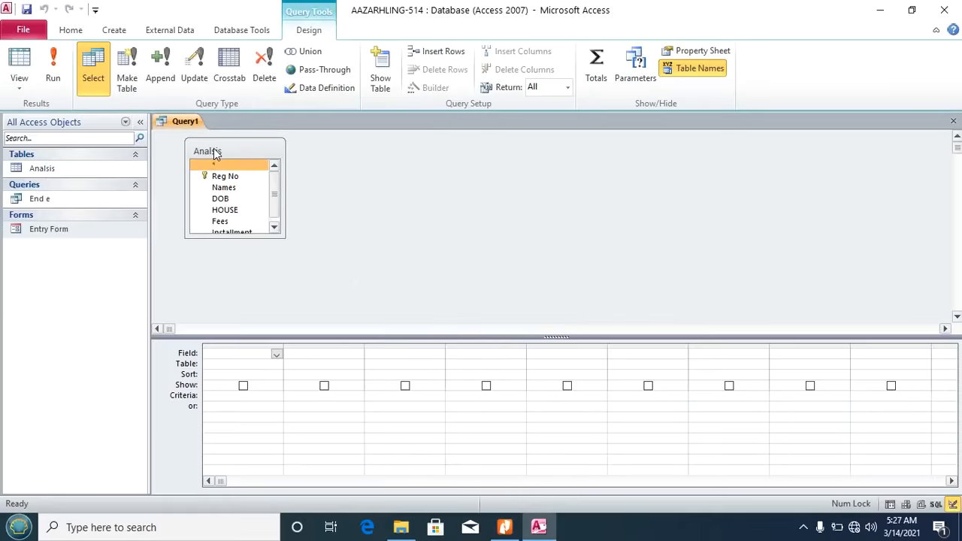
double_click(208, 152)
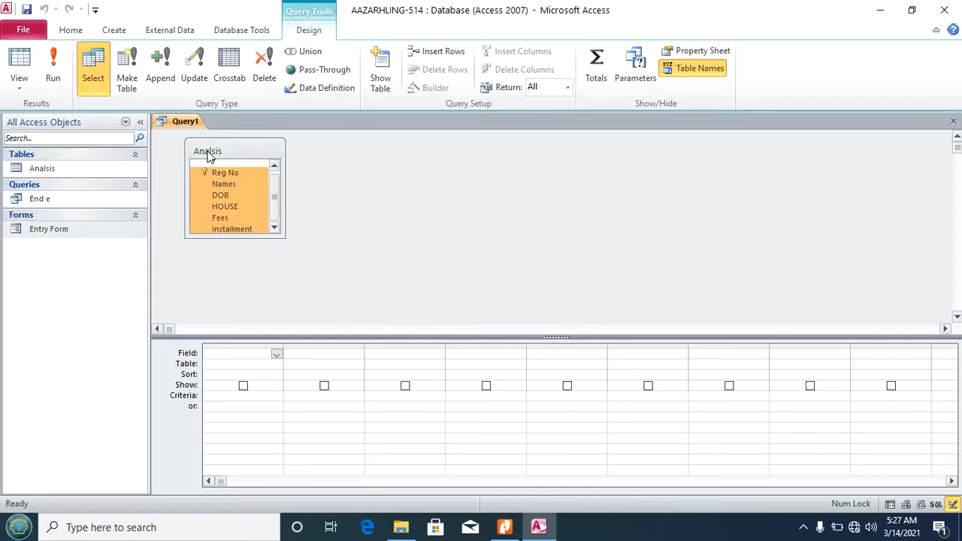
drag(206, 170, 221, 354)
Step: Set the Names criterion to Like "*r*" and run the query
click(301, 399)
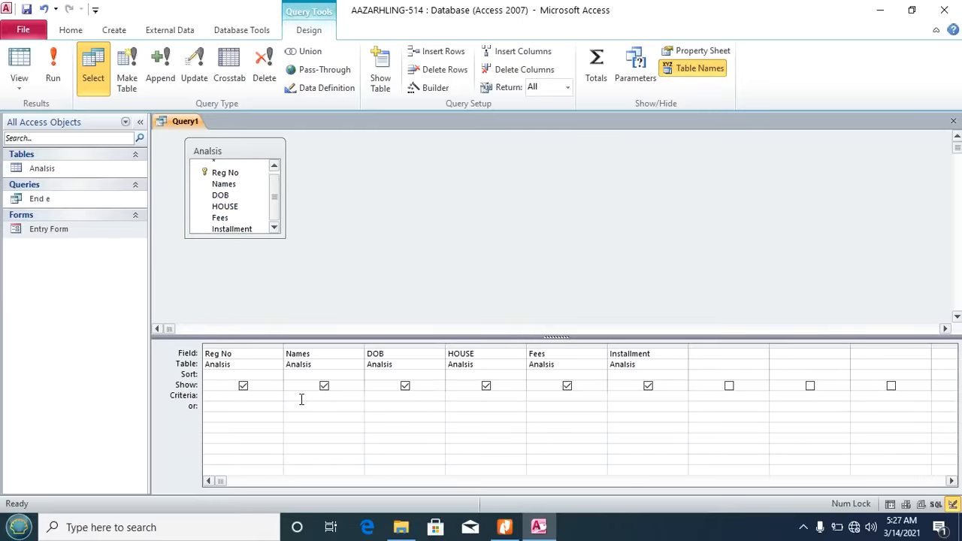
click(433, 87)
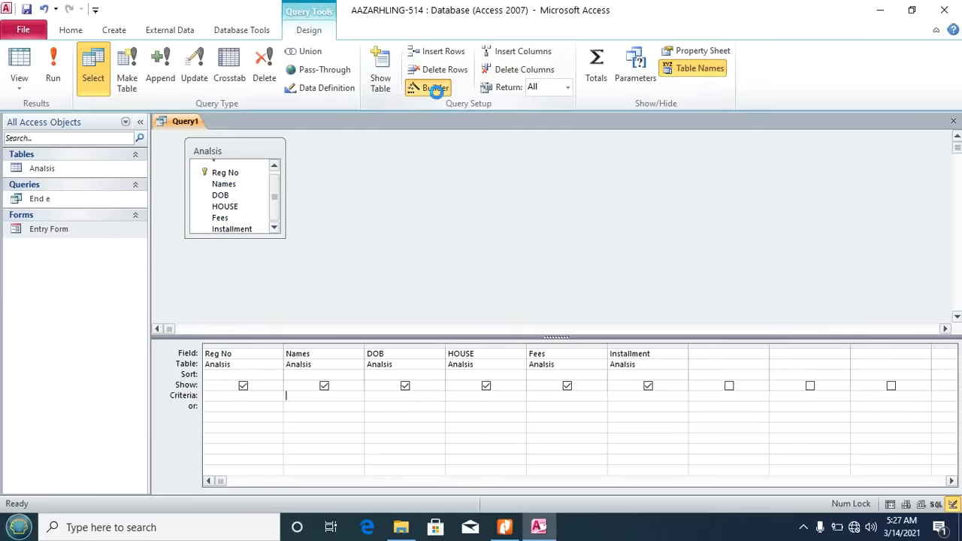
text(Like "*r*)
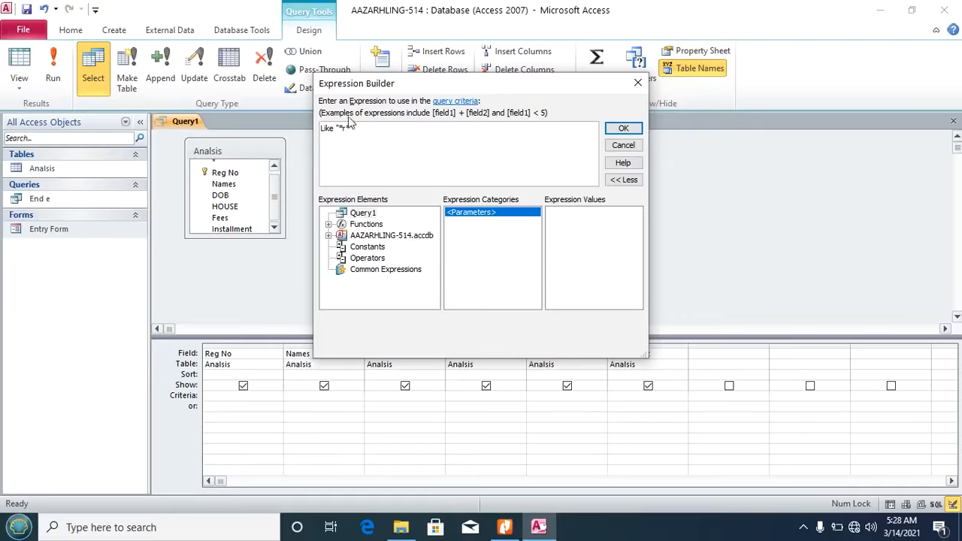
click(623, 128)
click(54, 63)
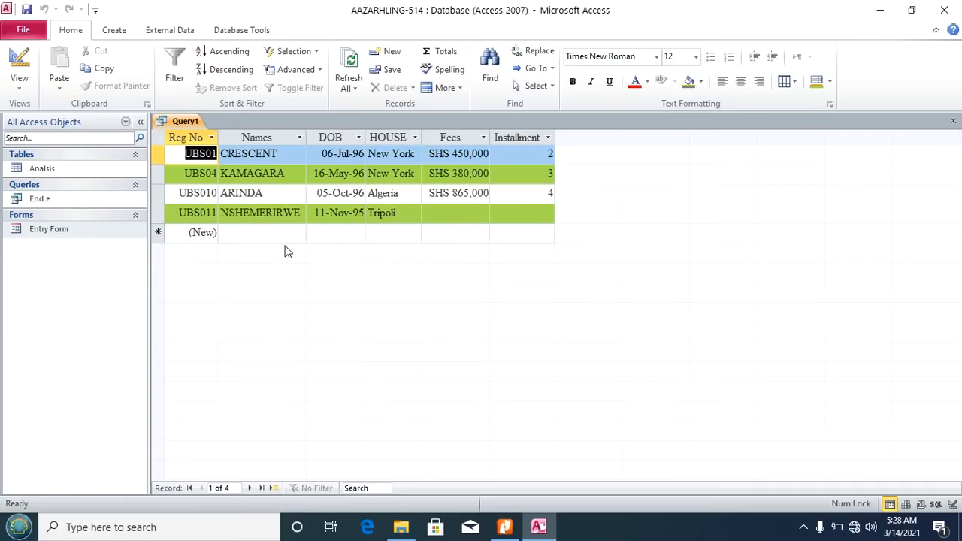
Step: Save the query as 'Contain r', close it, and check the task PDF before returning
key(ctrl+s)
text(Contain r)
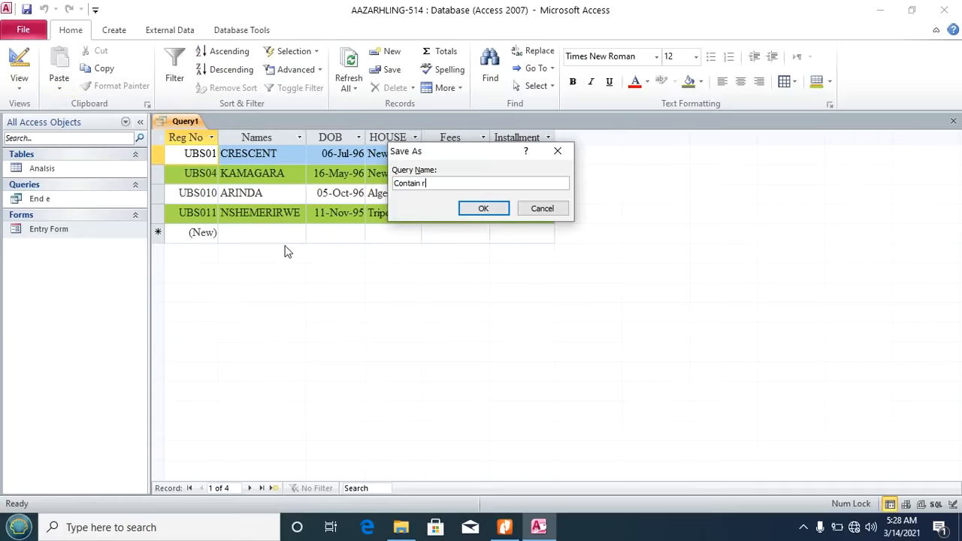
click(494, 211)
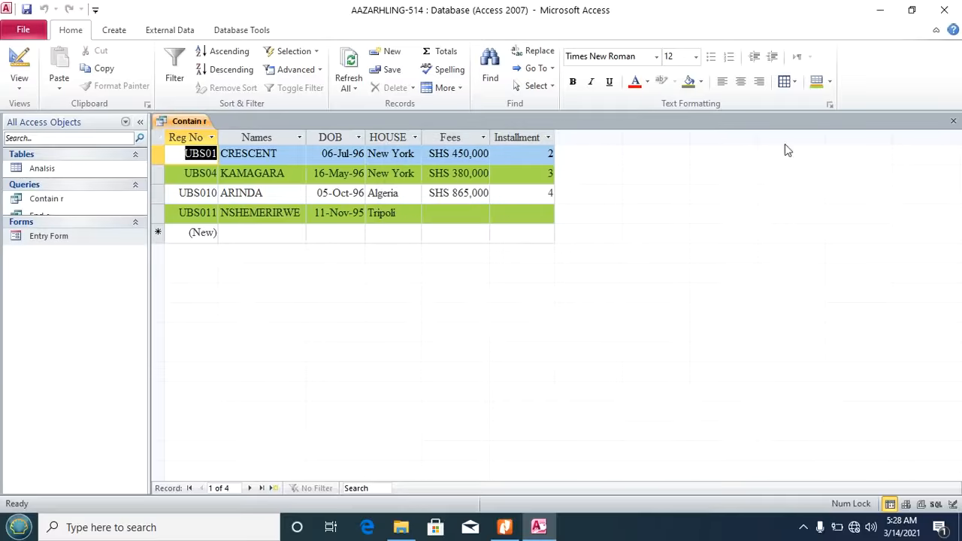
click(954, 121)
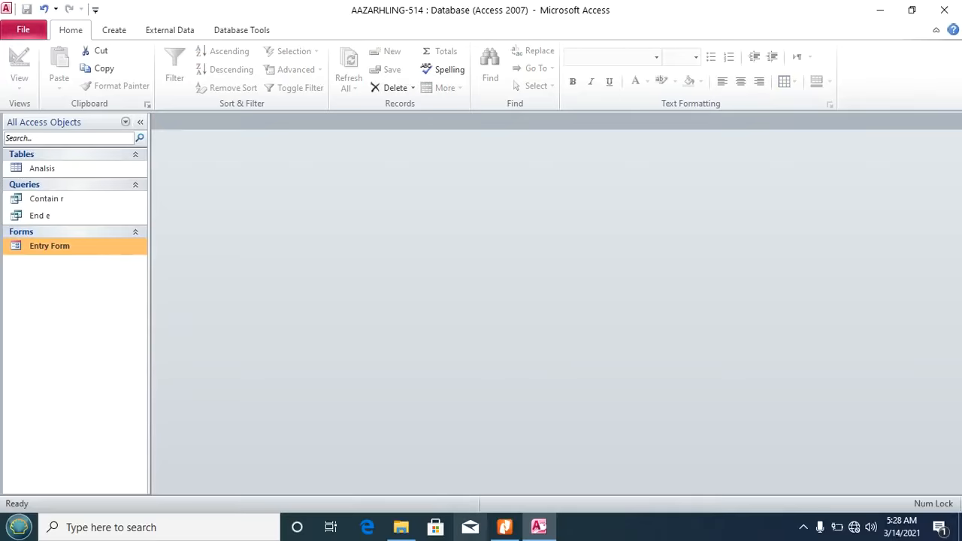
click(504, 527)
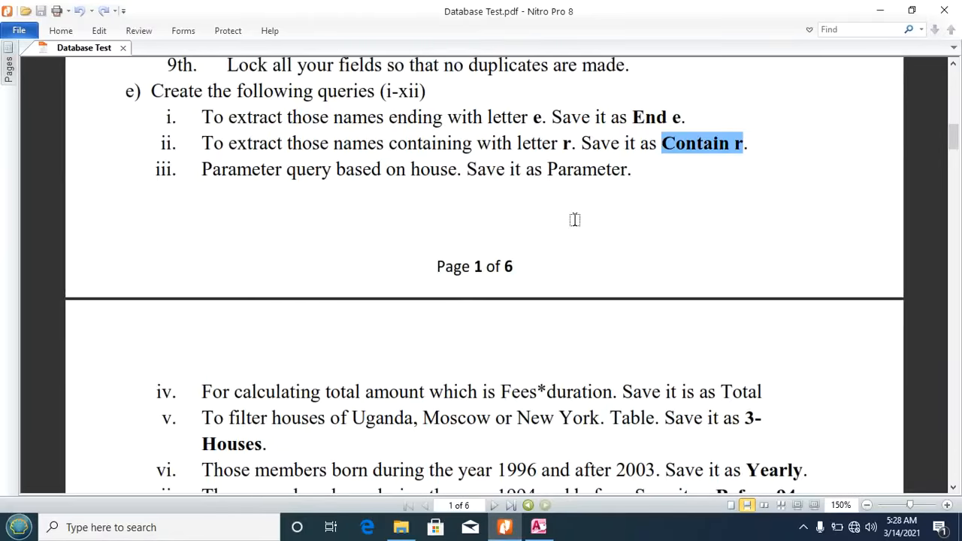
click(539, 526)
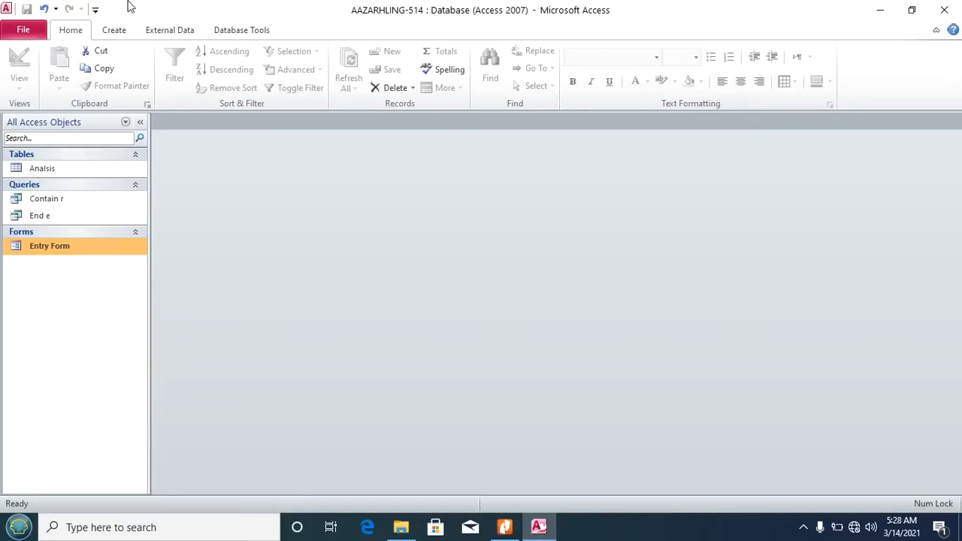
Step: Create another query design with all Analisis fields placed in the grid
click(116, 31)
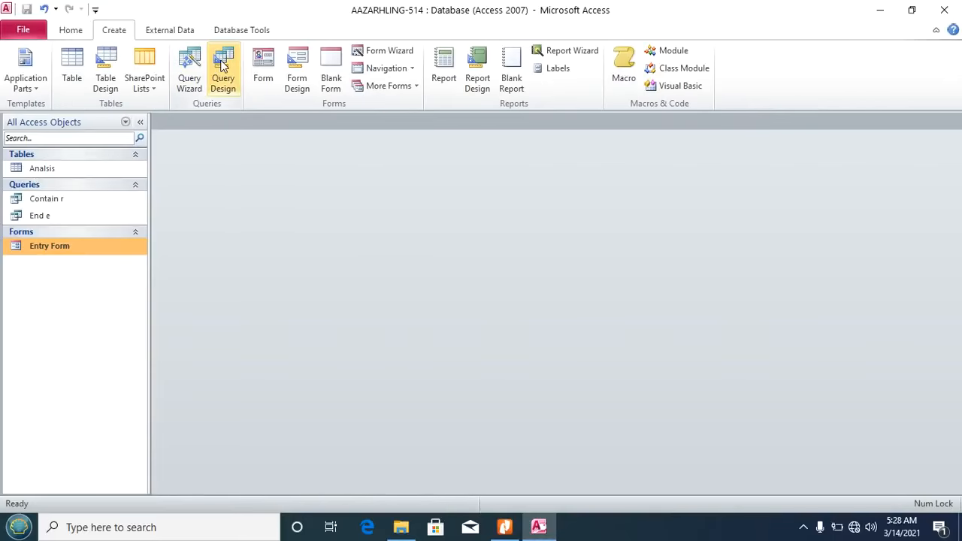
click(224, 68)
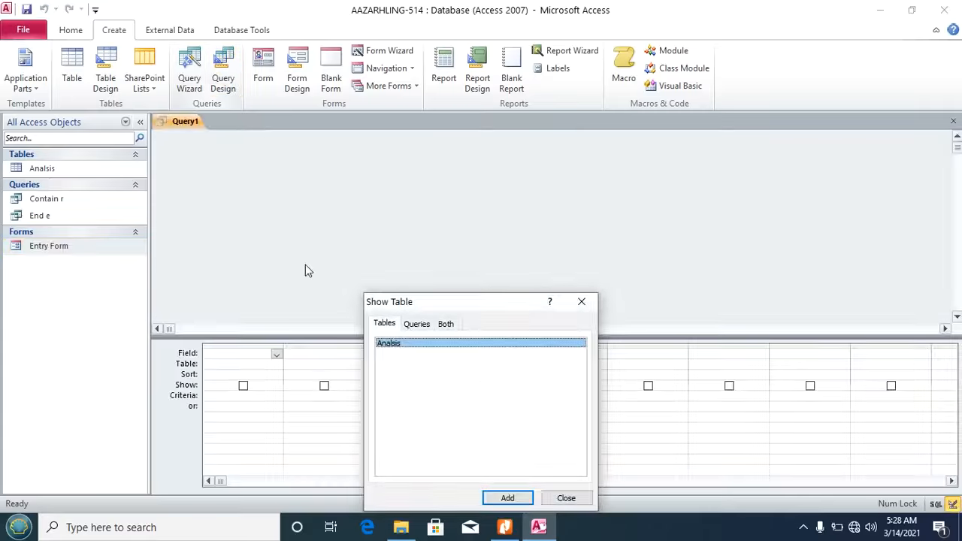
click(507, 499)
click(566, 498)
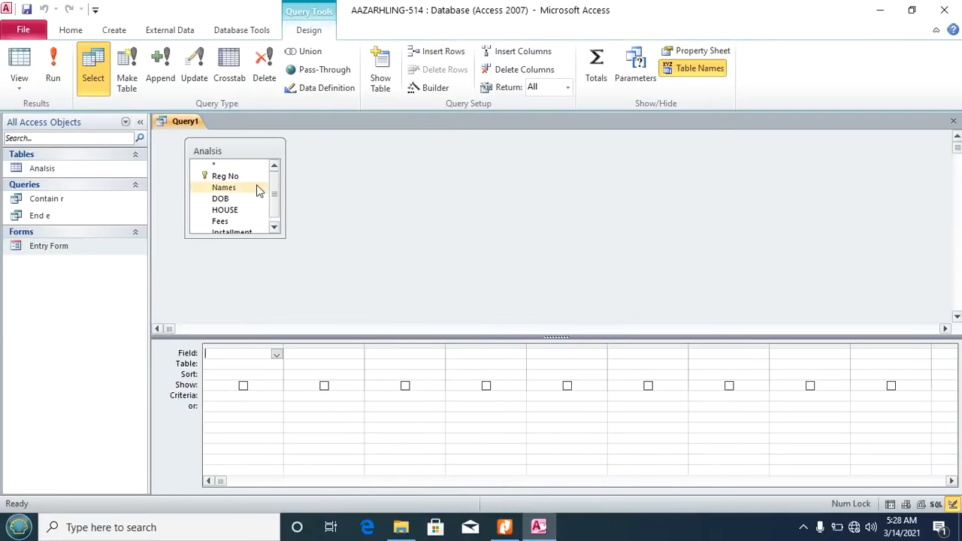
double_click(223, 150)
drag(222, 178, 233, 367)
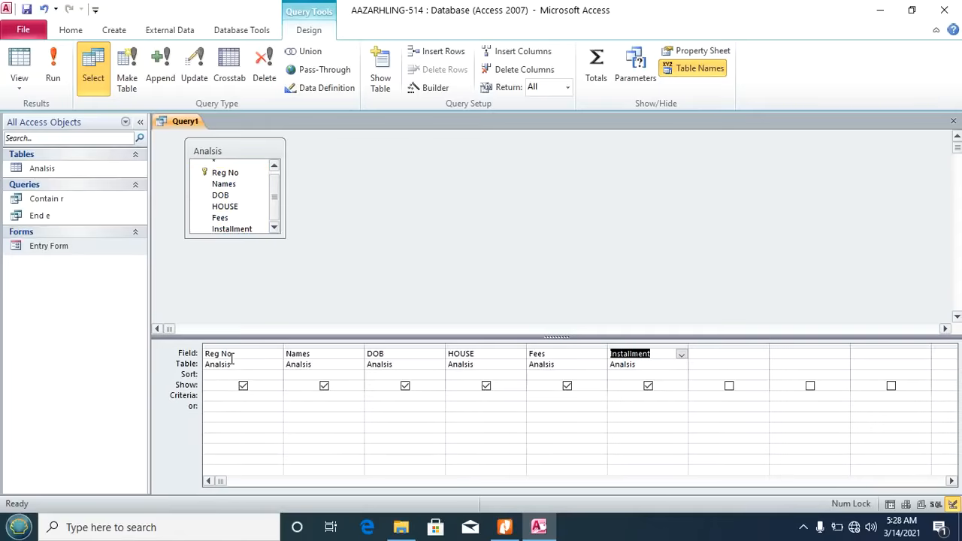
Step: Give the HOUSE column the parameter criterion [Please Enter a House Name]
click(463, 393)
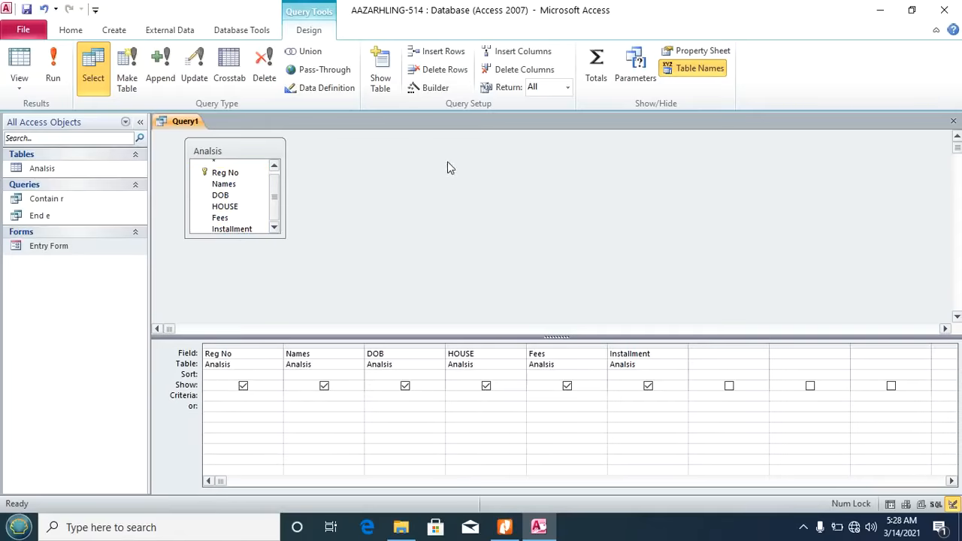
click(430, 88)
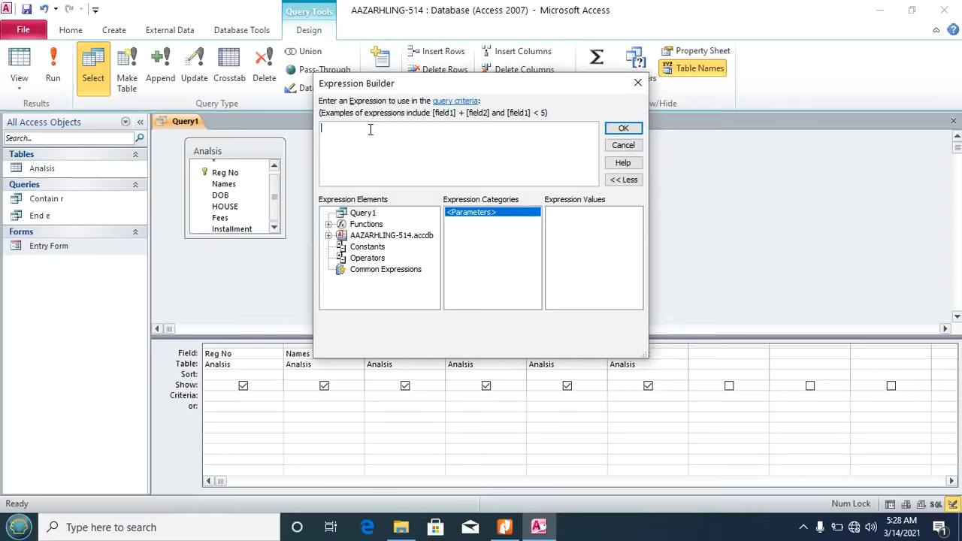
text([Please E)
text(nter a House Name)
click(623, 130)
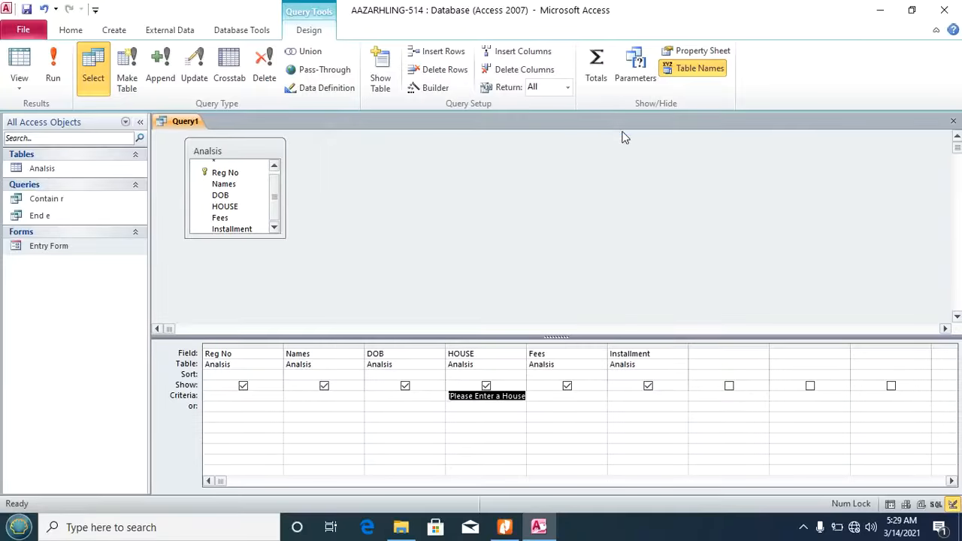
Step: Test the prompt with New York, then save the query as 'Parameter'
click(54, 62)
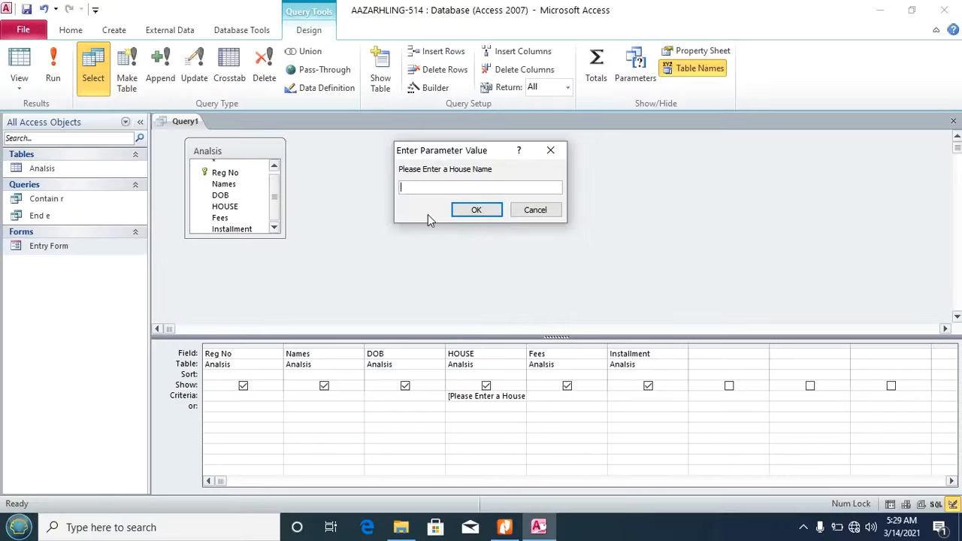
text(New Y)
click(481, 211)
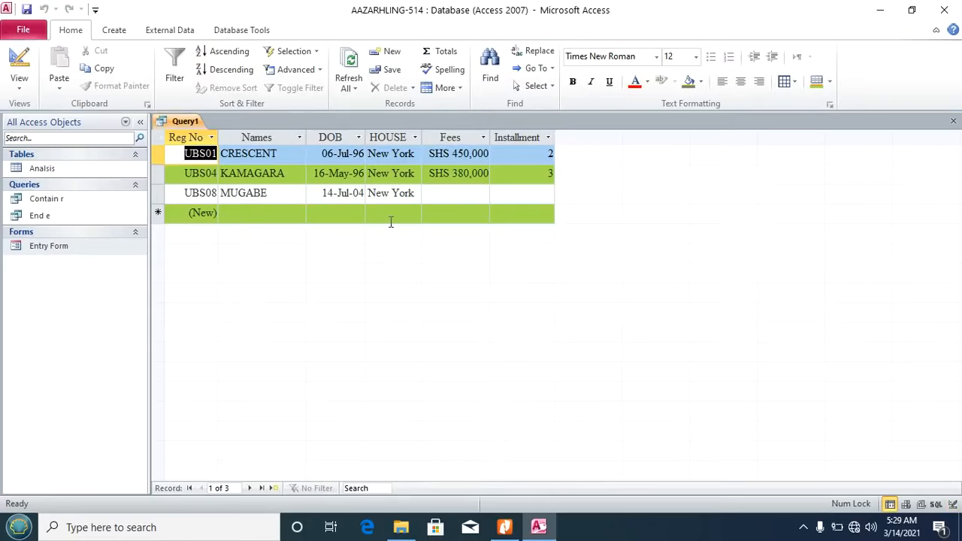
click(953, 121)
click(428, 299)
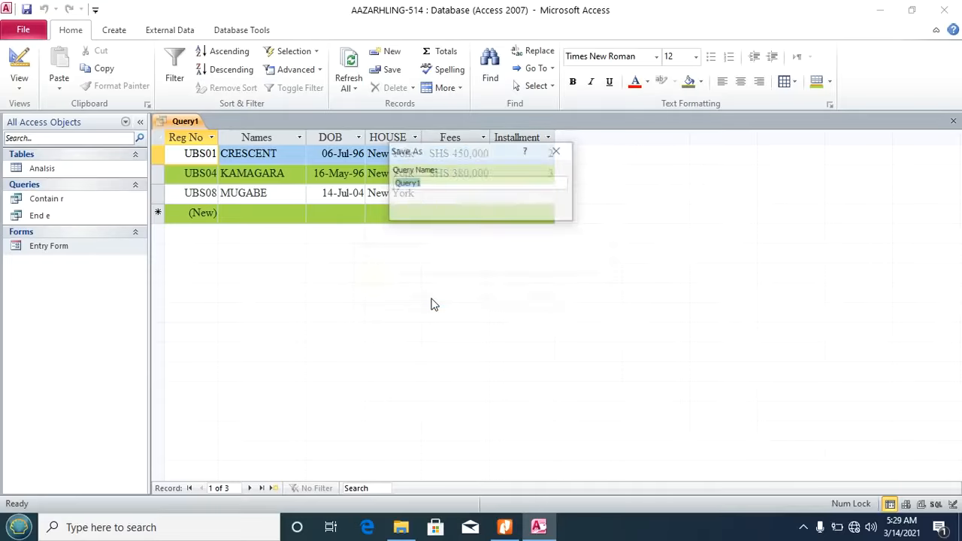
text(Parameter)
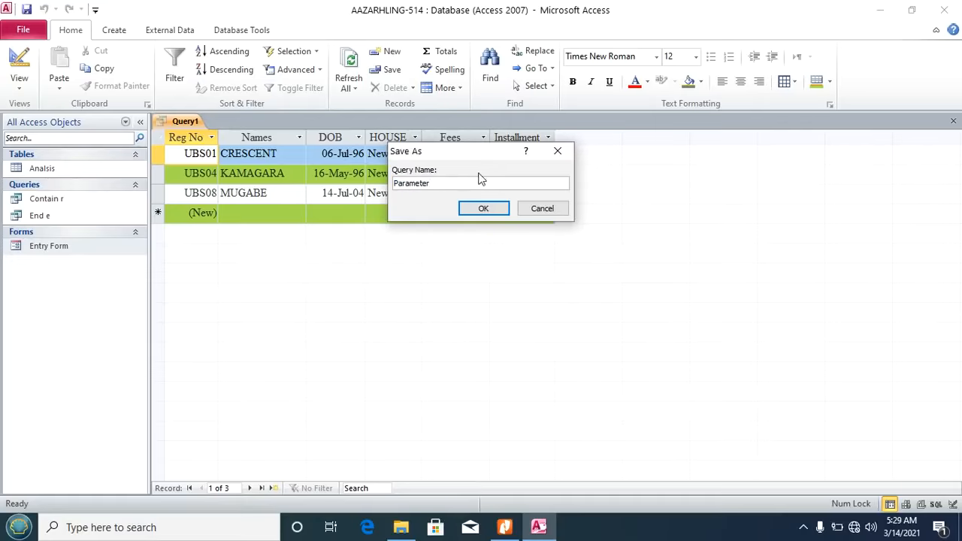
click(483, 209)
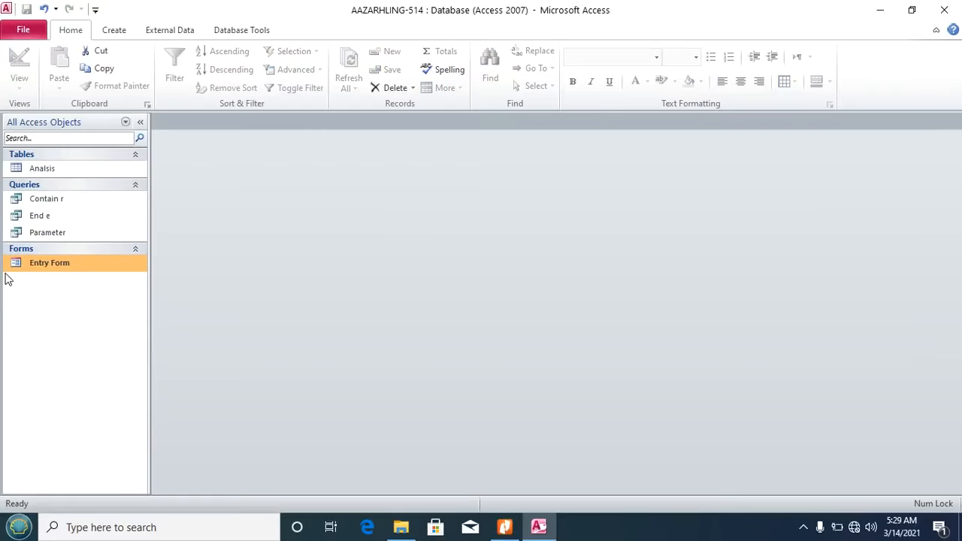
Step: Run the Parameter query with Moscow as the house name and close the results
click(53, 238)
double_click(53, 235)
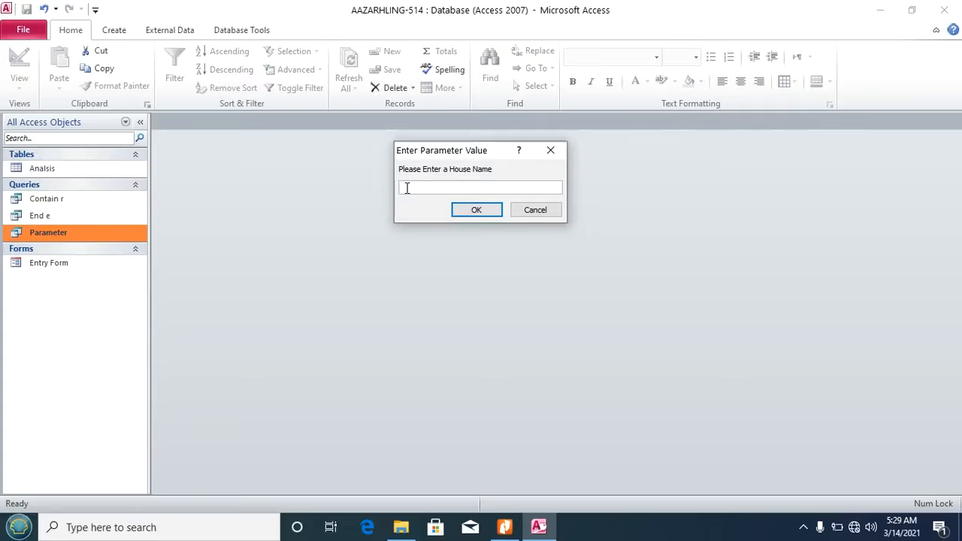
text(Mo)
click(478, 210)
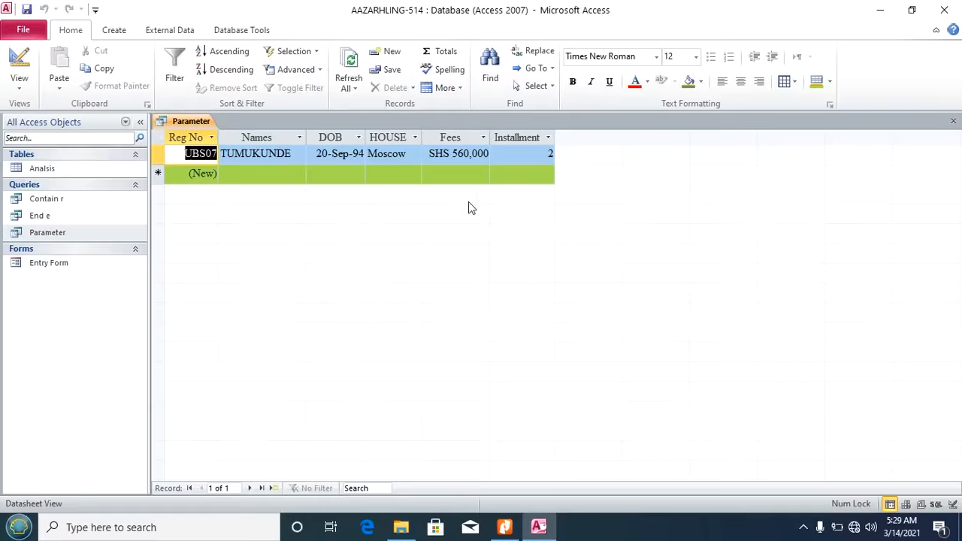
click(953, 121)
Step: Bring up the task PDF and scroll to queries iv–xii on page 2
click(504, 527)
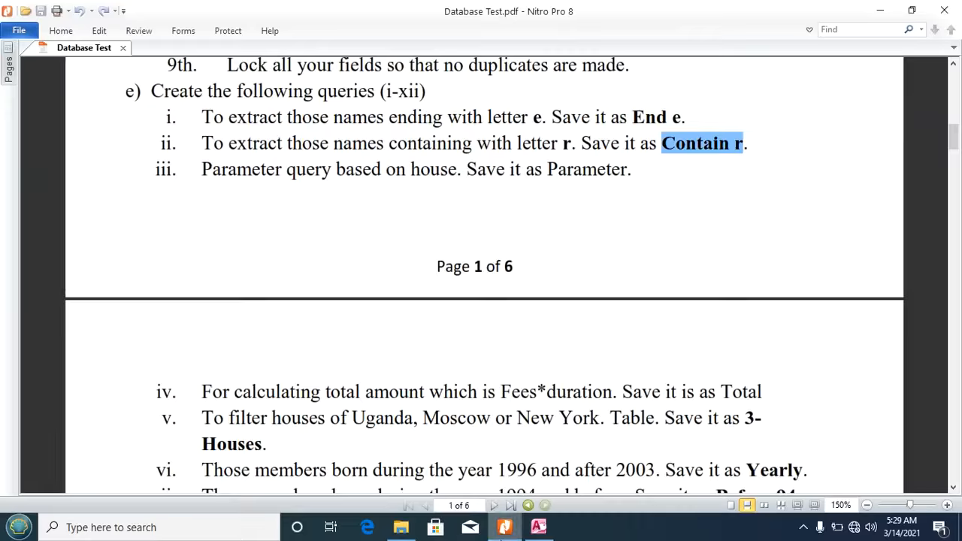
click(555, 367)
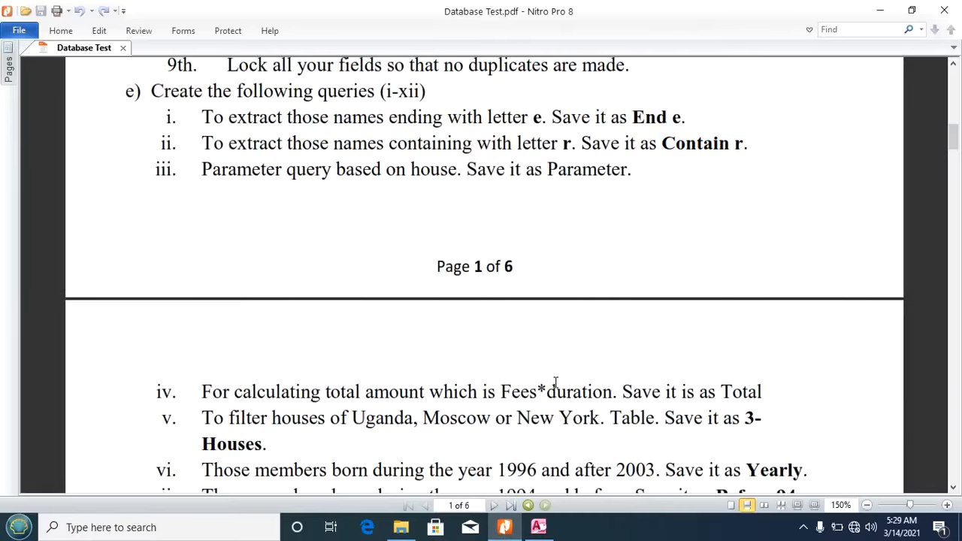
scroll(555, 382, down, 6)
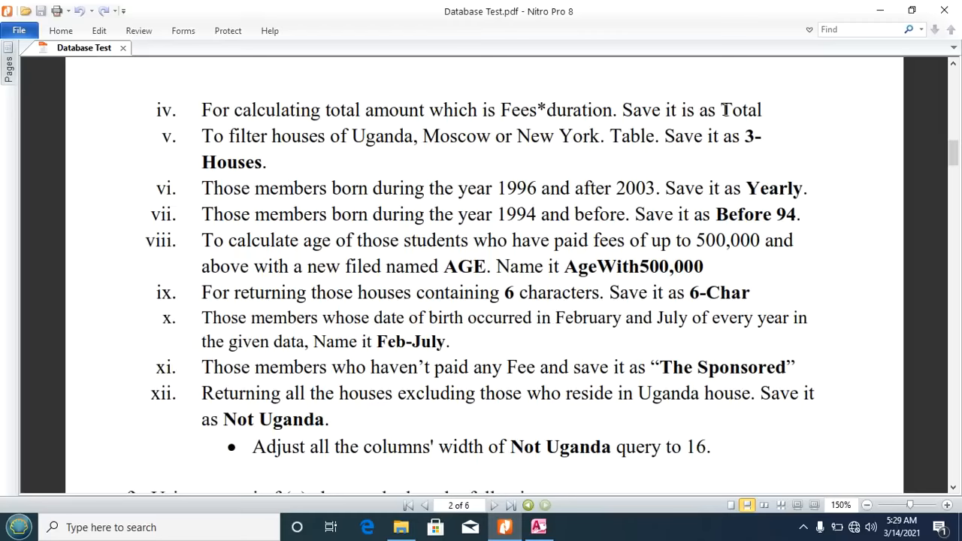
Step: Back in Access, start a new query with all six Analisis fields in the grid
click(538, 527)
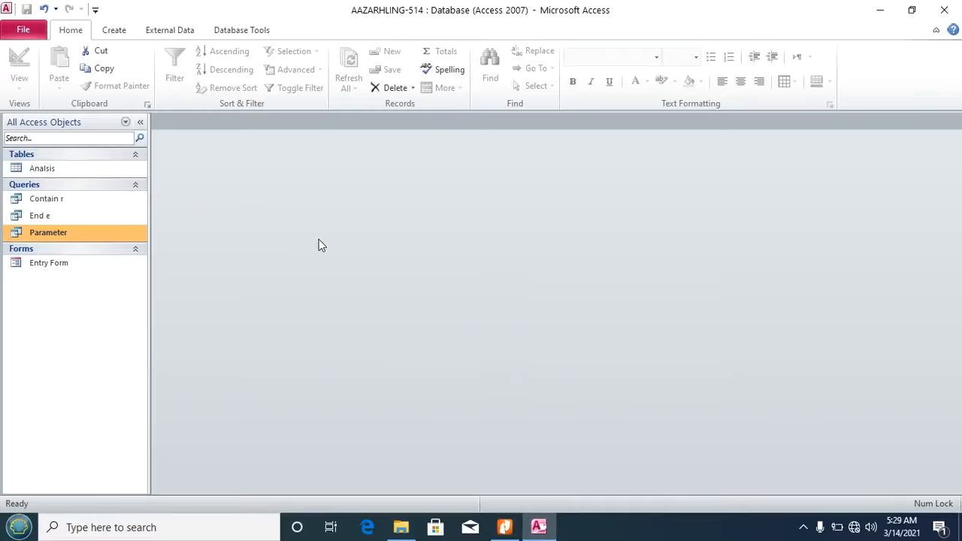
click(113, 32)
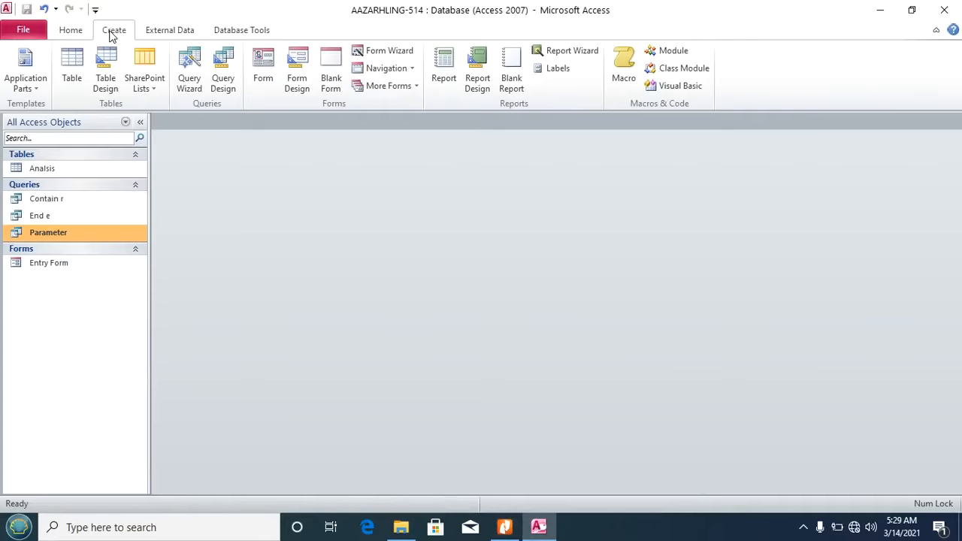
click(223, 71)
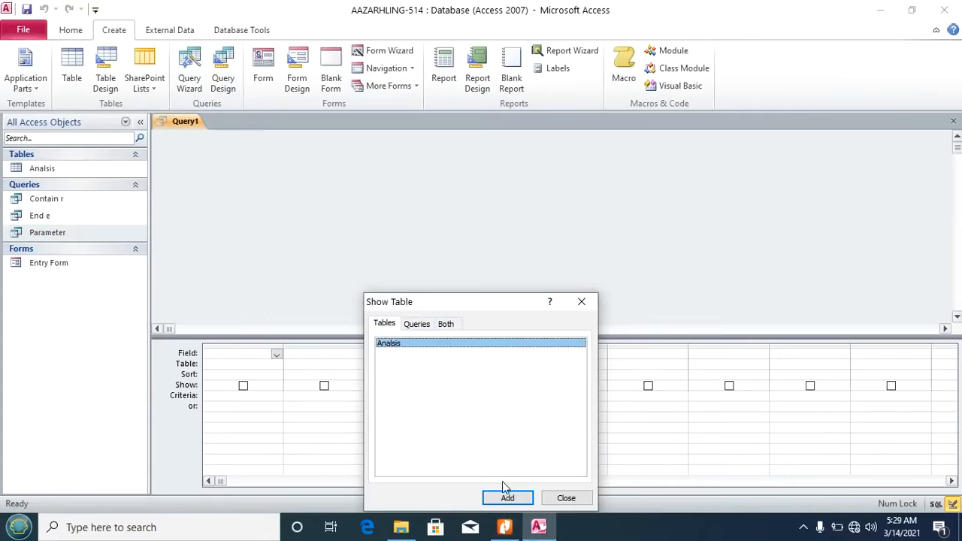
click(507, 497)
click(566, 498)
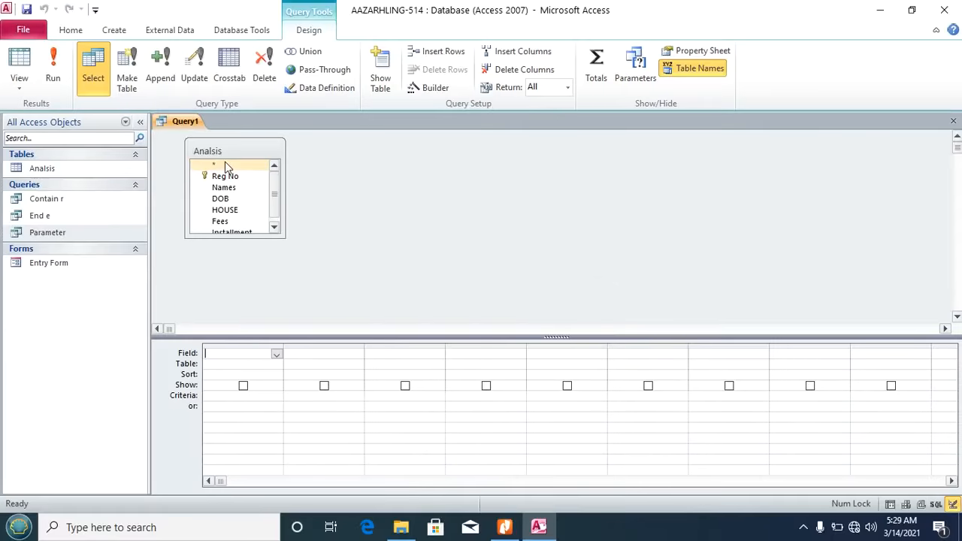
double_click(215, 150)
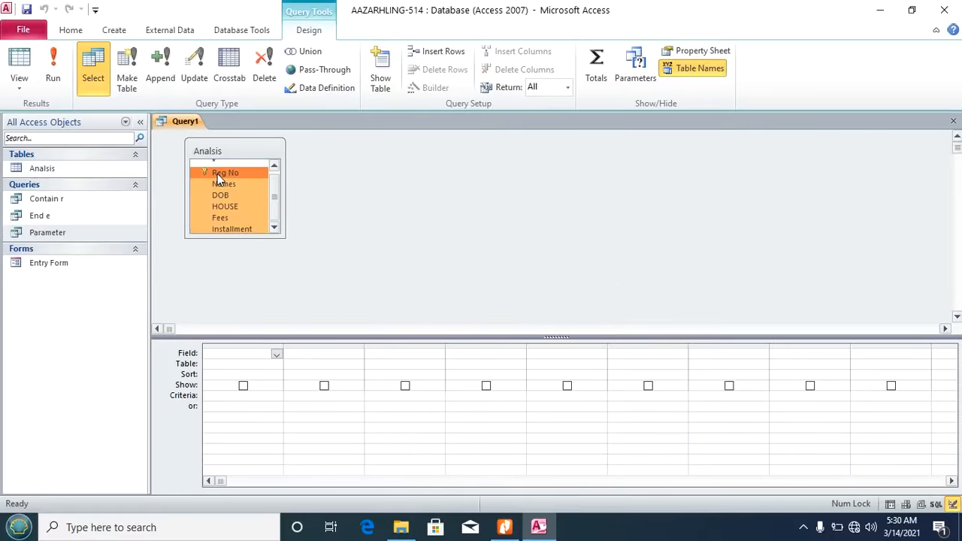
drag(217, 173, 229, 352)
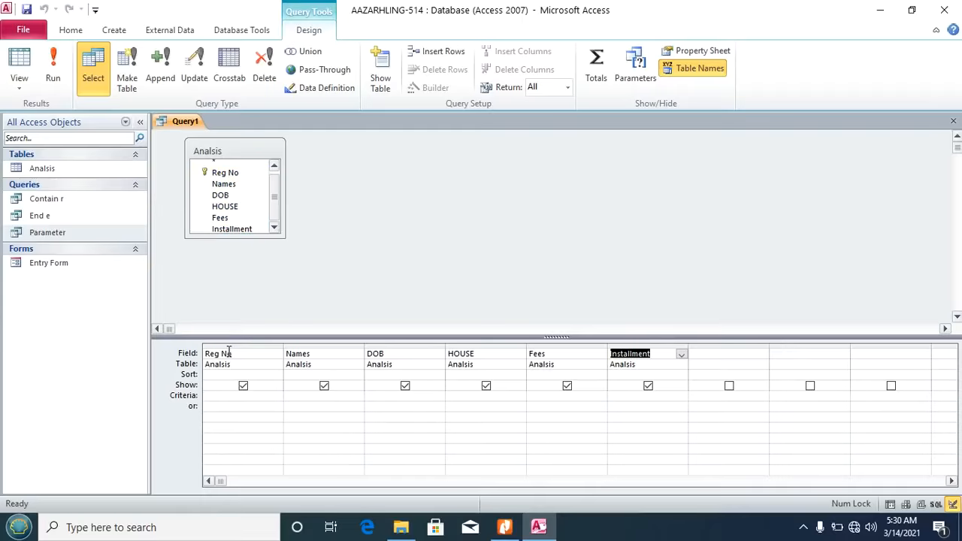
click(710, 354)
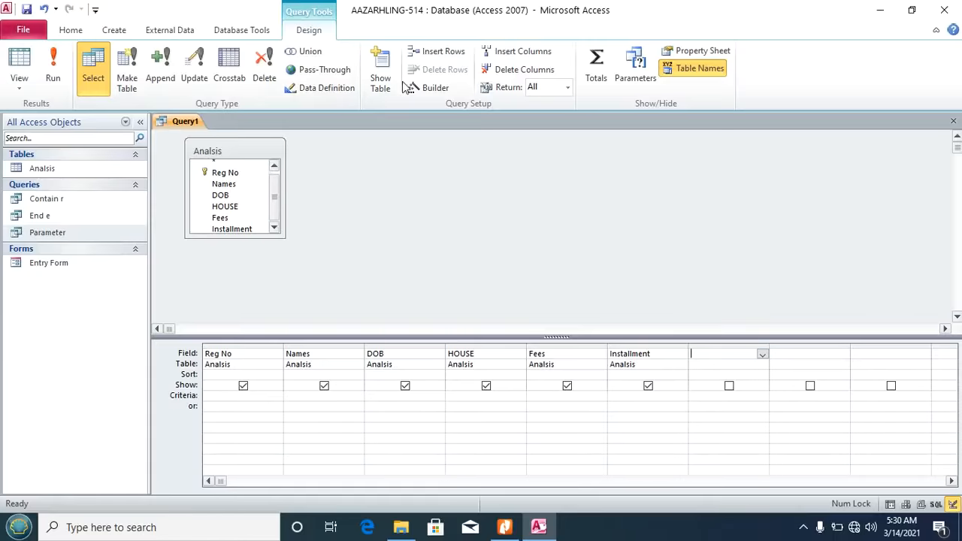
Step: Open the Expression Builder for the seventh column and browse to the Analisis table's fields
click(432, 93)
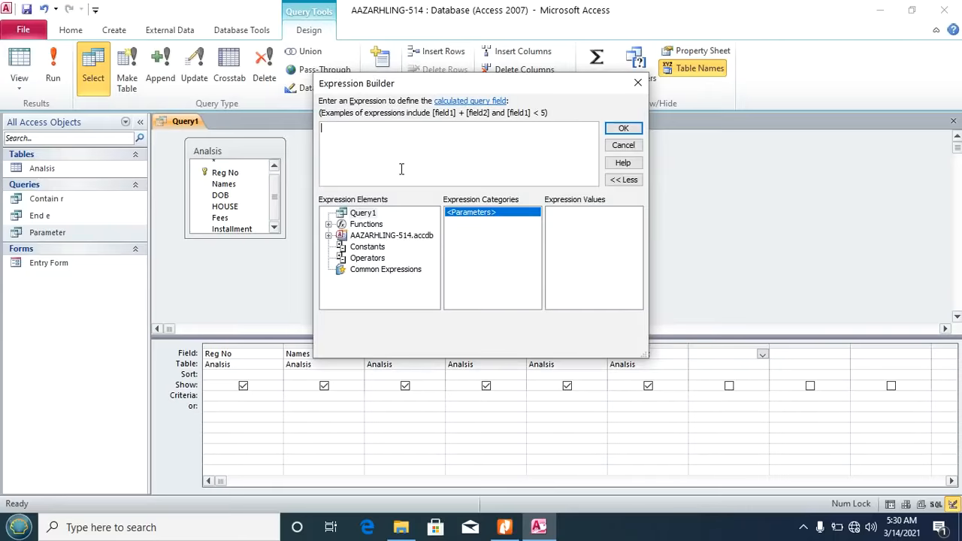
click(346, 130)
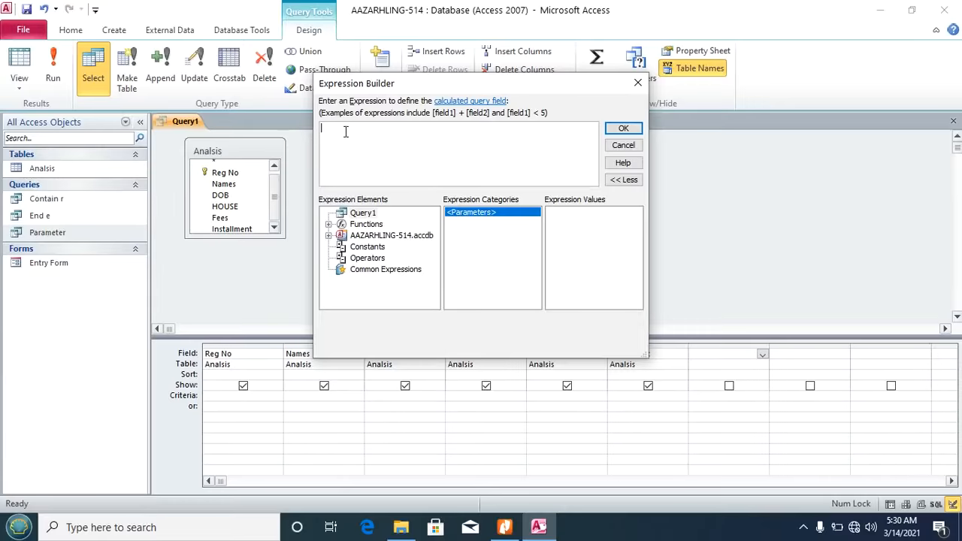
click(376, 236)
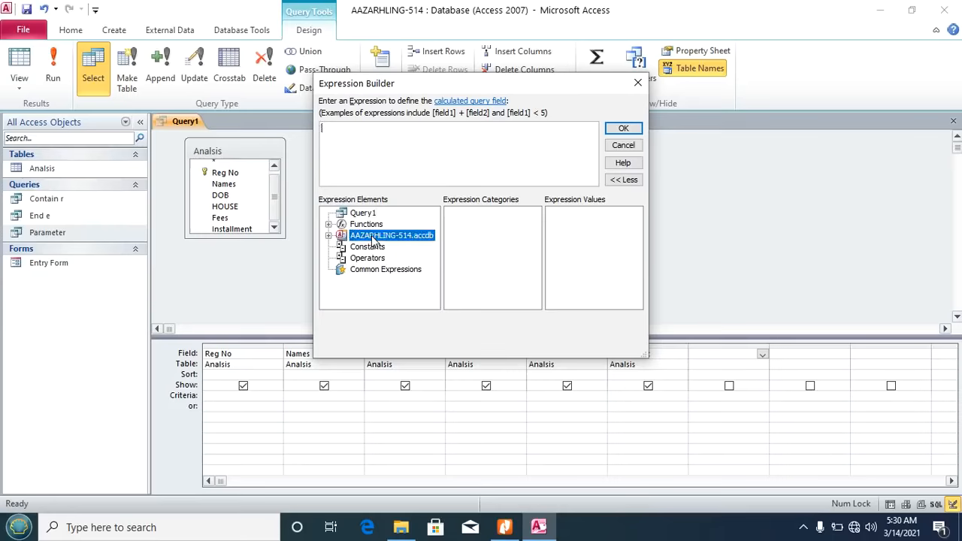
double_click(373, 237)
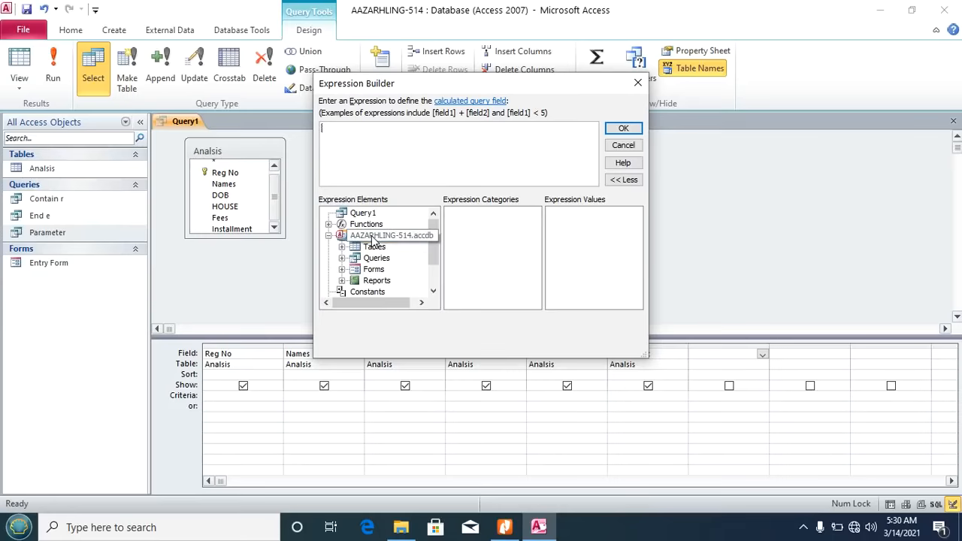
click(375, 248)
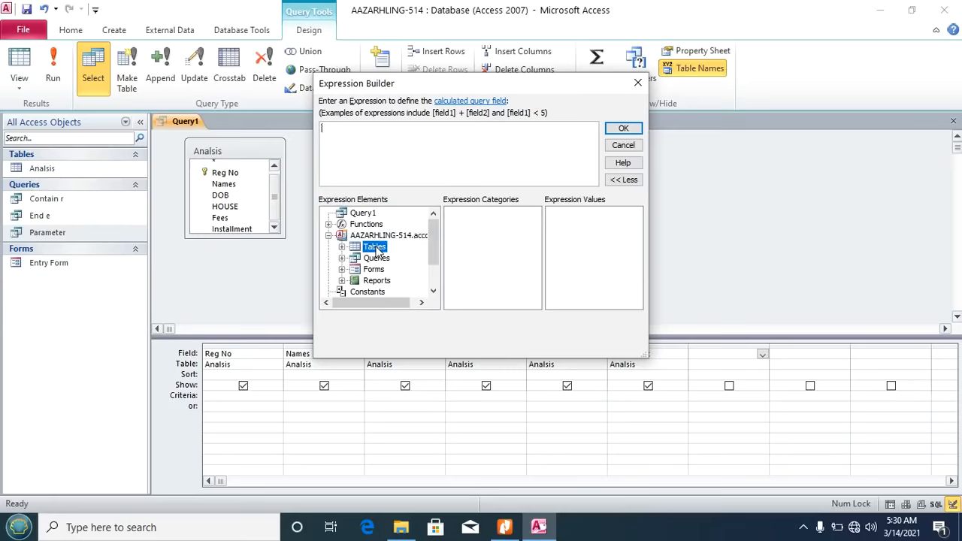
double_click(376, 250)
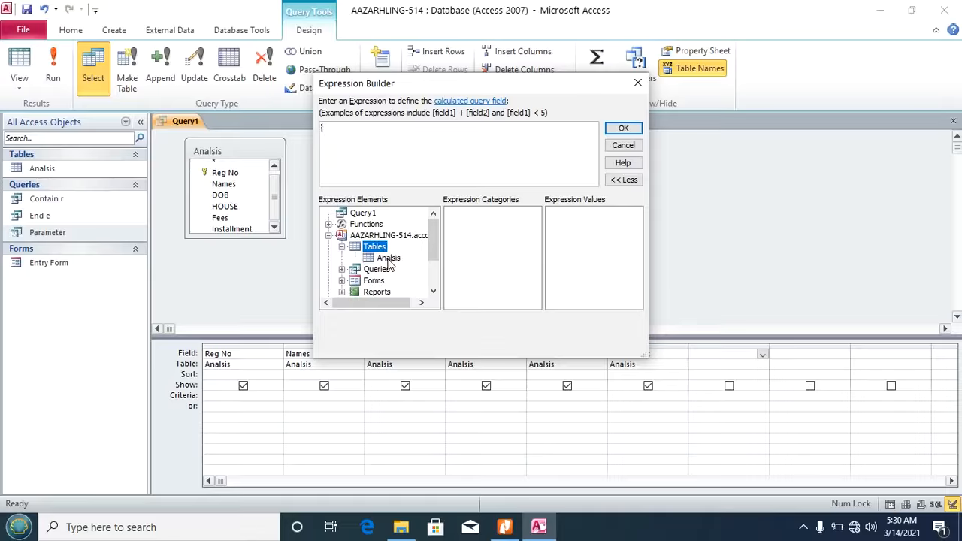
click(388, 259)
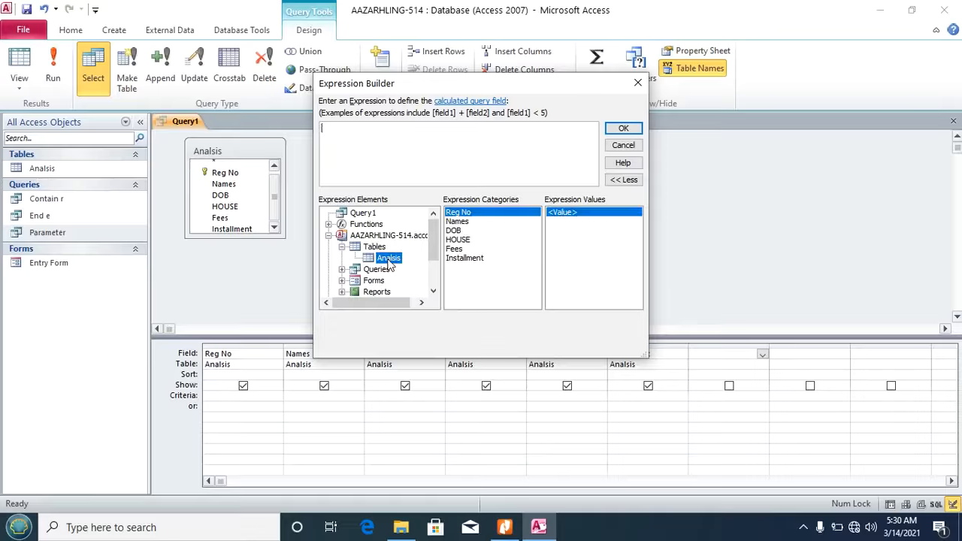
Step: Build the expression Fees * Installment and rename the field from Expr1 to Amount
click(460, 249)
double_click(462, 252)
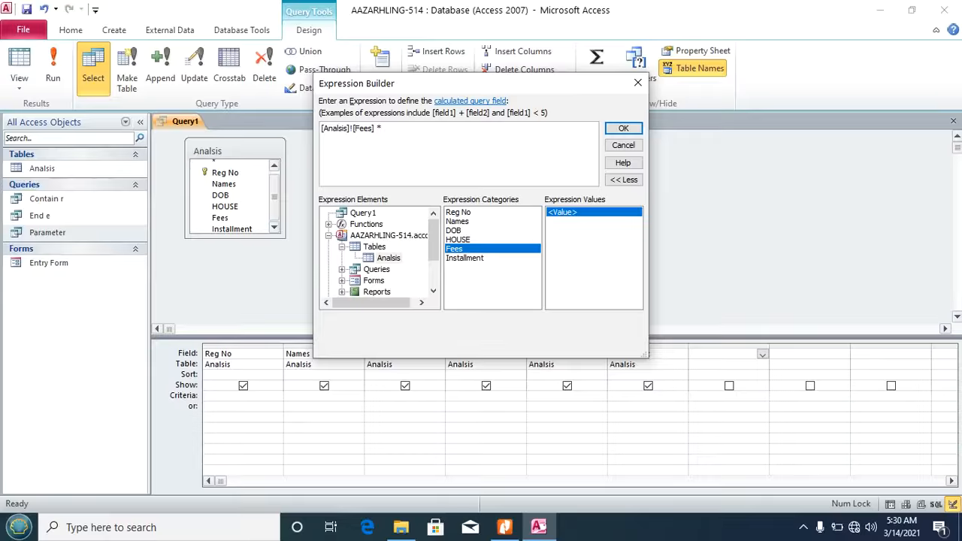
click(475, 260)
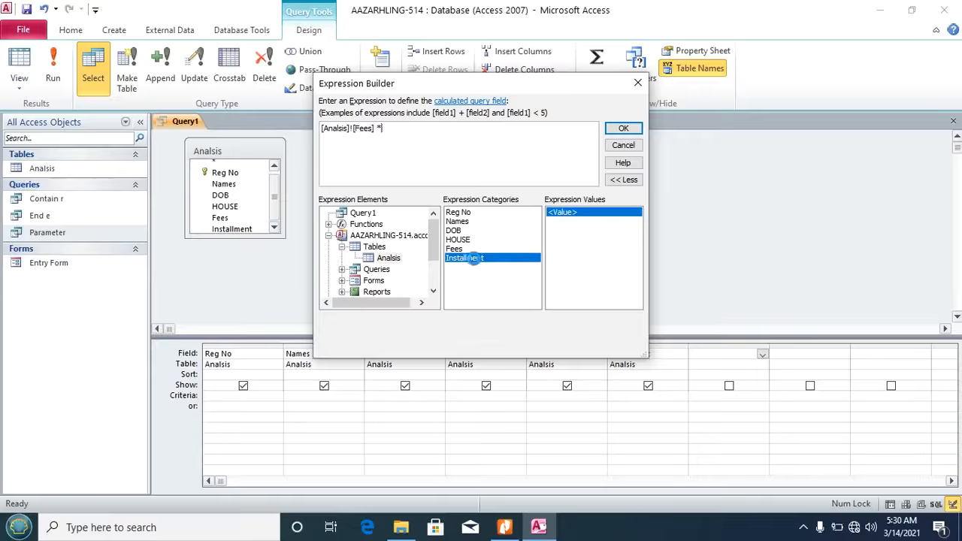
text(*)
double_click(475, 259)
click(624, 130)
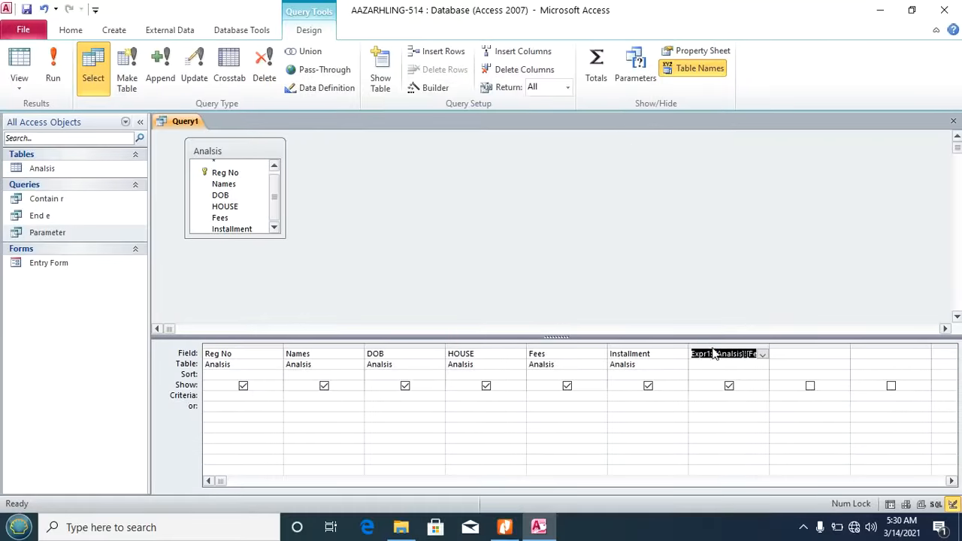
drag(709, 354, 687, 353)
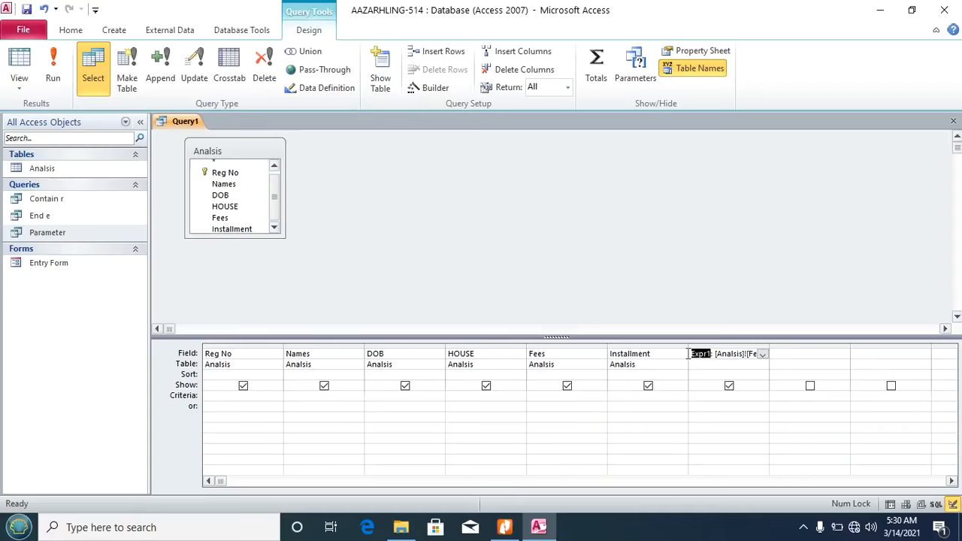
text(Amount)
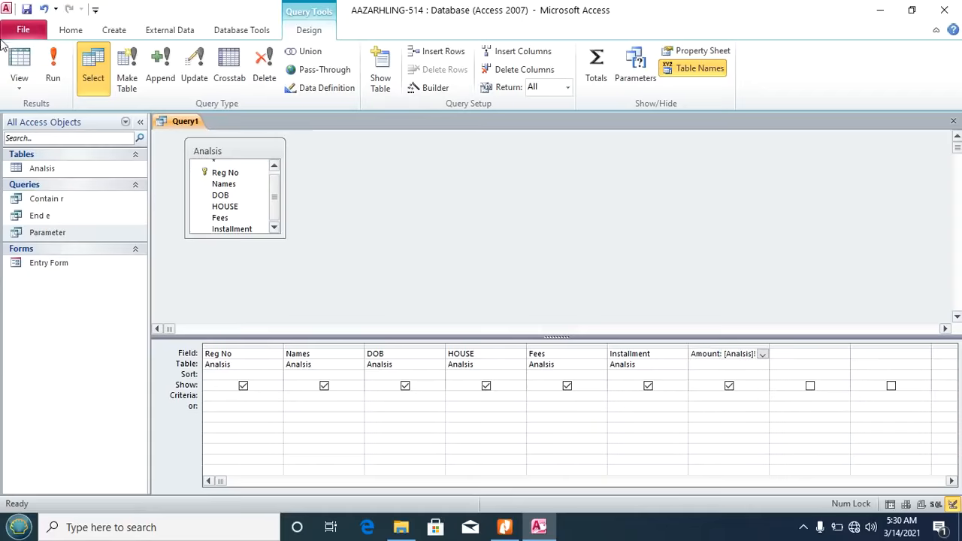
Step: Run the query, save it as 'Total', close it, and return to the task PDF
click(47, 58)
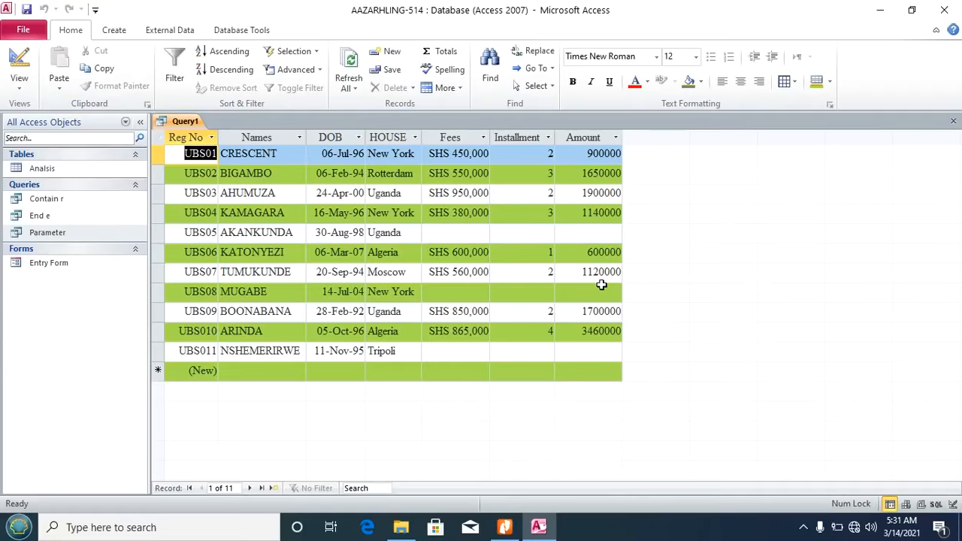
key(ctrl+s)
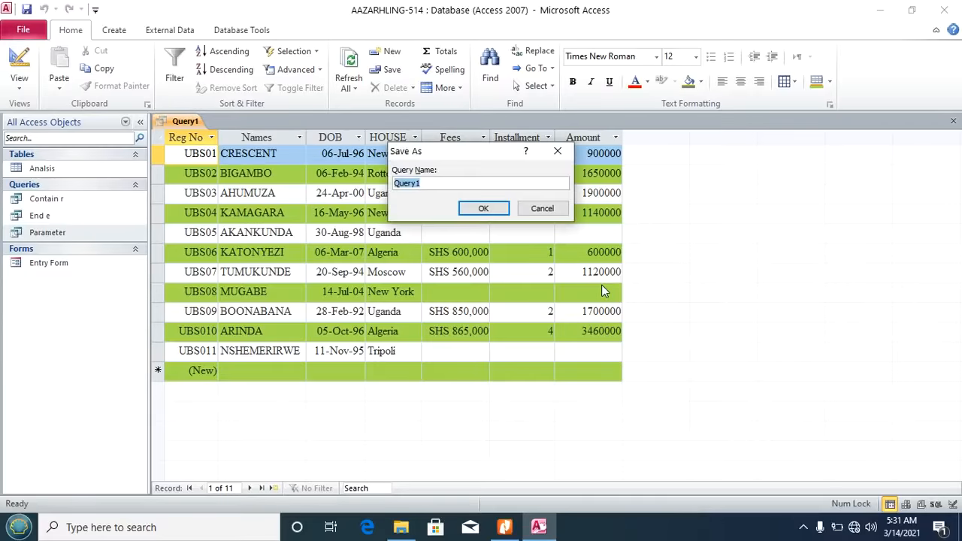
text(T)
click(484, 209)
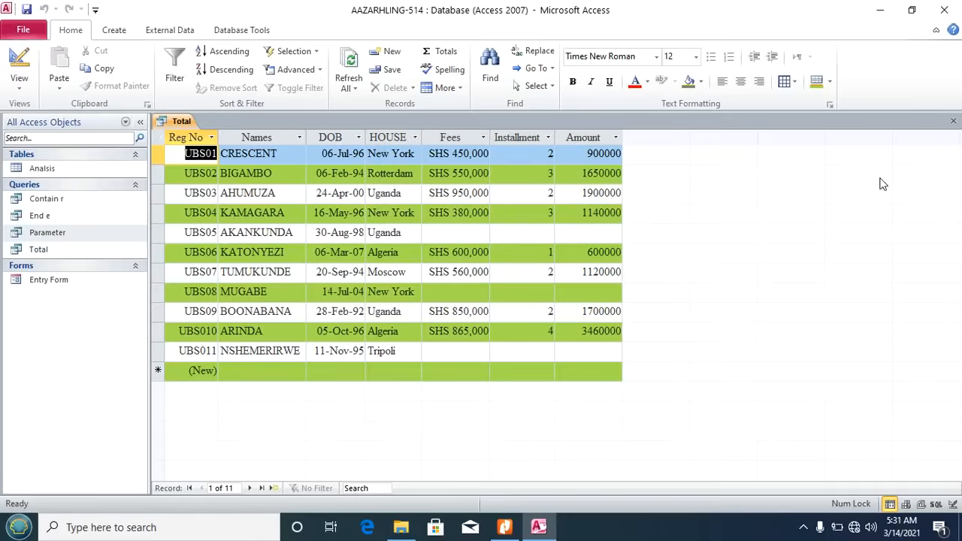
click(953, 121)
click(504, 527)
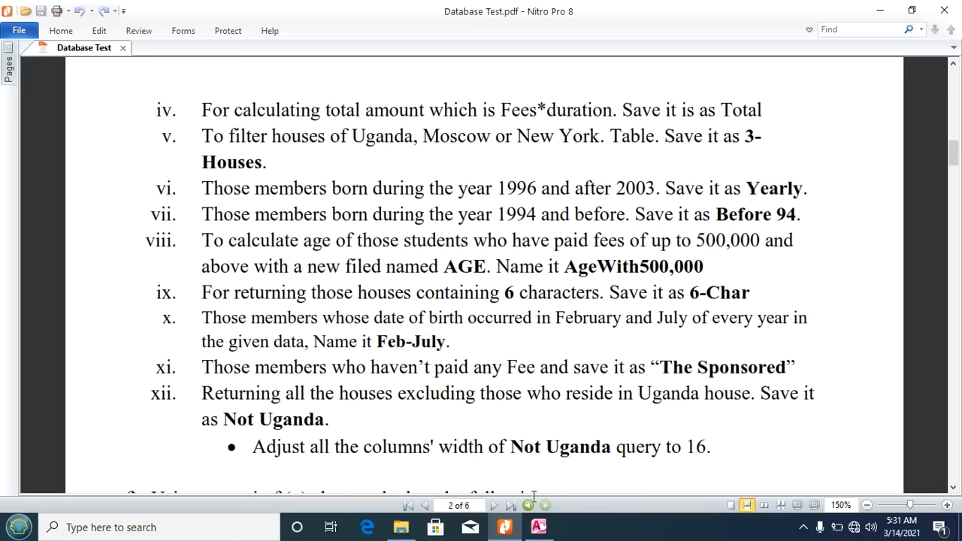
Step: Go back to the Access database after reviewing the remaining query instructions
click(538, 527)
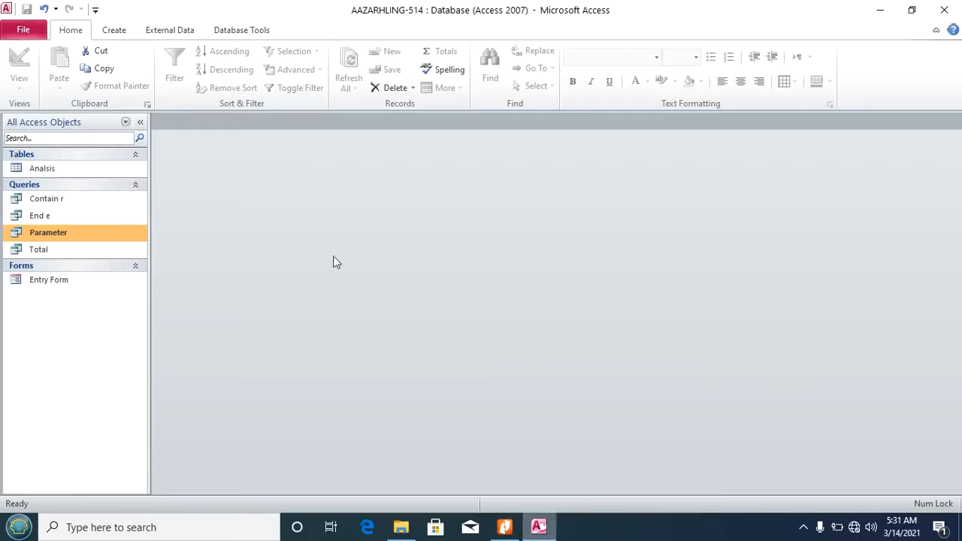
Step: Create a design query from the Analisis table with all six fields, Reg No through Installment, in the grid
click(111, 30)
click(220, 80)
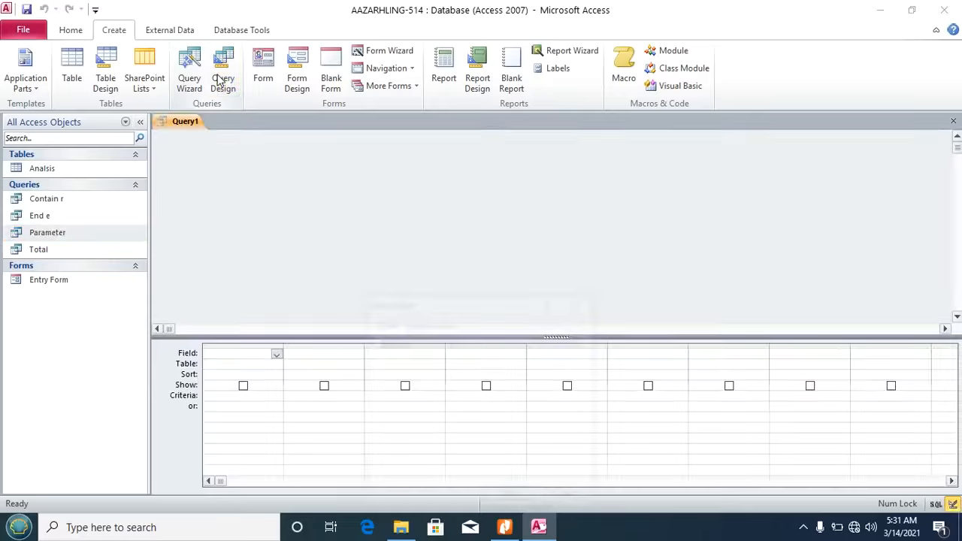
click(508, 499)
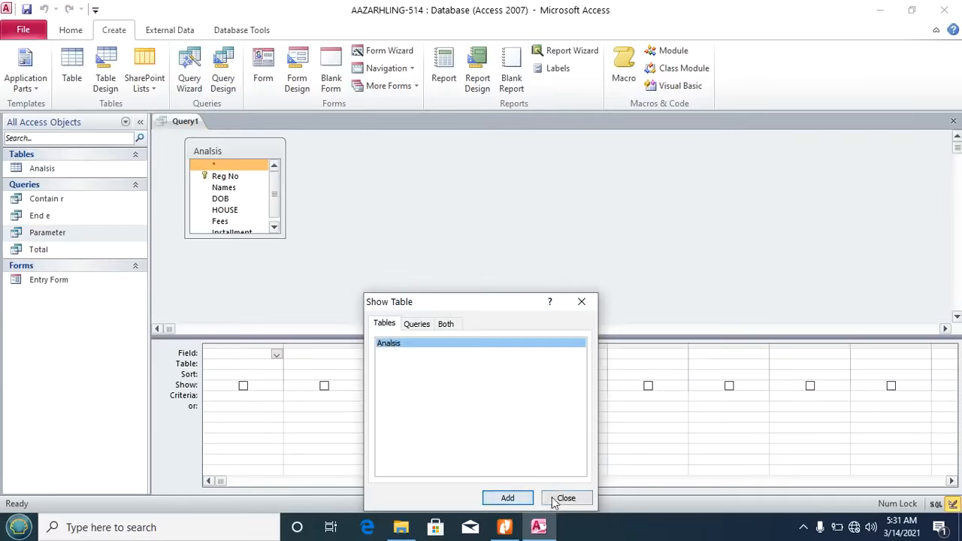
click(563, 498)
double_click(222, 151)
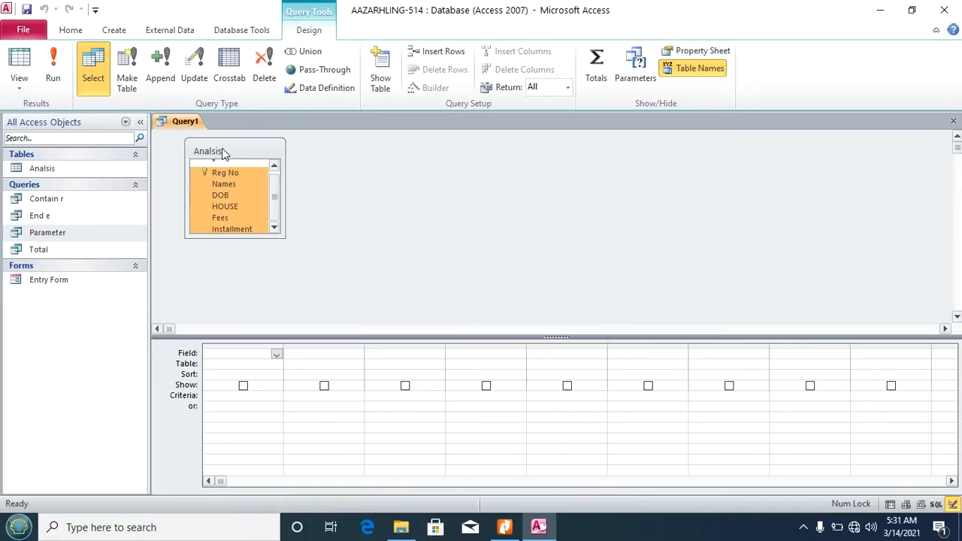
drag(218, 172, 237, 358)
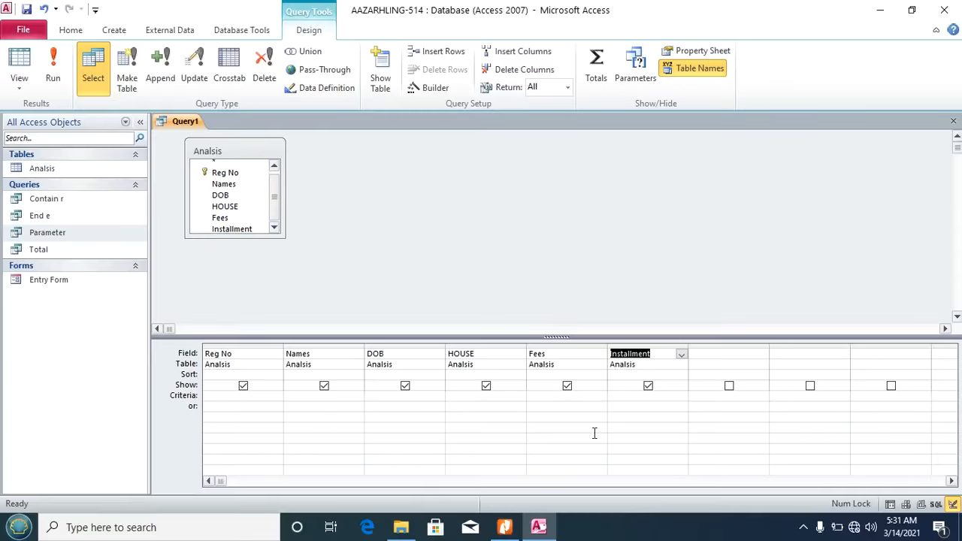
click(505, 396)
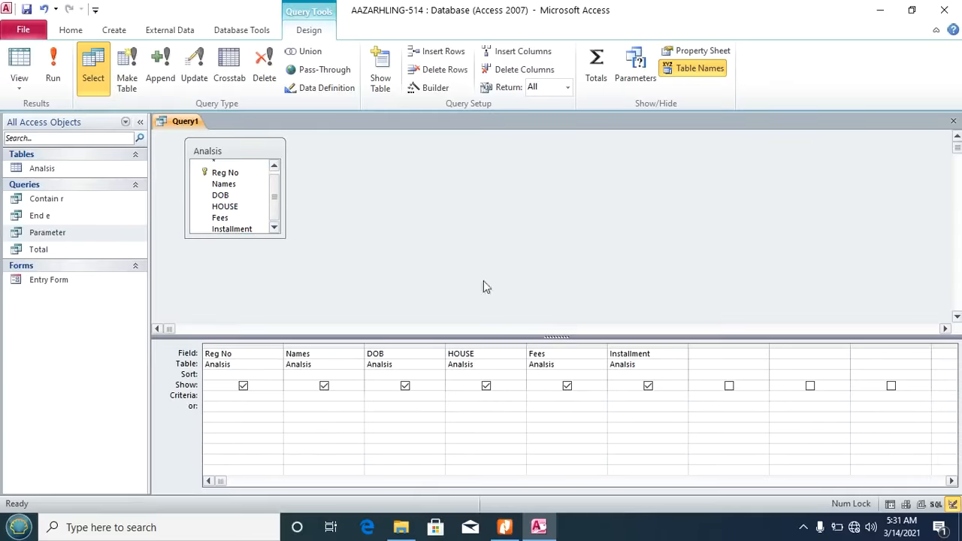
Step: Enter the HOUSE criterion In ("Moscow","Uganda","New York") through the Expression Builder
click(436, 90)
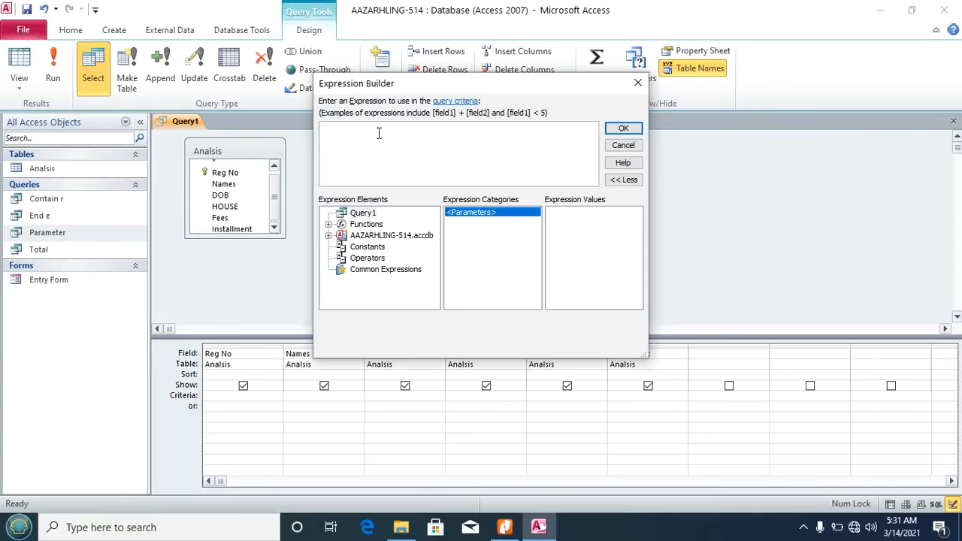
text(In )
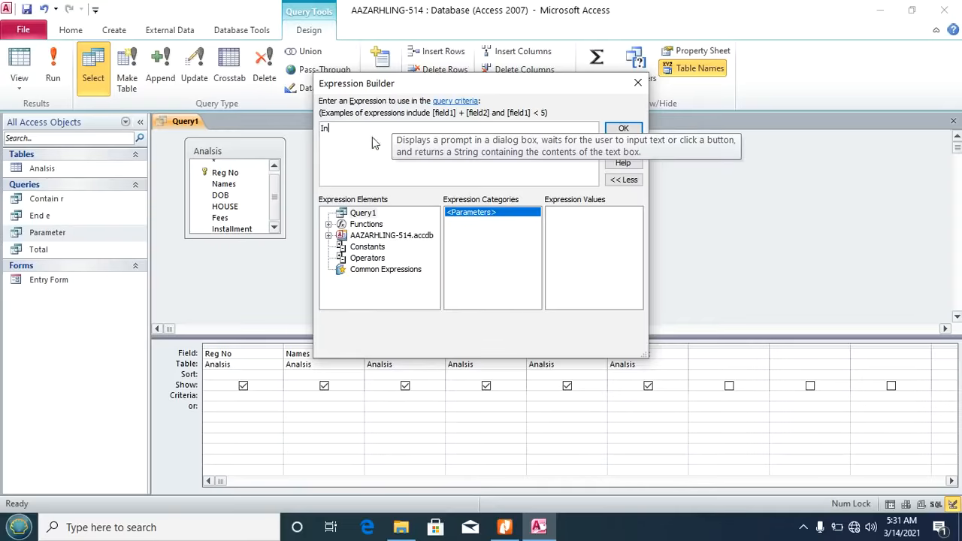
text(("Moscow)
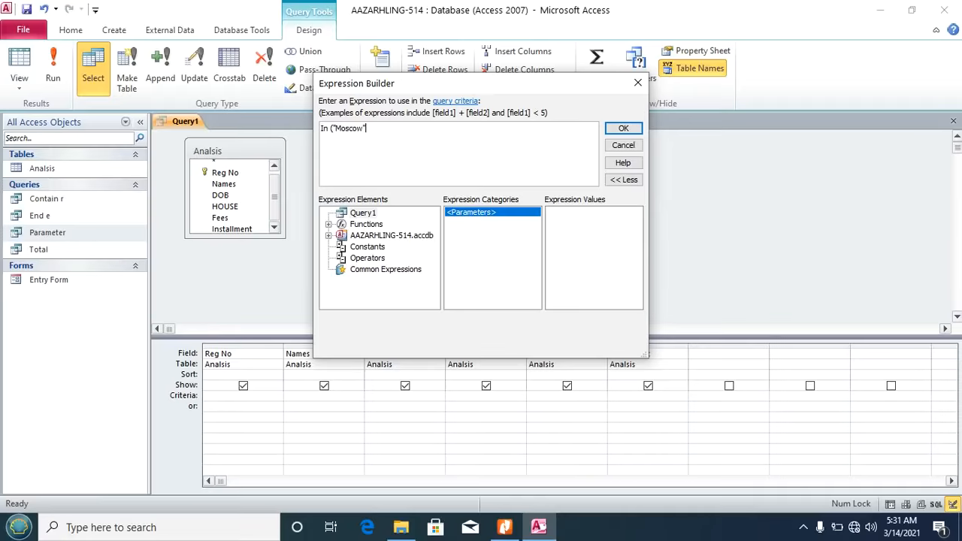
text(","Uganda","New York)
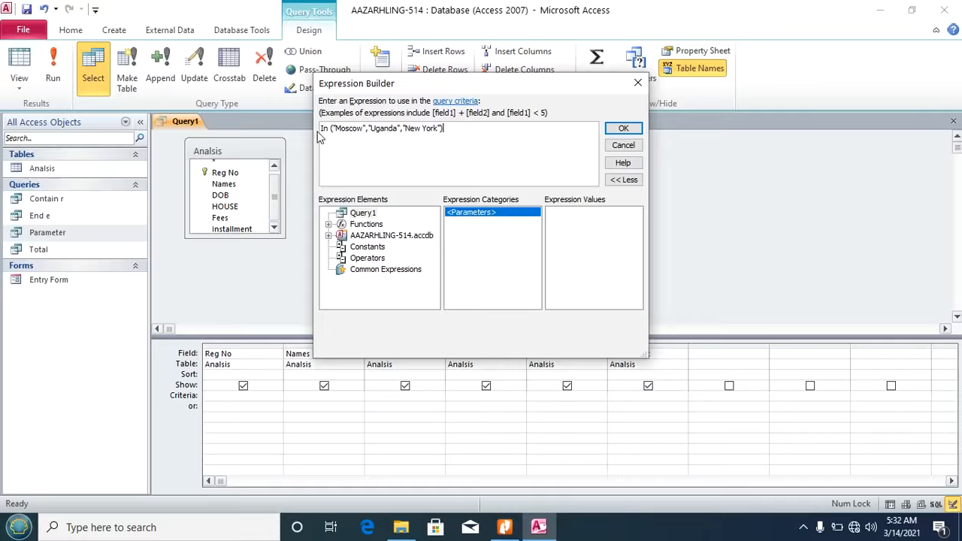
drag(329, 129, 321, 133)
click(622, 129)
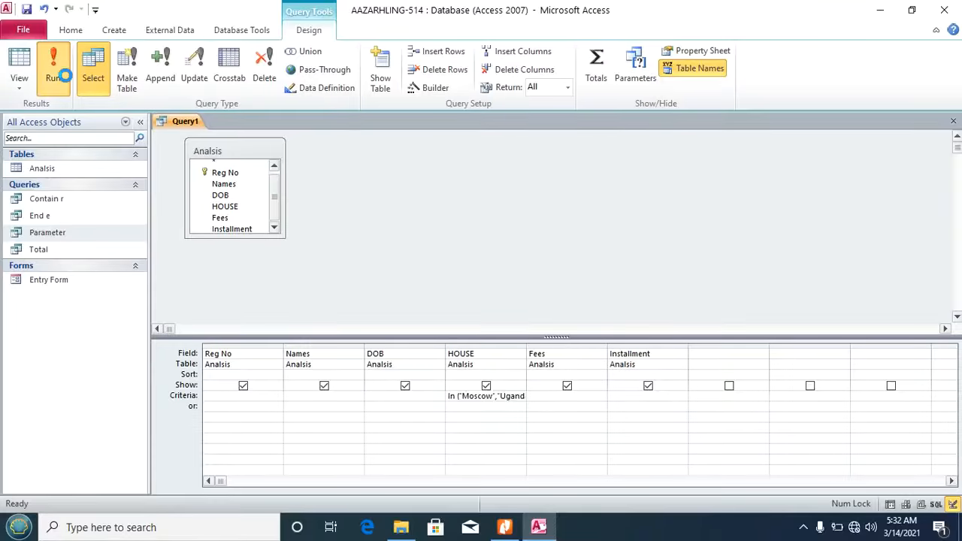
Step: Run the query to get its 7 records, save it as 3-Houses and close it
click(57, 75)
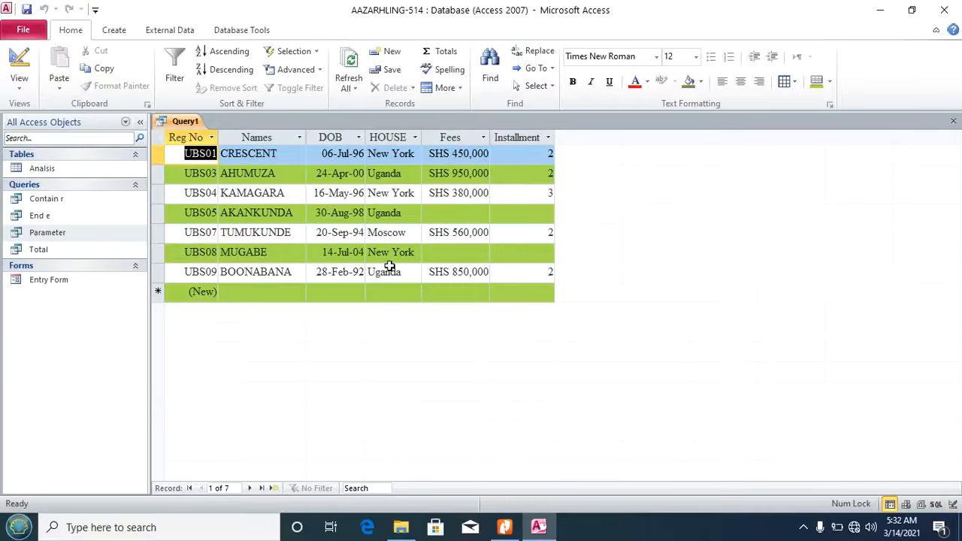
key(ctrl+s)
text(3-Ho)
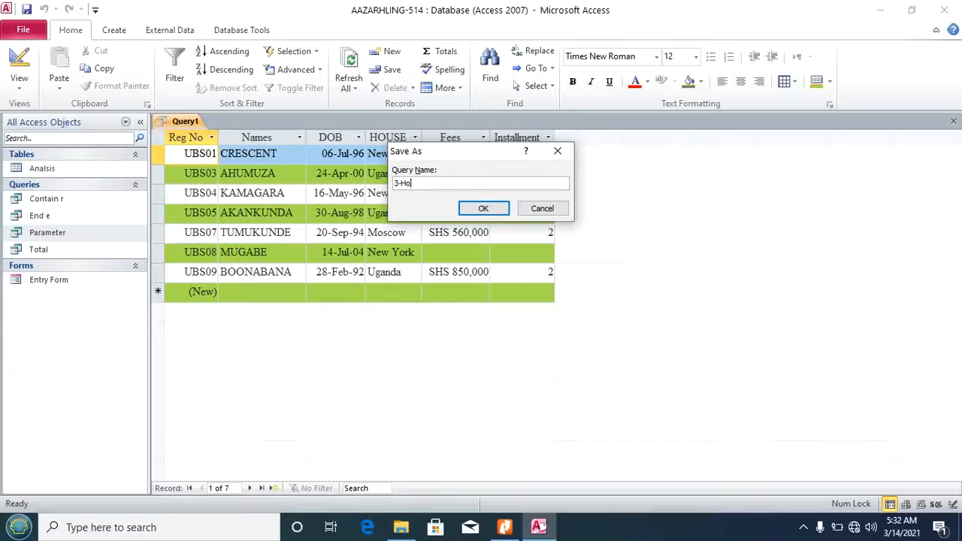
text(uses)
click(468, 212)
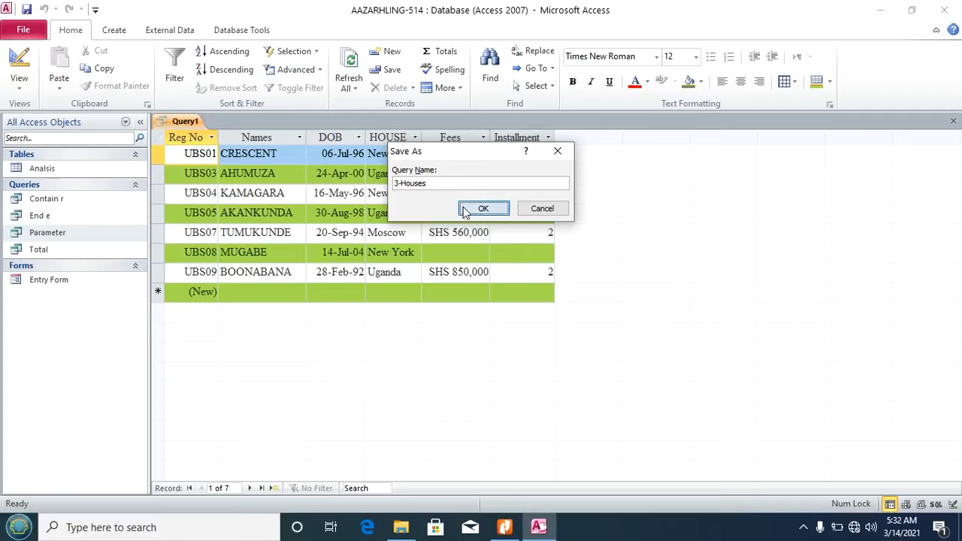
click(954, 121)
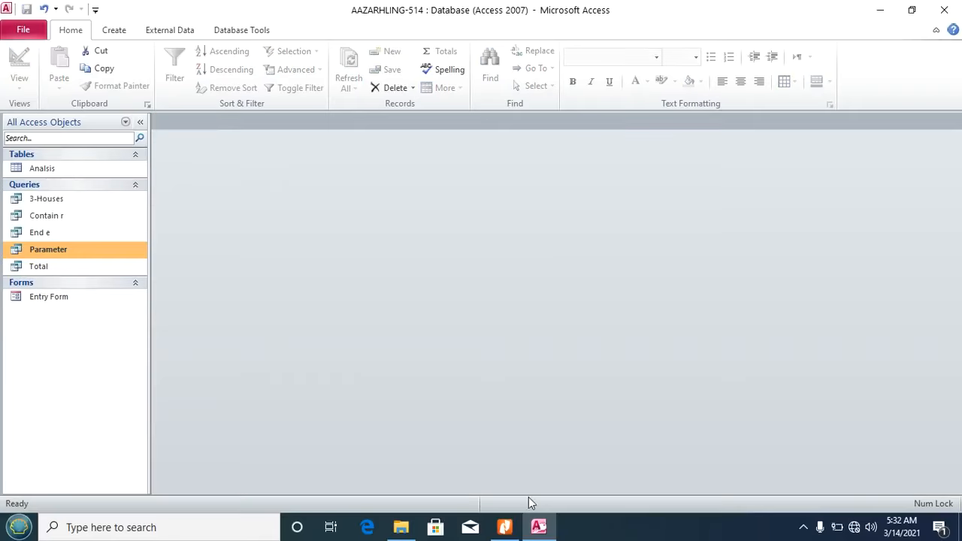
click(505, 527)
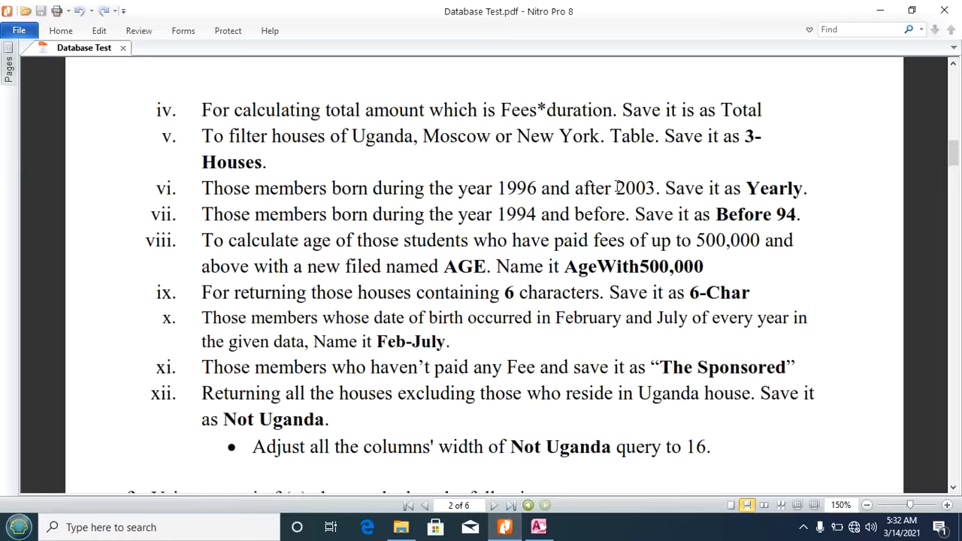
drag(500, 188, 538, 189)
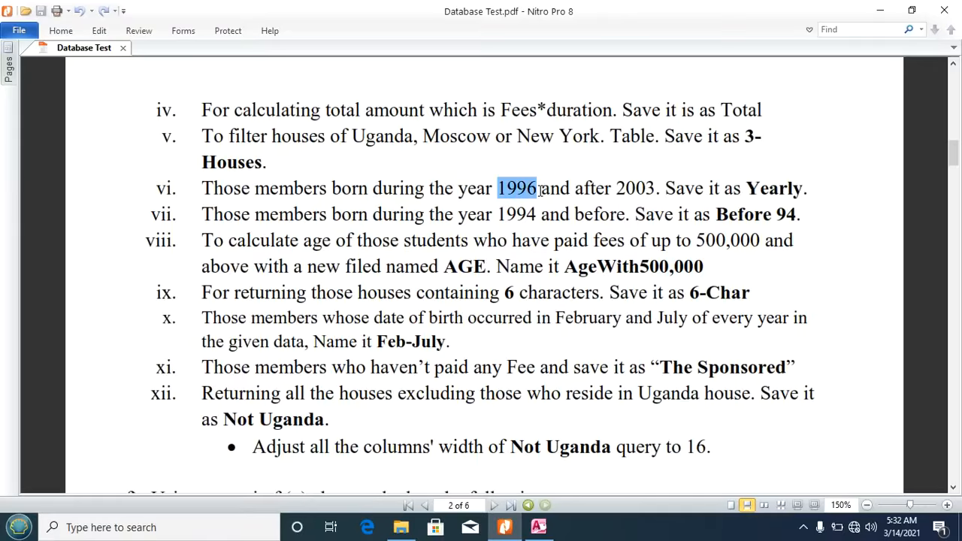
click(624, 188)
drag(618, 188, 647, 189)
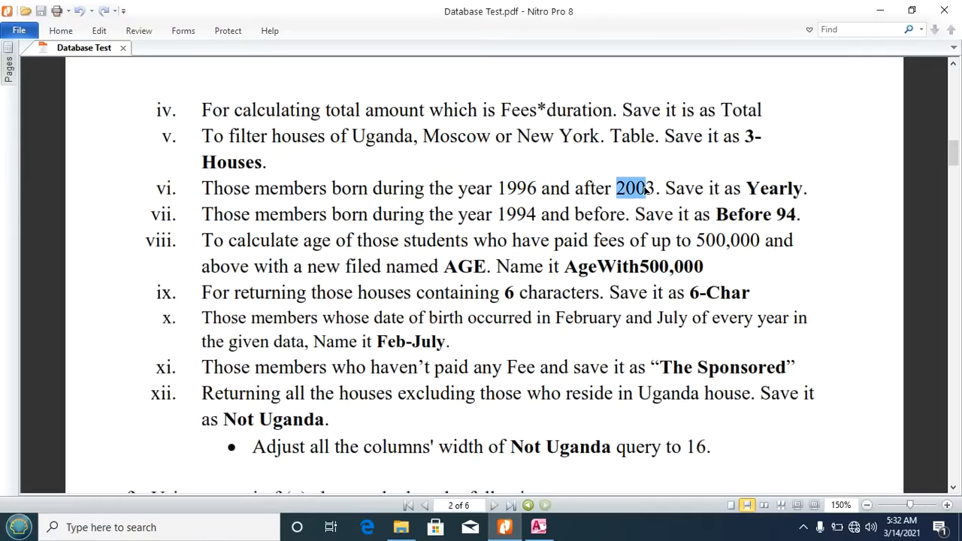
click(803, 529)
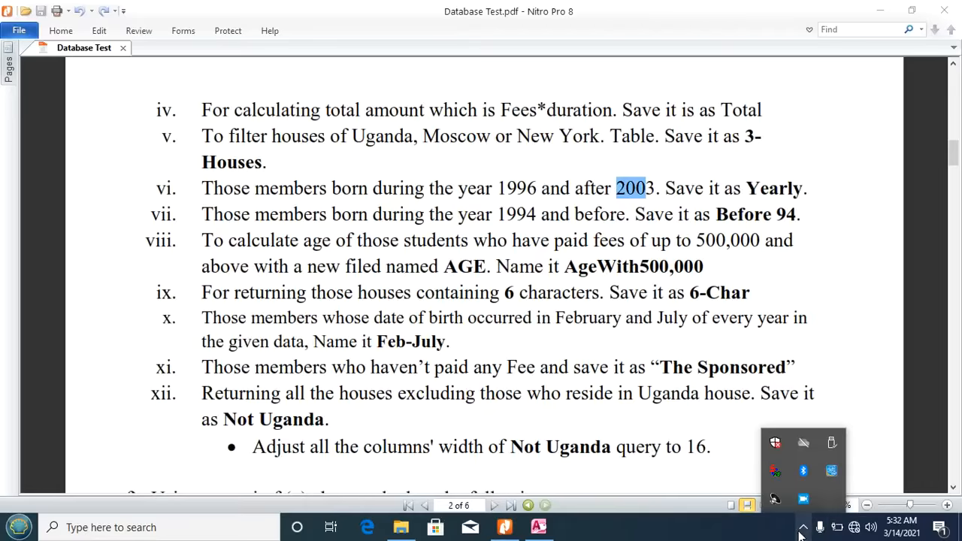
click(530, 286)
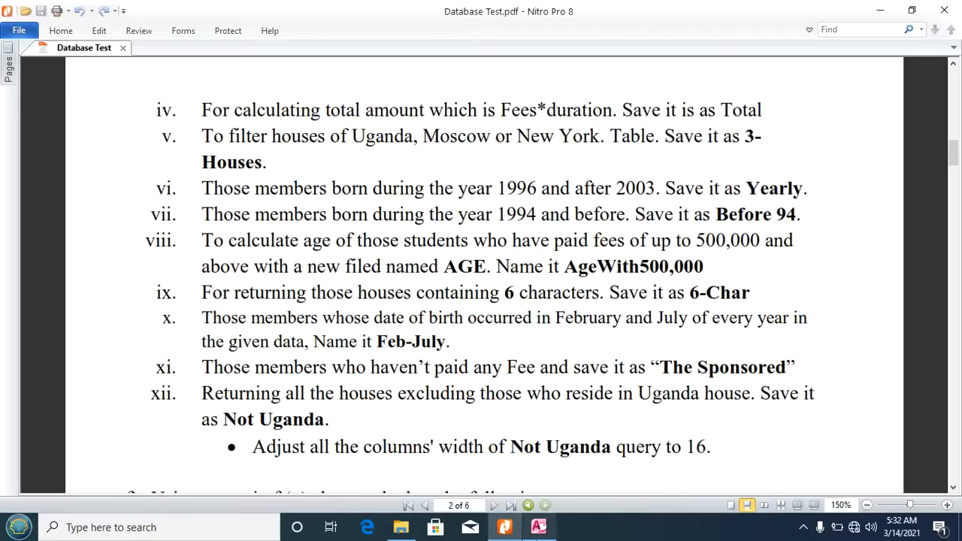
click(538, 527)
Step: Create another design query on Analisis with all six fields, Reg No through Installment, in the grid
click(113, 30)
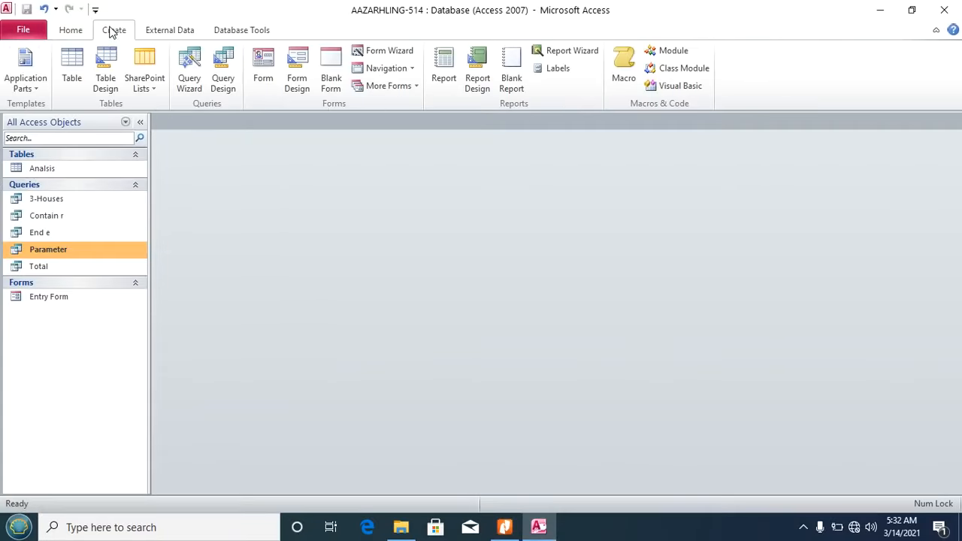
click(223, 79)
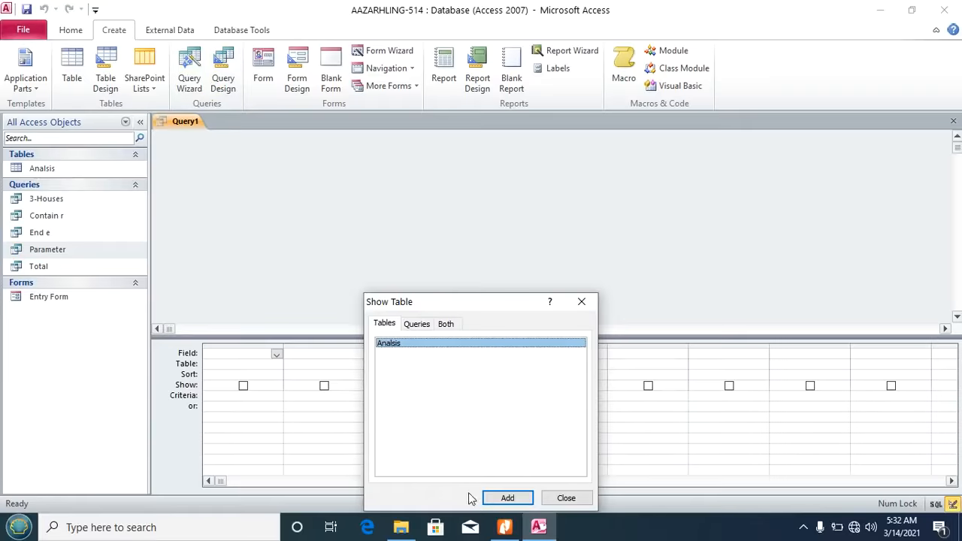
click(502, 499)
click(586, 500)
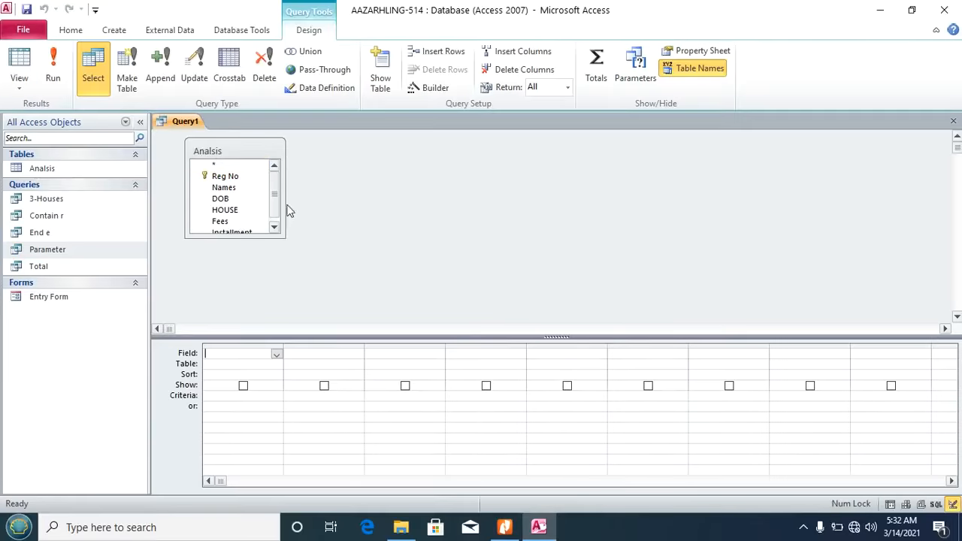
double_click(233, 155)
drag(222, 172, 236, 361)
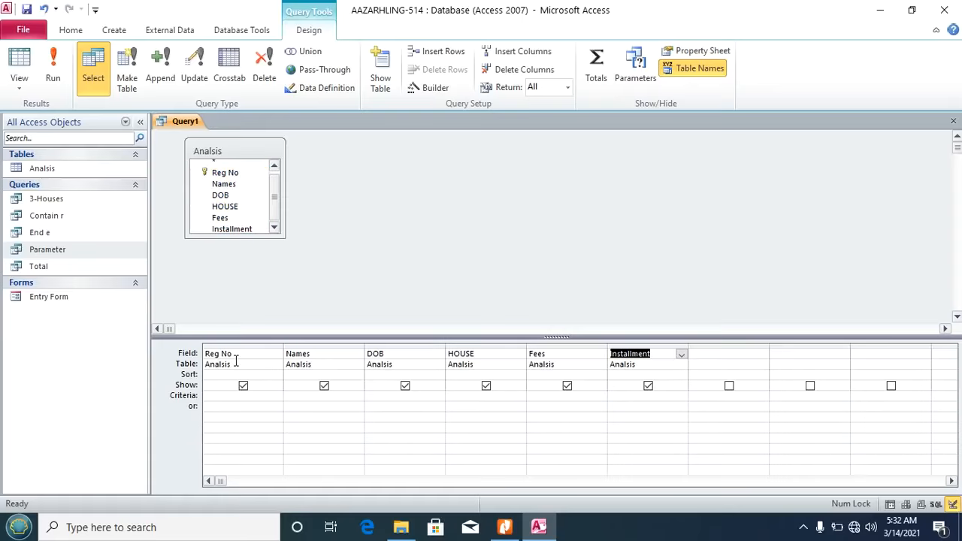
click(392, 397)
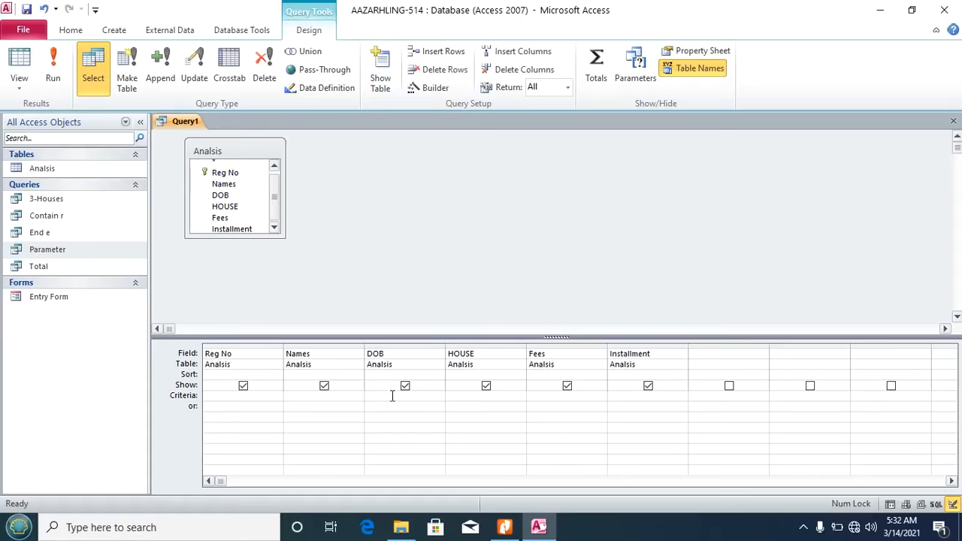
Step: Open the Expression Builder for DOB and check the required year 1996 in the task PDF
click(436, 88)
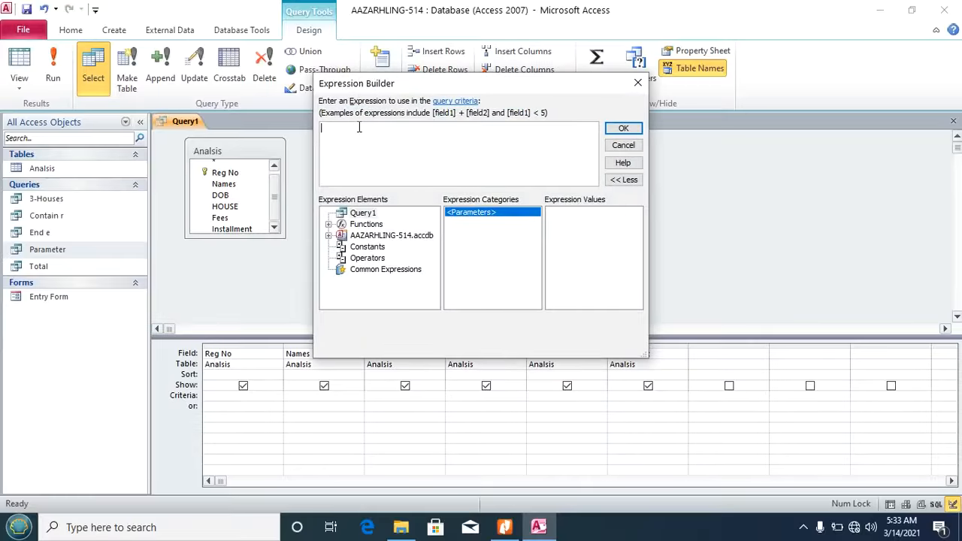
click(504, 527)
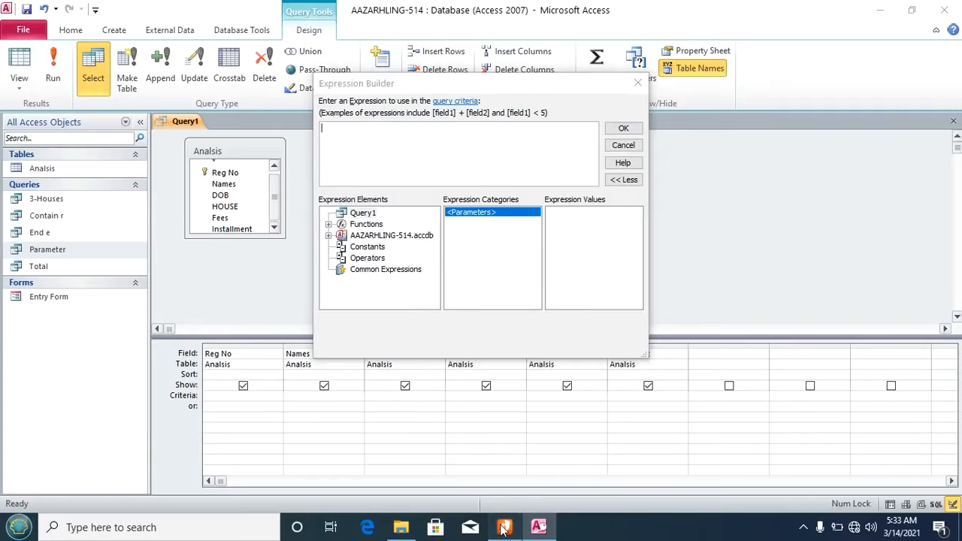
drag(500, 188, 535, 192)
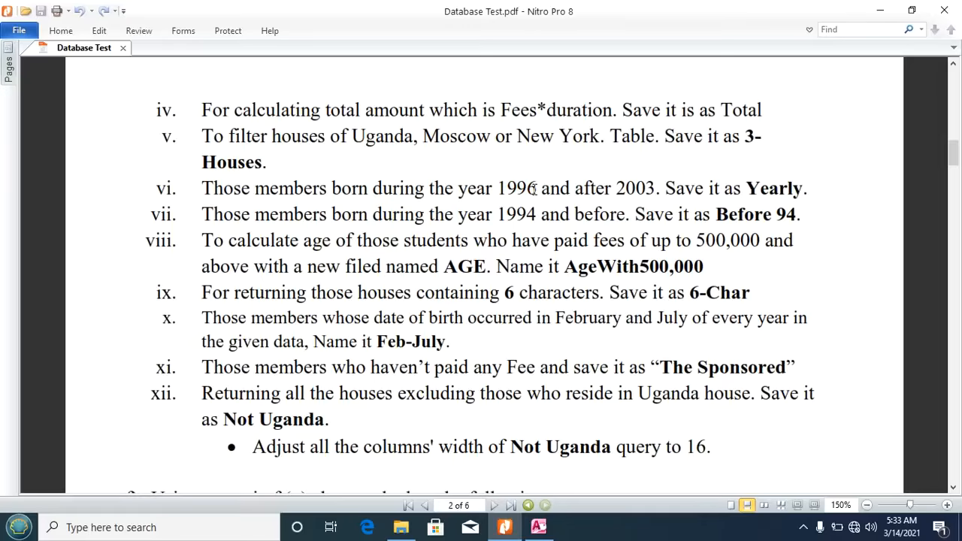
click(539, 527)
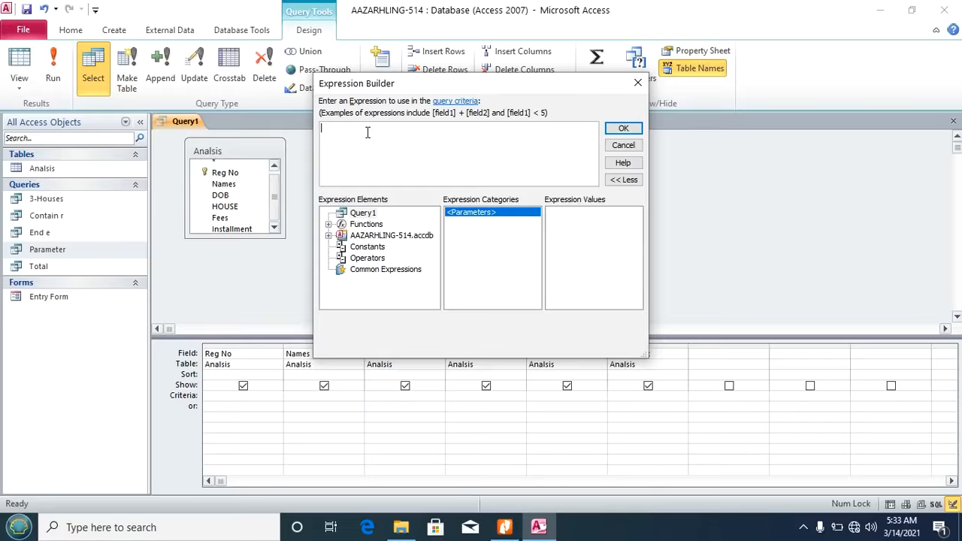
Step: Build the DOB criterion DatePart("yyyy", [Analisis]![DOB])=1996 and apply it
text(Dat)
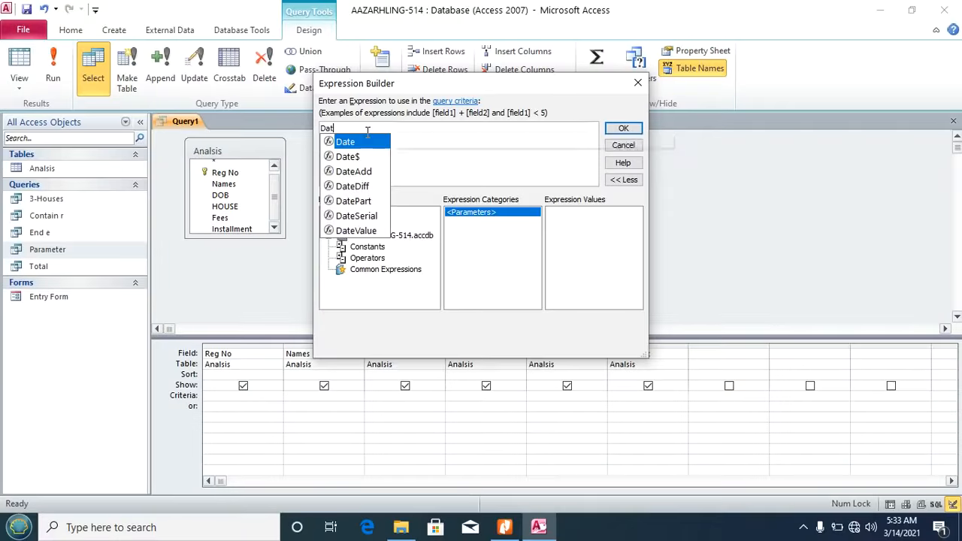
text(ePart)
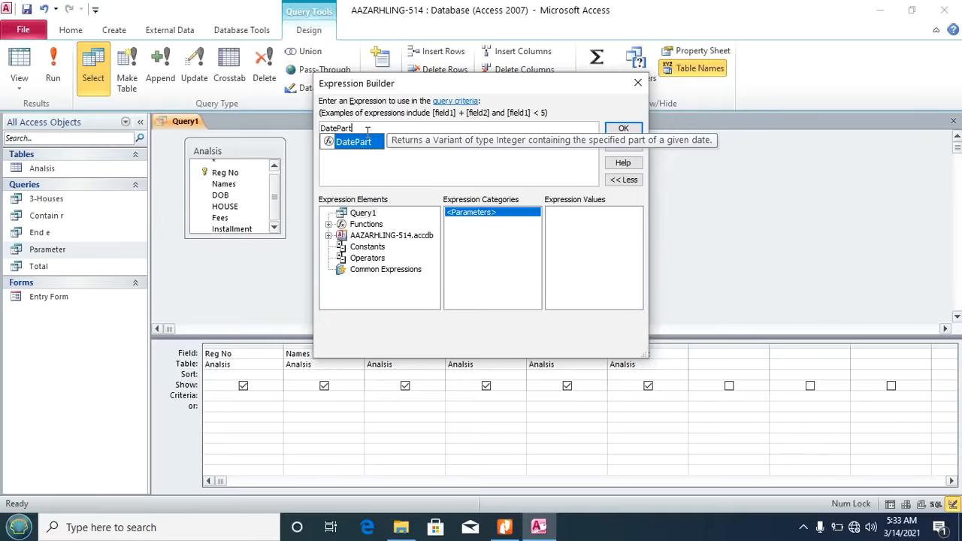
text(()
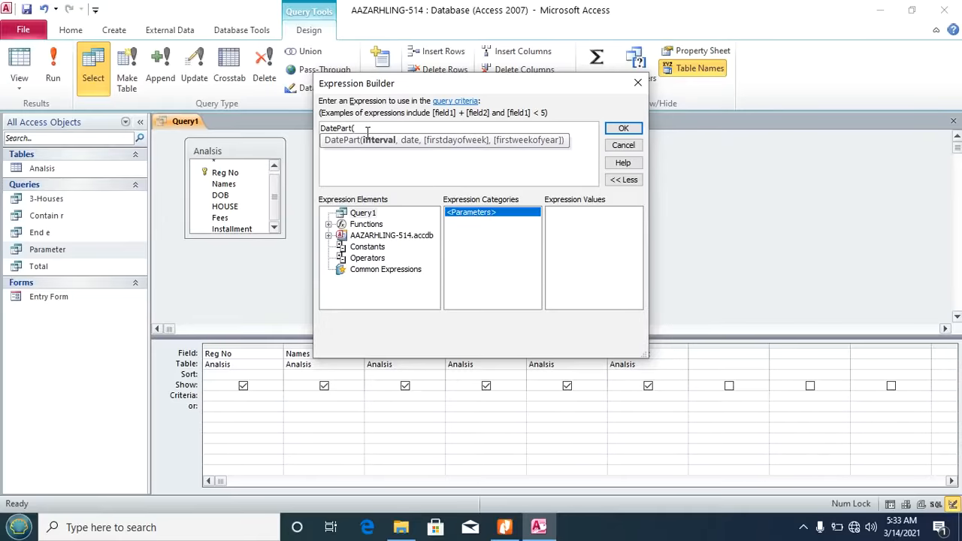
text("yyyy",)
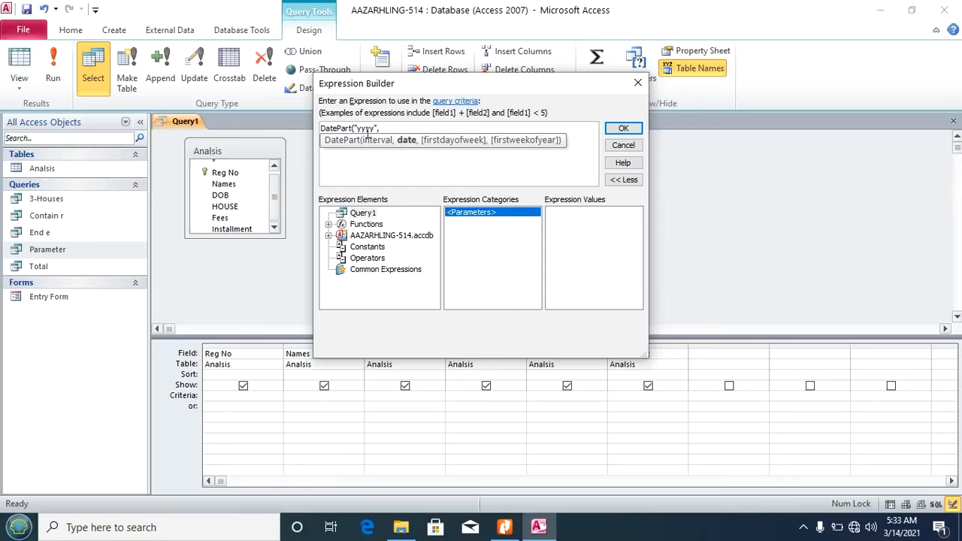
click(370, 238)
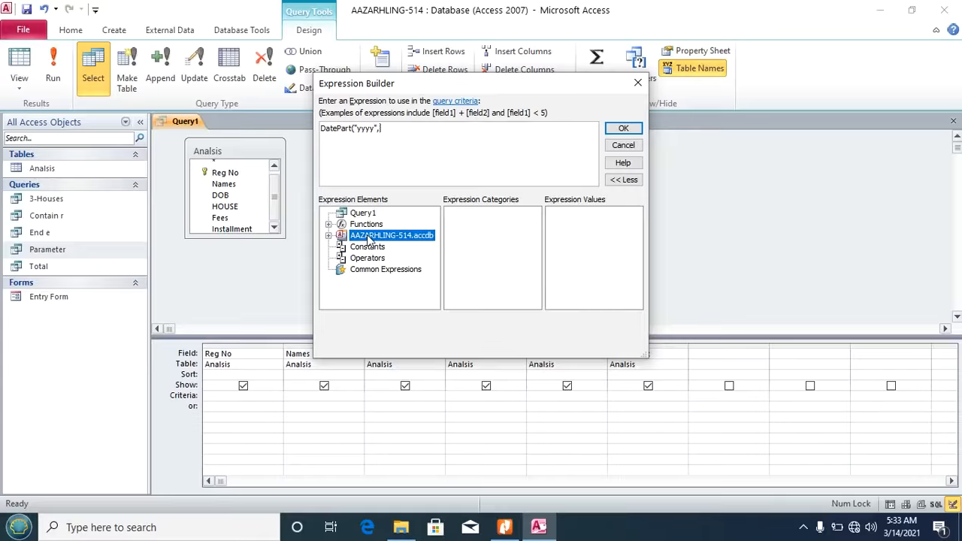
double_click(370, 238)
click(374, 247)
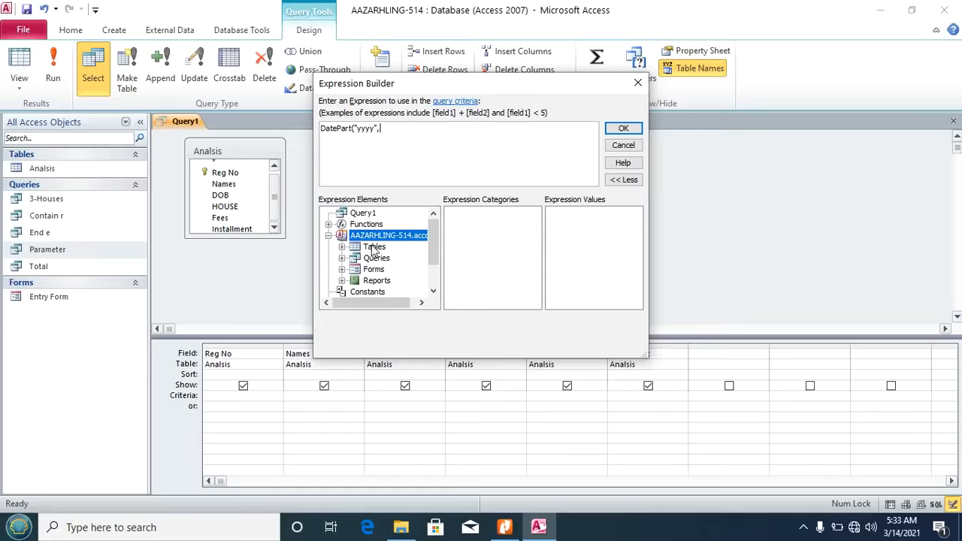
double_click(373, 248)
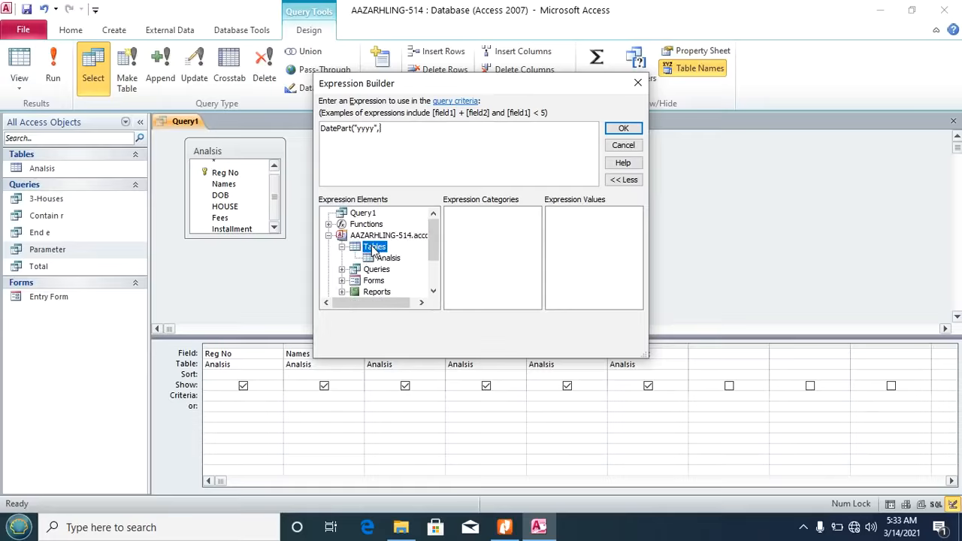
click(387, 260)
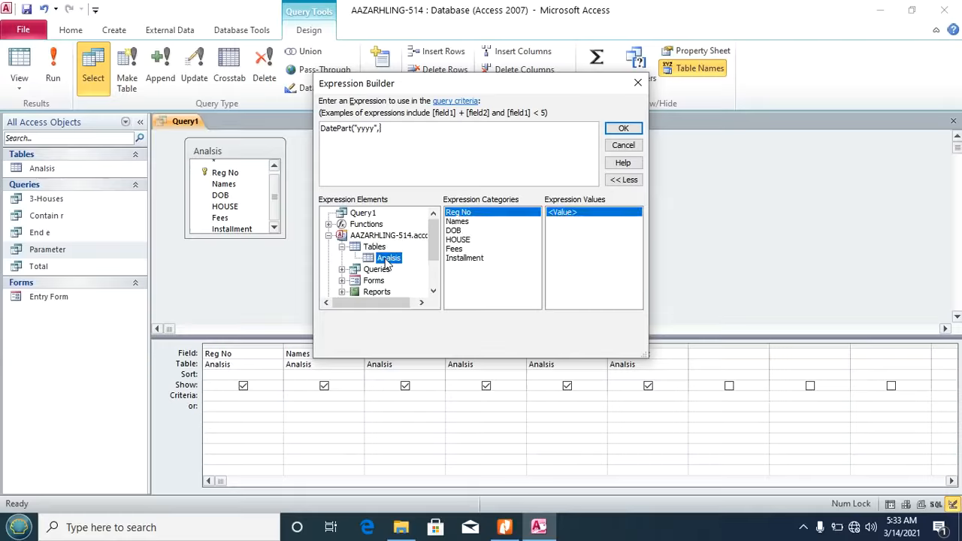
click(457, 231)
double_click(456, 232)
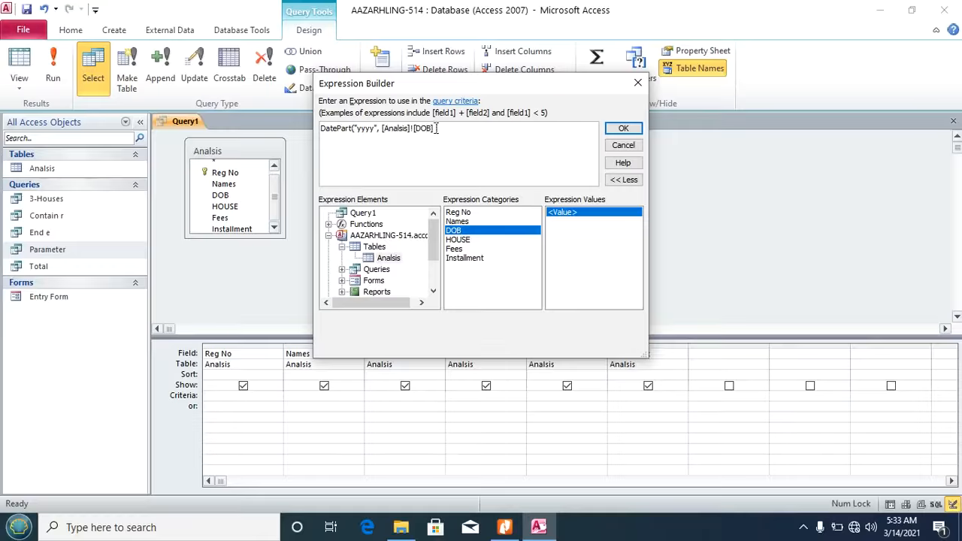
text()=1996)
click(623, 129)
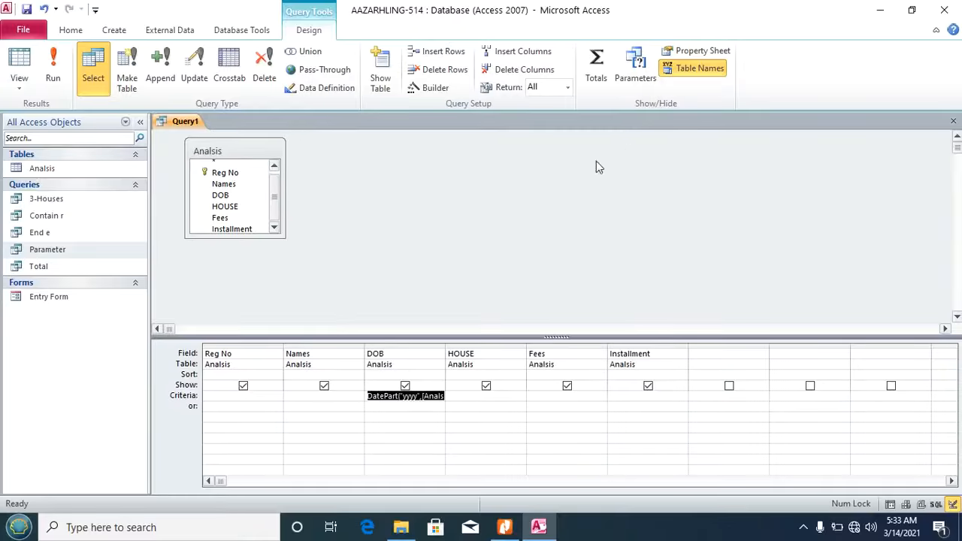
Step: Add an 'or' DOB criterion of >=31/12/2003 using the Expression Builder
click(393, 406)
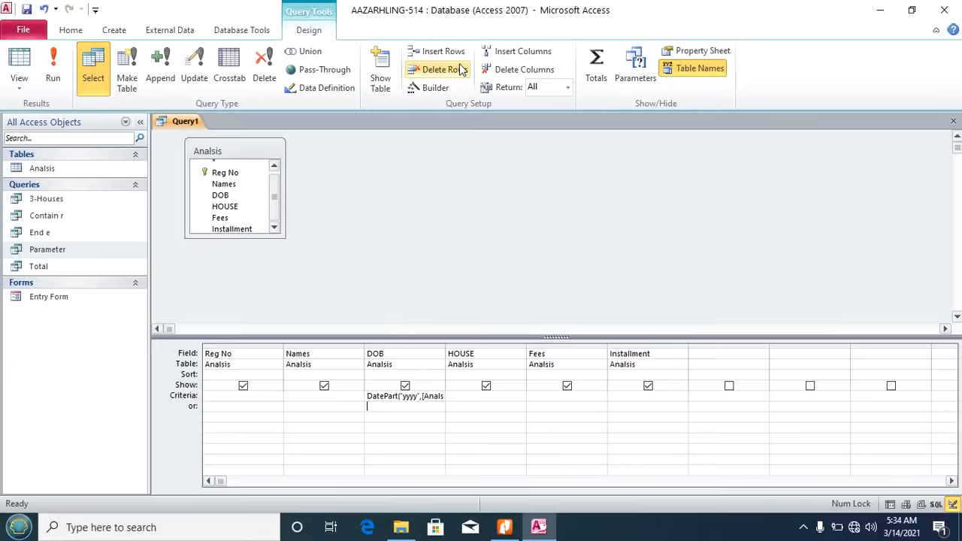
click(436, 88)
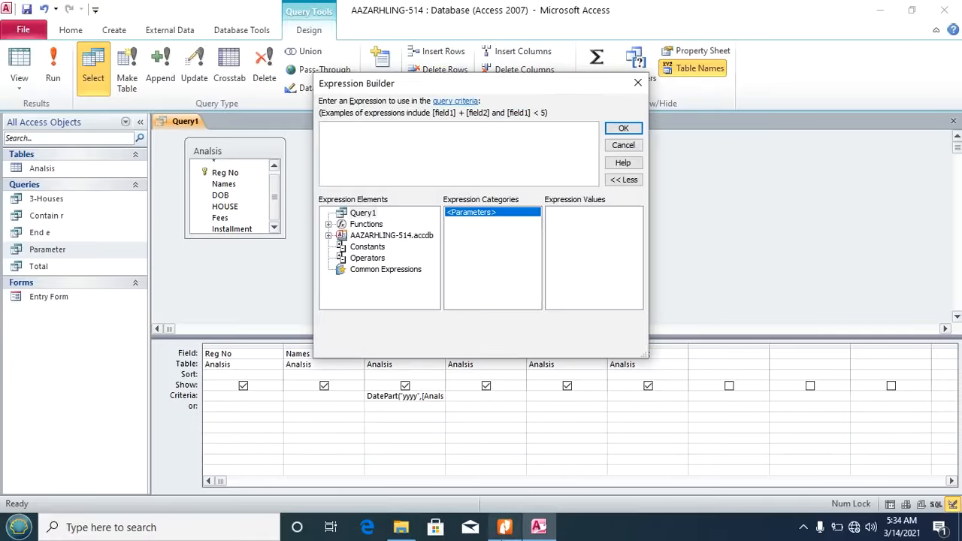
click(504, 527)
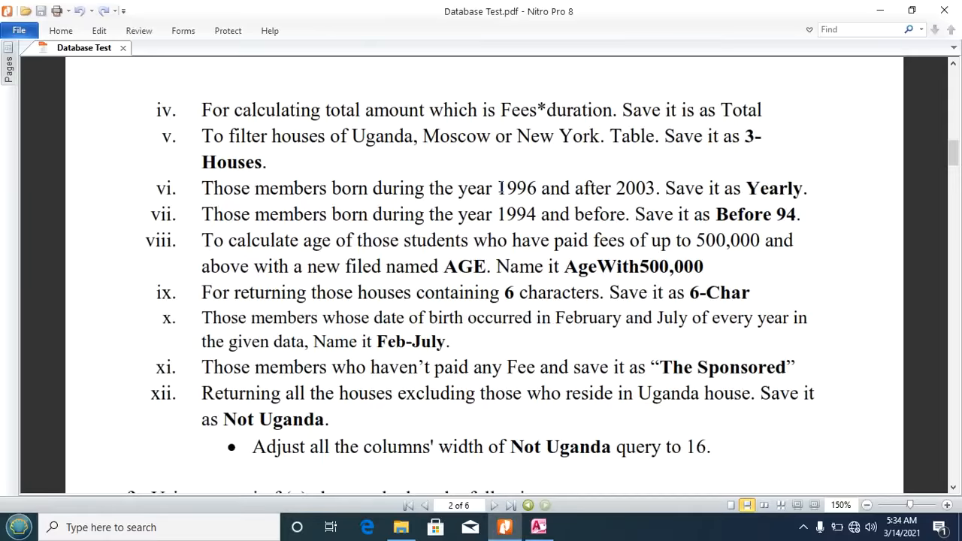
drag(501, 188, 538, 188)
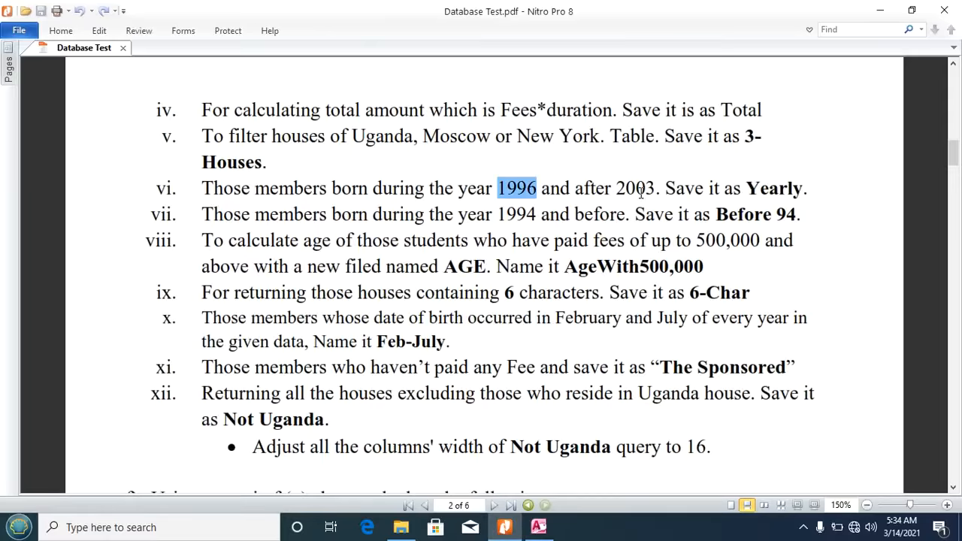
click(538, 527)
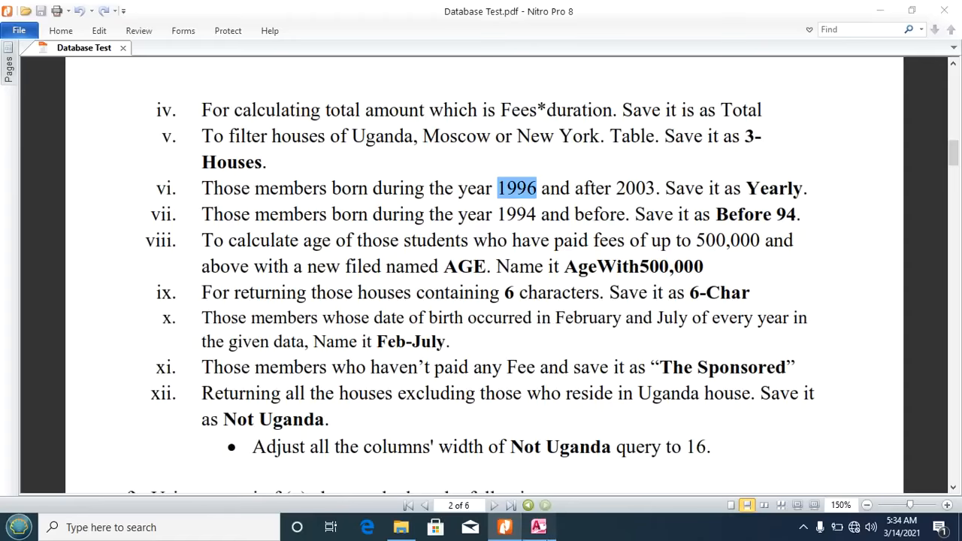
text(>=31/12/2003)
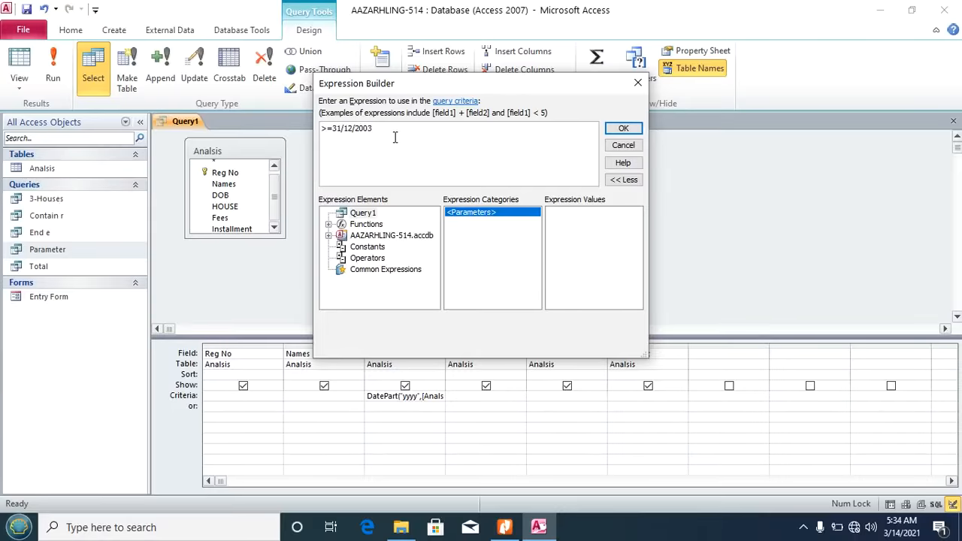
click(623, 130)
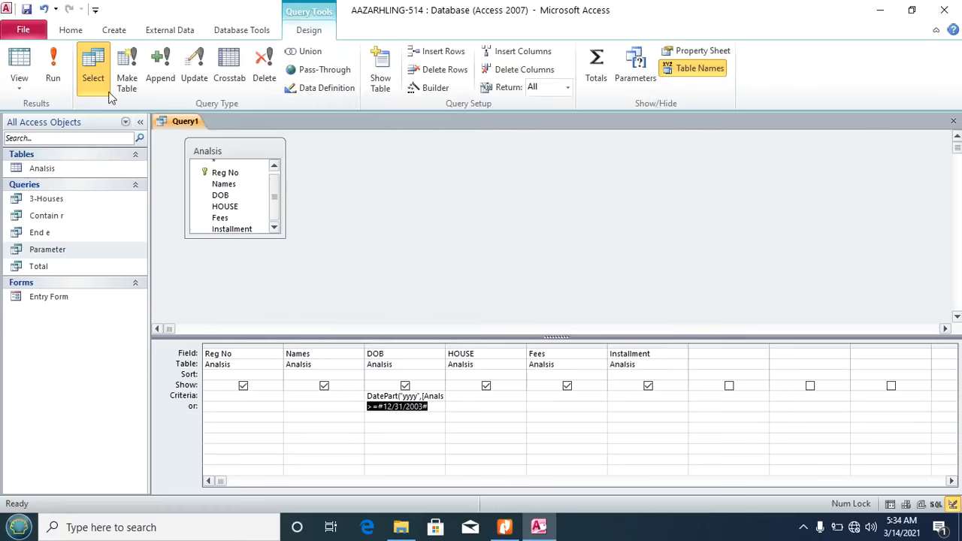
Step: Run the query and review the dates of birth of its 5 records
click(53, 66)
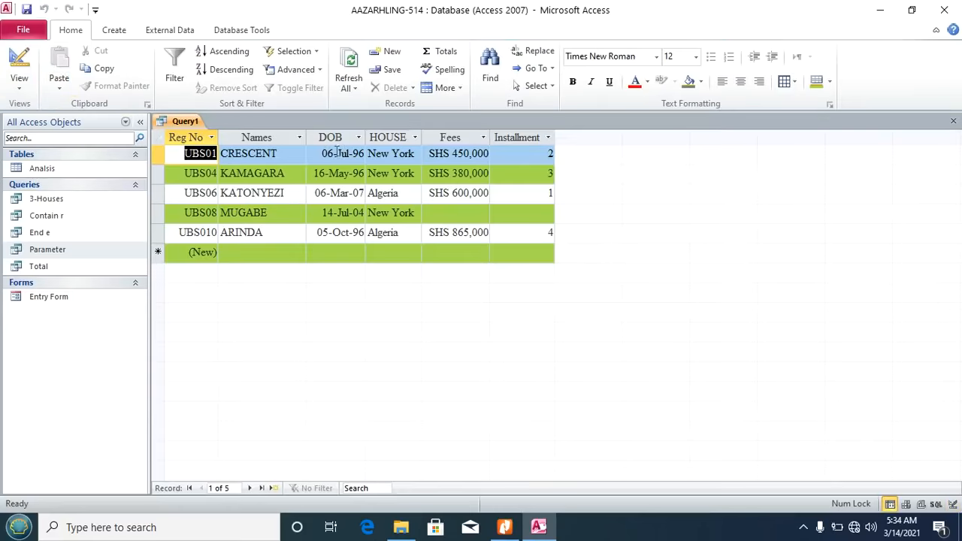
click(349, 153)
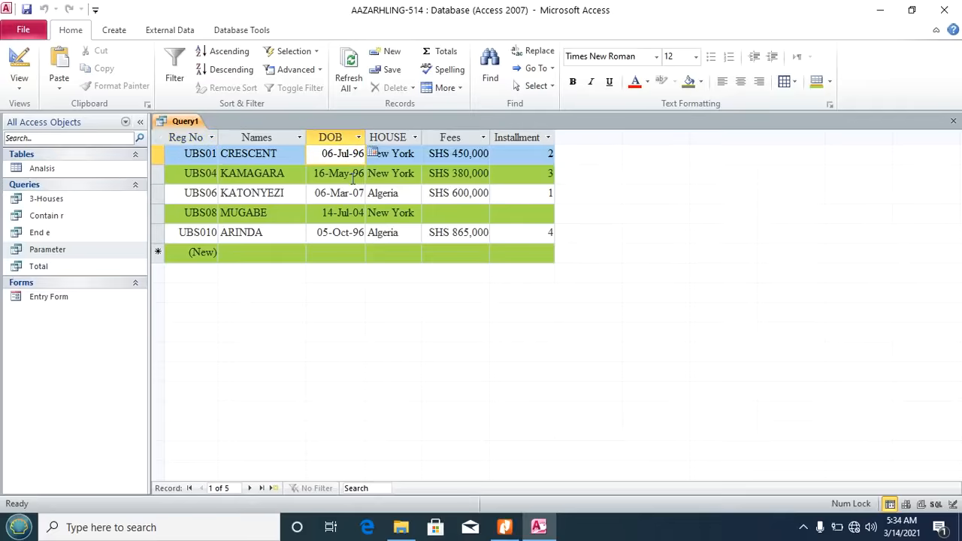
click(352, 176)
click(352, 233)
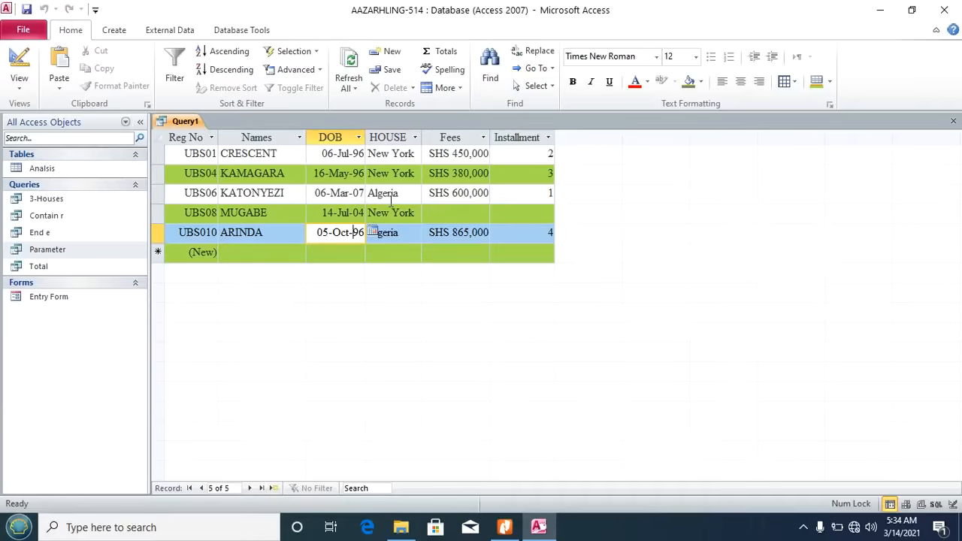
Step: Save the query as Yearly, close it and return to the task PDF
key(ctrl+s)
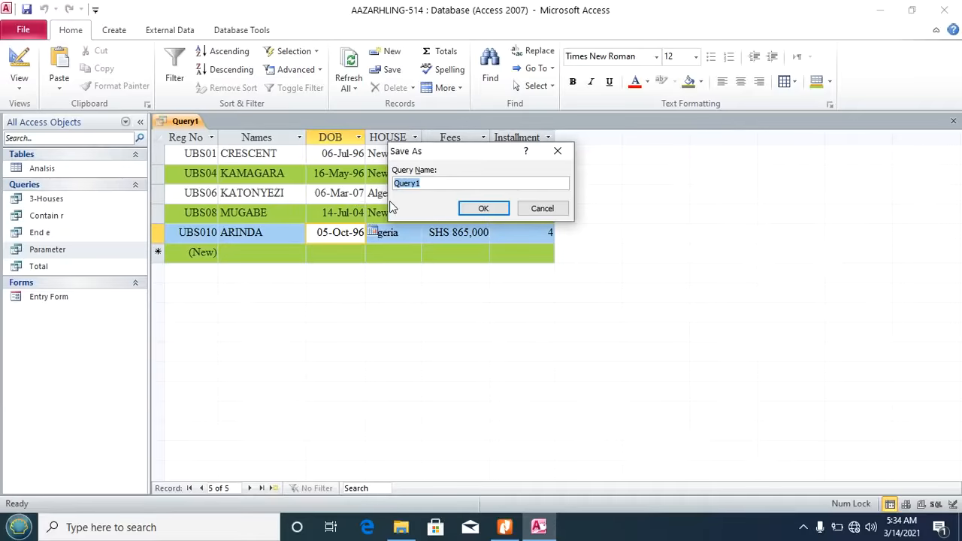
click(504, 527)
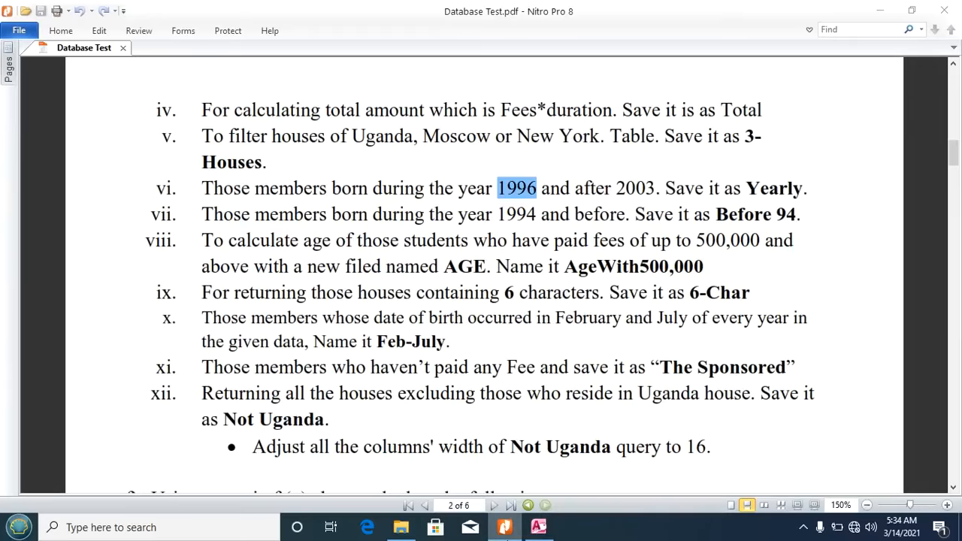
click(538, 527)
text(Yea)
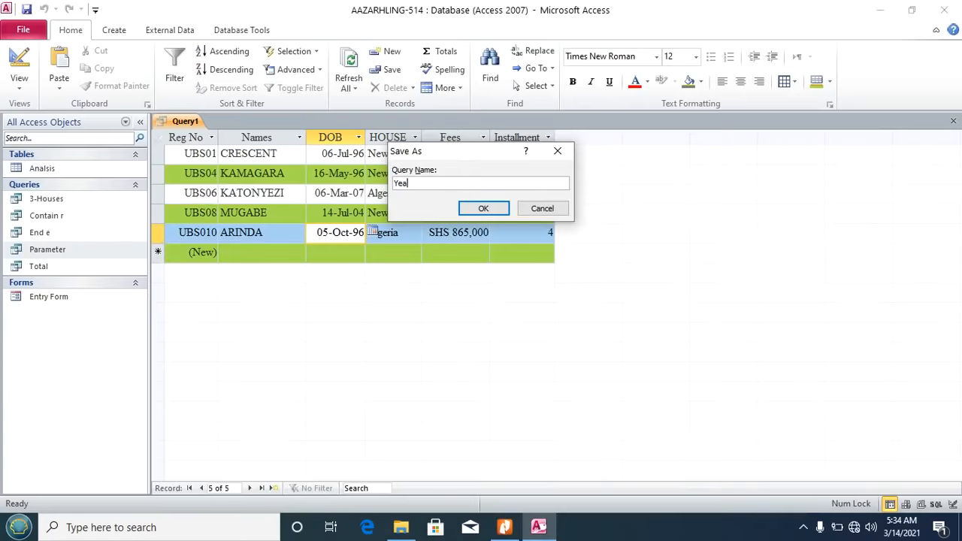
text(rly)
click(481, 209)
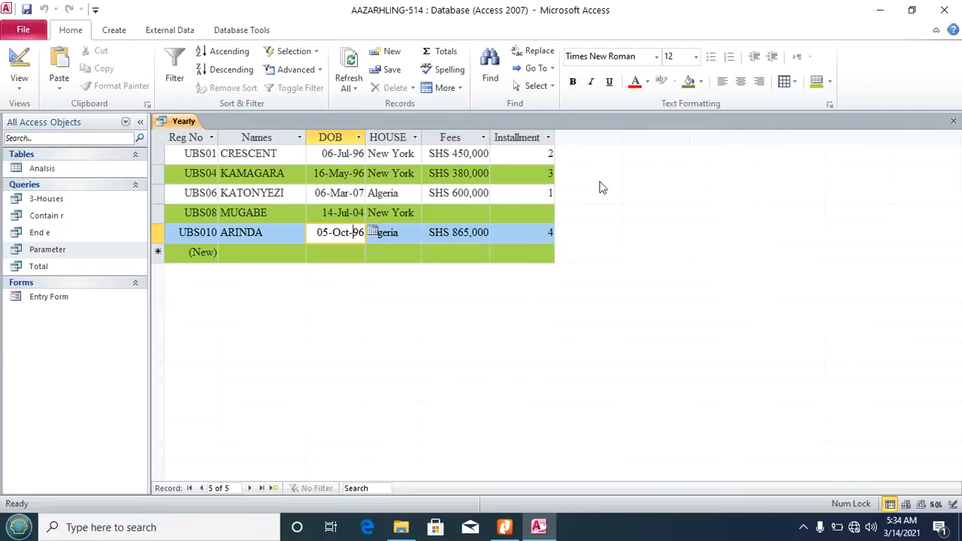
click(952, 123)
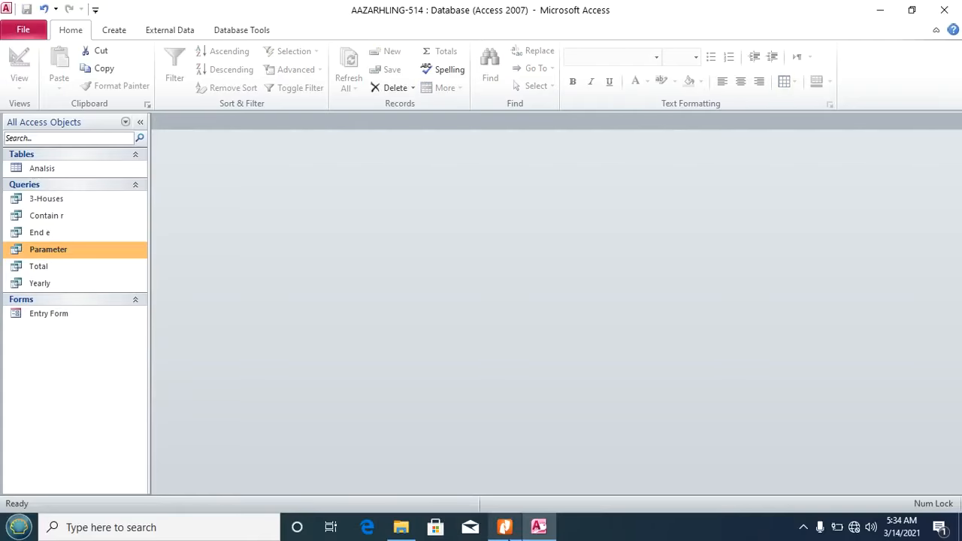
click(505, 527)
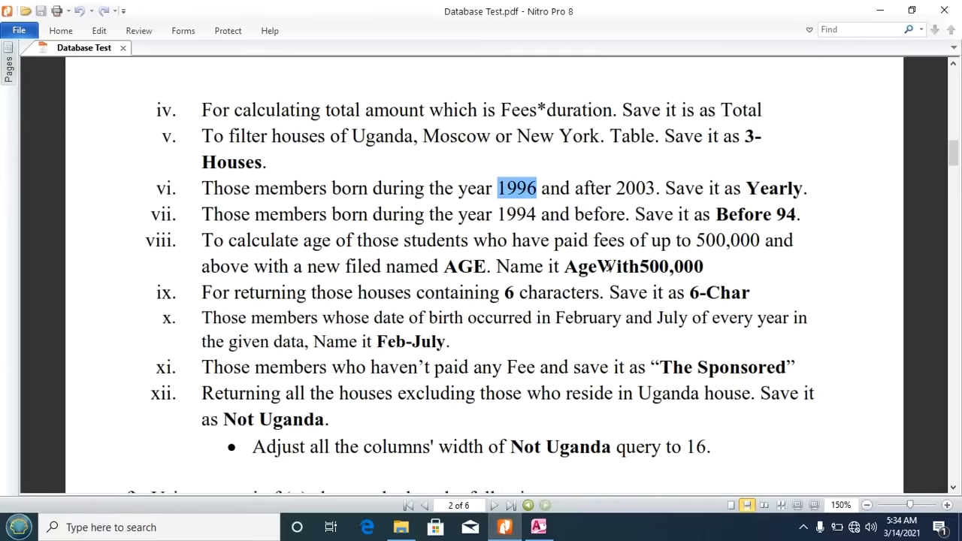
Step: Highlight item vii's year 1994 and query name Before 94 in the PDF, then return to Access
click(204, 213)
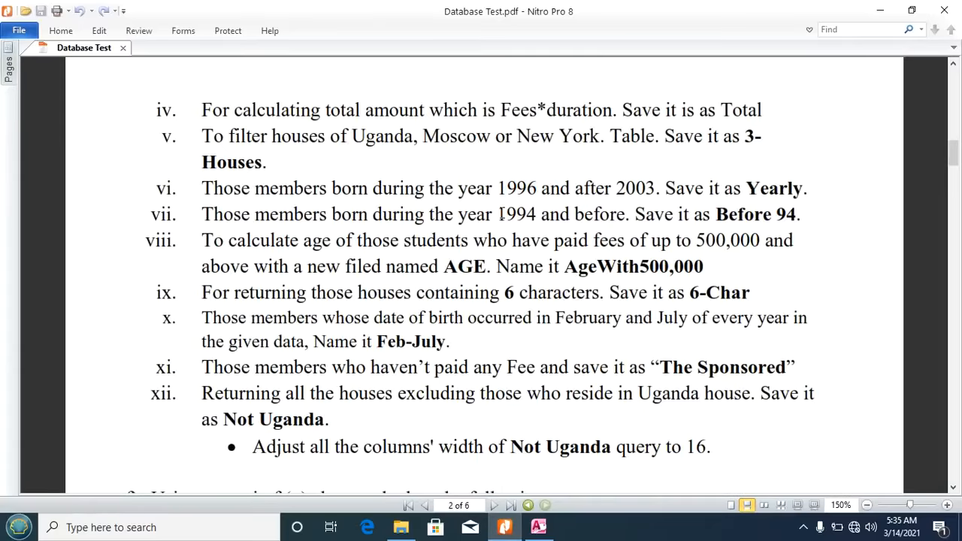
drag(497, 215, 542, 216)
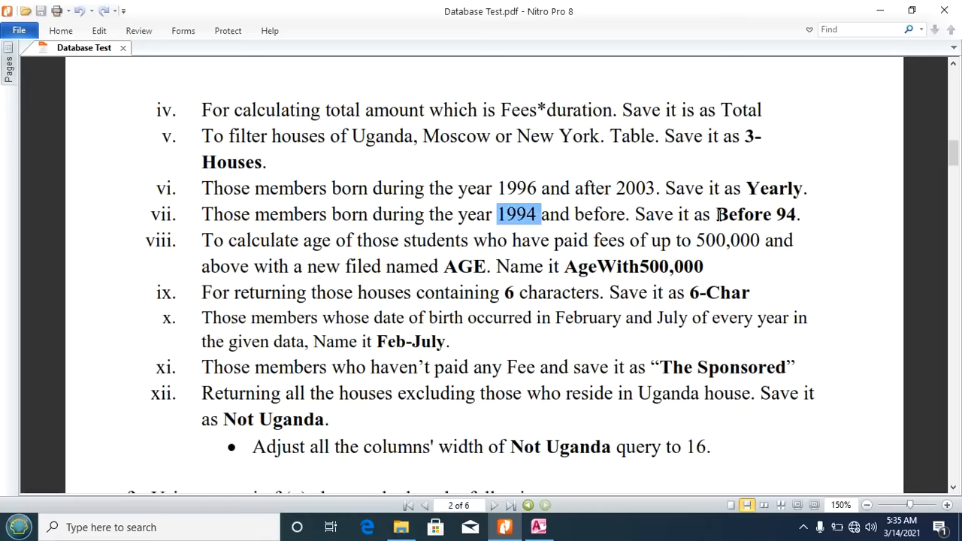
drag(717, 215, 799, 216)
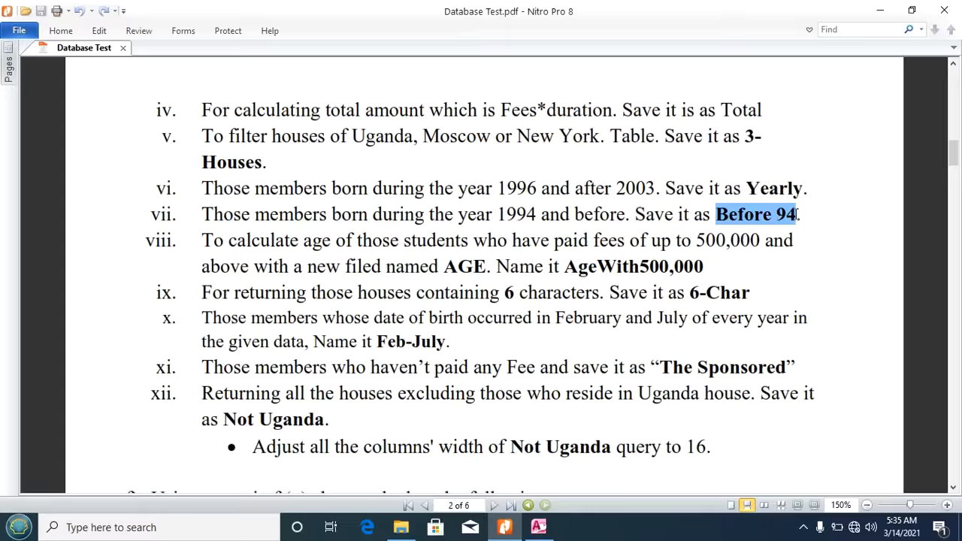
click(538, 529)
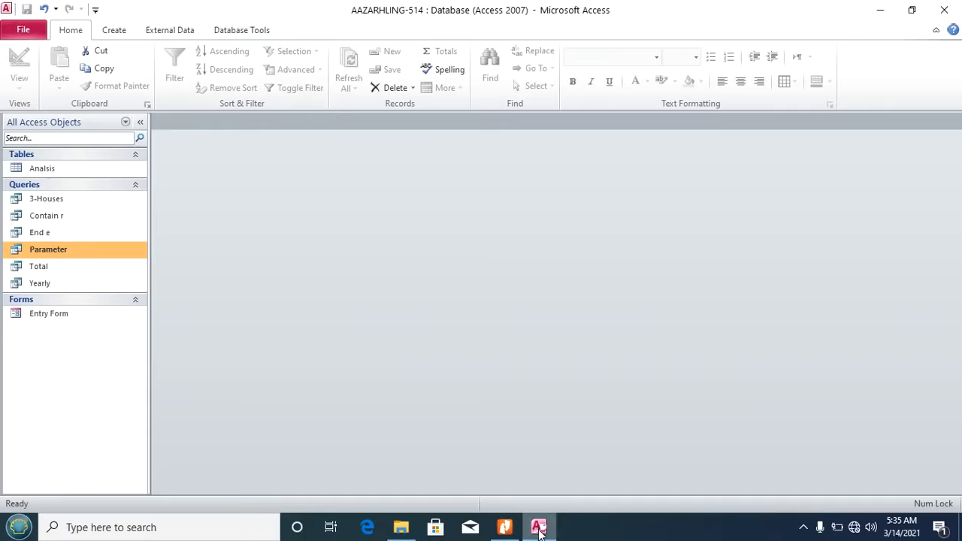
Step: Create a new design query on Analsis with all six fields in the grid
click(118, 30)
click(222, 75)
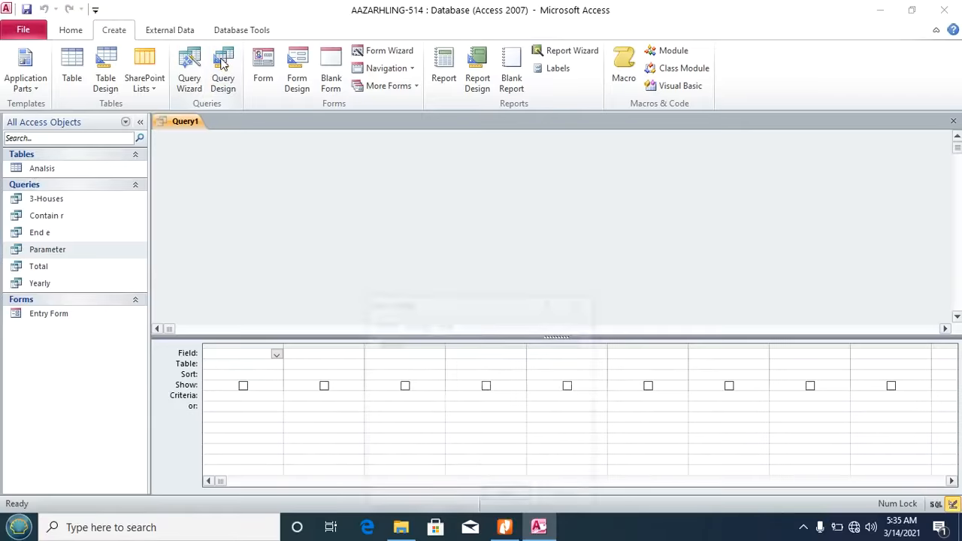
click(512, 498)
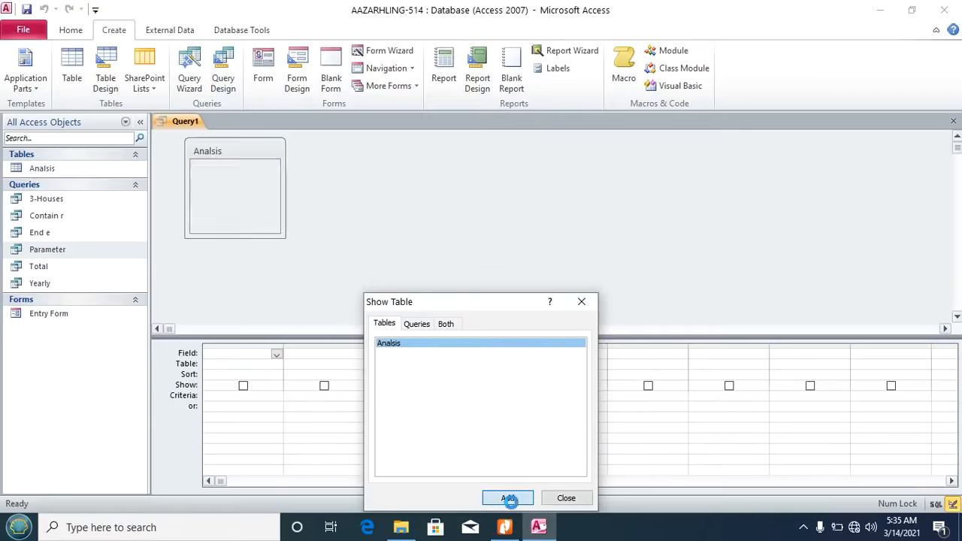
click(565, 497)
double_click(225, 150)
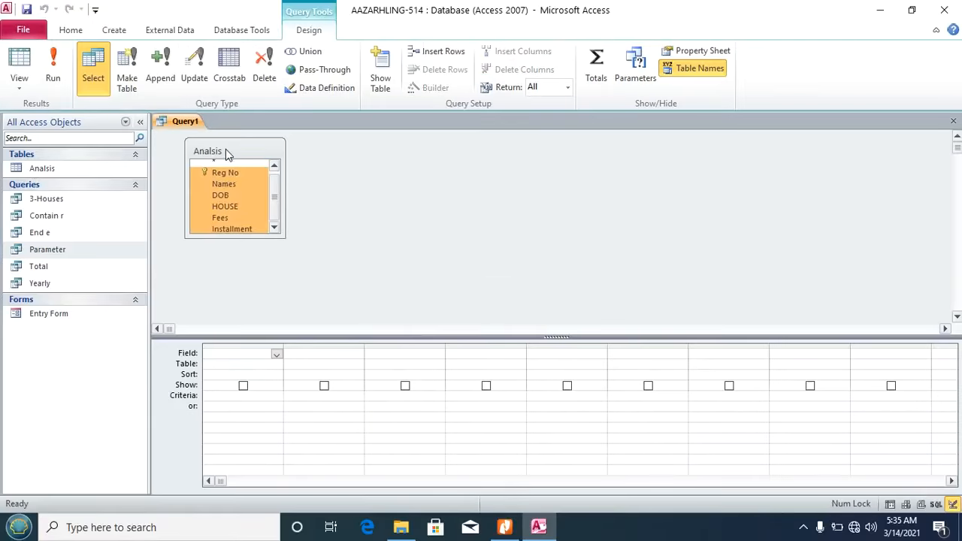
drag(220, 170, 242, 361)
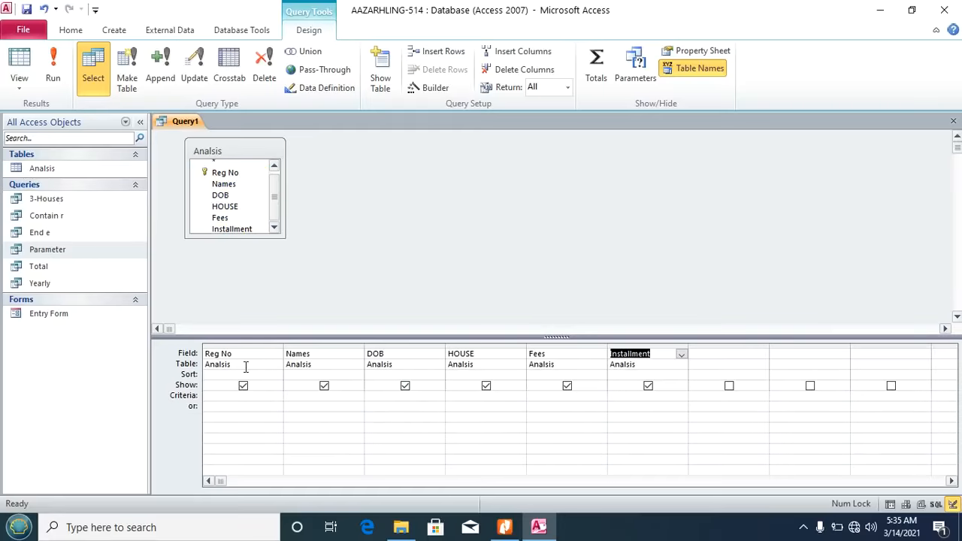
Step: Set the DOB criterion to <=31/12/1994 via the Expression Builder
click(382, 395)
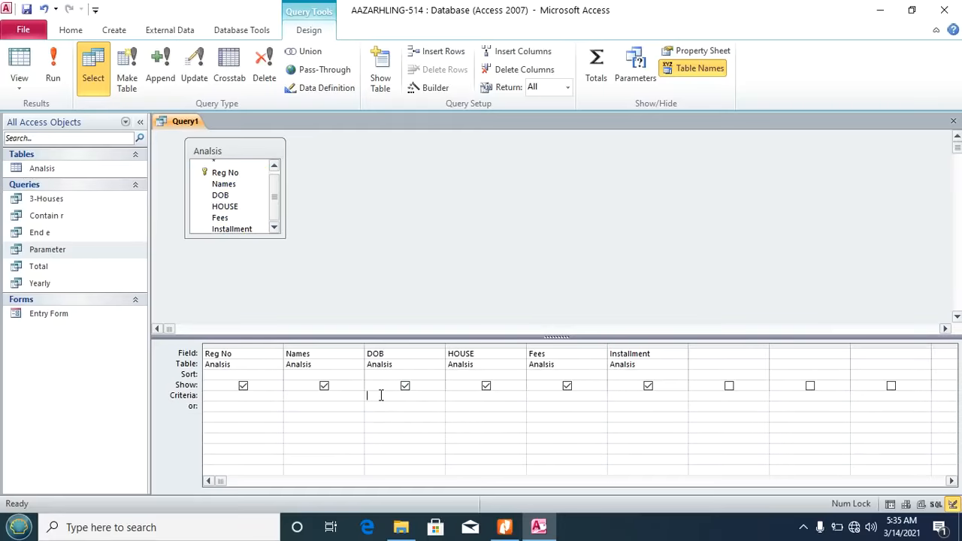
click(435, 88)
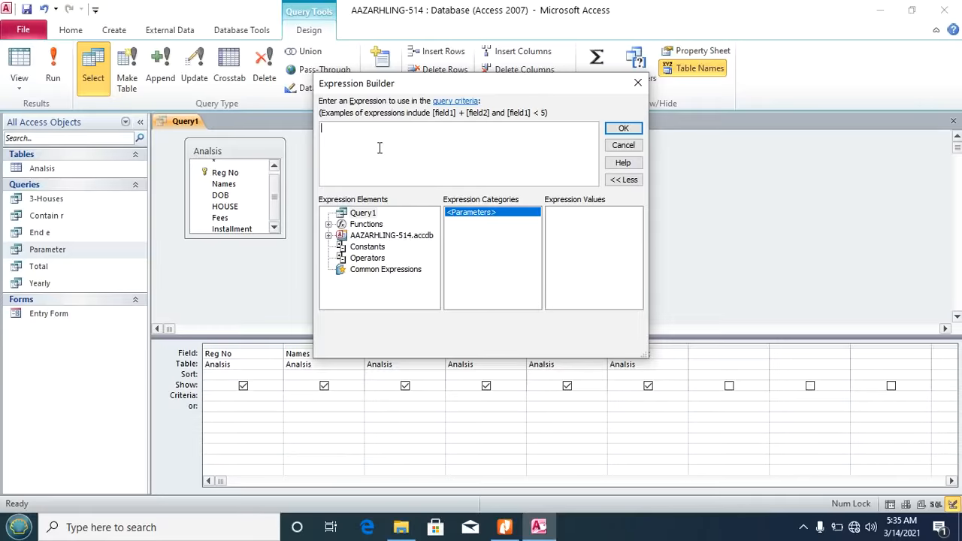
text(<=31/12/1994)
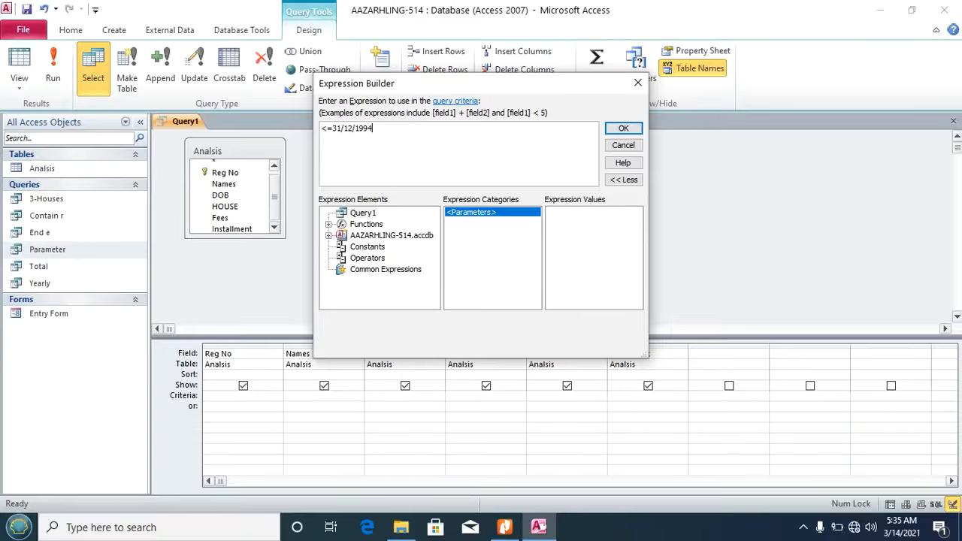
click(623, 128)
Step: Run the query to get its 3 members, save it as Before 94 and close it
click(53, 66)
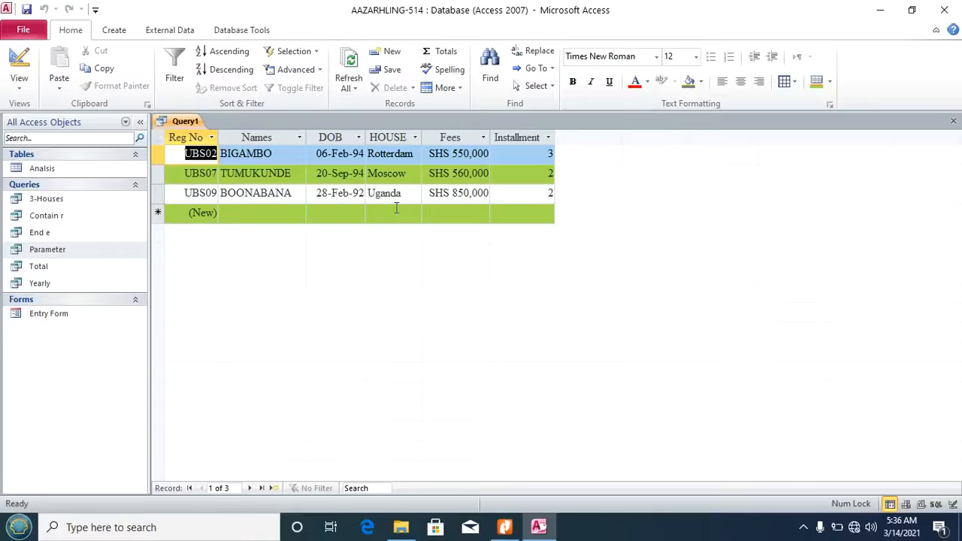
key(ctrl+s)
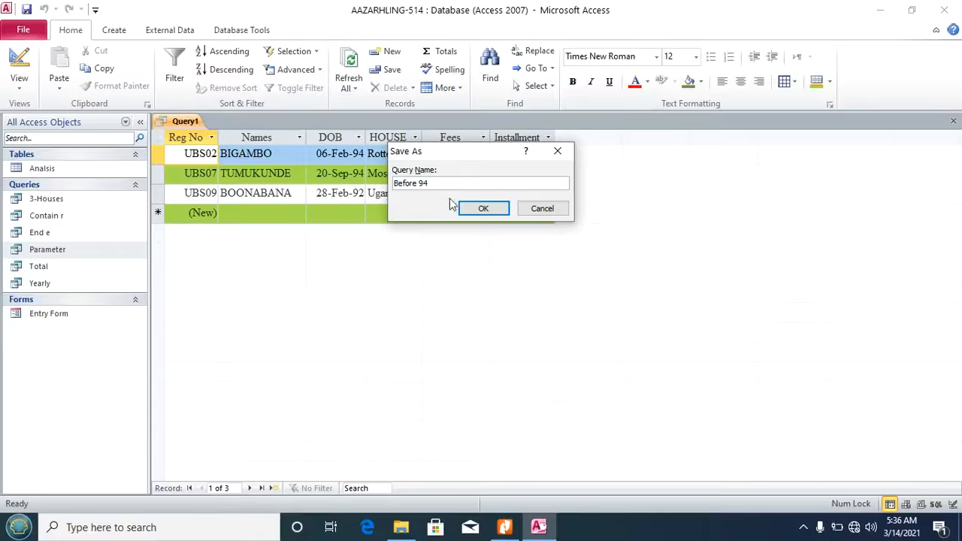
click(494, 210)
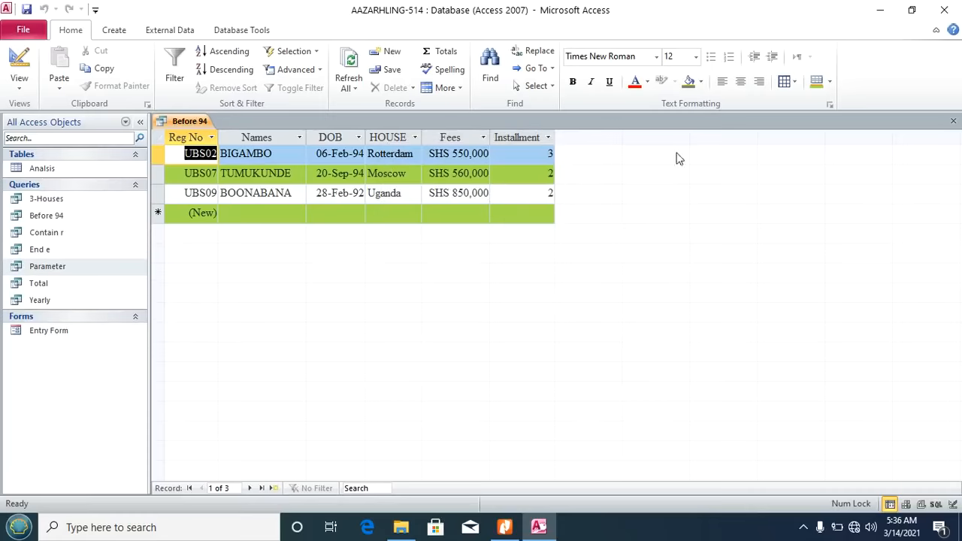
click(953, 122)
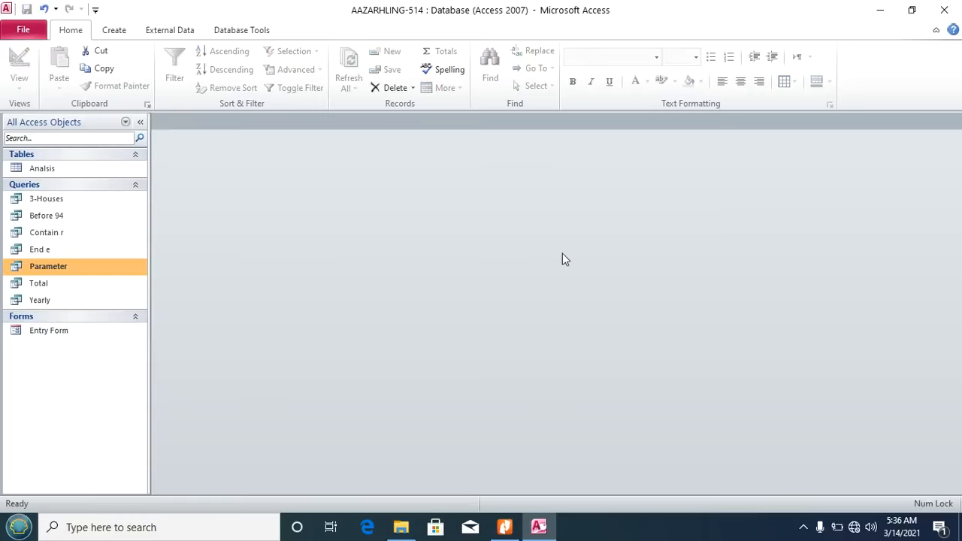
Step: Highlight task viii's wording, the 500,000 fee threshold and the name AgeWith500,000 in the PDF
click(504, 527)
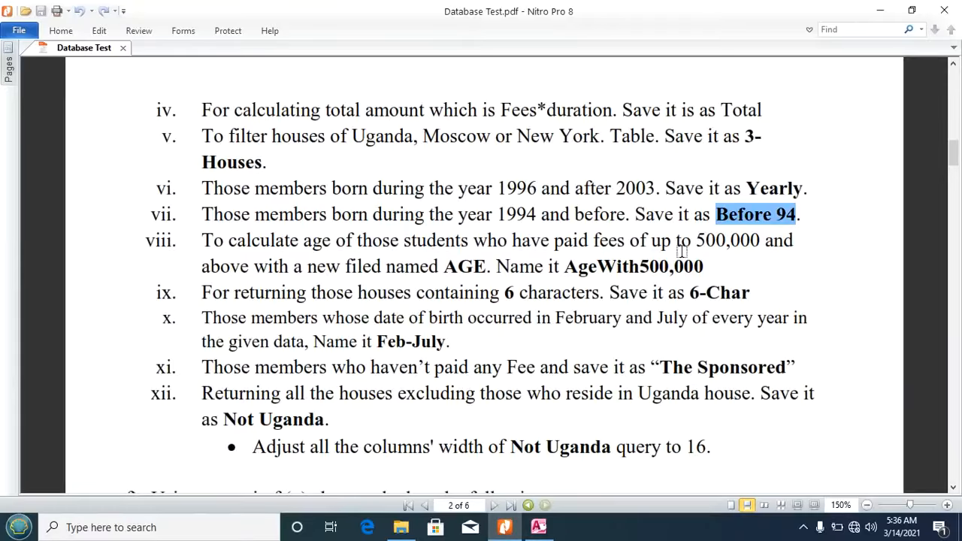
drag(203, 237, 443, 266)
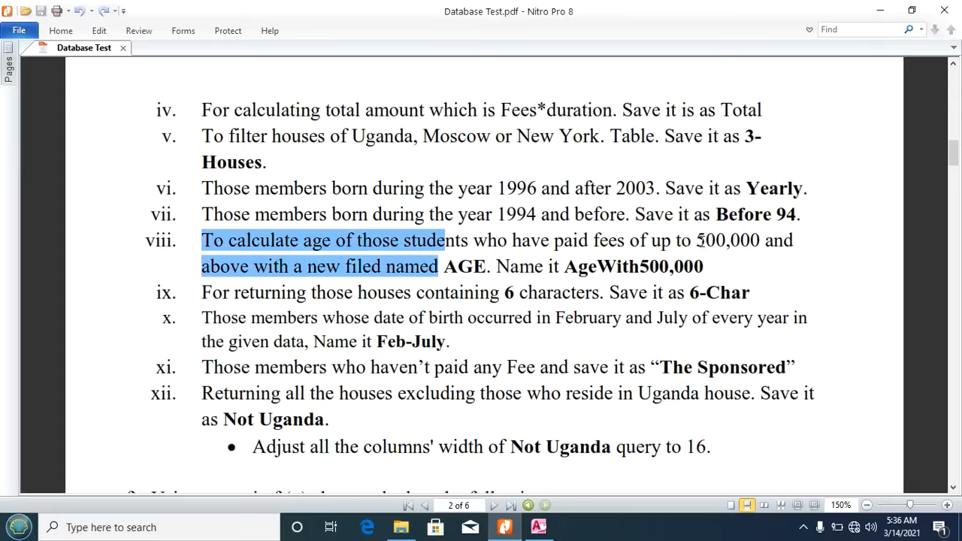
drag(699, 239, 741, 241)
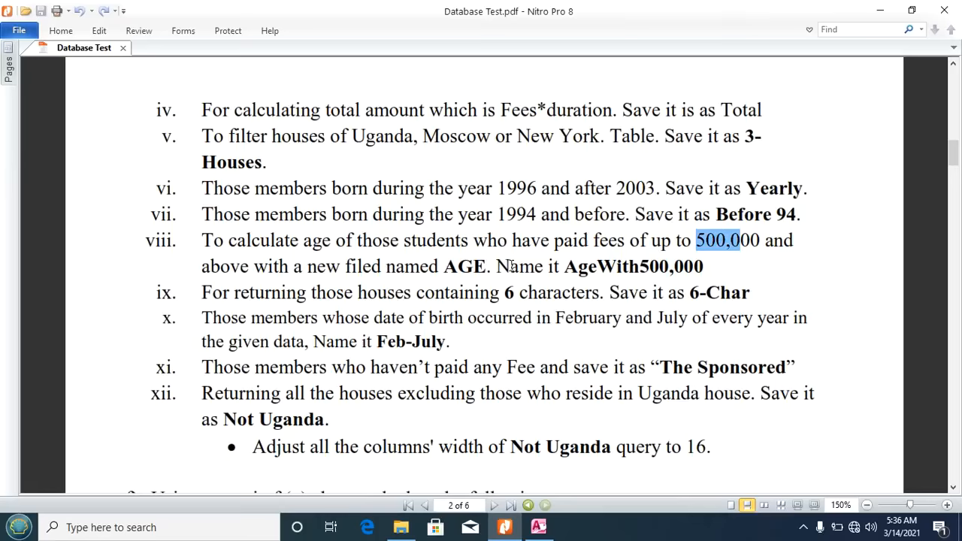
drag(566, 267, 703, 267)
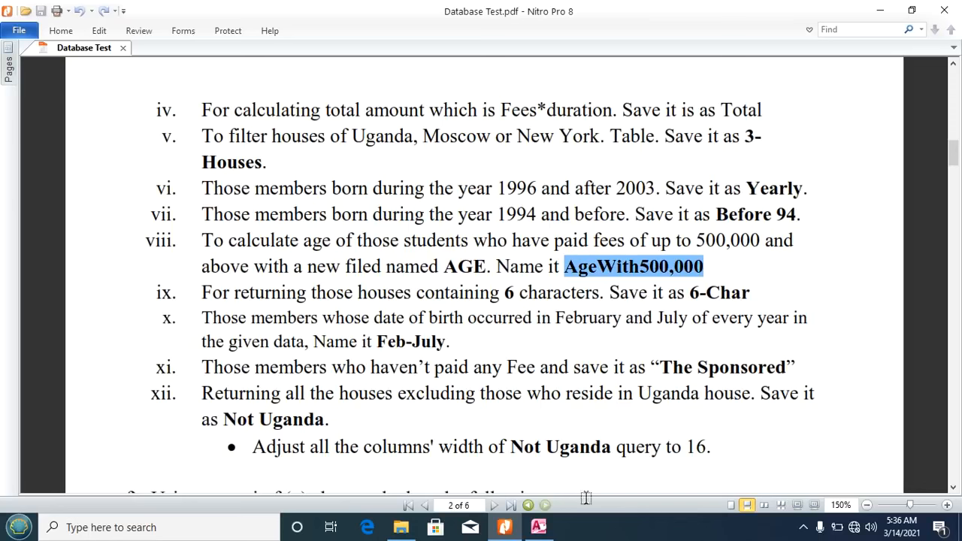
click(538, 527)
click(135, 31)
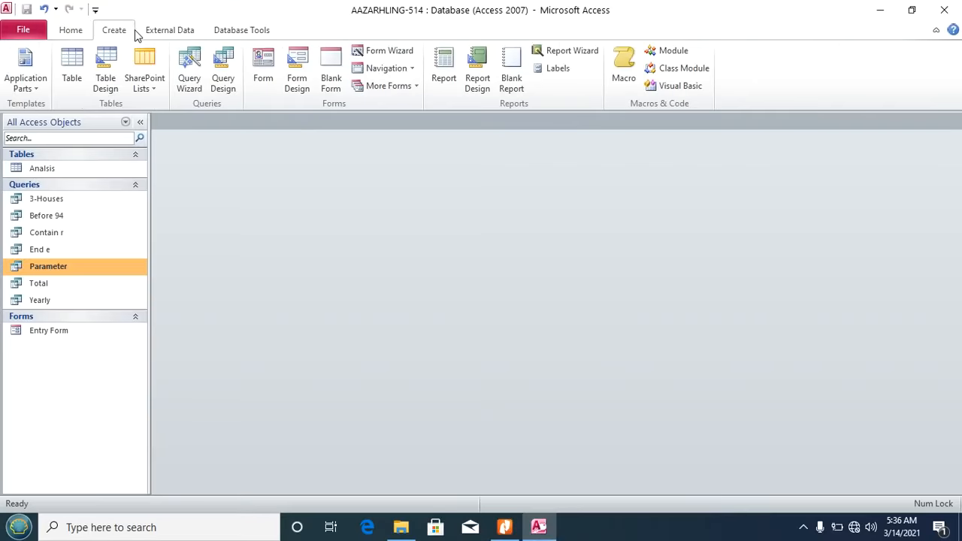
Step: Build a new design query on Analisis with all six fields, Reg No through Installment, in the grid
click(223, 84)
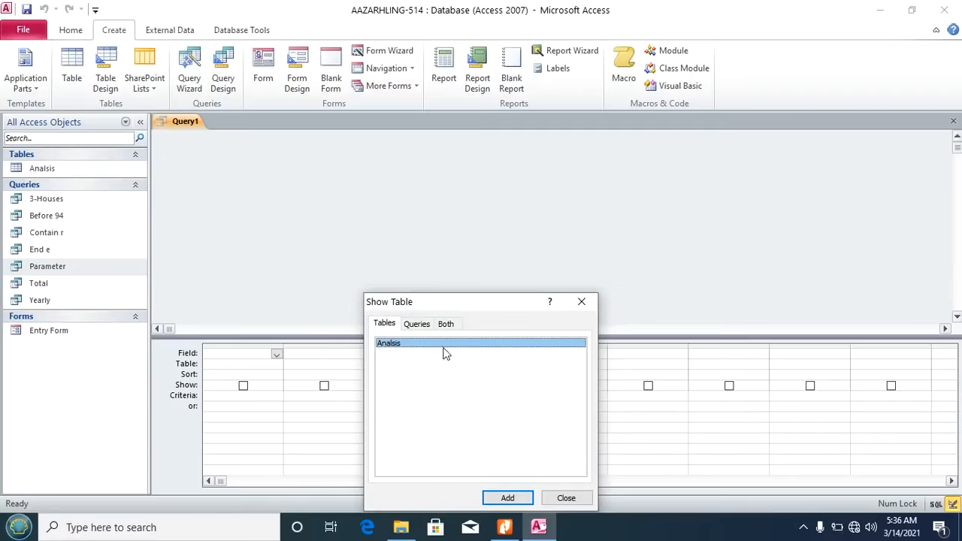
click(508, 497)
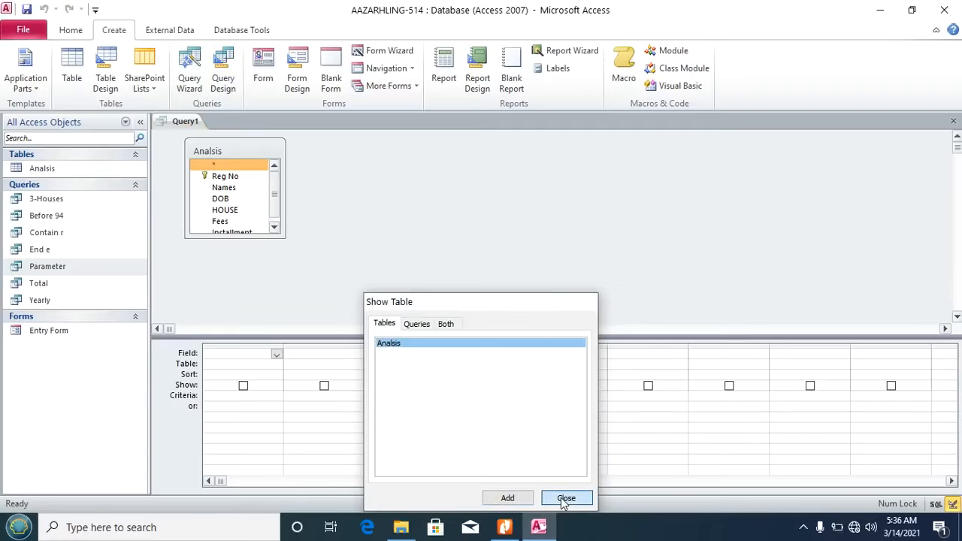
click(565, 498)
double_click(218, 152)
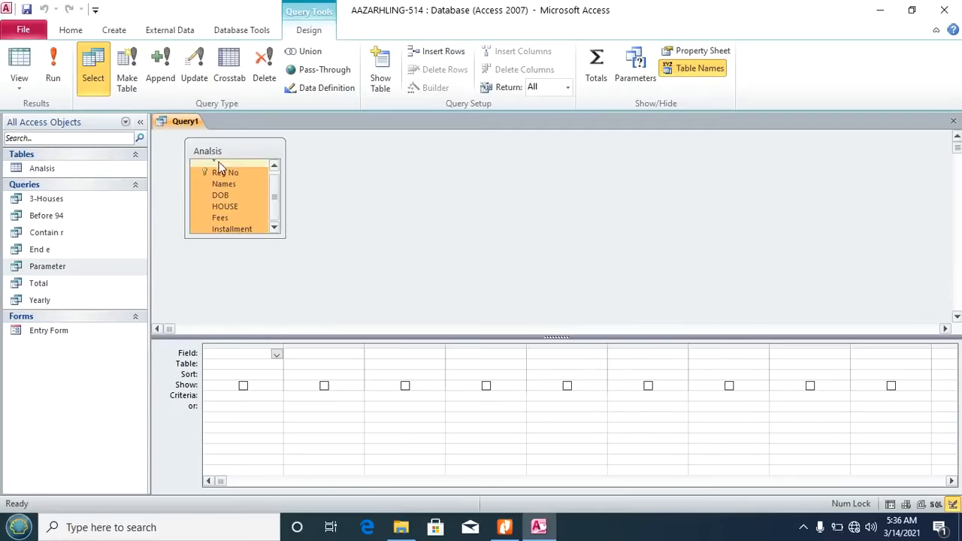
drag(218, 176, 234, 359)
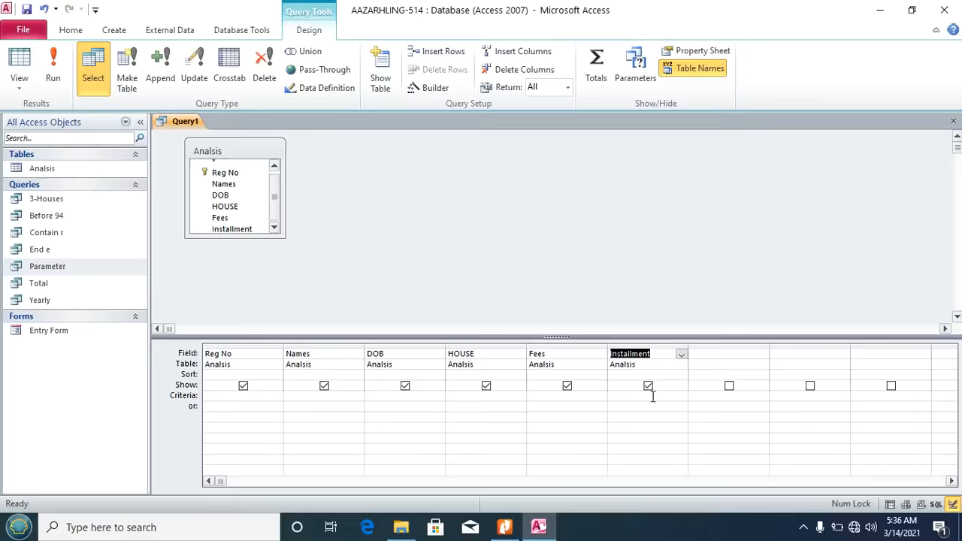
click(558, 396)
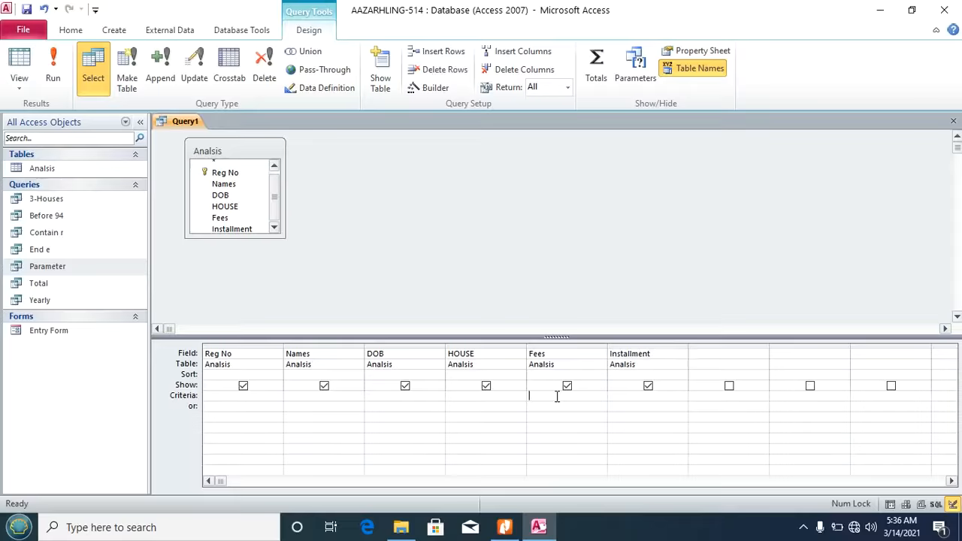
click(505, 529)
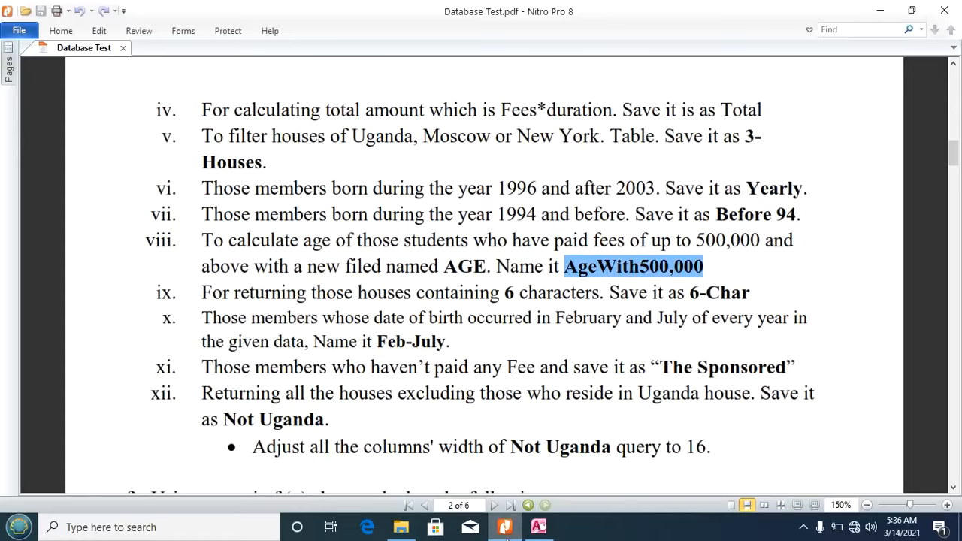
click(538, 527)
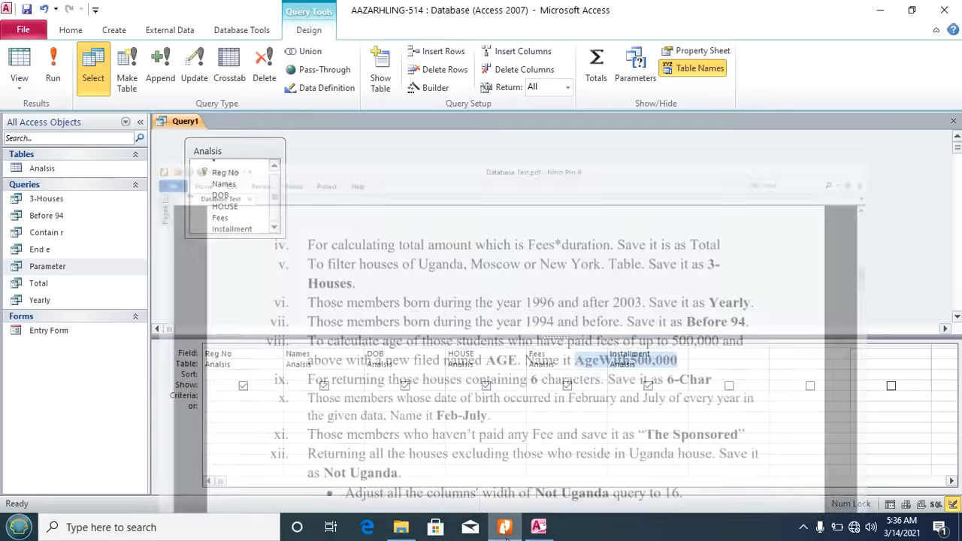
Step: Enter the criterion >500000 for the Fees column through the Expression Builder
click(533, 395)
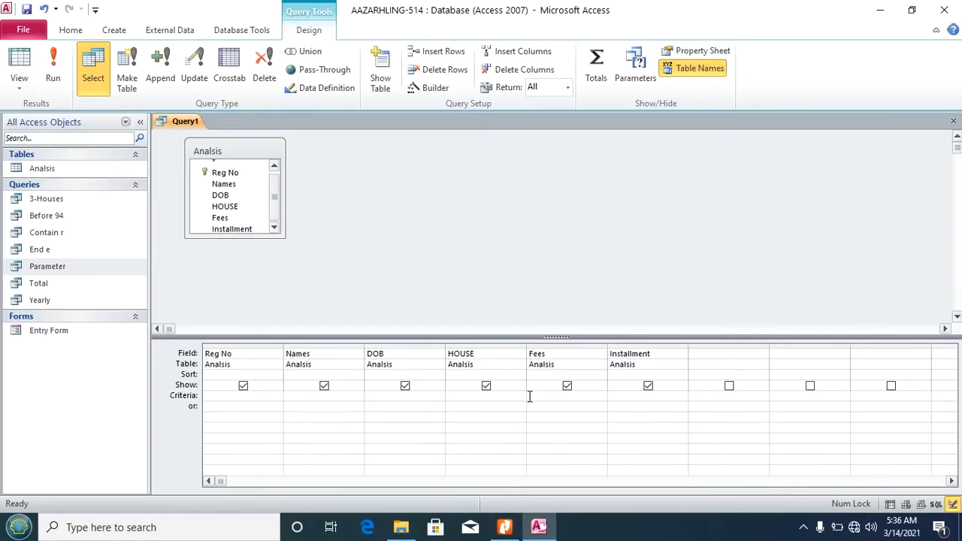
click(428, 89)
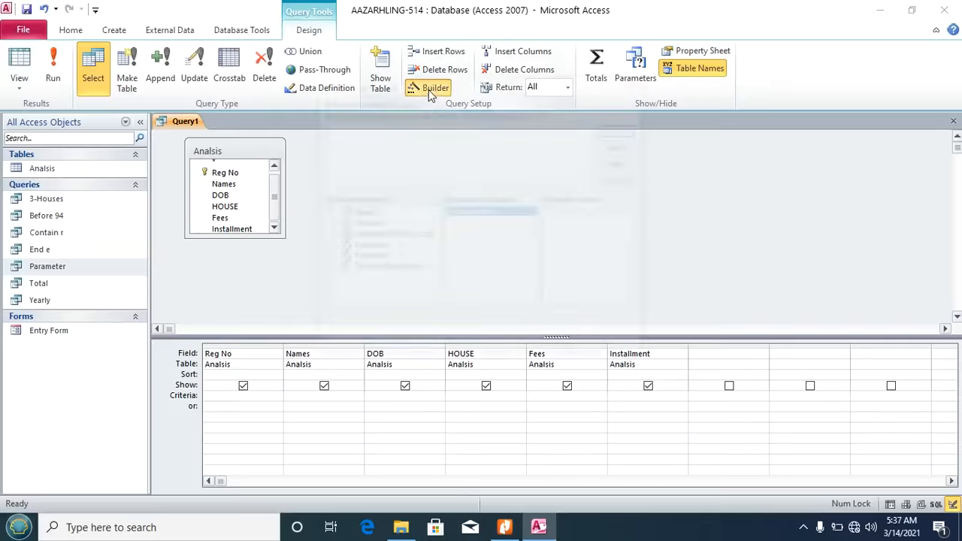
text(>)
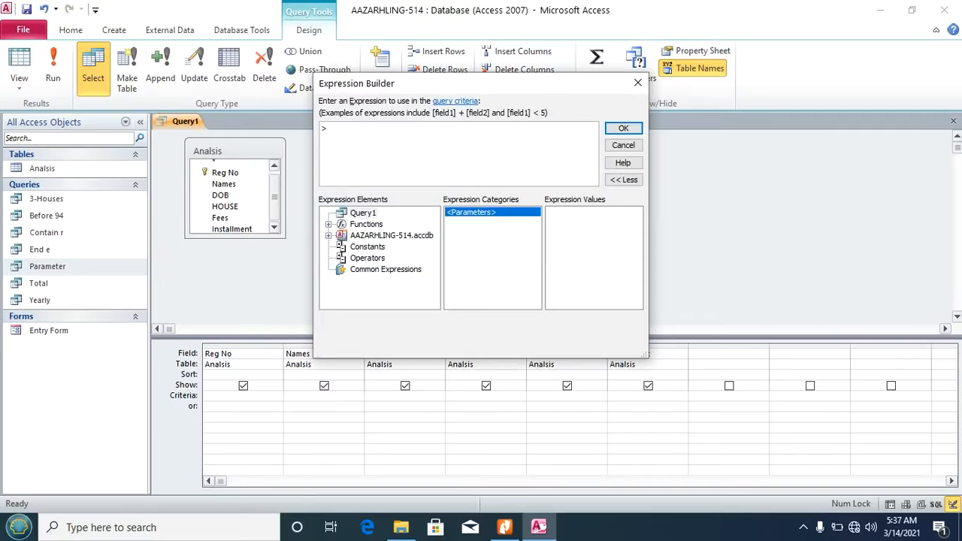
text(500000)
click(623, 128)
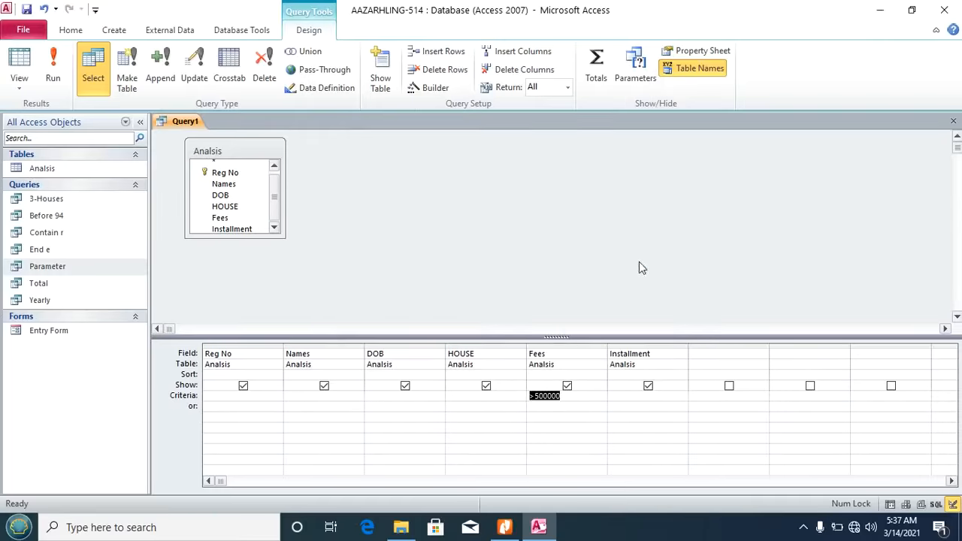
click(705, 354)
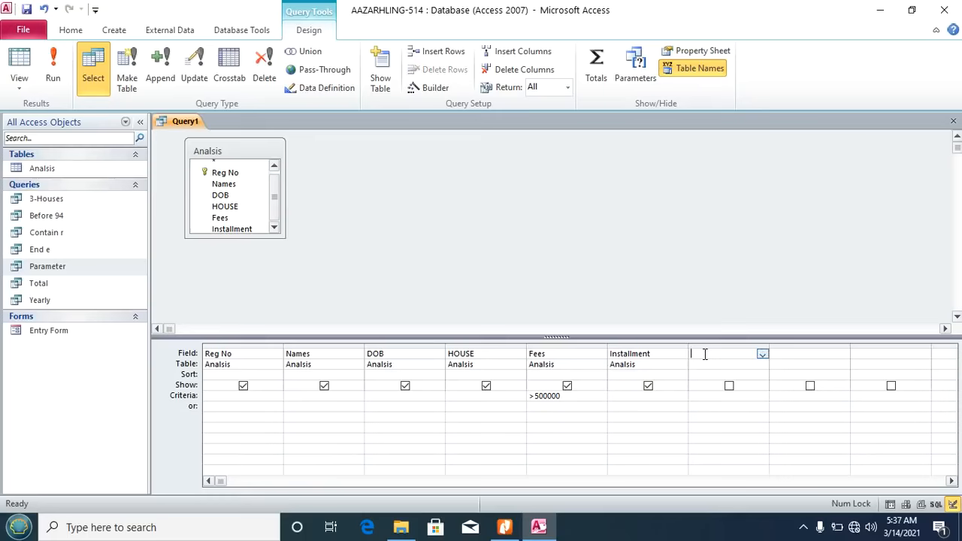
Step: Start the age expression DateDiff("yyyy", [Analisis]![DOB] in the Expression Builder
click(433, 90)
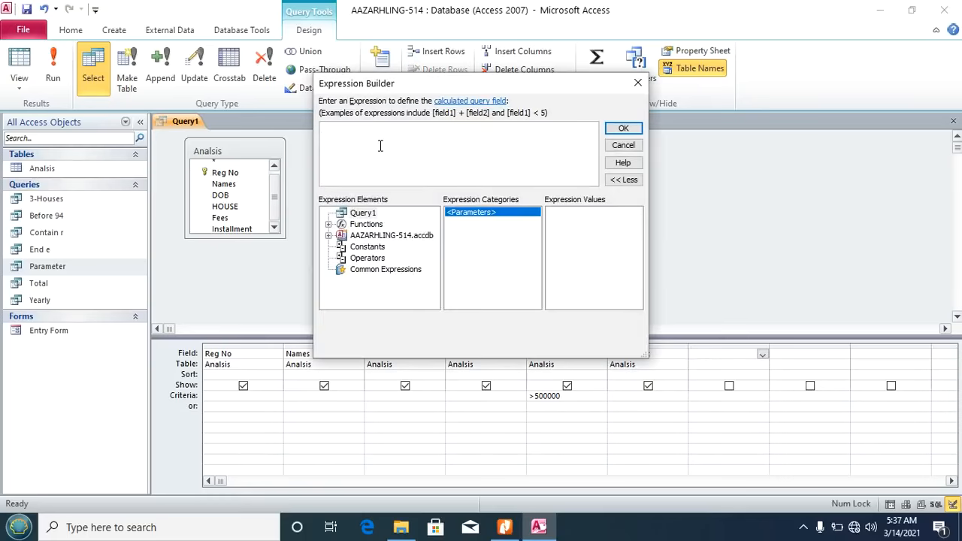
text(DateDiff)
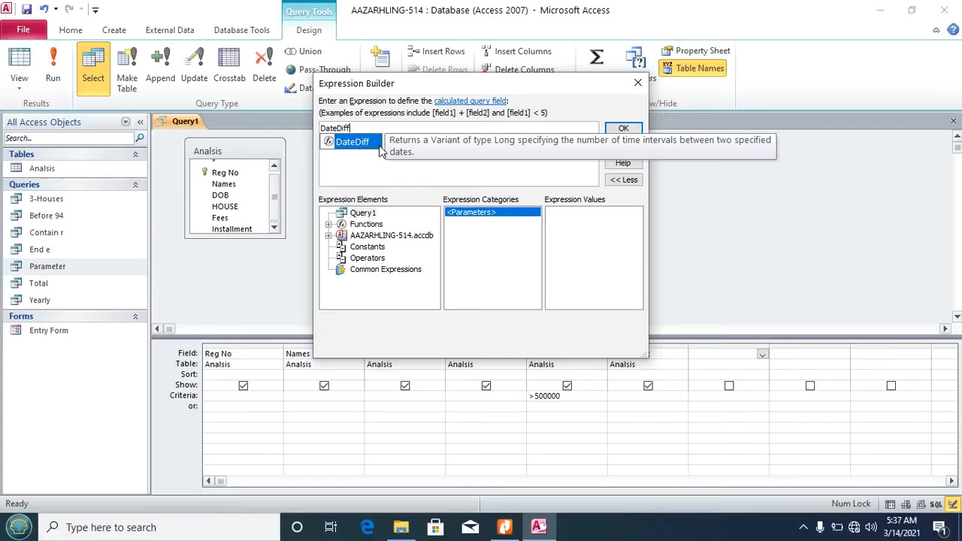
text(()
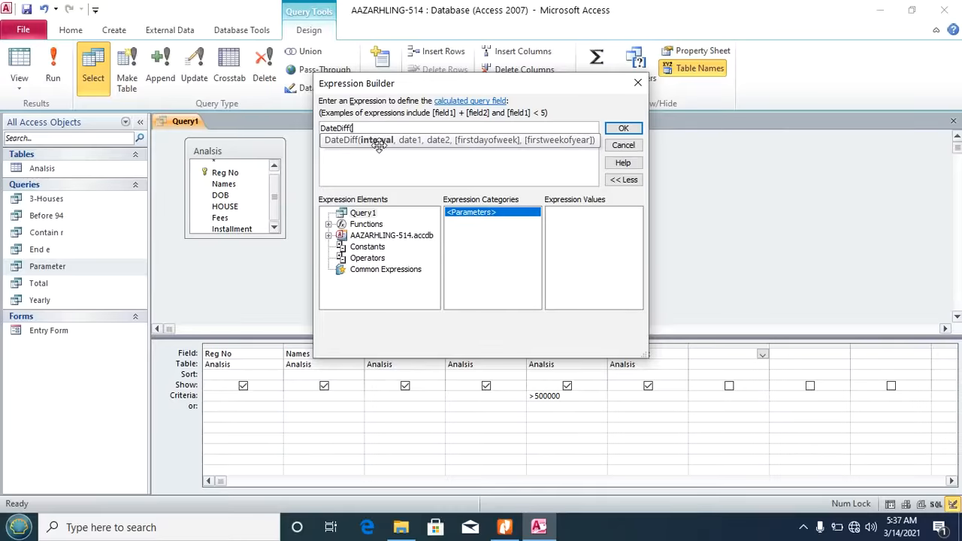
text("yyyy",)
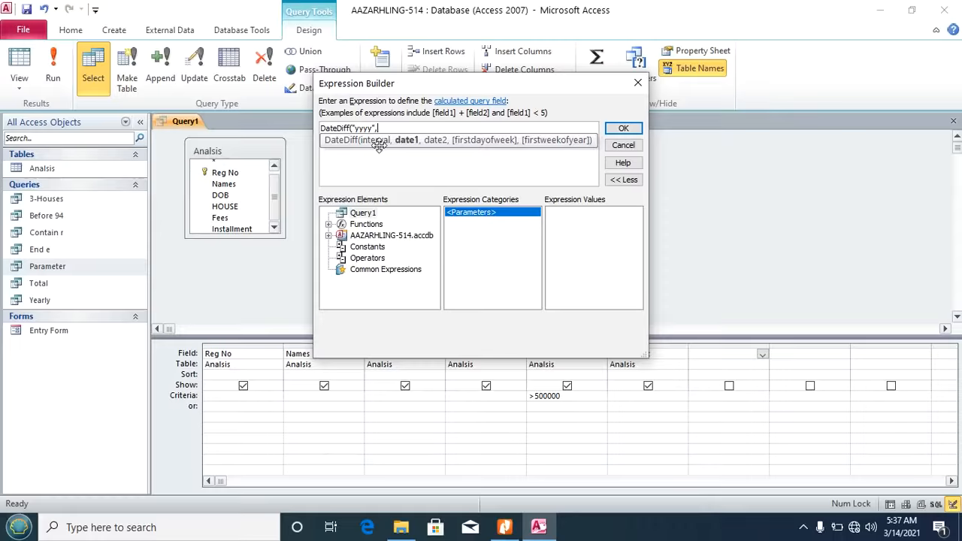
click(368, 237)
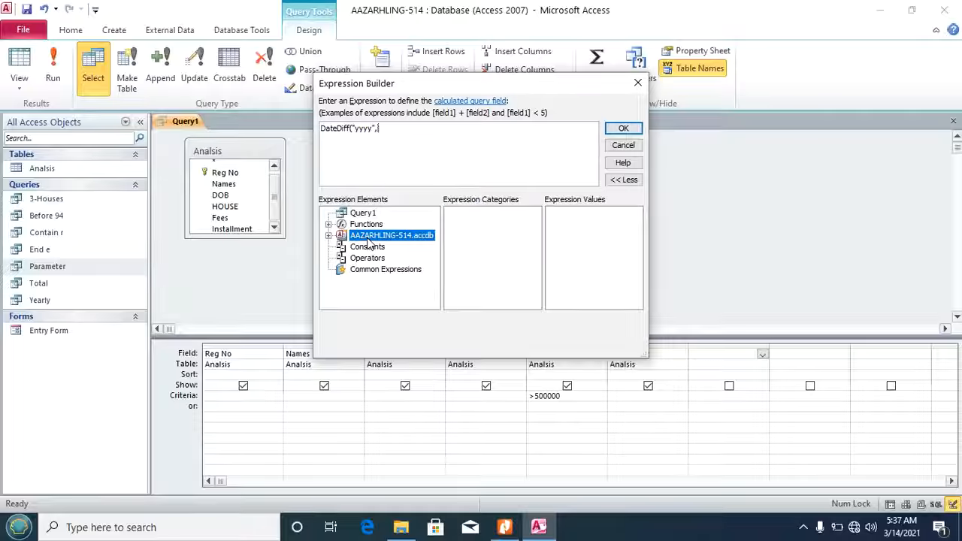
click(328, 236)
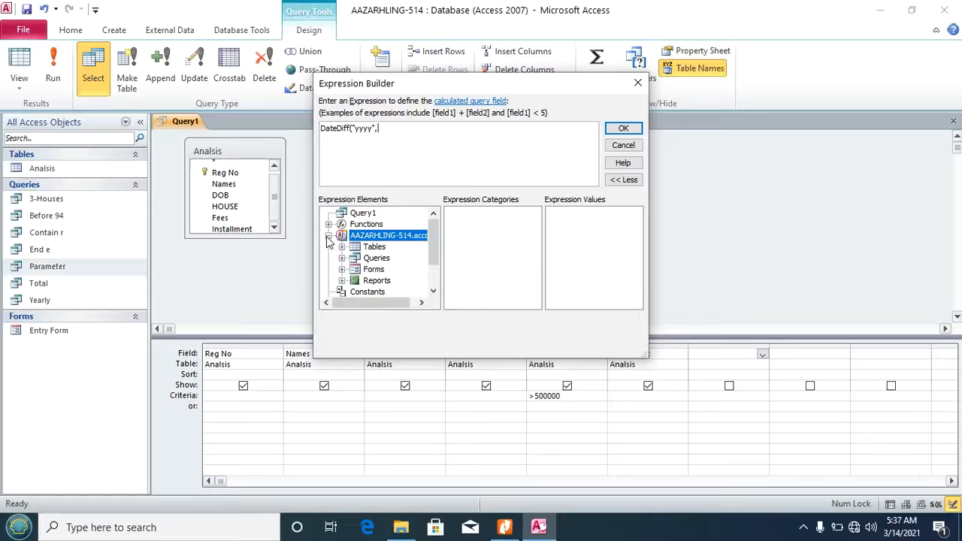
click(343, 247)
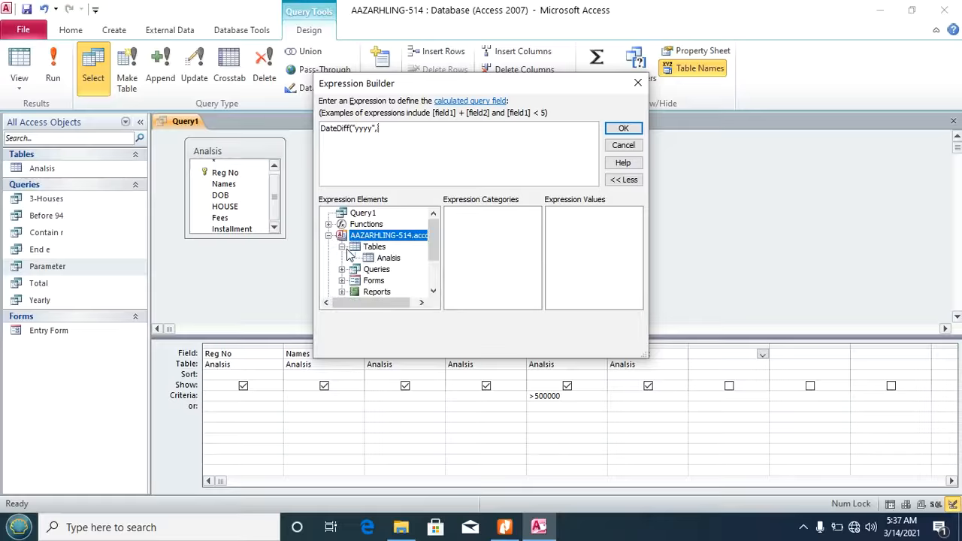
click(387, 260)
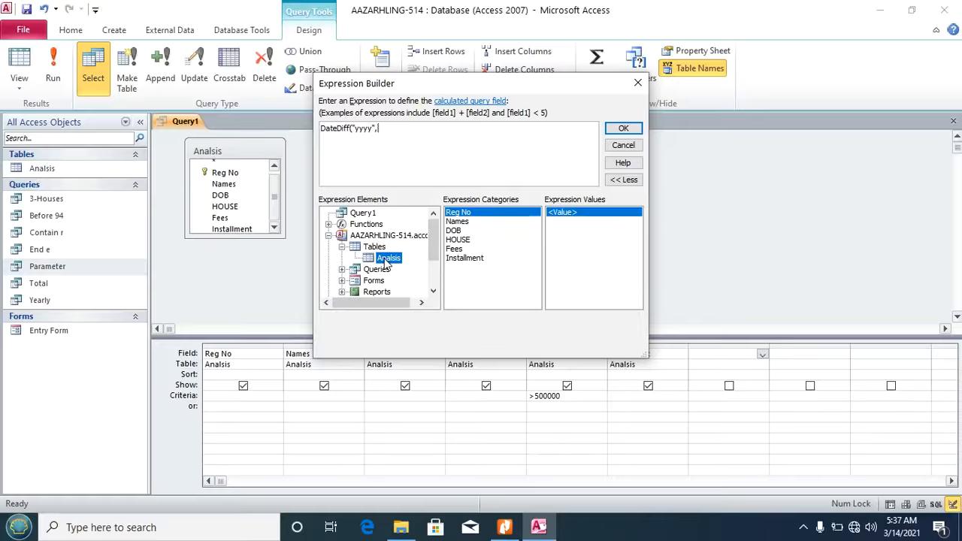
click(454, 234)
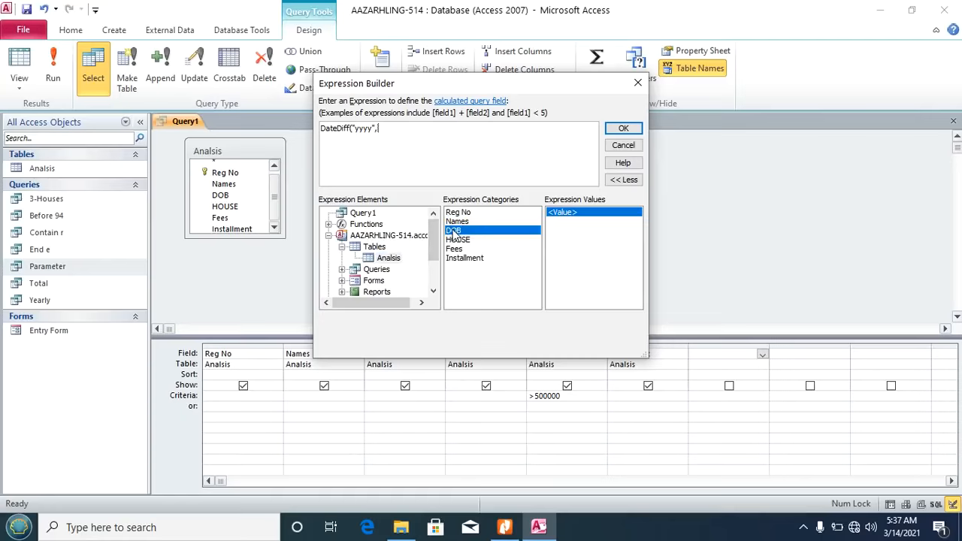
double_click(454, 234)
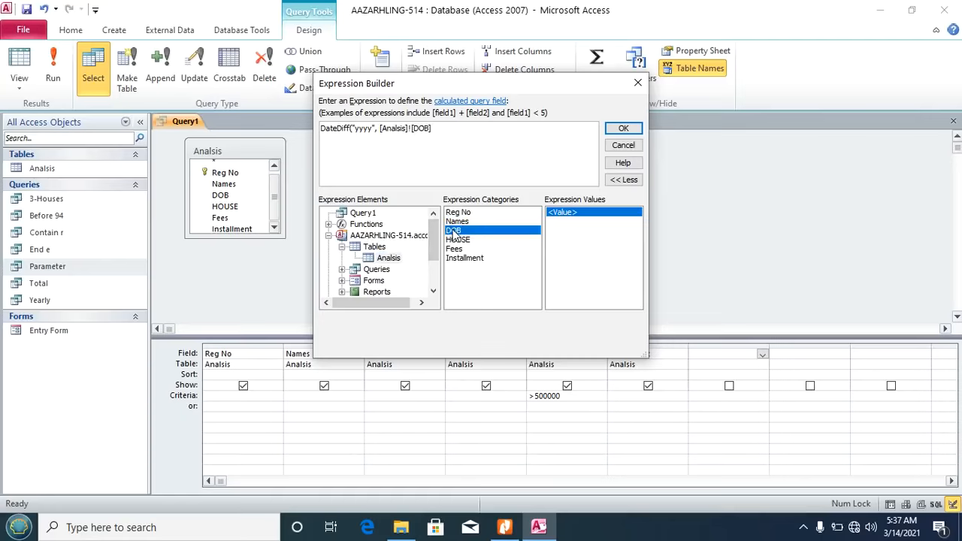
Step: Add Current Date as the last argument and insert the finished expression as column Expr1
click(433, 129)
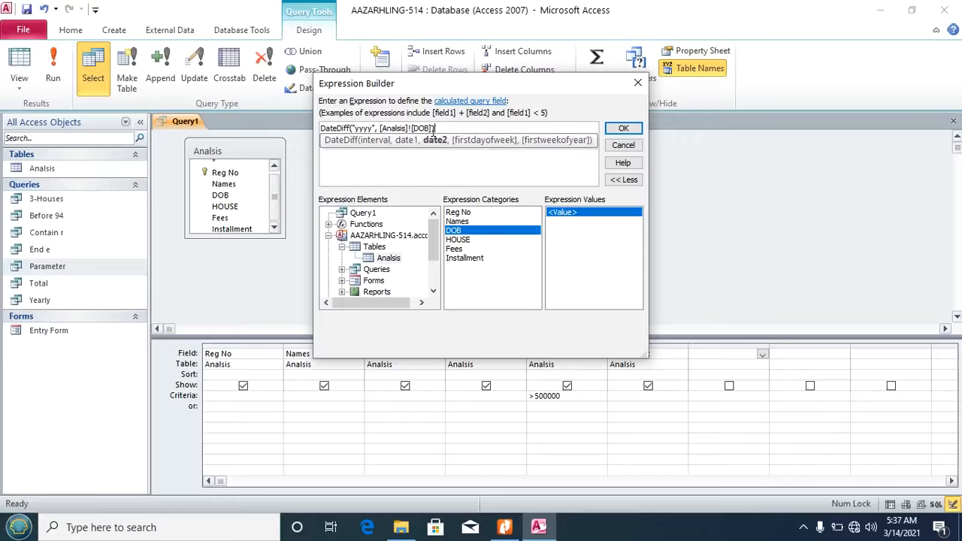
text(,)
drag(434, 239, 434, 278)
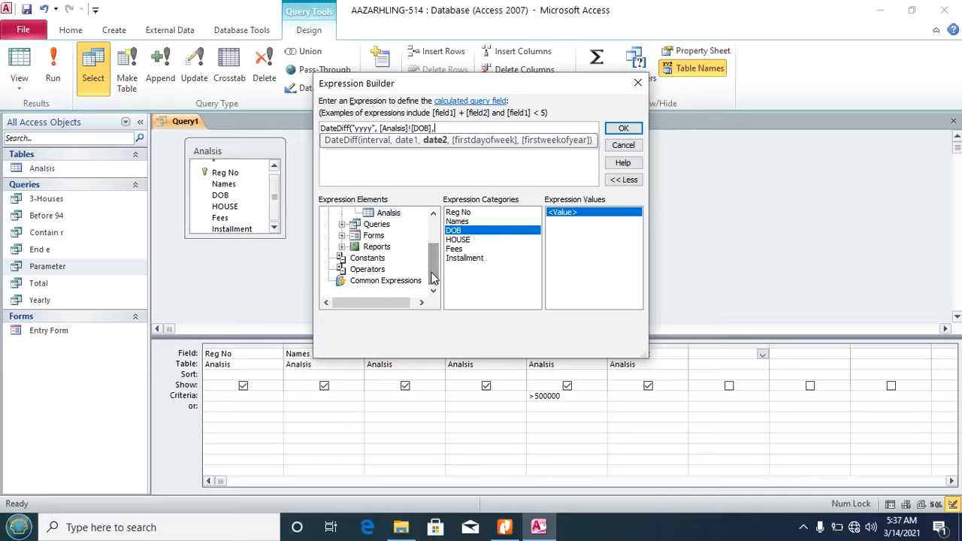
click(380, 281)
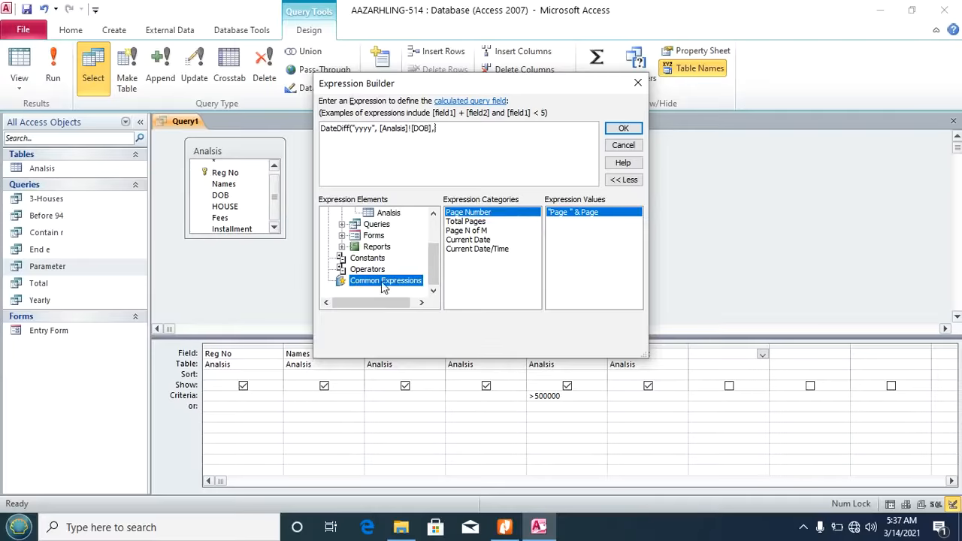
click(458, 240)
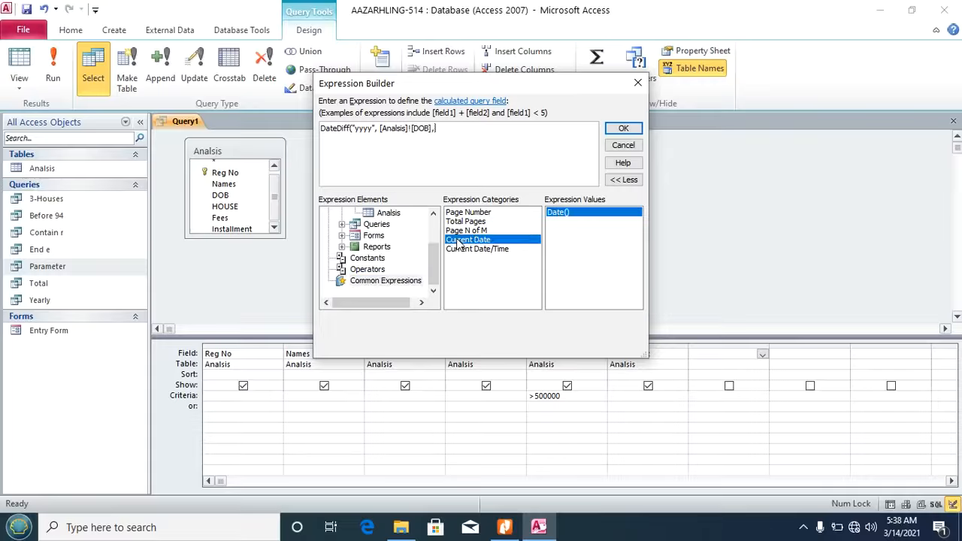
double_click(459, 240)
click(622, 130)
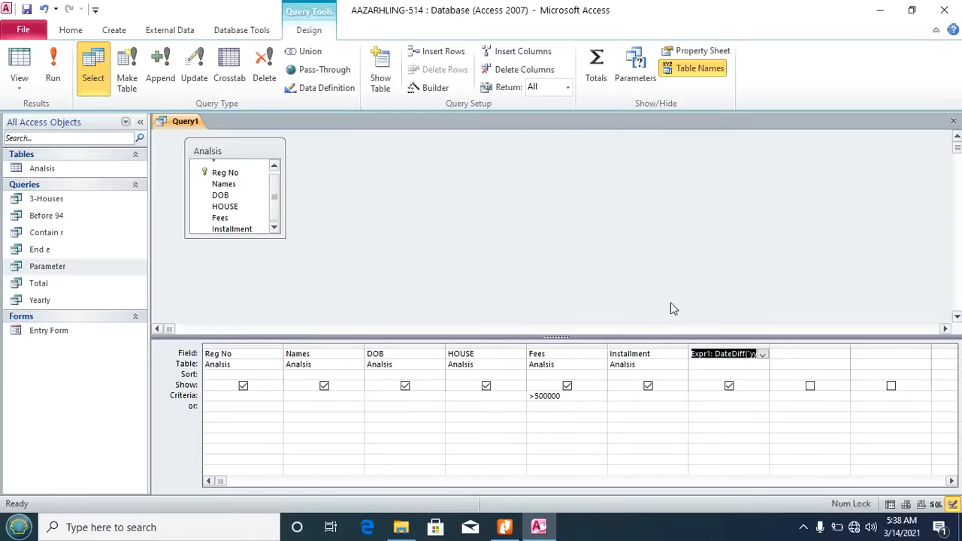
Step: Rename Expr1 to Age, run the query to list 6 records, and autofit the Age column
click(712, 353)
drag(712, 353, 692, 353)
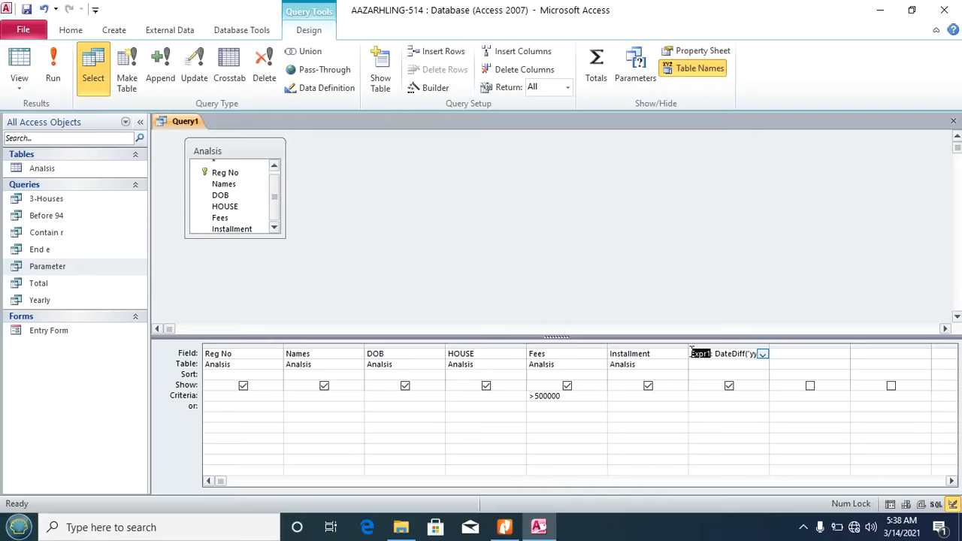
text(Age)
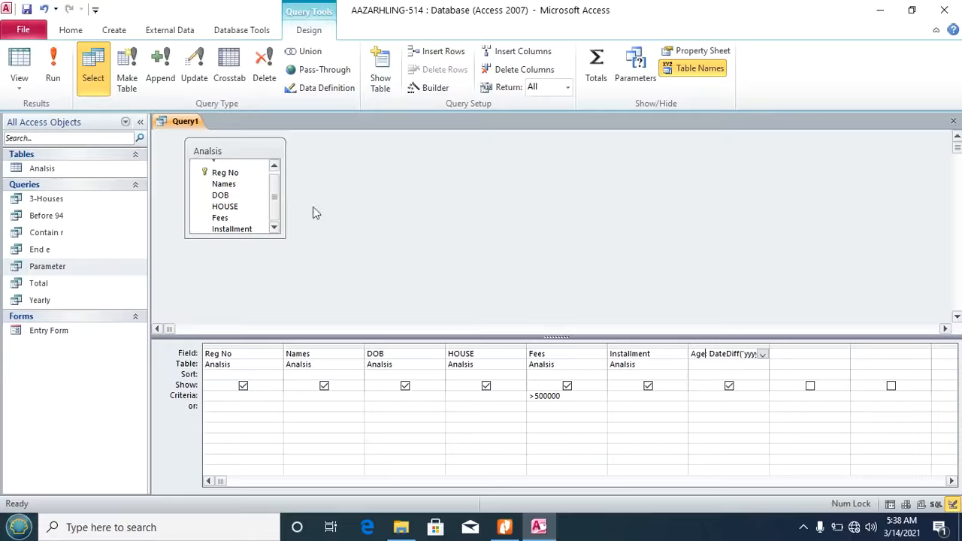
click(53, 64)
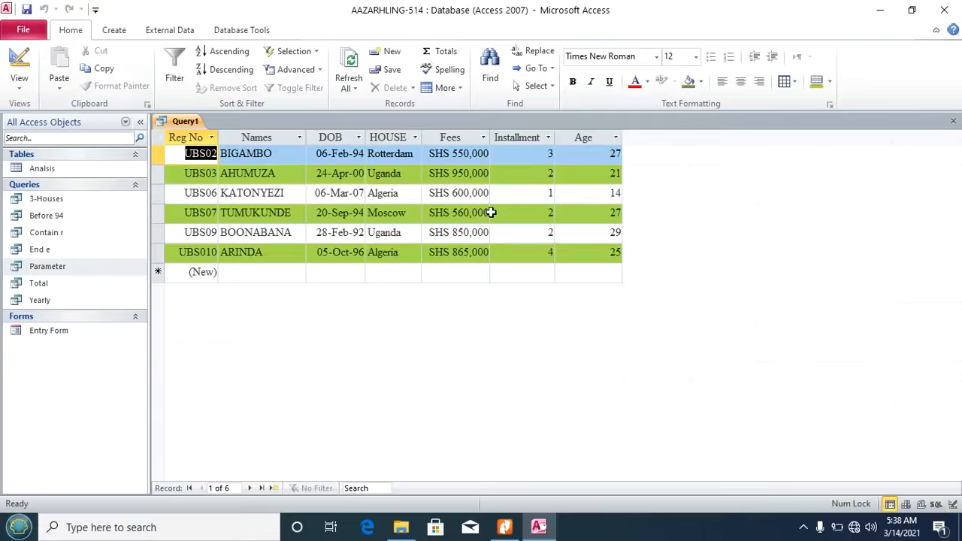
double_click(624, 134)
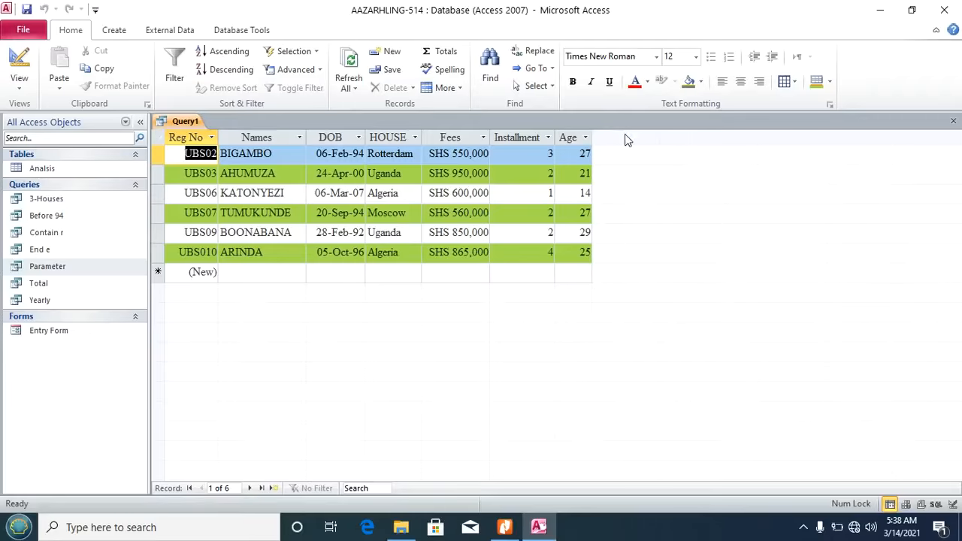
Step: Save the age query as AgeWith500,000, close its tab, and return to the Database Test PDF
key(ctrl+s)
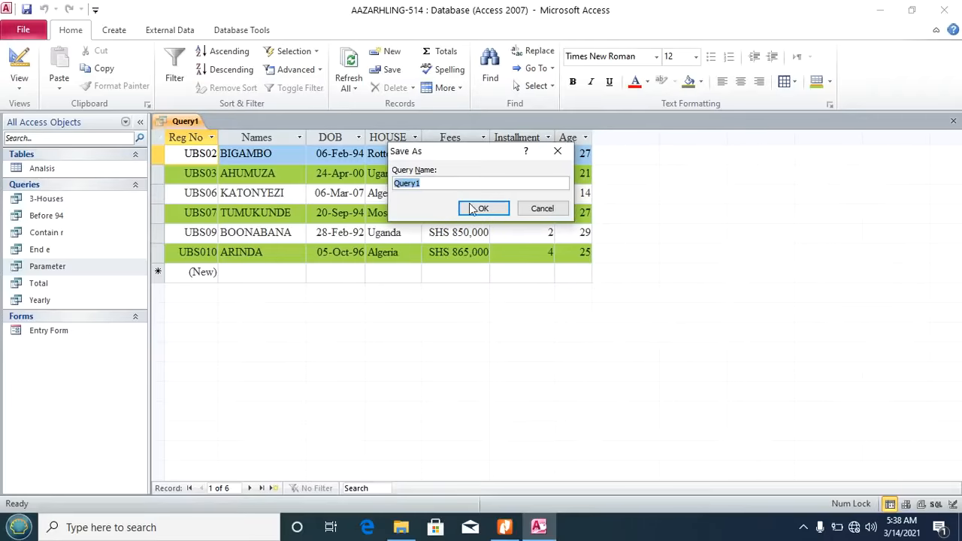
text(AgeWith500,000)
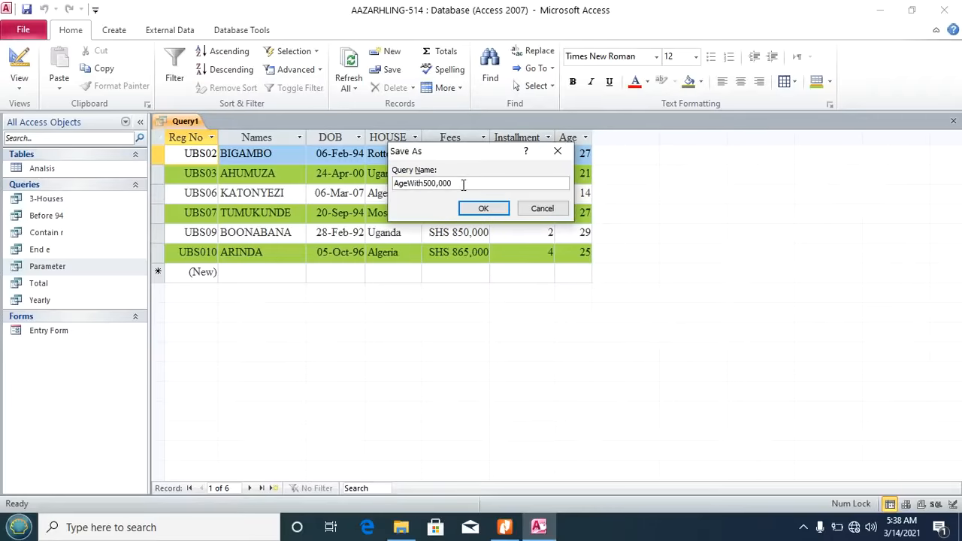
click(469, 210)
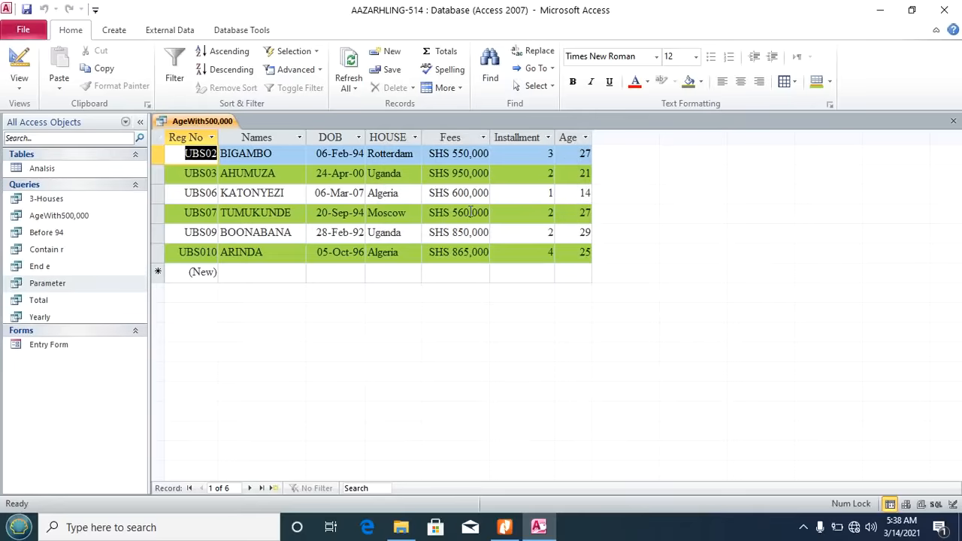
click(953, 121)
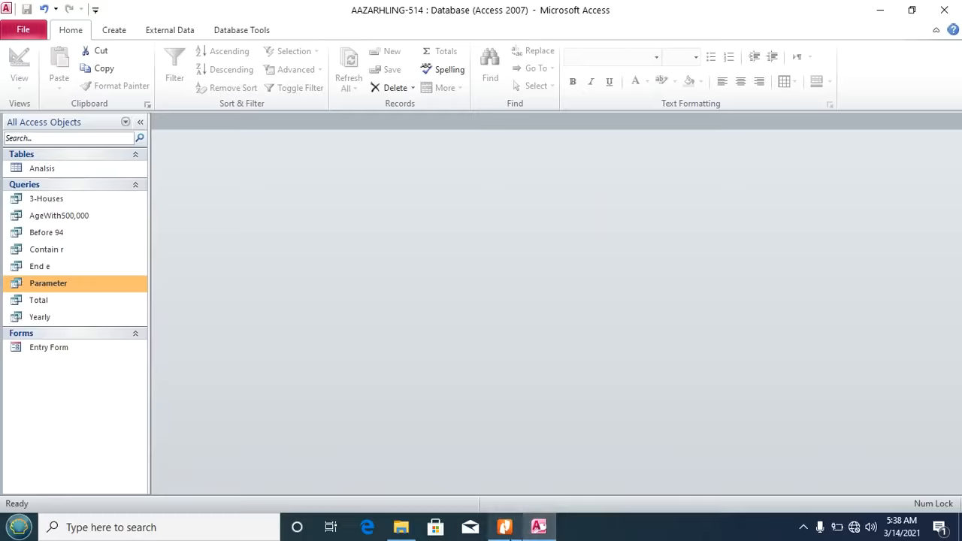
click(504, 527)
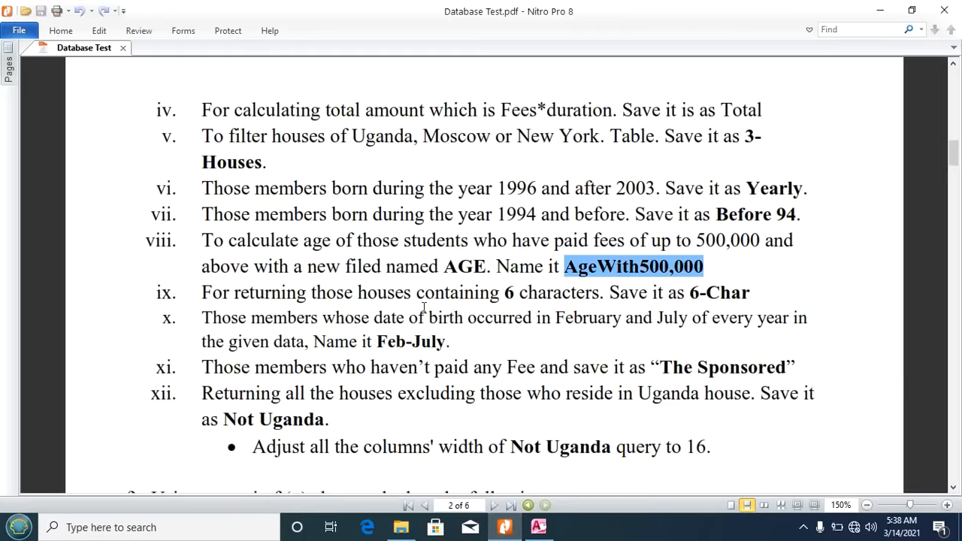
Step: Highlight the wording of task ix and its query name 6-Char in the PDF
click(204, 293)
drag(204, 293, 607, 296)
click(509, 293)
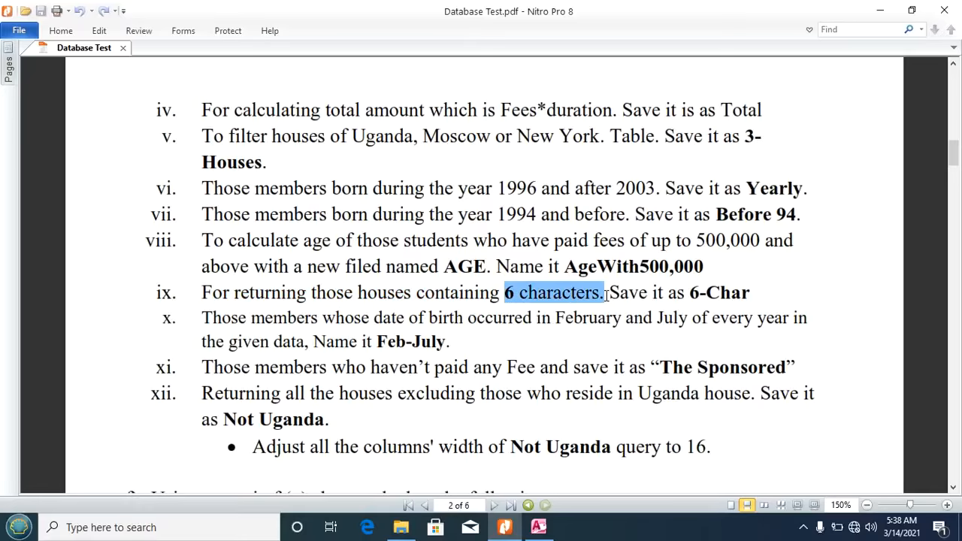
click(607, 296)
drag(690, 294, 756, 297)
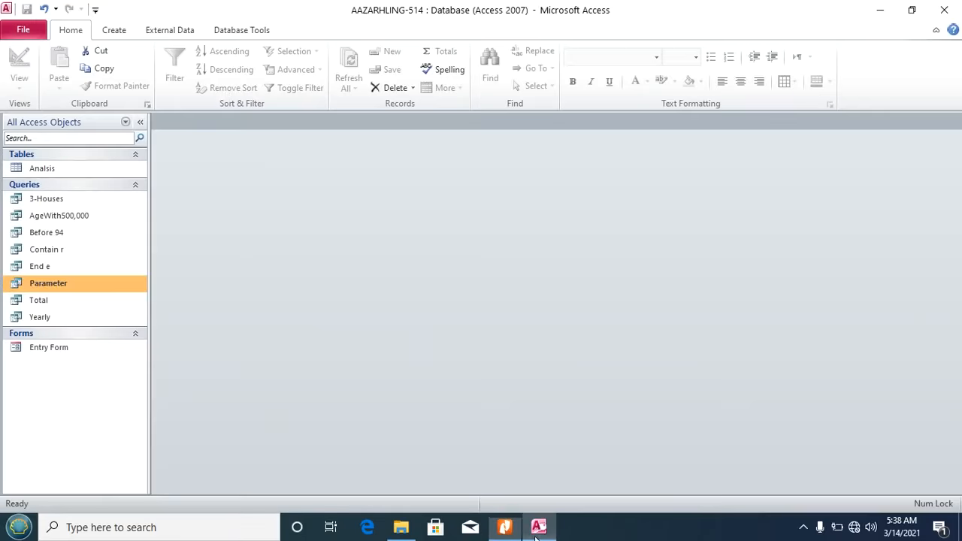
Step: Create a new design query on Analisis with all its fields in the grid
click(538, 527)
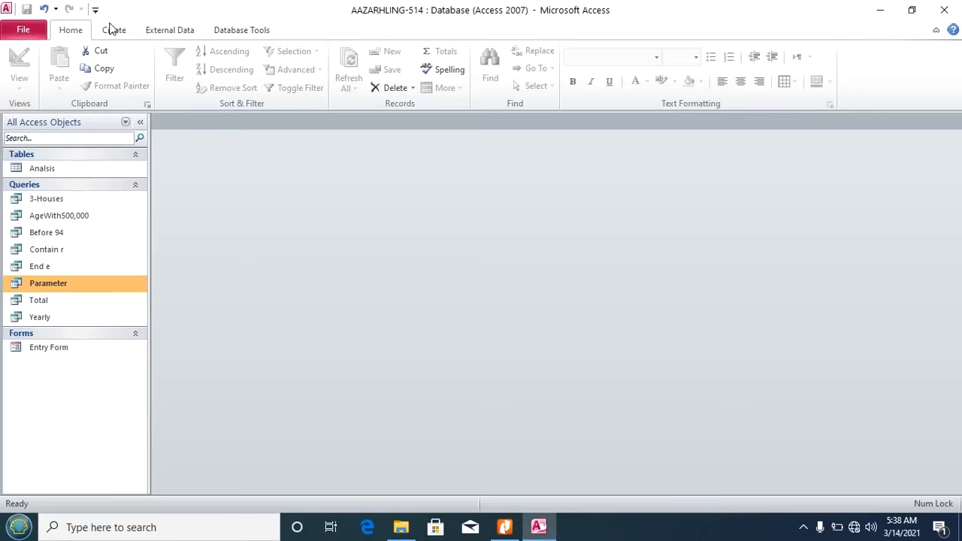
click(114, 30)
click(220, 84)
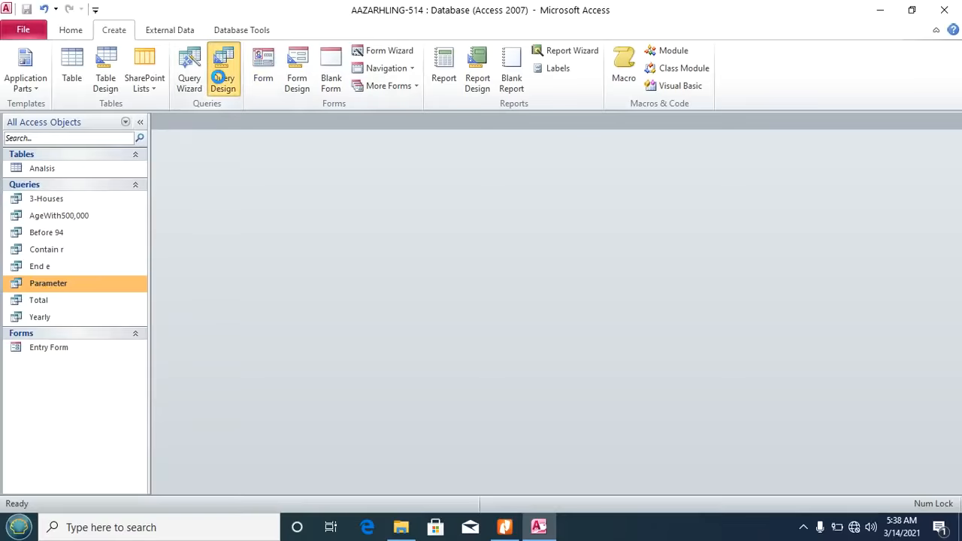
click(505, 496)
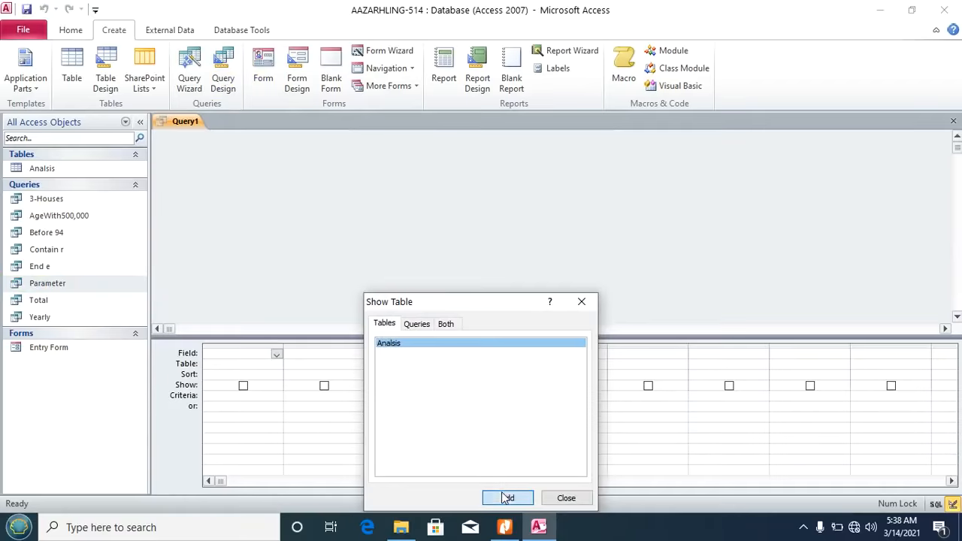
click(564, 497)
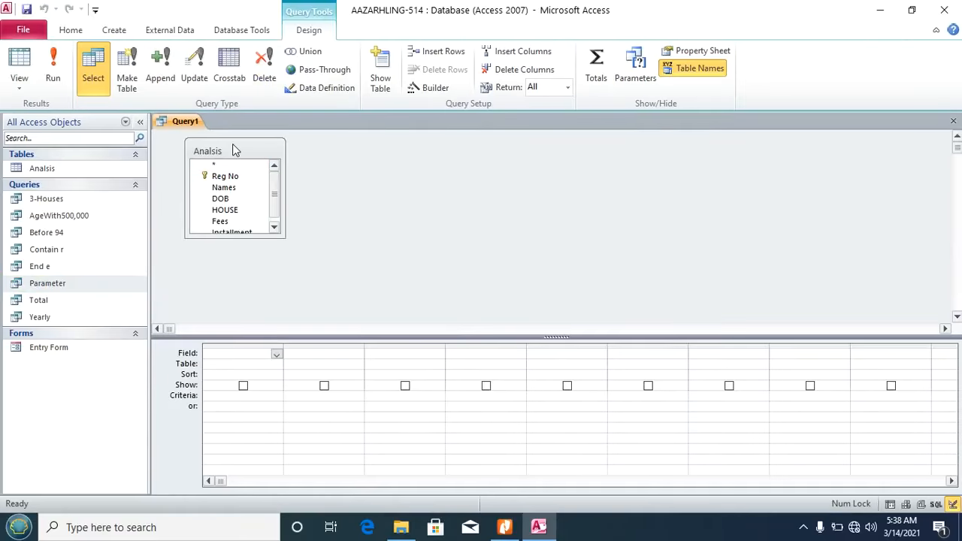
double_click(233, 147)
drag(219, 172, 246, 358)
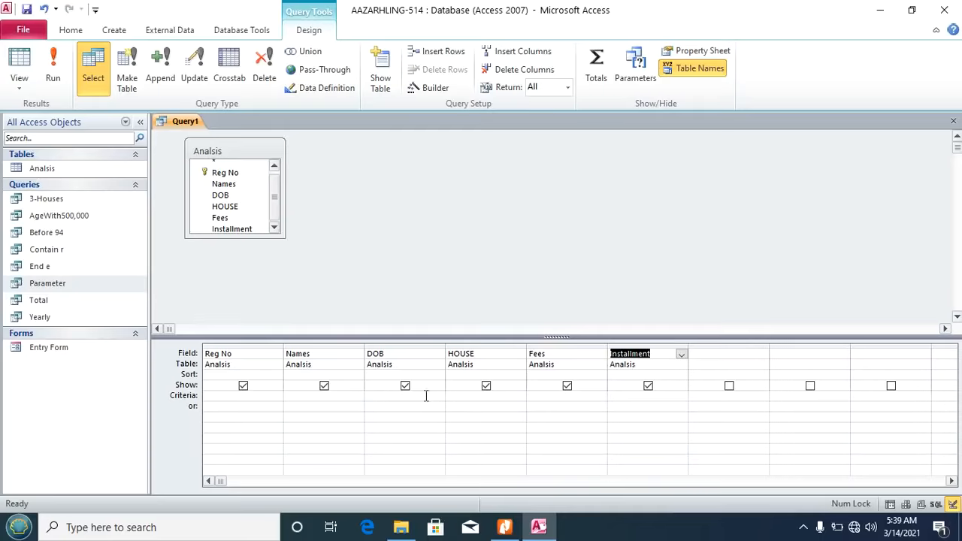
Step: Set the HOUSE criterion to Like "??????" for six-character houses
click(466, 397)
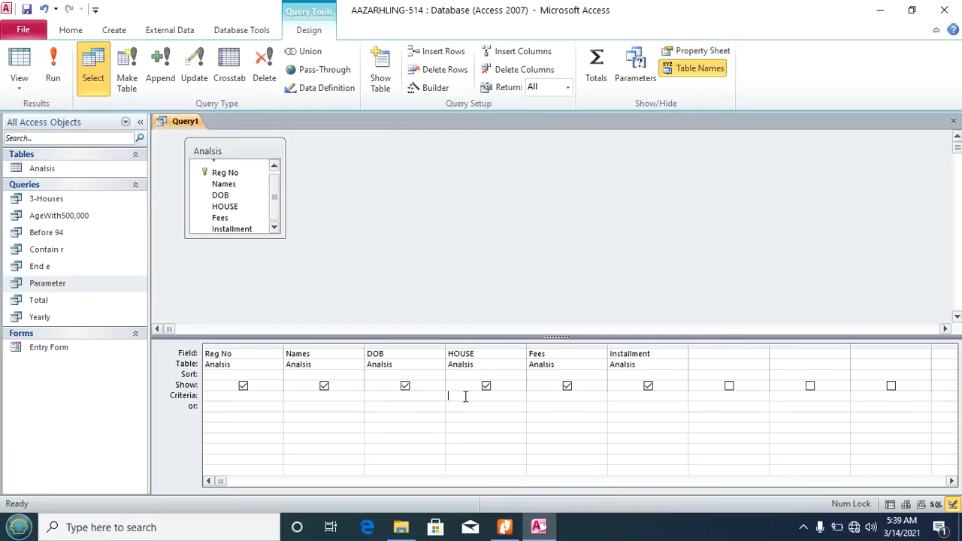
click(430, 88)
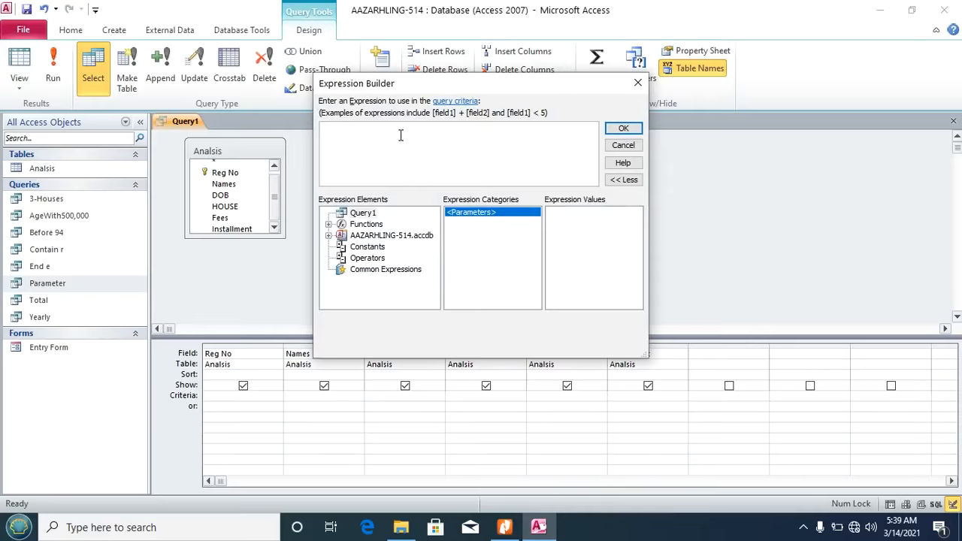
text(like "??????)
click(623, 129)
Step: Run the query, save it as 6-Char, and close it
click(53, 72)
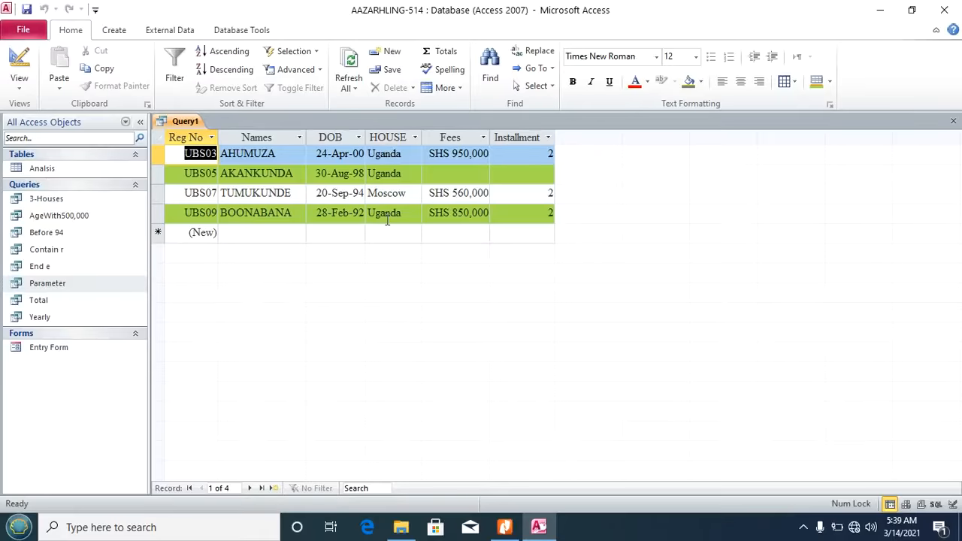
key(ctrl+s)
text(6-Char)
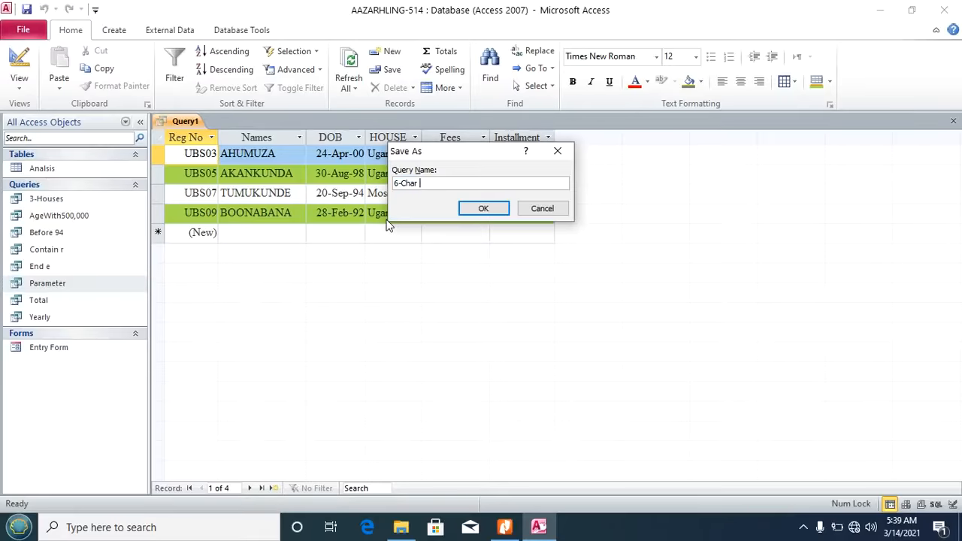
click(483, 208)
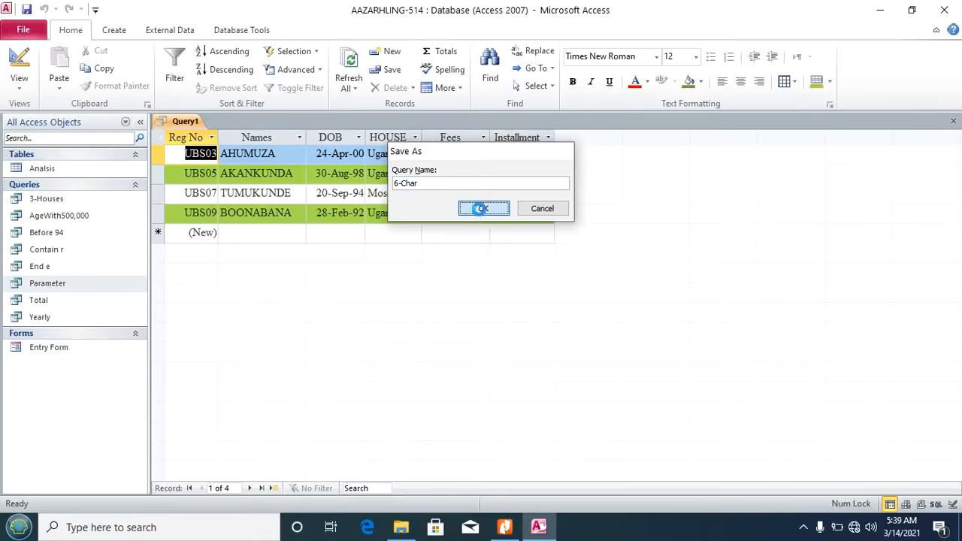
click(952, 126)
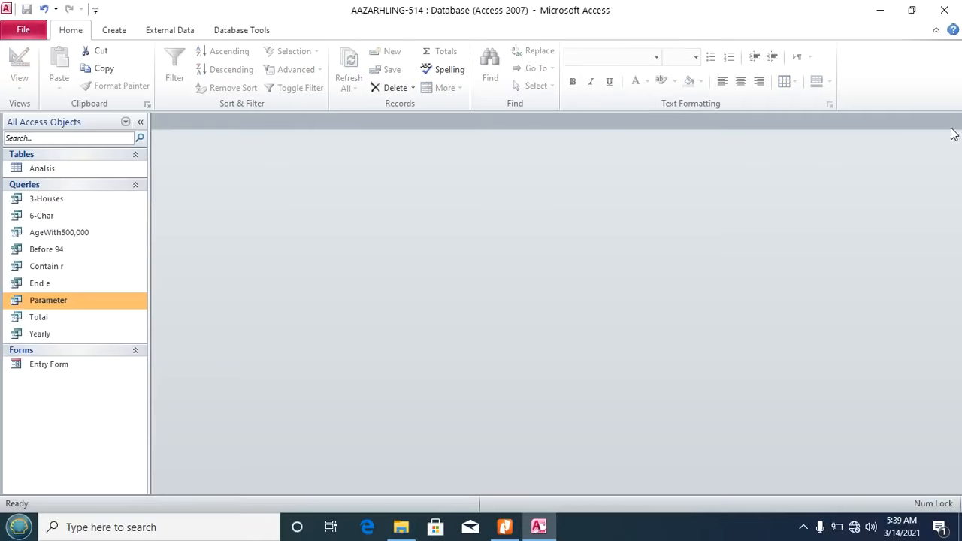
Step: Select the query name Feb-July in task x, then go back to Access
click(506, 527)
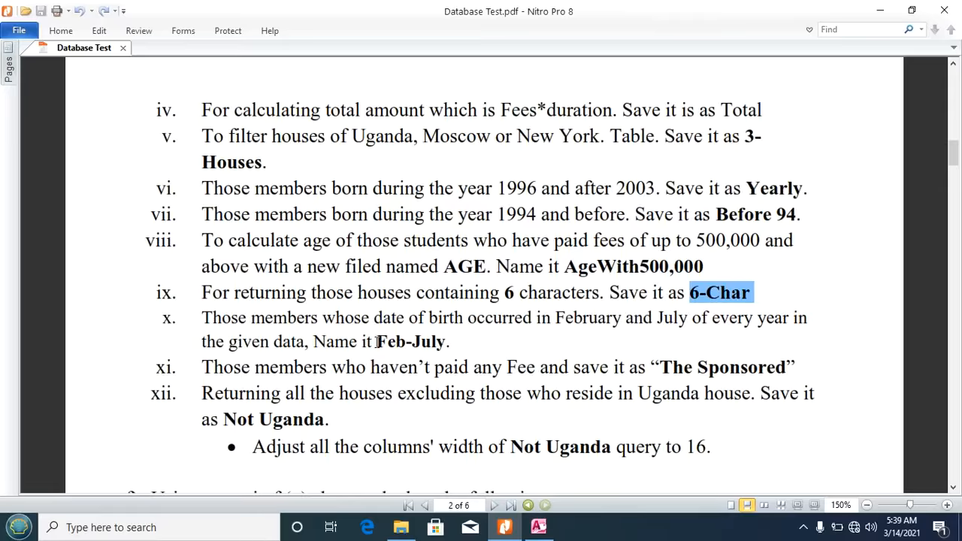
drag(377, 342, 448, 342)
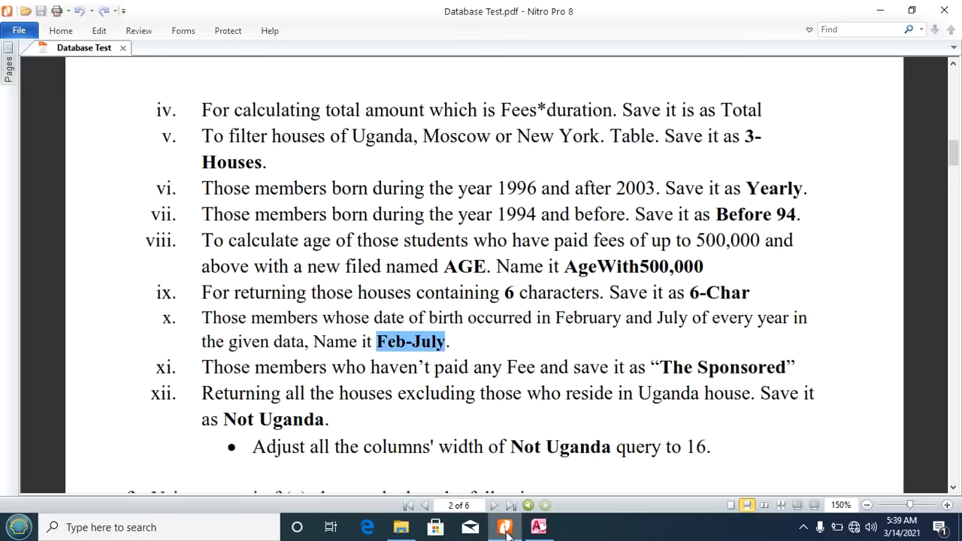
click(539, 527)
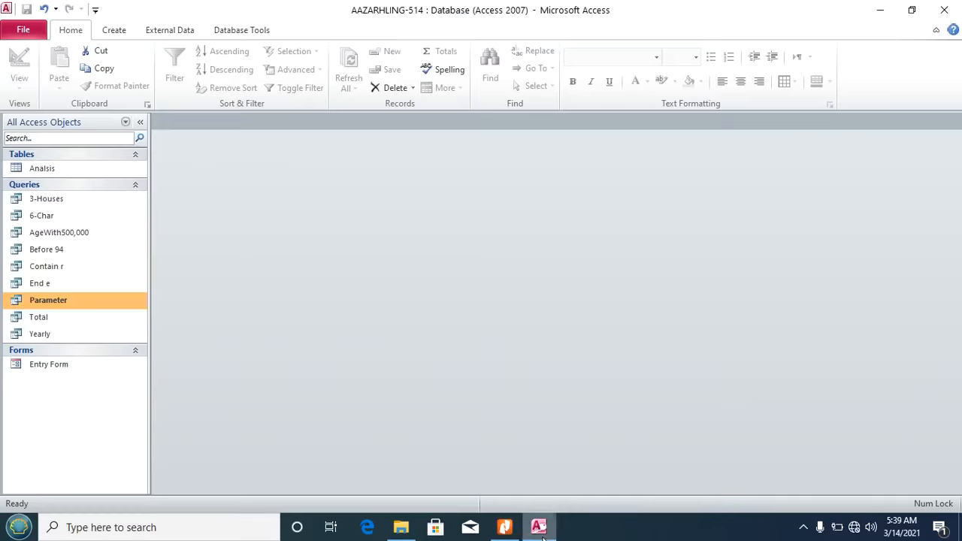
Step: Create a new design query on Analisis with all six fields and select the DOB Criteria cell
click(114, 30)
click(222, 68)
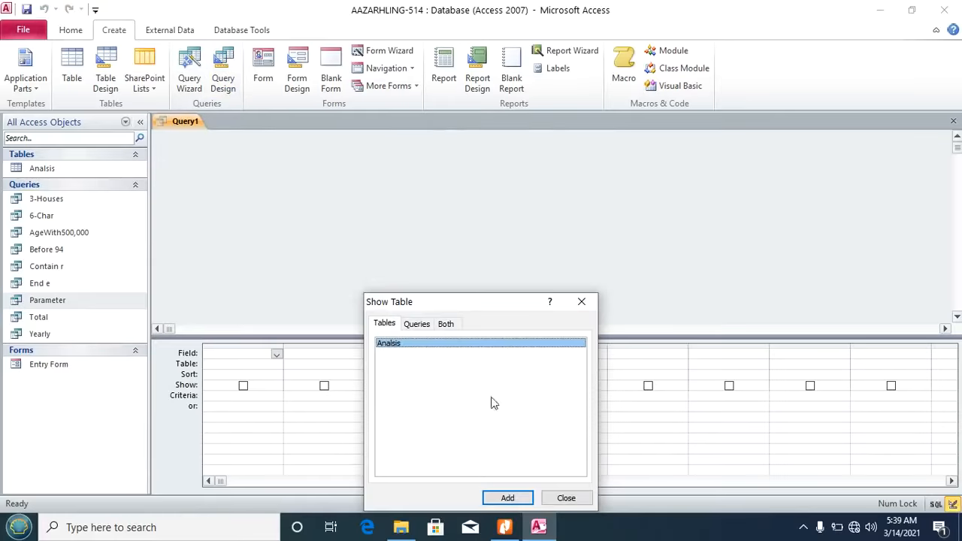
click(507, 497)
click(564, 498)
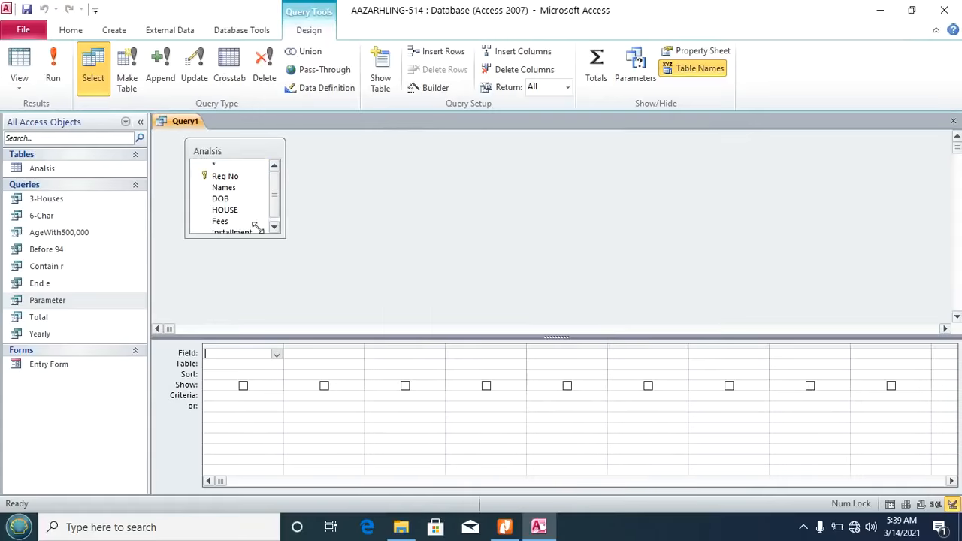
double_click(213, 151)
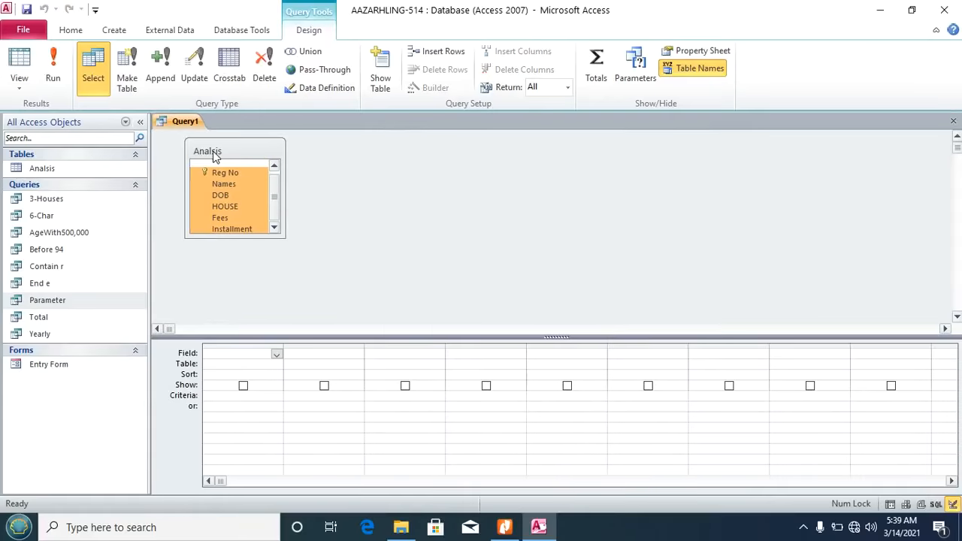
drag(213, 151, 233, 363)
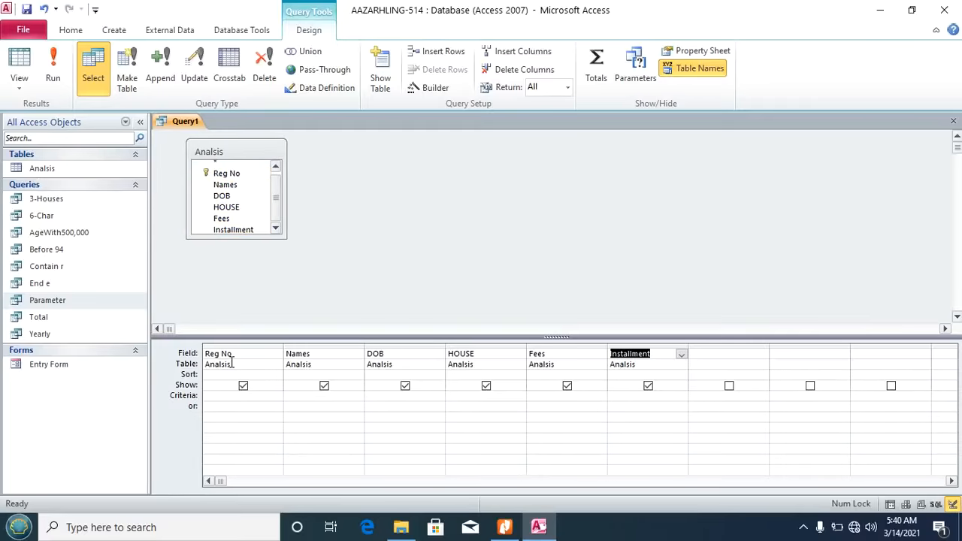
click(390, 397)
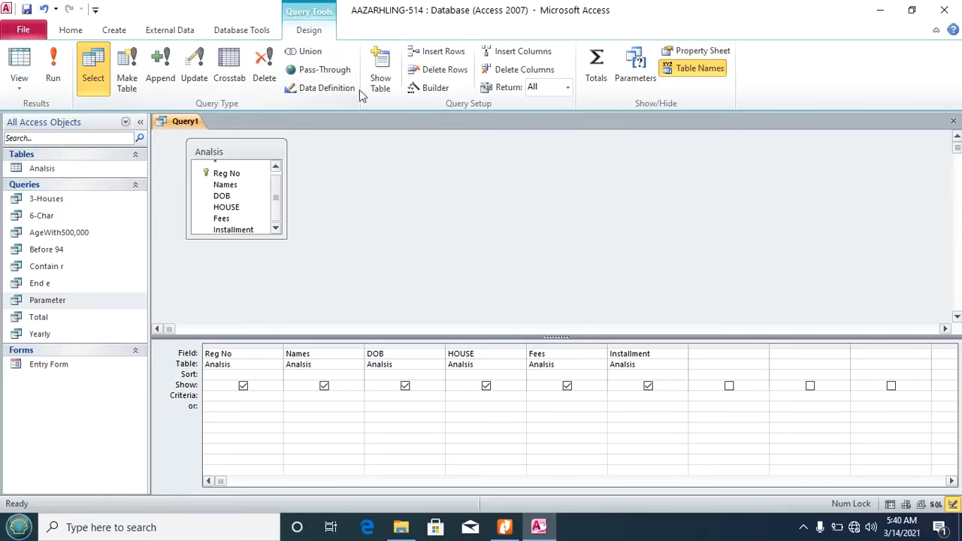
Step: Enter the DOB criterion DatePart("m", [Analisis]![DOB])=02 through the Expression Builder
click(436, 87)
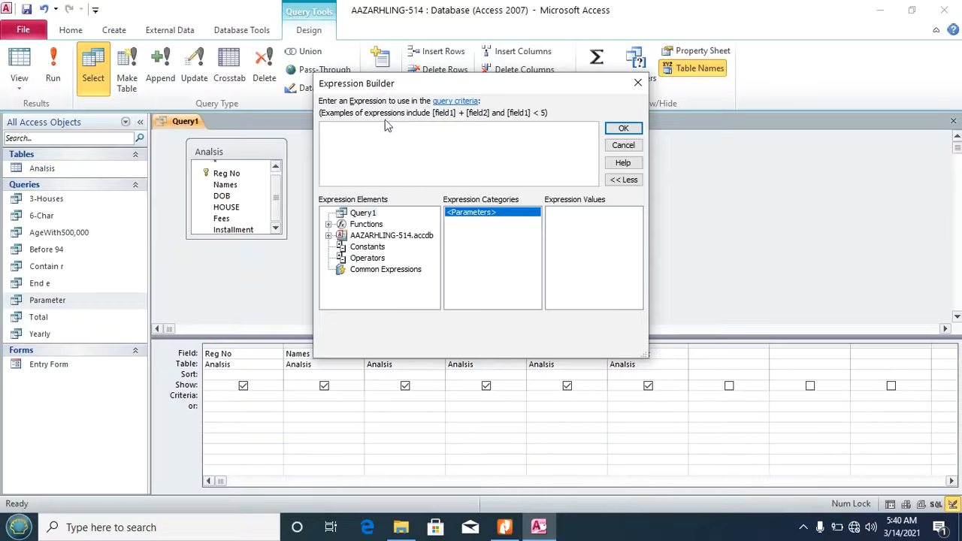
text(Da)
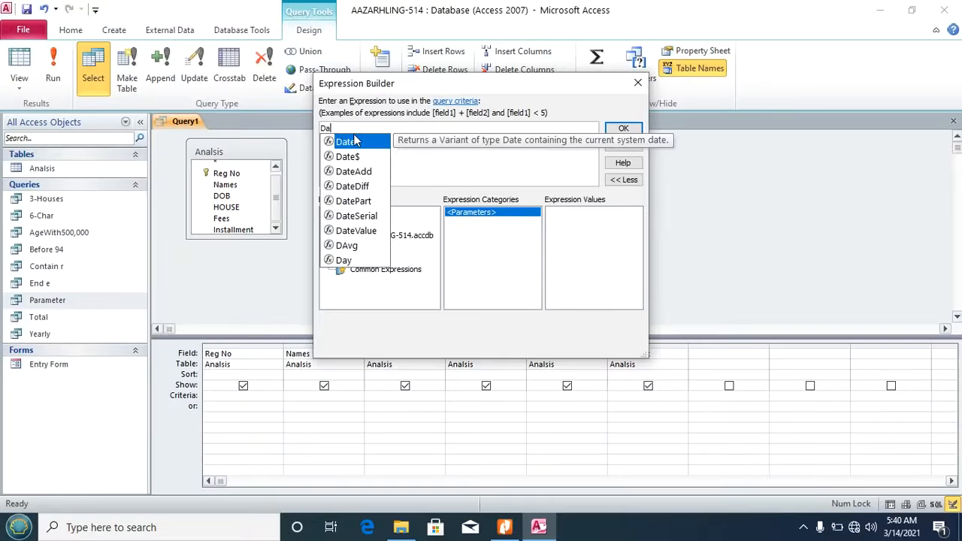
text(tePart)
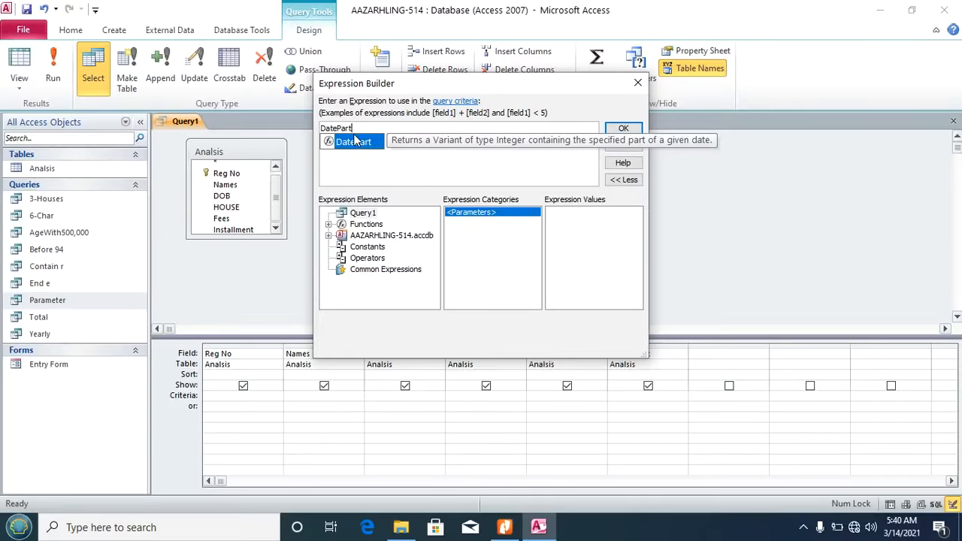
text(()
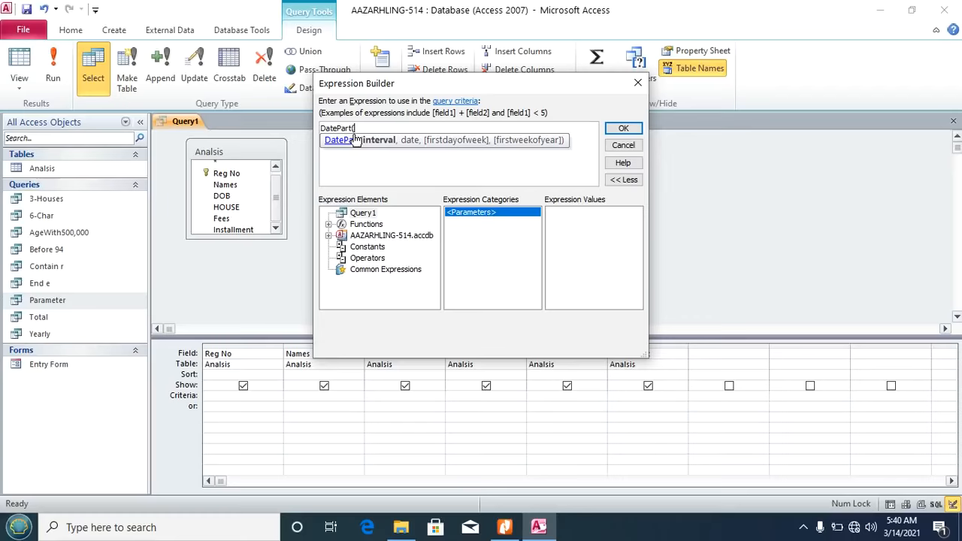
text("m",)
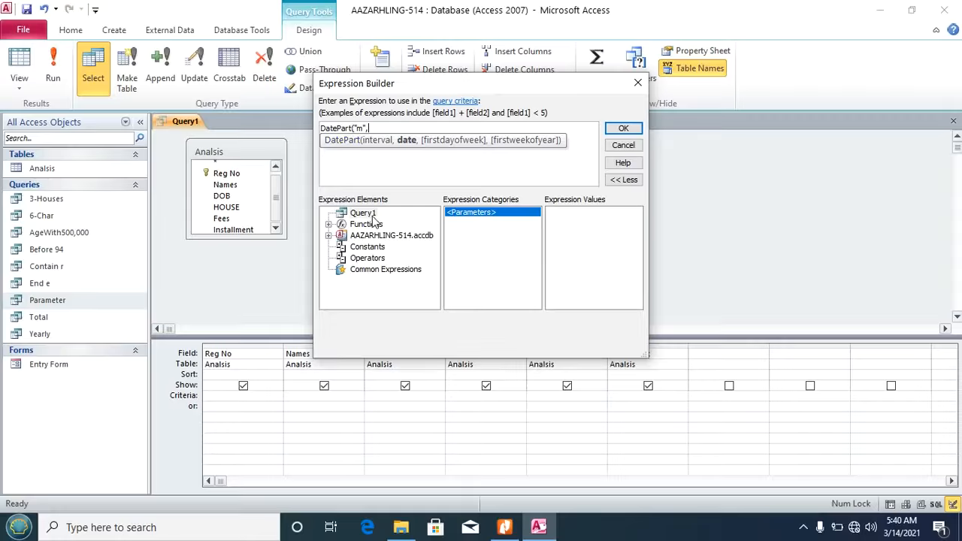
click(366, 236)
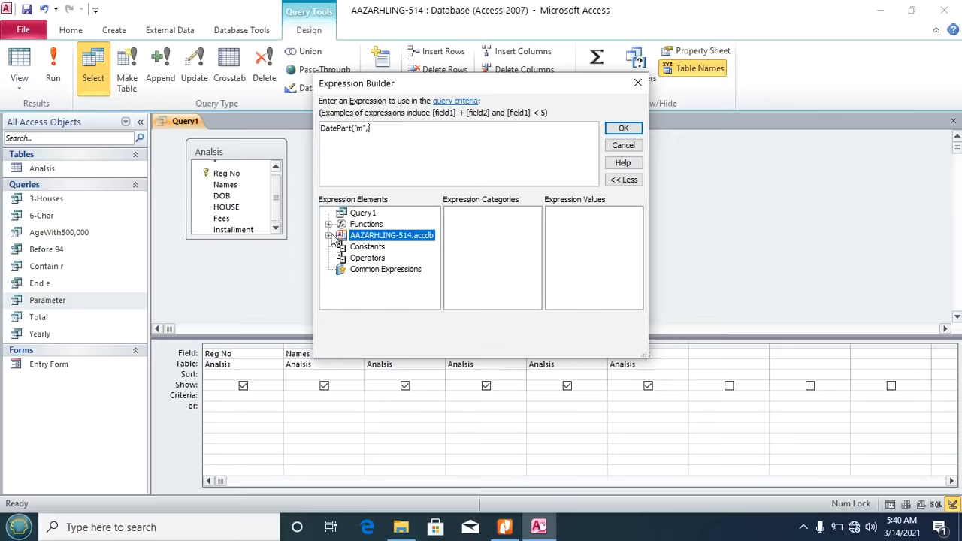
click(329, 235)
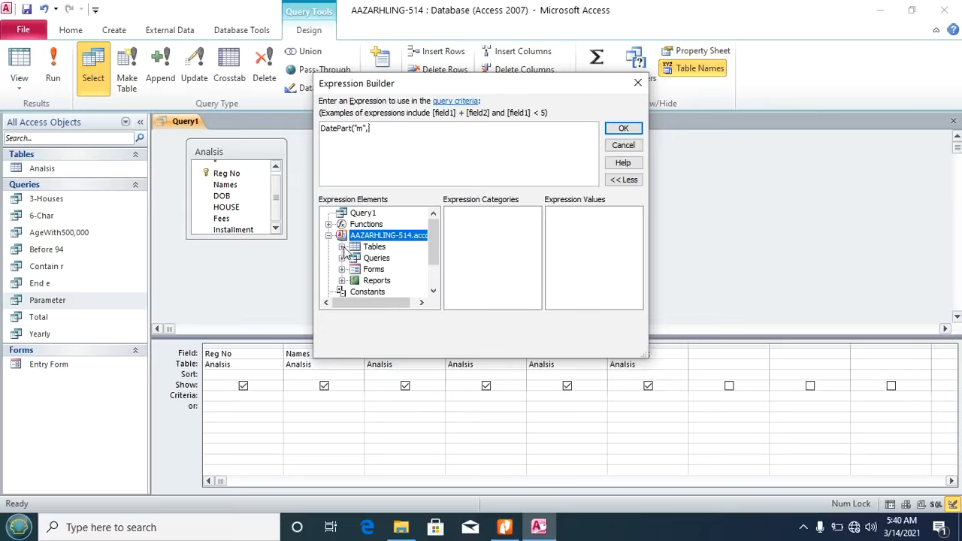
click(342, 246)
click(387, 258)
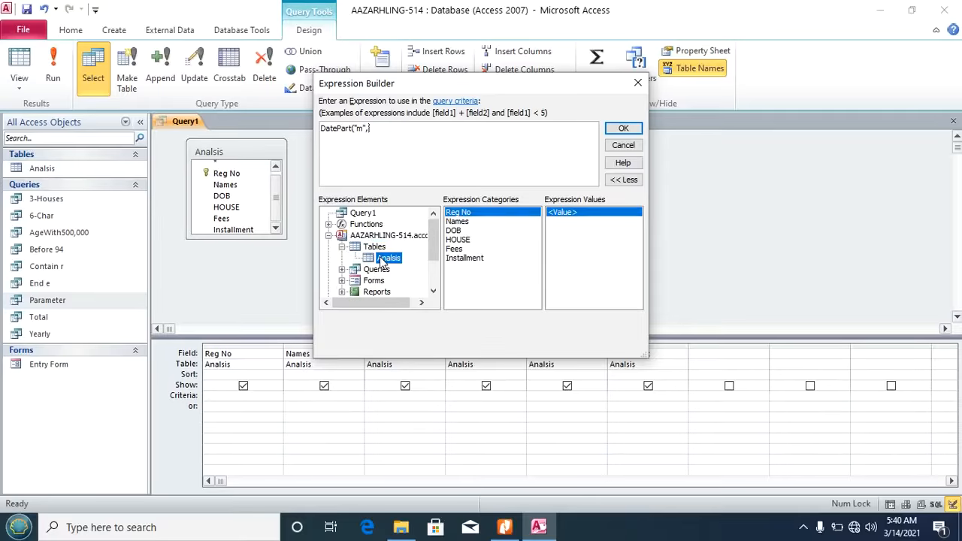
click(454, 231)
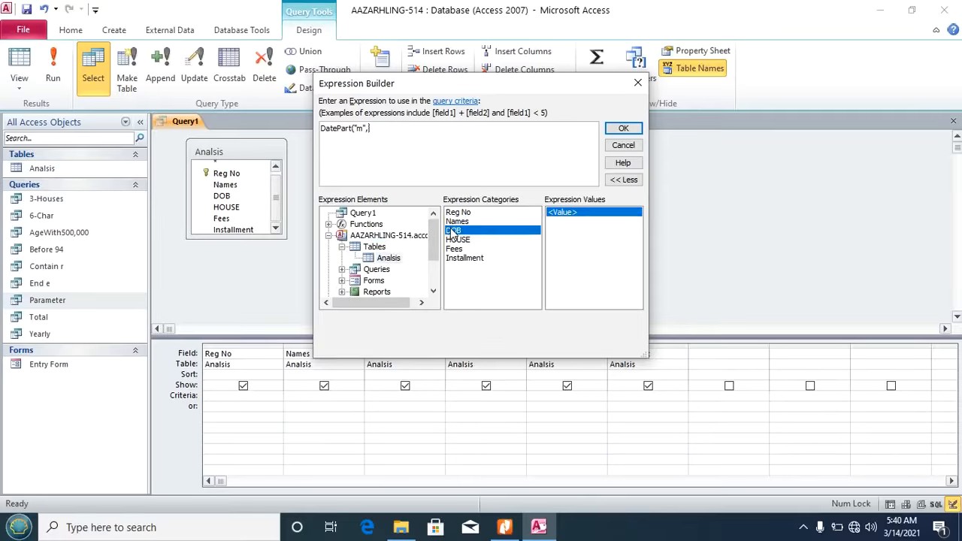
double_click(453, 230)
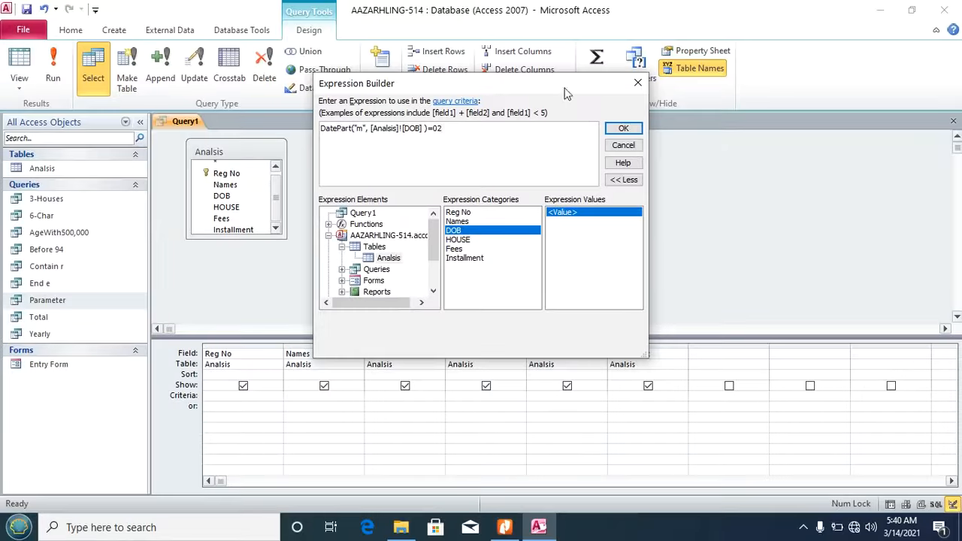
click(623, 131)
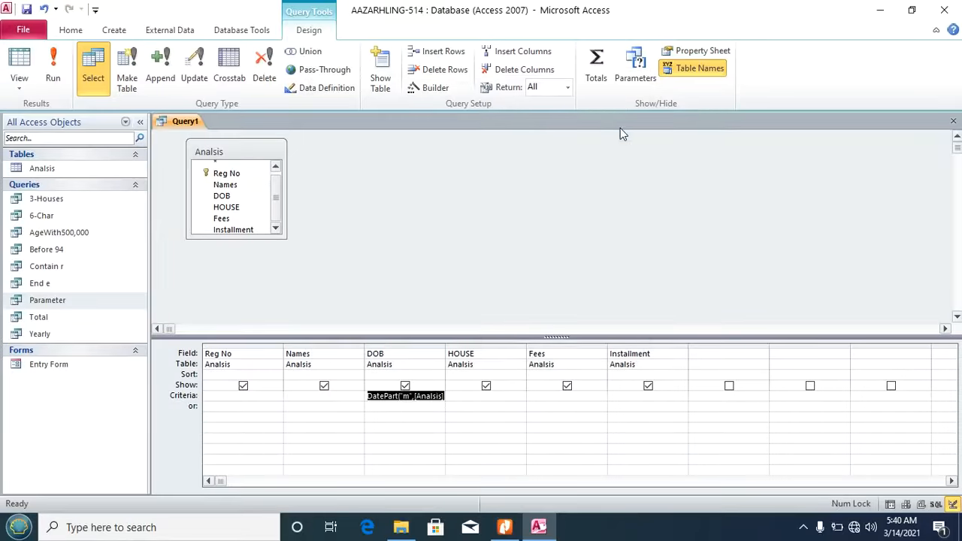
Step: In the DOB 'or' row, build a DatePart("m", [DOB]) criterion for July births
click(381, 406)
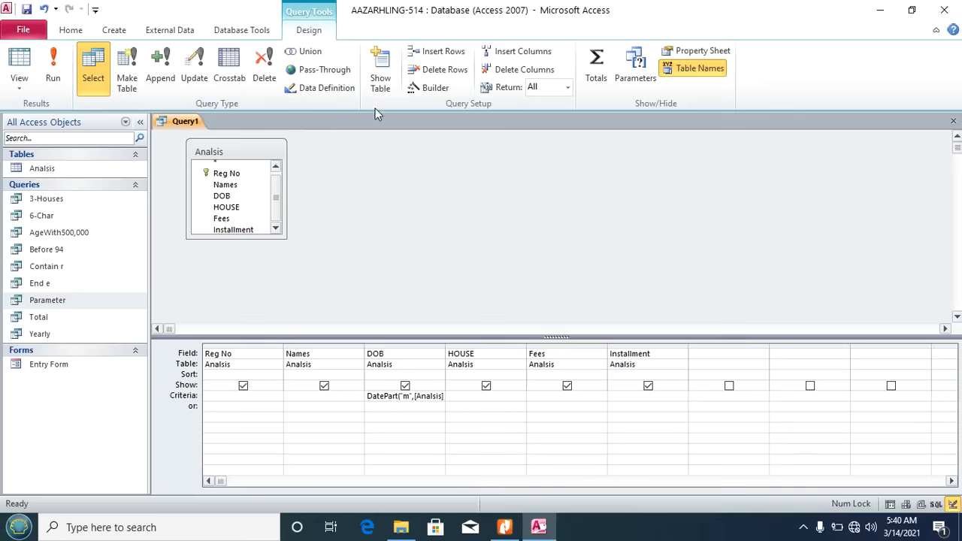
click(421, 87)
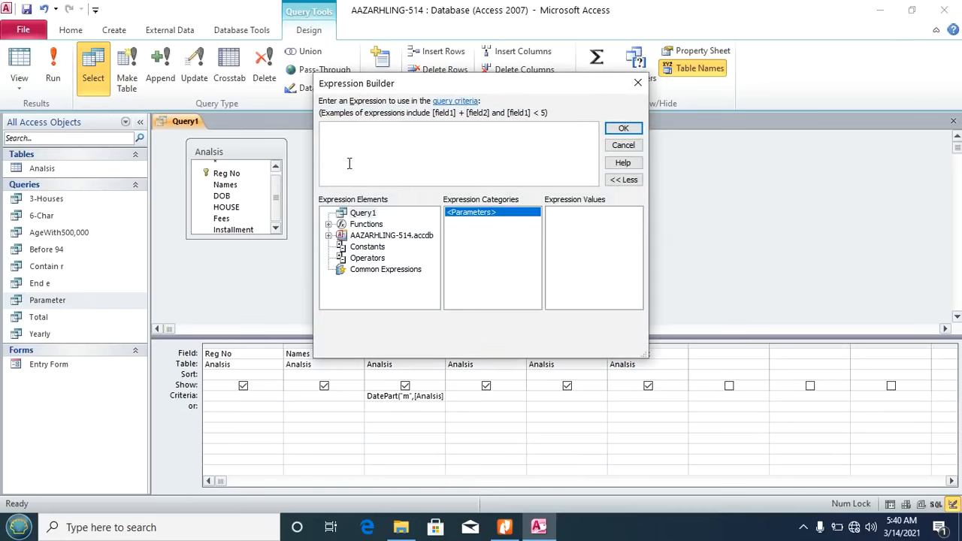
text(DatePart)
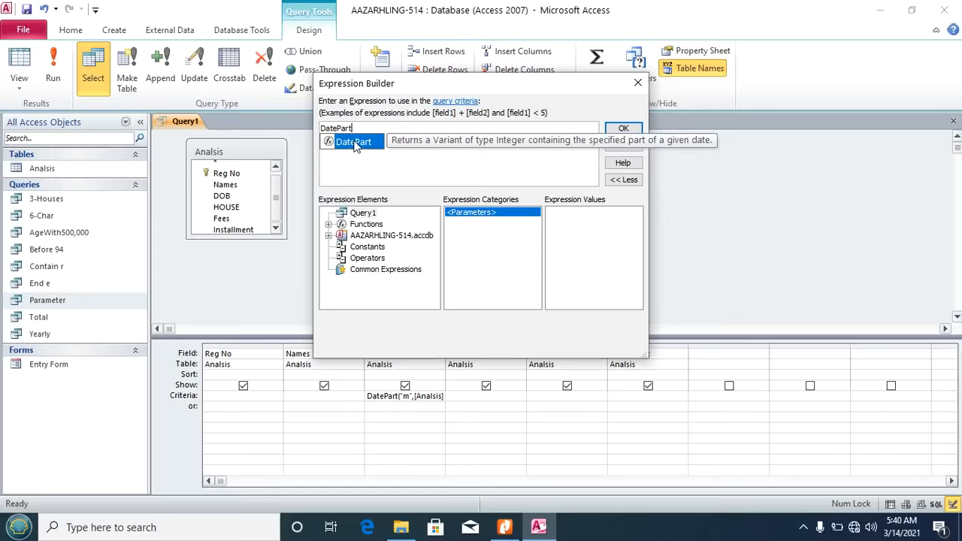
double_click(368, 141)
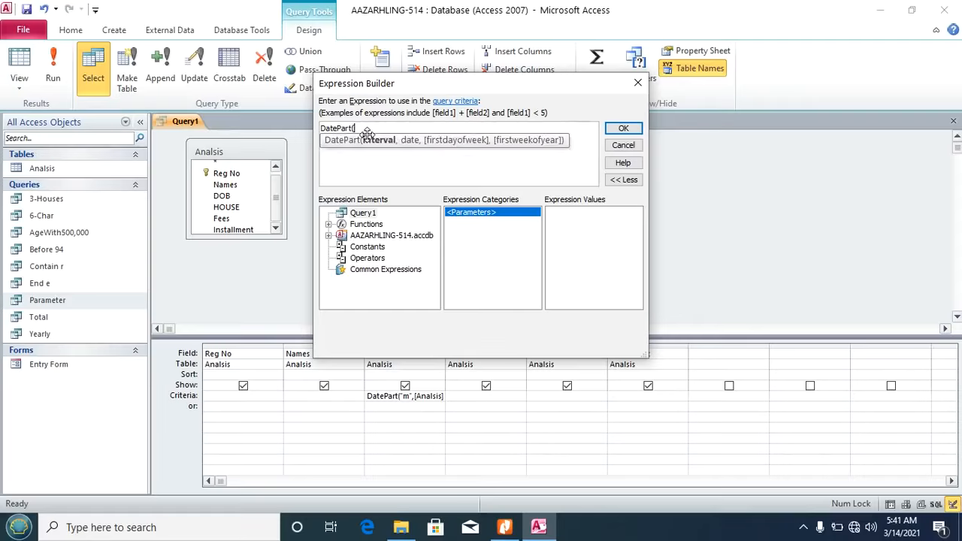
text("m",)
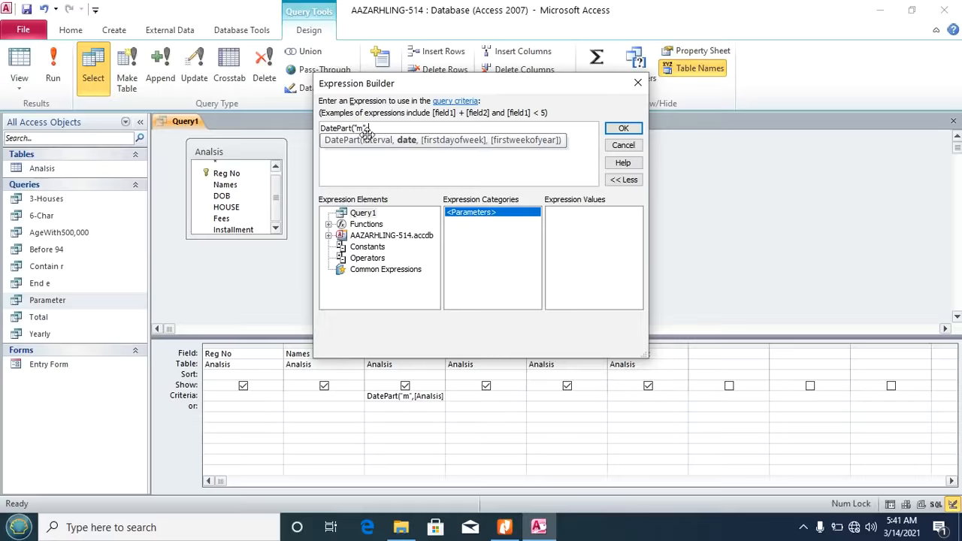
click(329, 236)
click(329, 236)
click(330, 236)
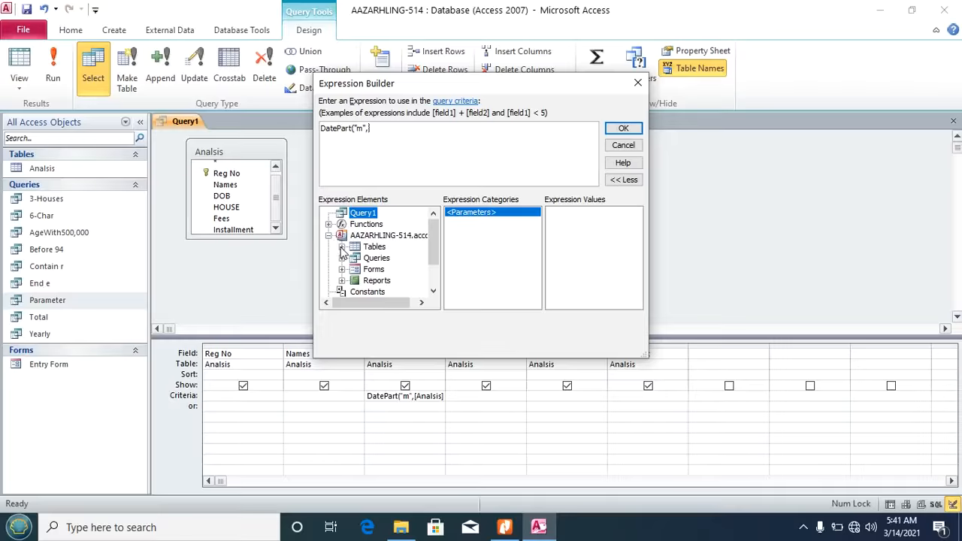
click(342, 246)
click(383, 258)
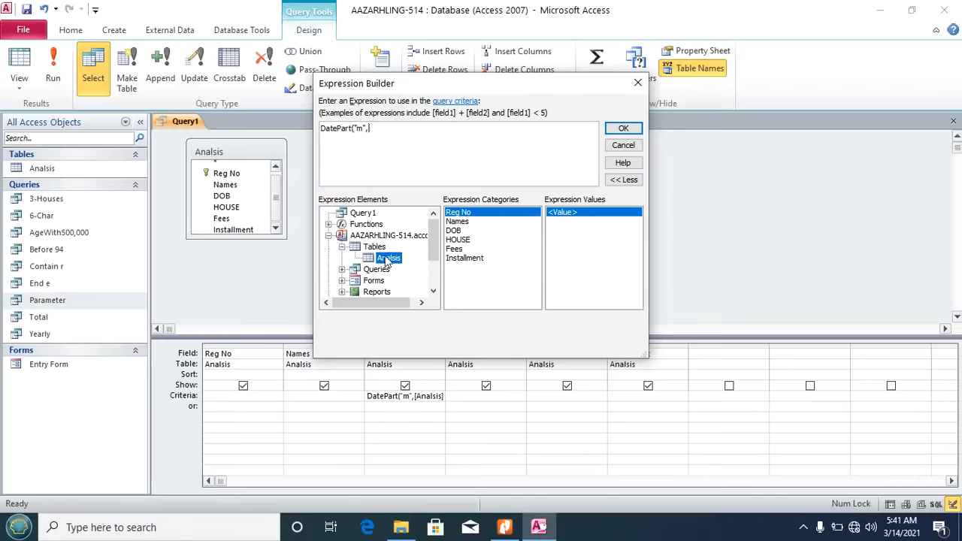
click(455, 231)
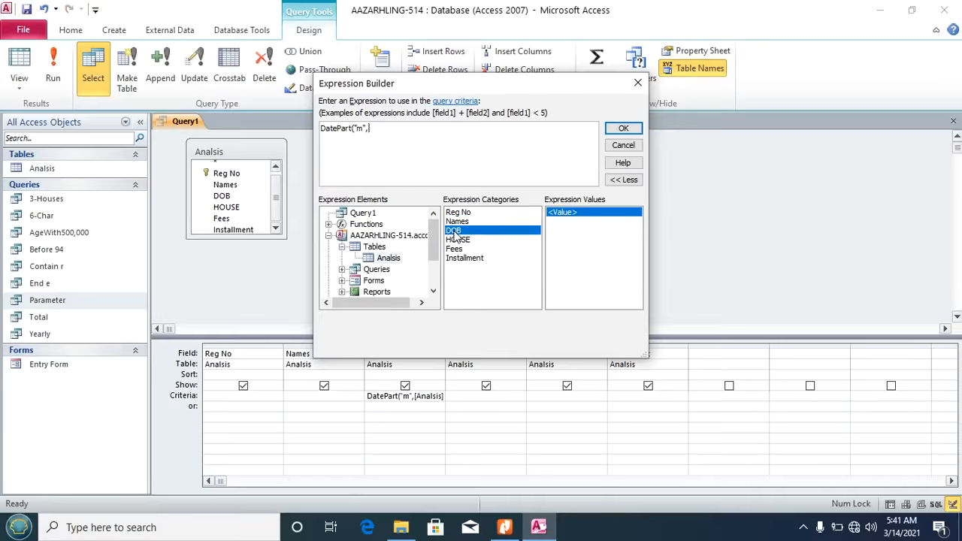
double_click(454, 231)
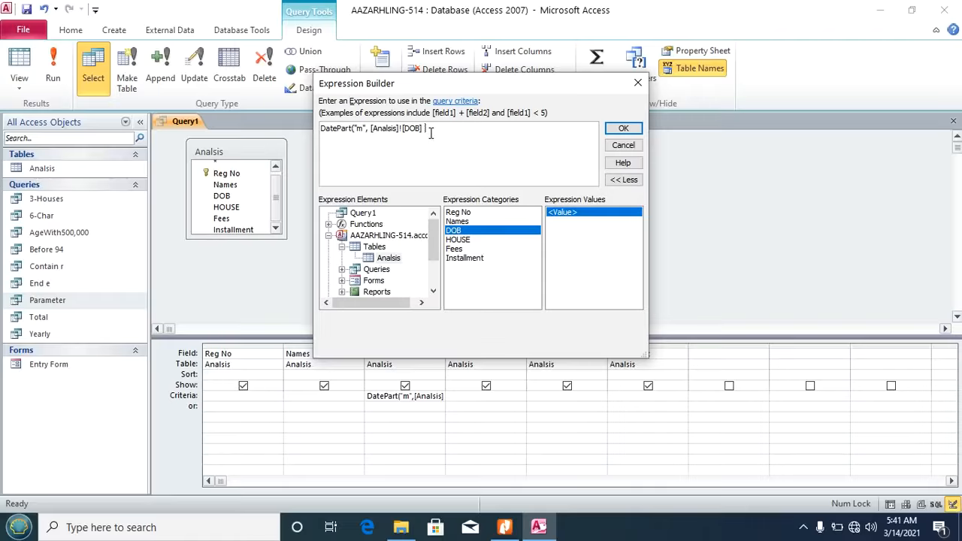
text()=07)
click(623, 129)
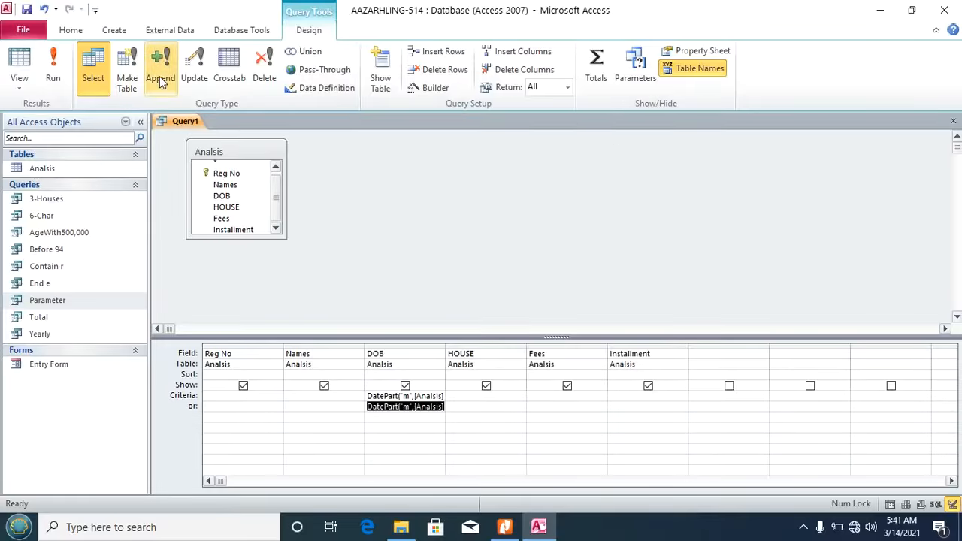
Step: Run the query, save it as 'Feb-July', and close it
click(54, 71)
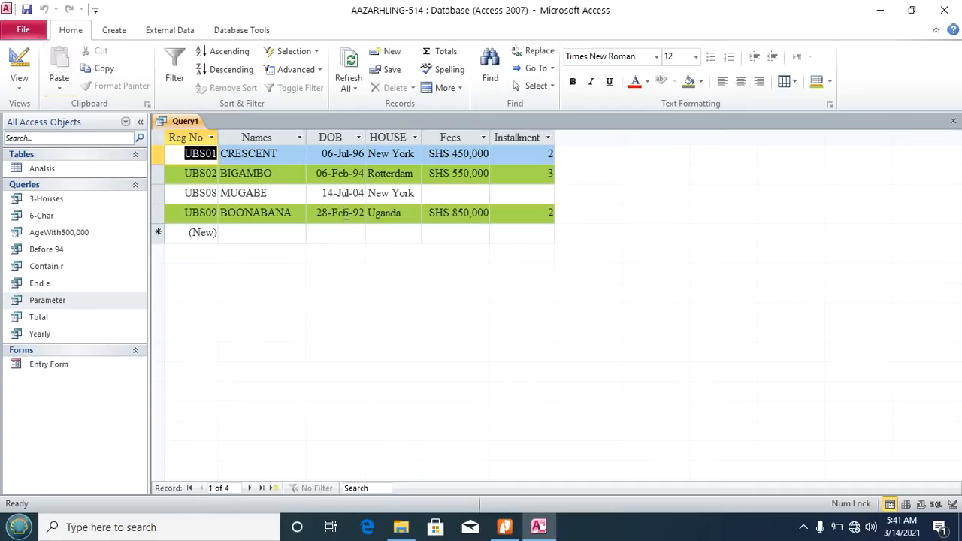
key(ctrl+s)
text(Feb-July)
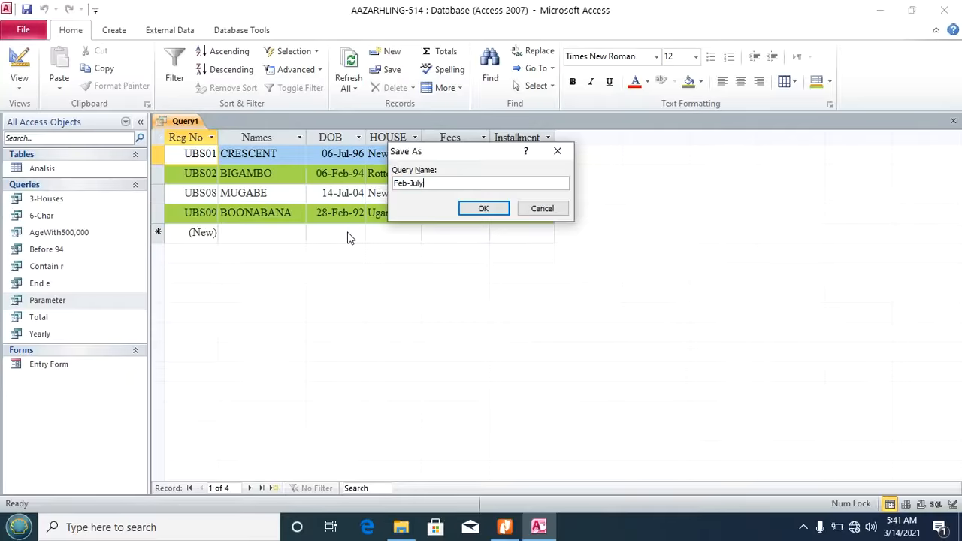
click(478, 211)
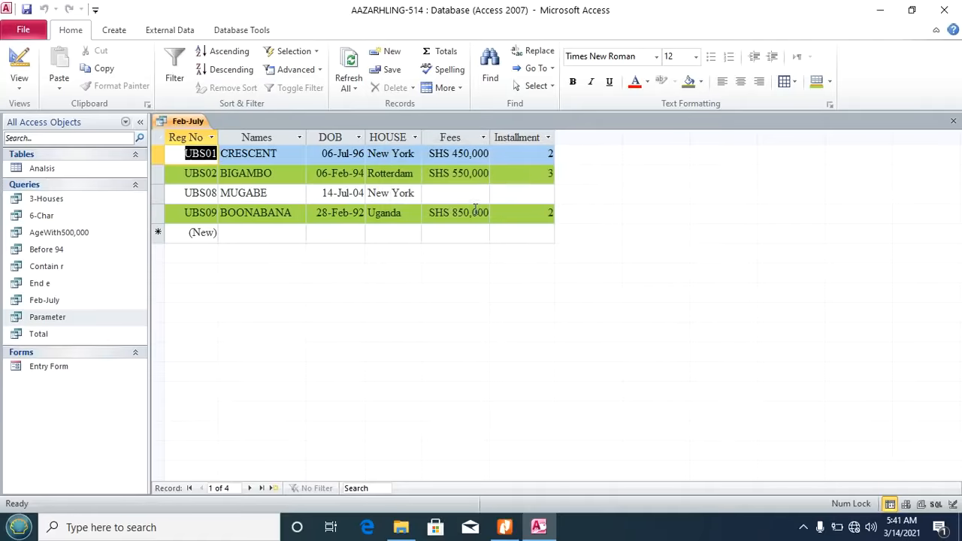
click(955, 122)
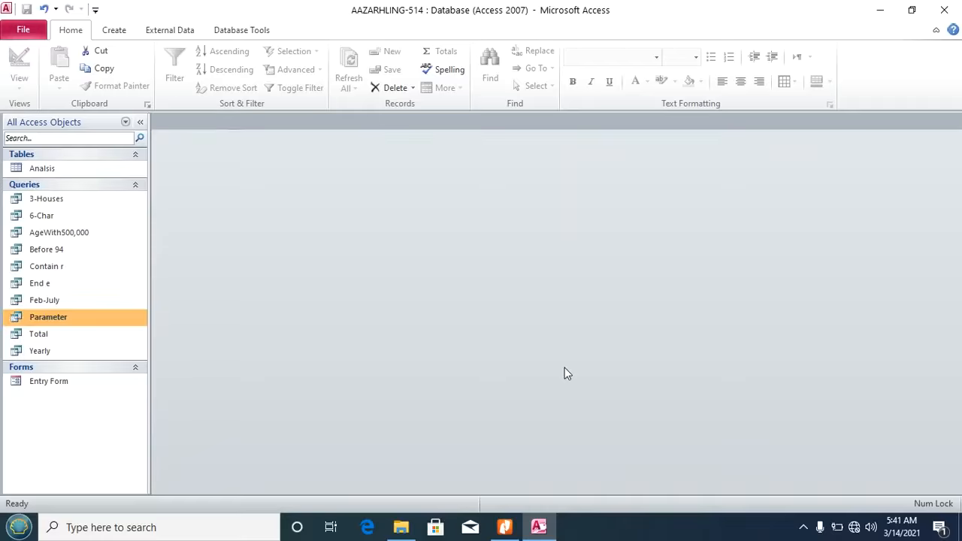
Step: Find the query name 'The Sponsored' in task xi, then open the Analsis table in Access
click(504, 527)
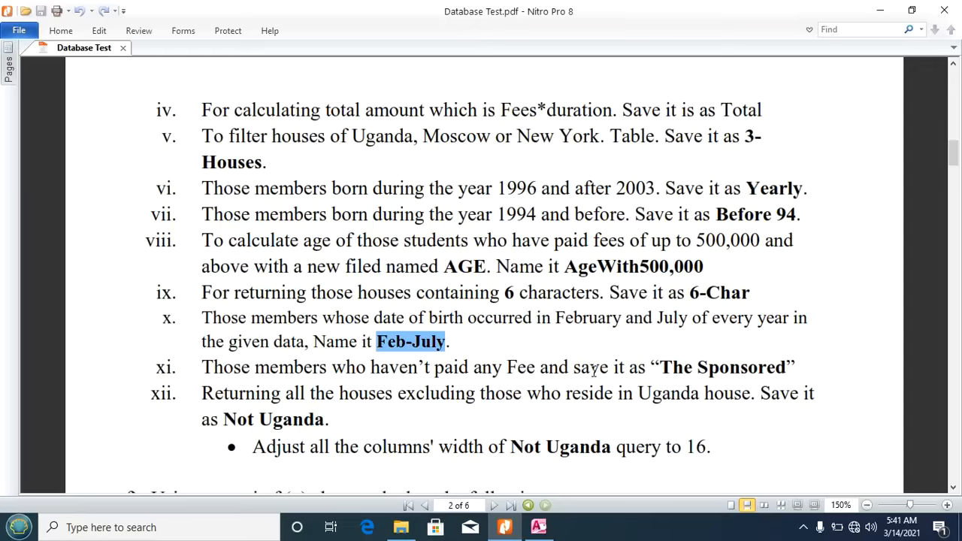
drag(660, 366, 762, 366)
click(761, 366)
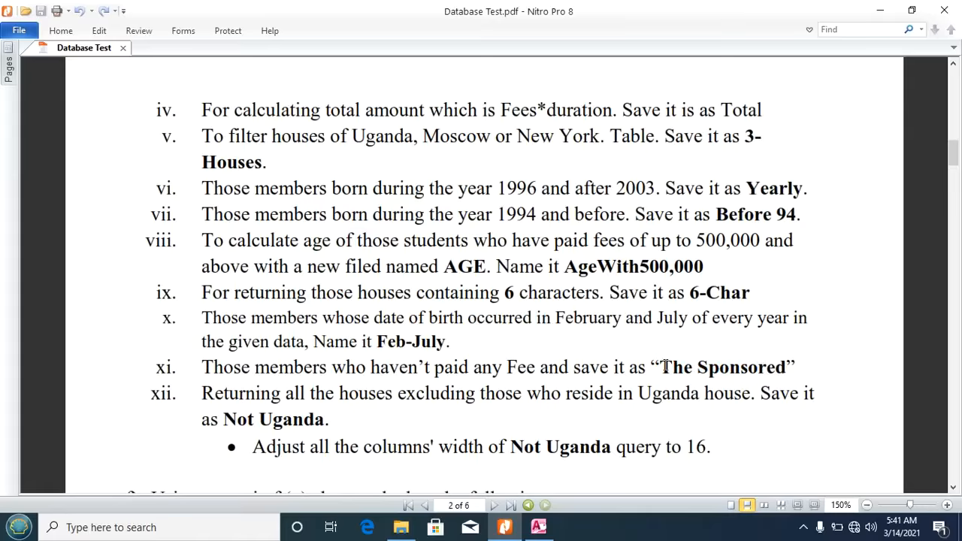
drag(661, 366, 788, 367)
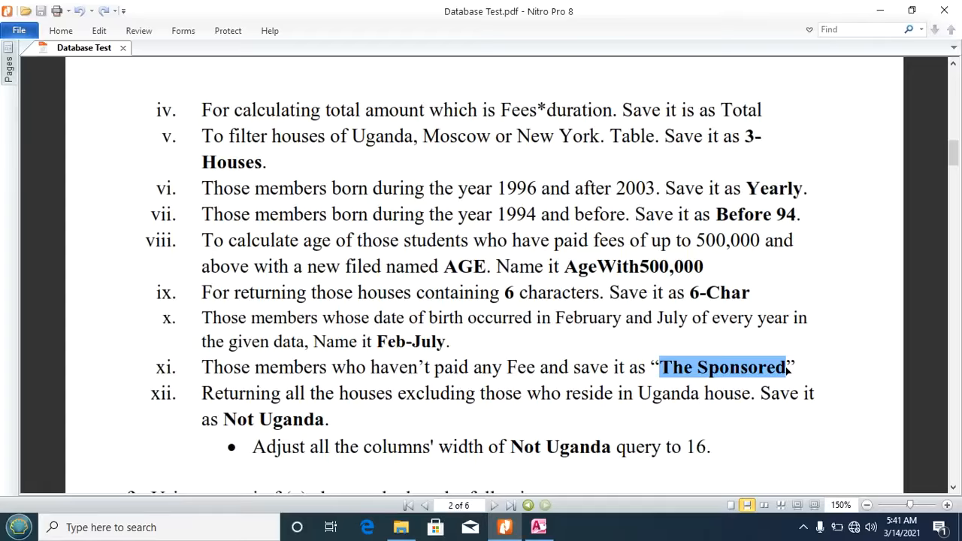
click(531, 534)
double_click(46, 168)
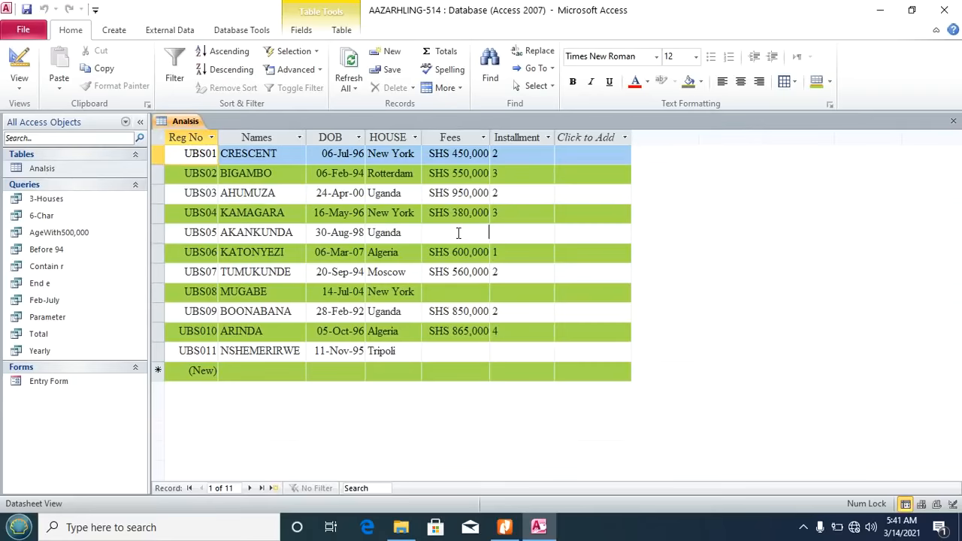
Step: Check the blank Fees entries for UBS05, UBS08 and UBS011, then close the Analsis table
click(458, 233)
click(451, 293)
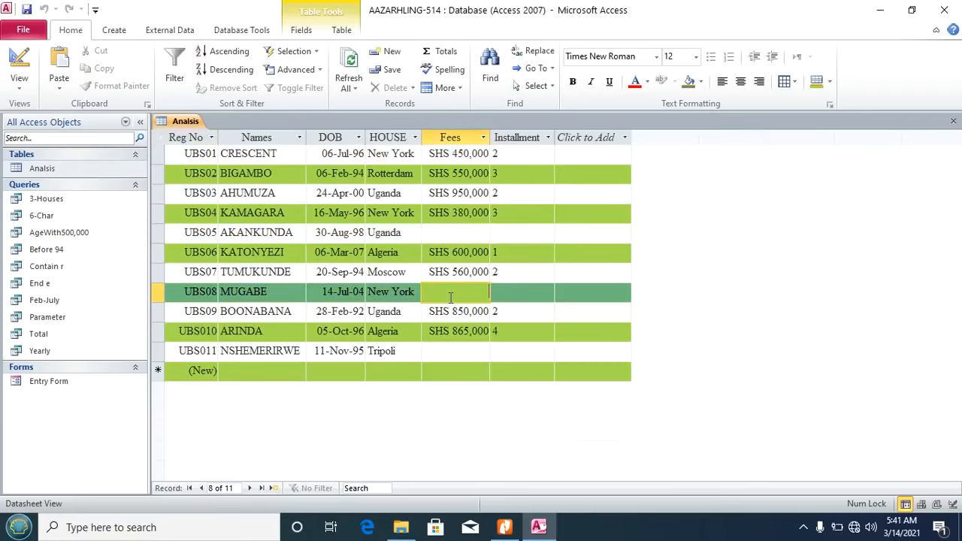
click(447, 355)
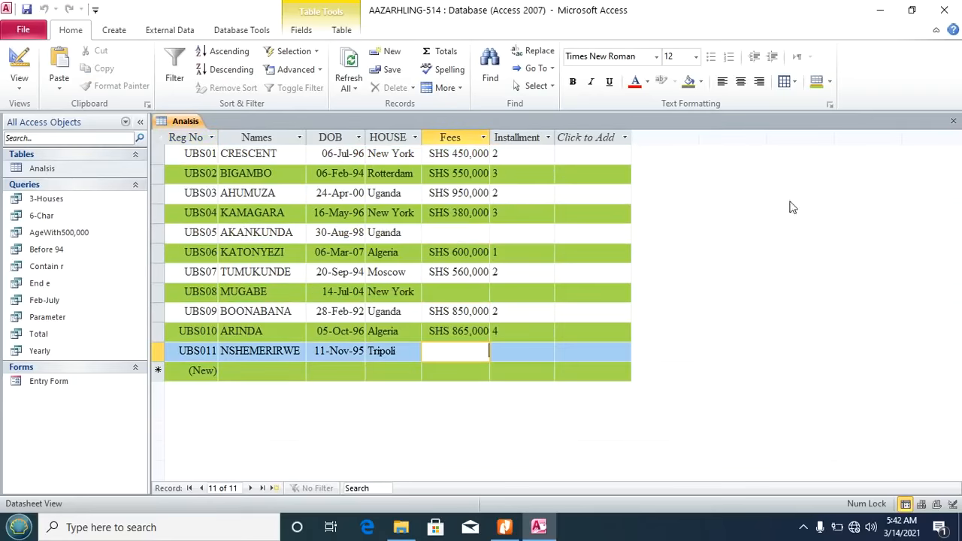
click(953, 121)
Step: Create a new query design with every Analsis field in the grid
click(112, 31)
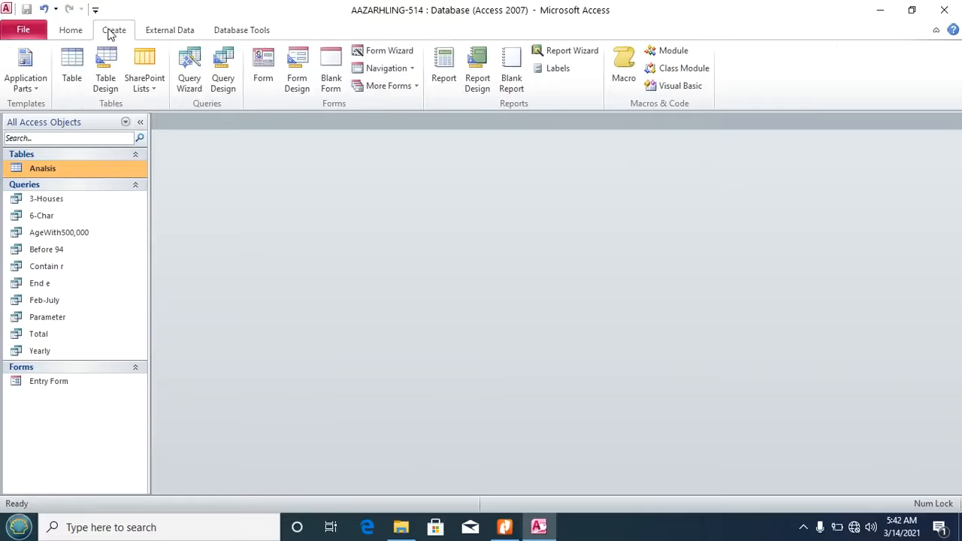
click(222, 74)
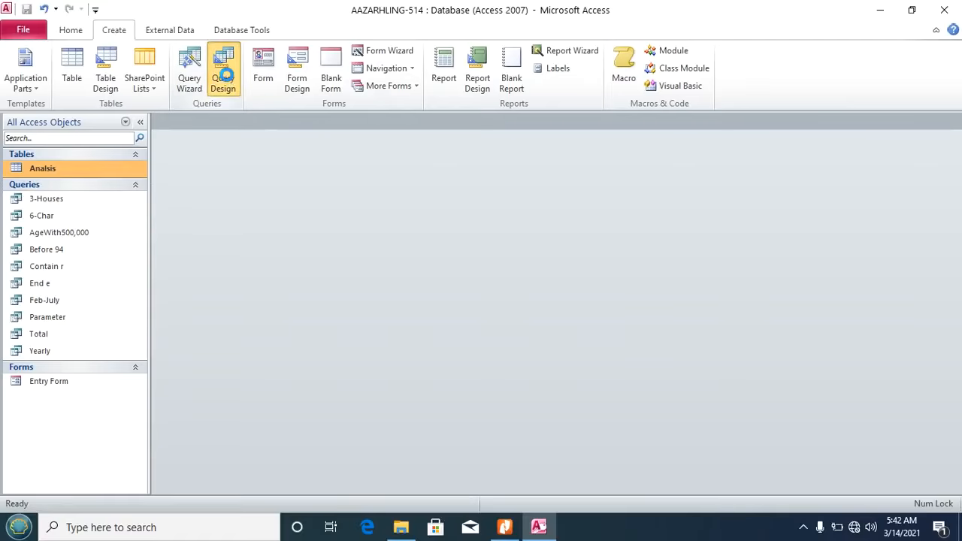
click(508, 498)
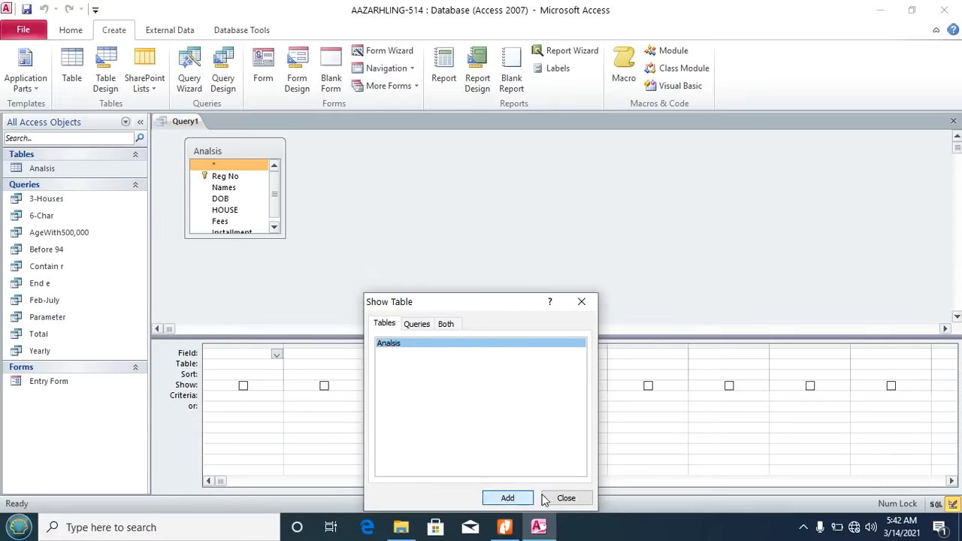
click(566, 498)
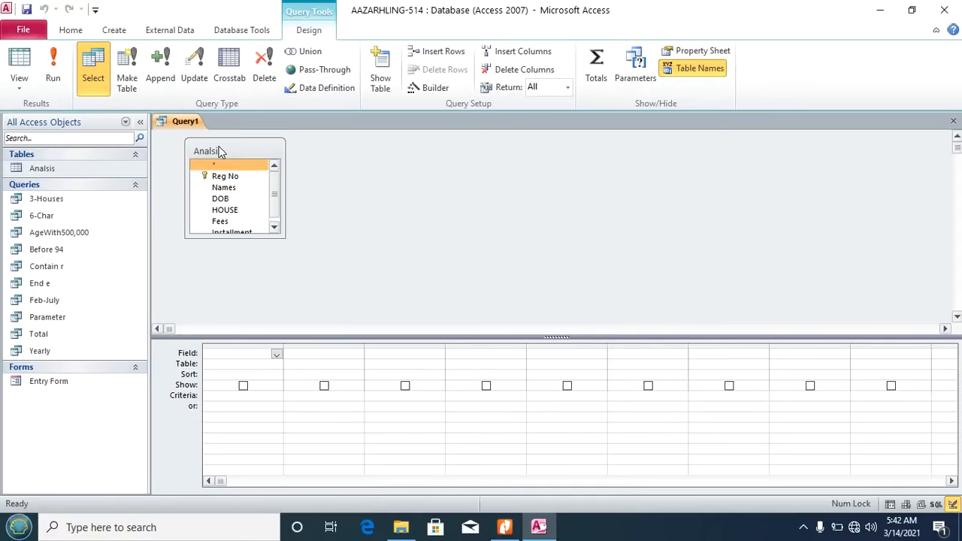
double_click(218, 150)
drag(216, 168, 241, 361)
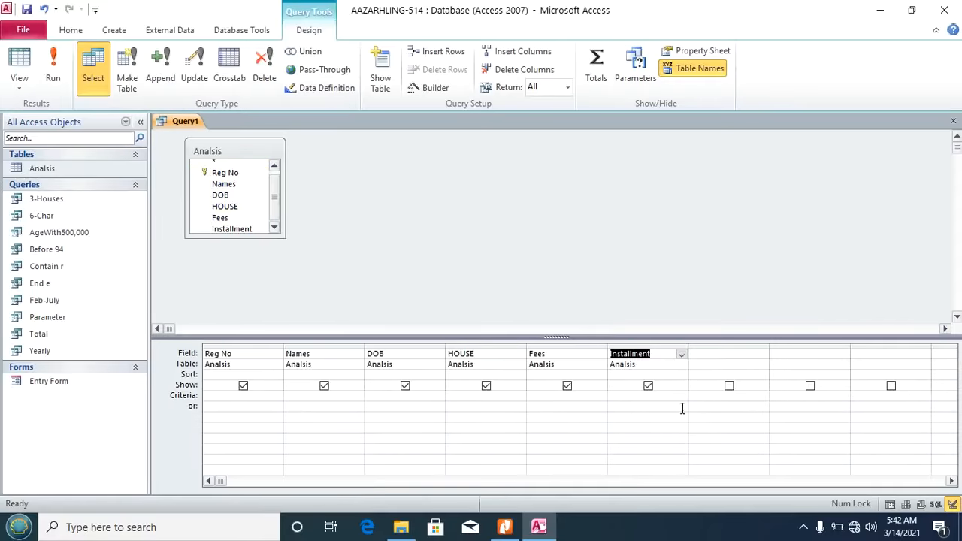
click(546, 396)
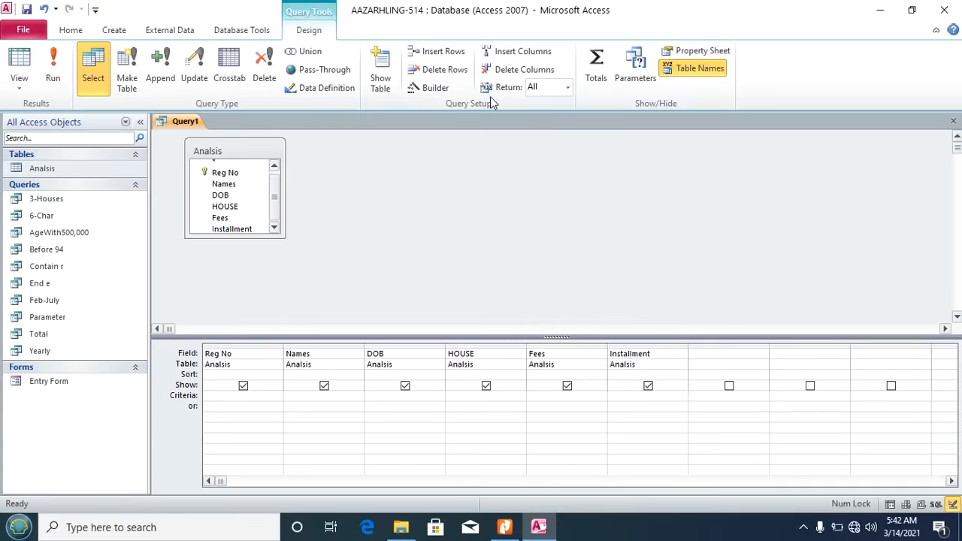
Step: Set the Fees criterion to Is Null and run the query
click(434, 88)
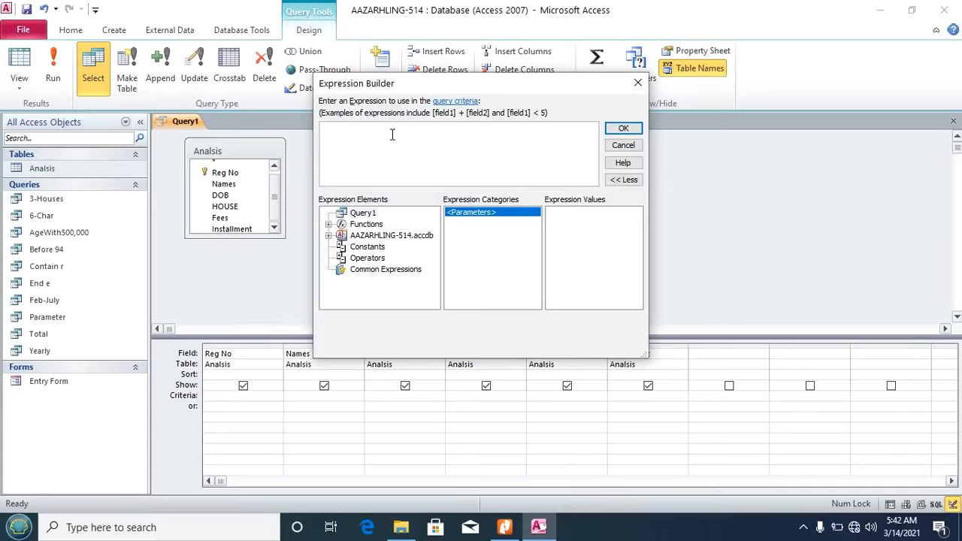
text(Is)
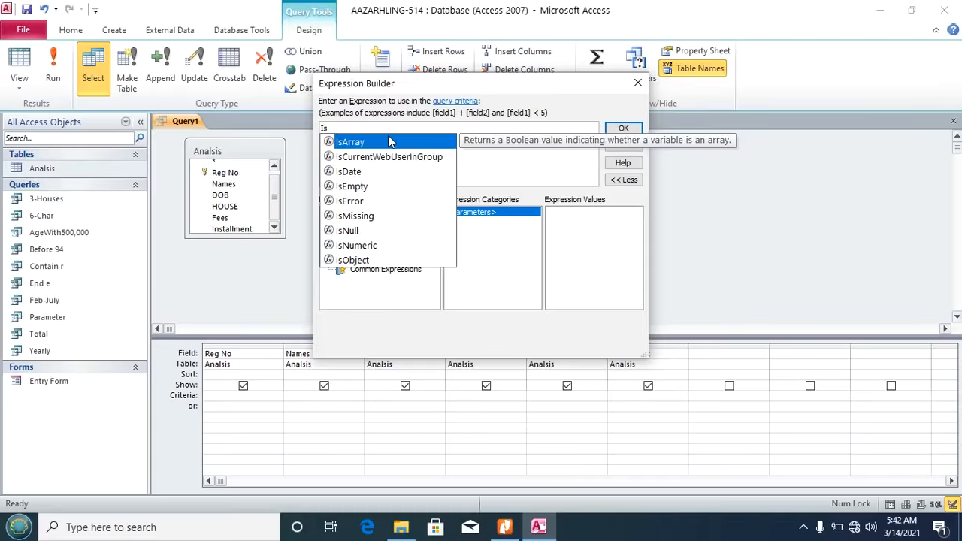
text( Null)
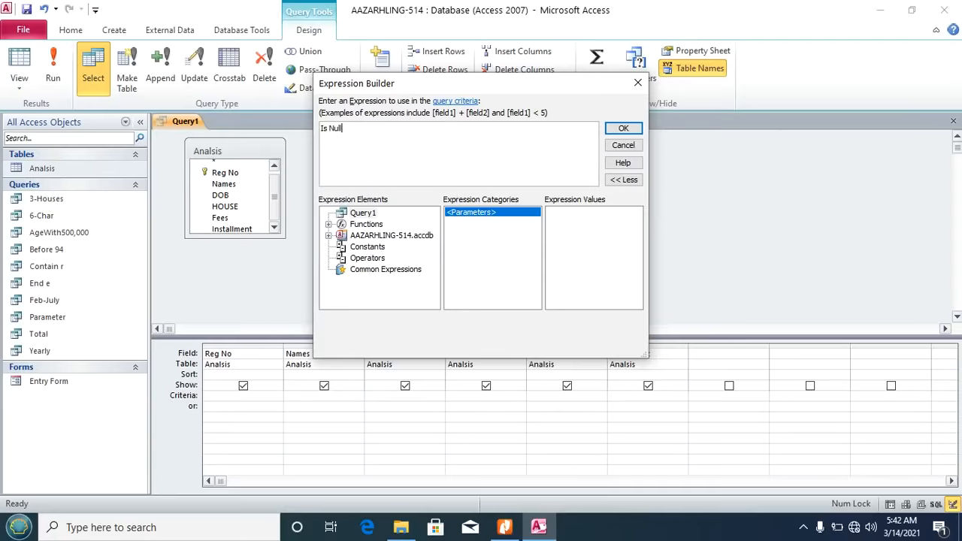
click(623, 129)
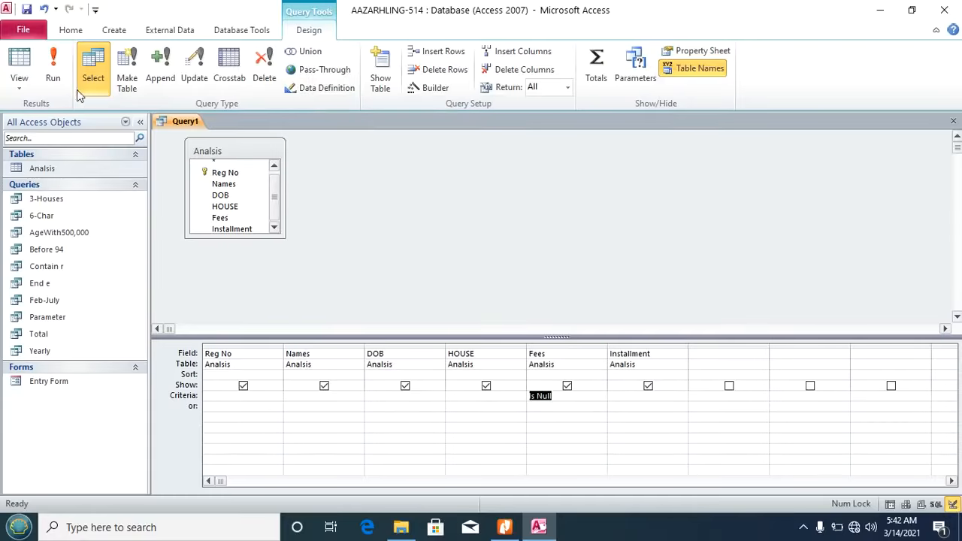
click(53, 71)
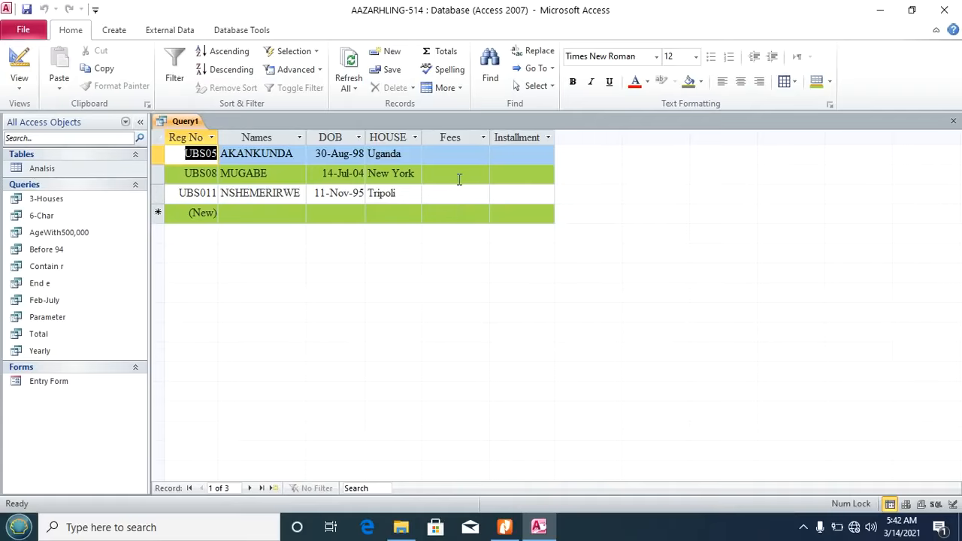
Step: Save the query as 'The Sponsored' and close it
key(ctrl+s)
text(The Sponsored)
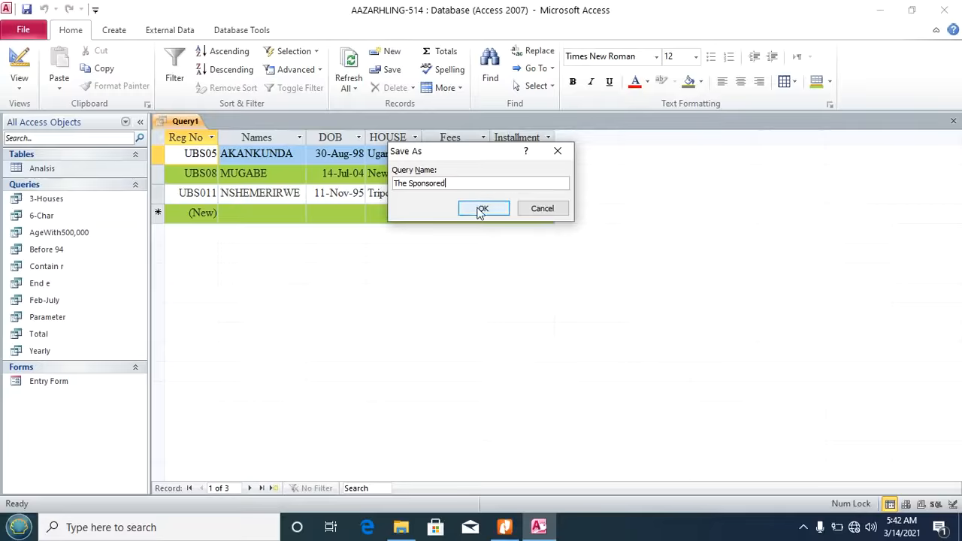
click(482, 211)
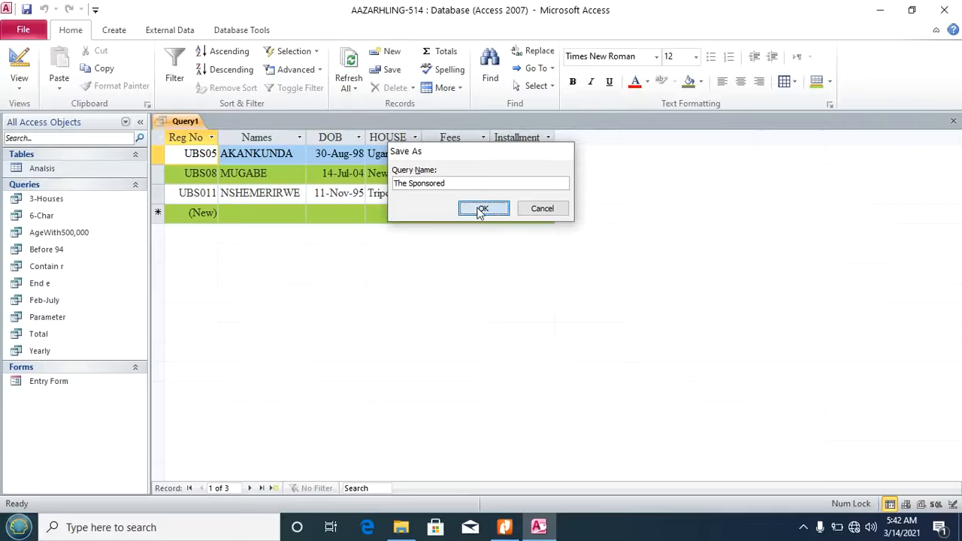
click(953, 125)
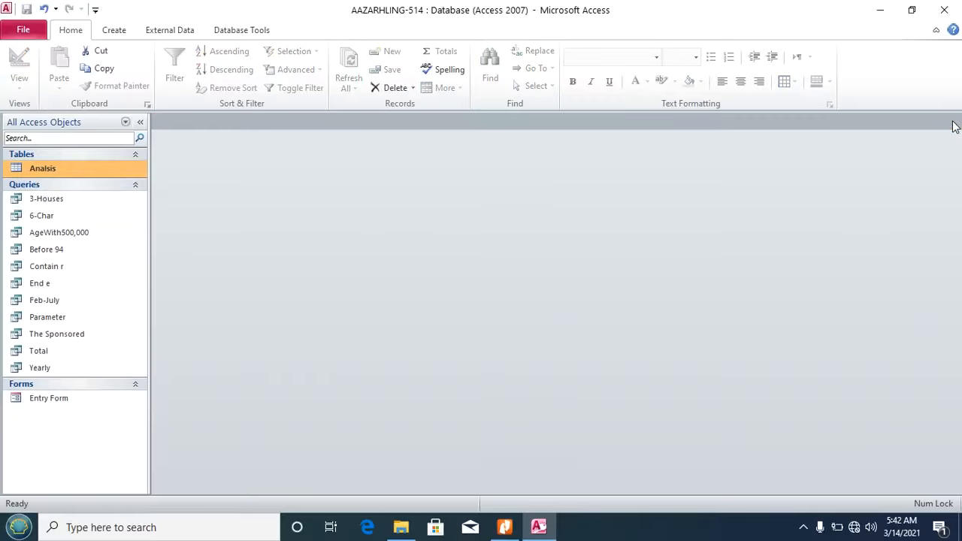
click(504, 527)
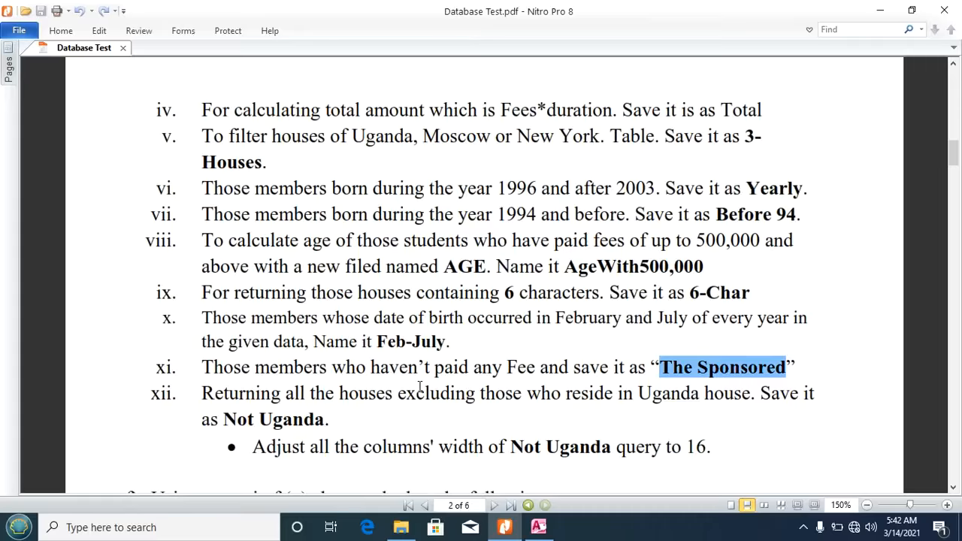
click(954, 490)
click(953, 490)
click(954, 491)
click(953, 490)
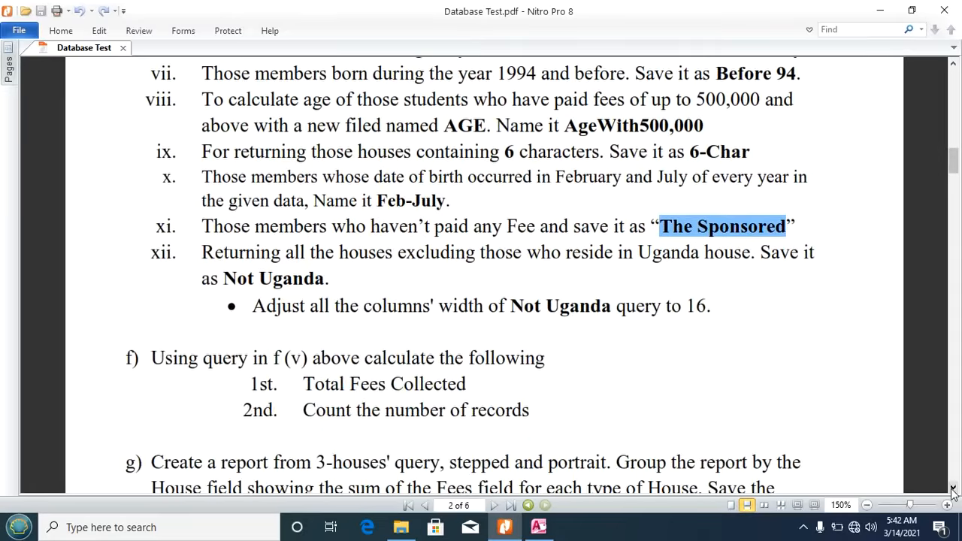
click(954, 490)
click(954, 490)
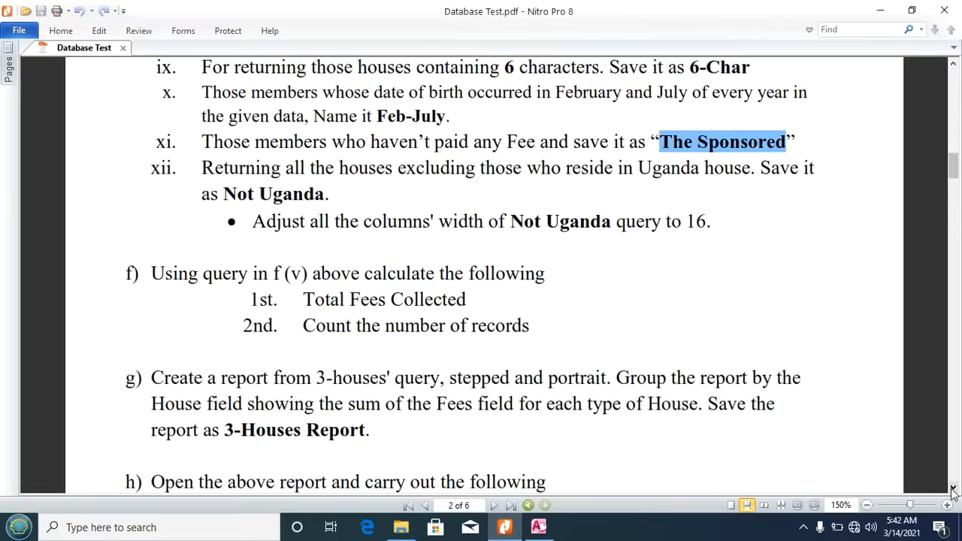
click(953, 490)
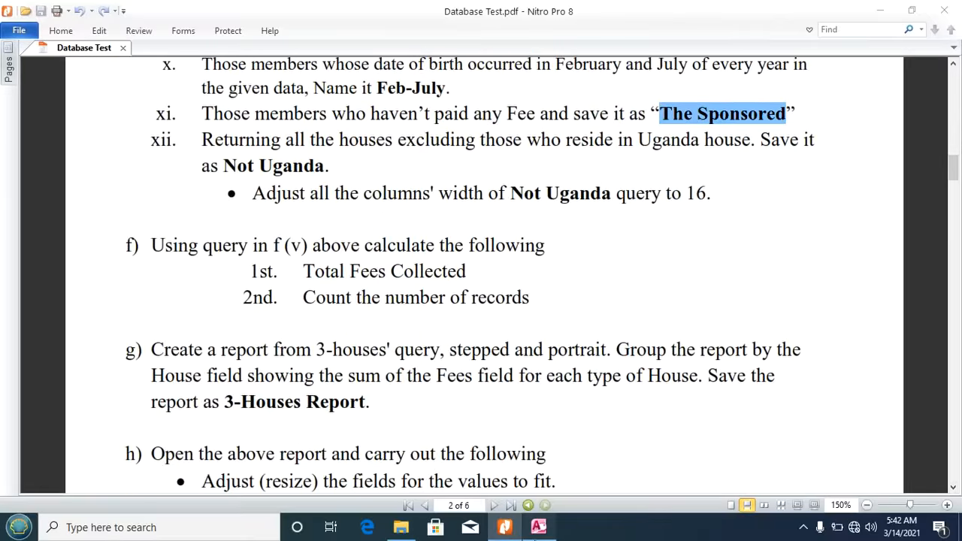
click(538, 527)
click(115, 30)
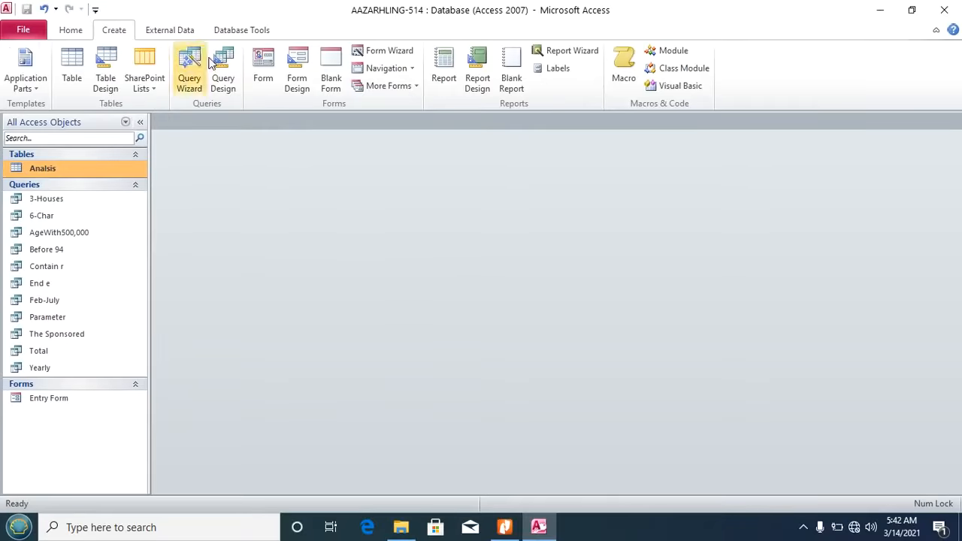
Step: Create a new query design containing all Analsis fields
click(223, 66)
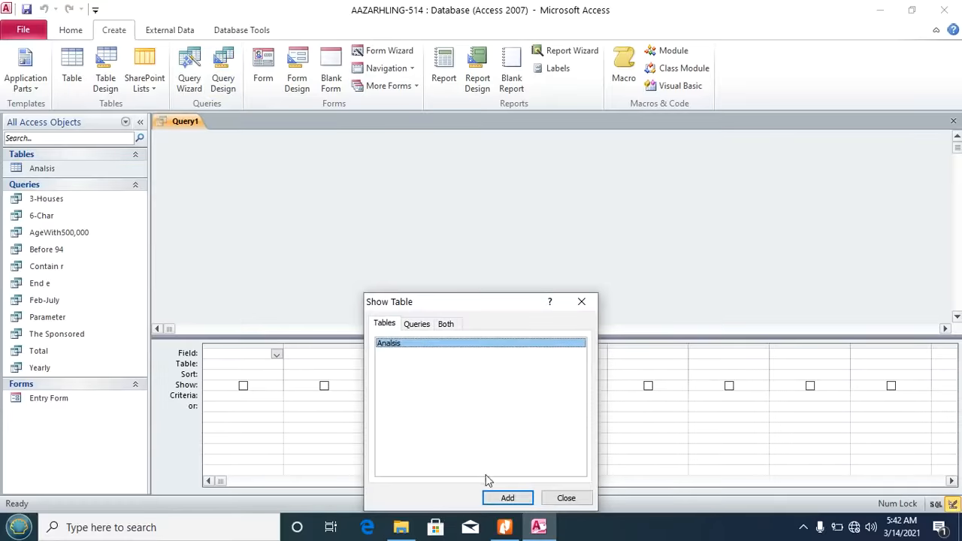
click(508, 497)
click(566, 498)
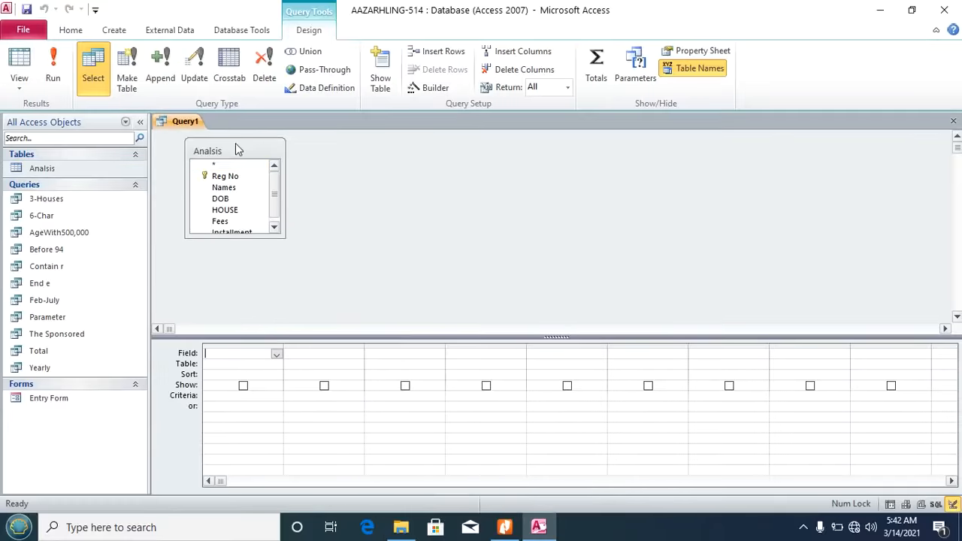
double_click(222, 151)
drag(220, 171, 233, 351)
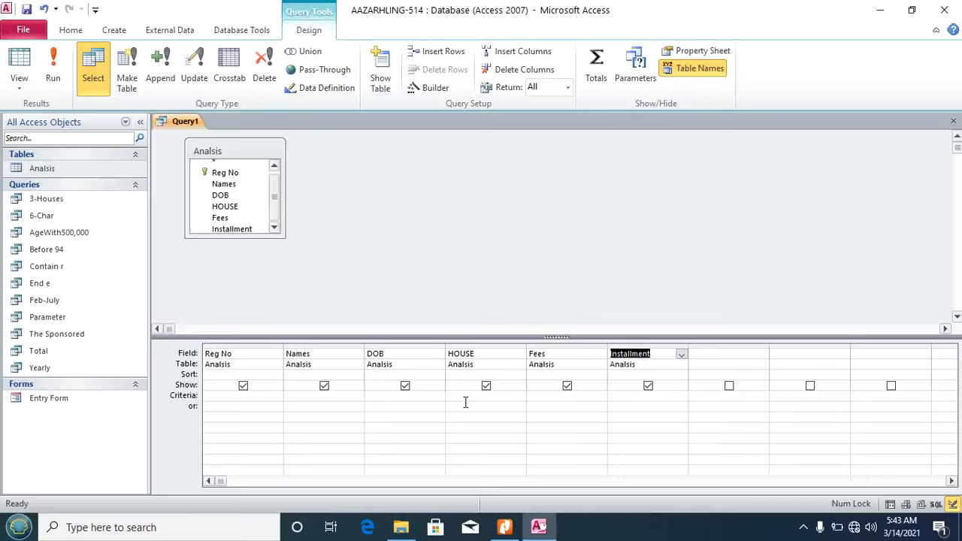
Step: Set the HOUSE criterion to <> 'Uganda' and run the query
click(466, 397)
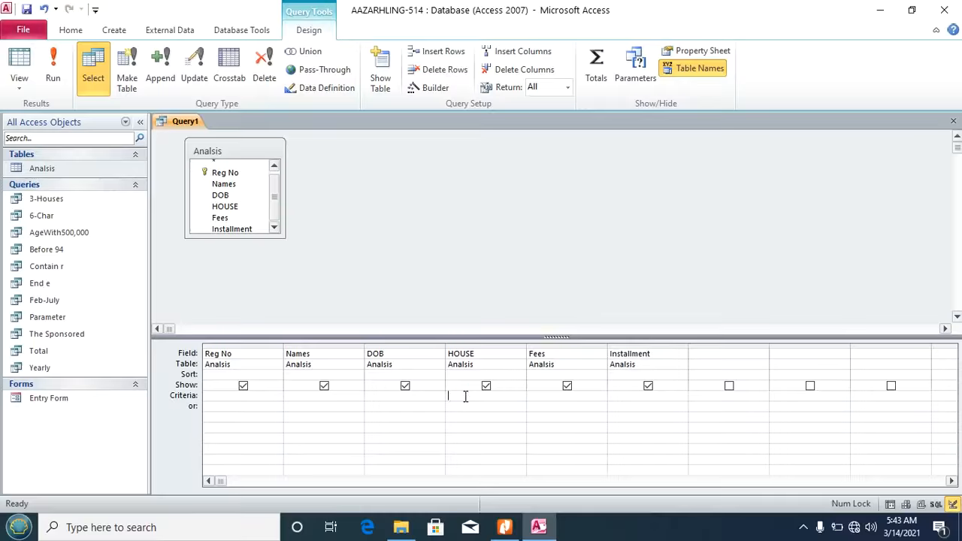
click(433, 89)
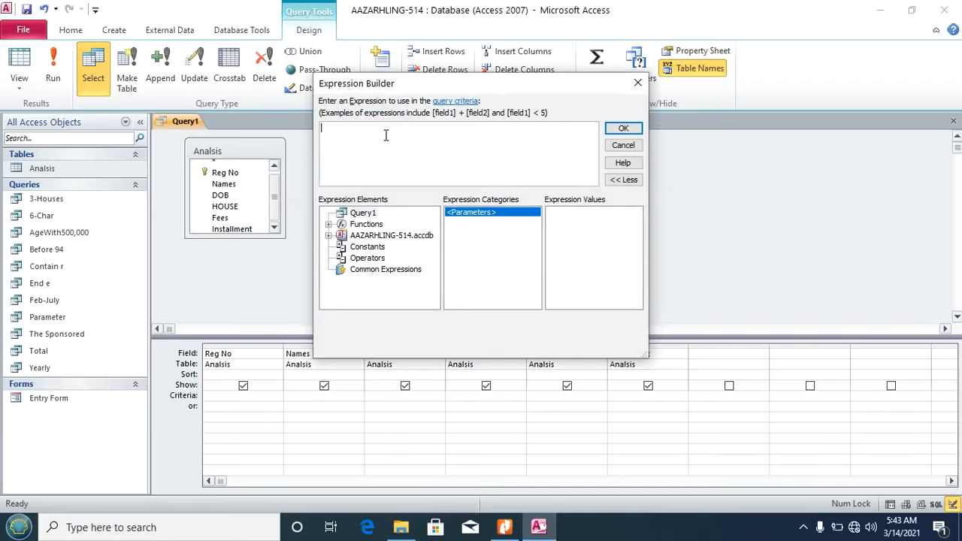
text(<)
text(>Uganda)
click(623, 130)
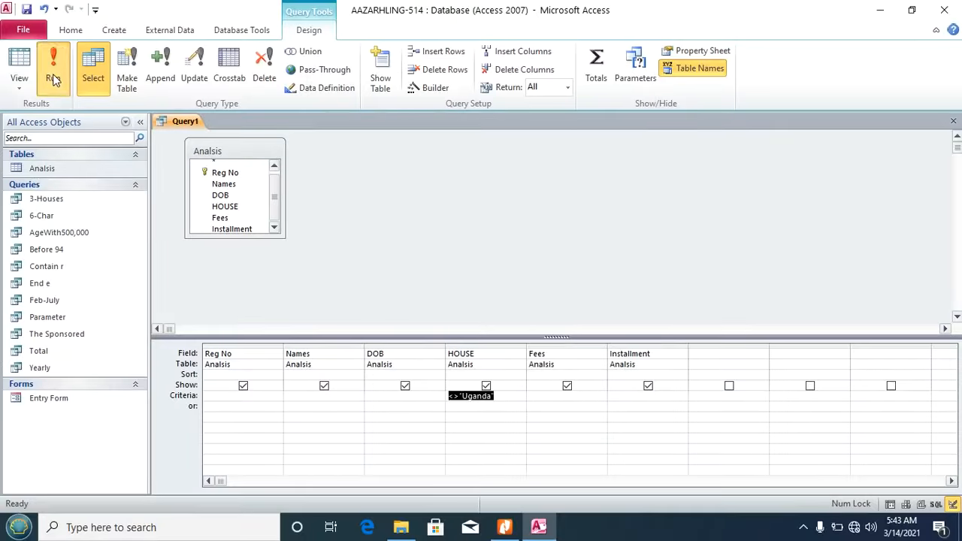
click(53, 79)
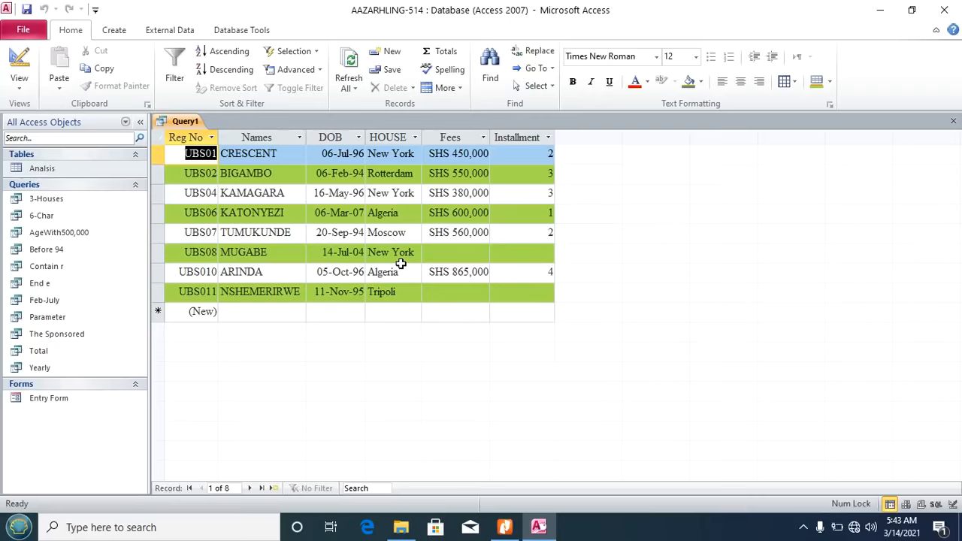
Step: Save the query as 'Not Uganda'
key(ctrl+s)
text(Not Uganda)
click(479, 209)
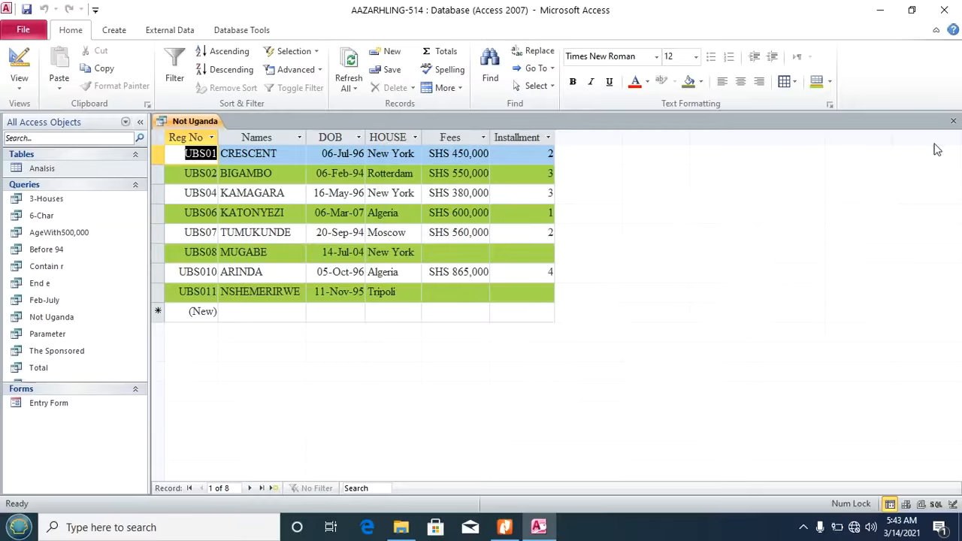
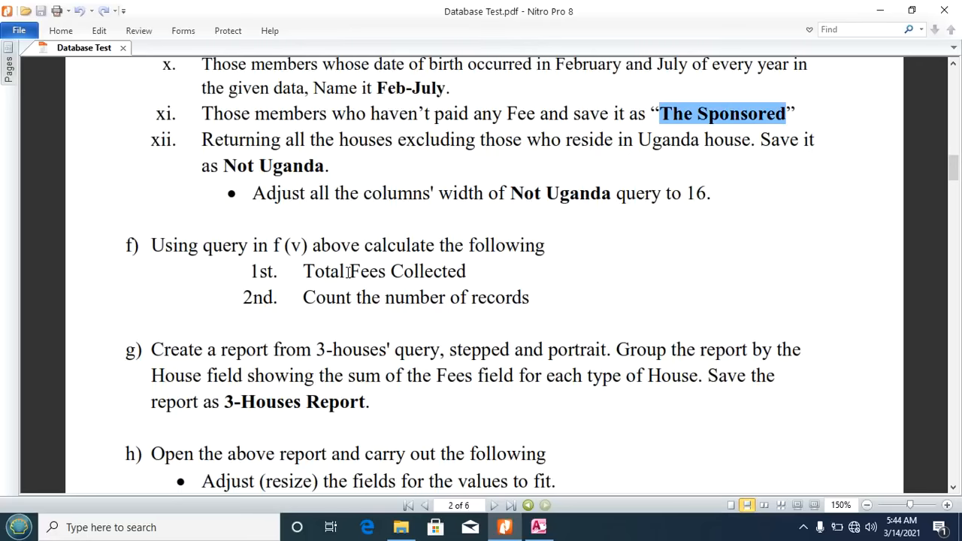
Step: Scroll the Database Test task sheet to section f) on Total Fees Collected and record counts
mouse_move(538, 526)
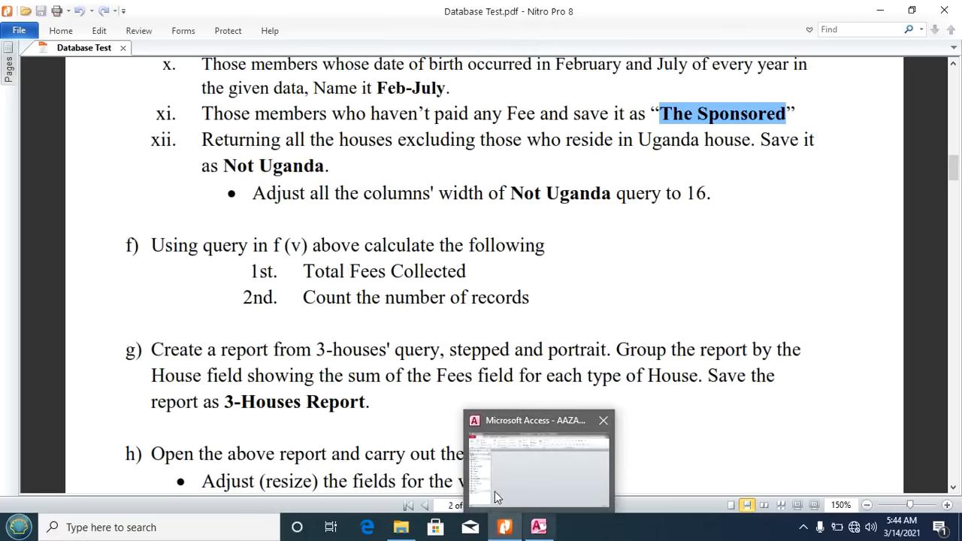
click(773, 374)
scroll(772, 373, up, 3)
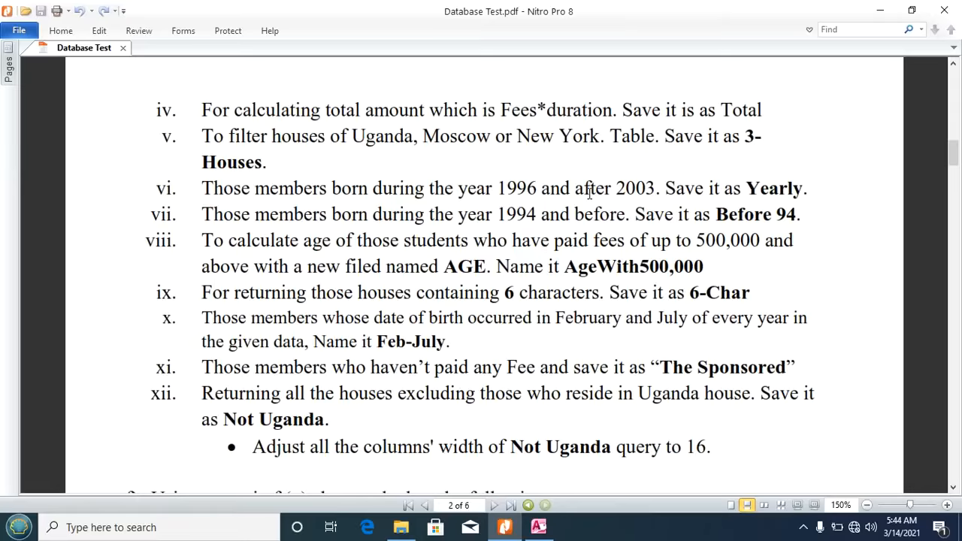
scroll(588, 192, down, 4)
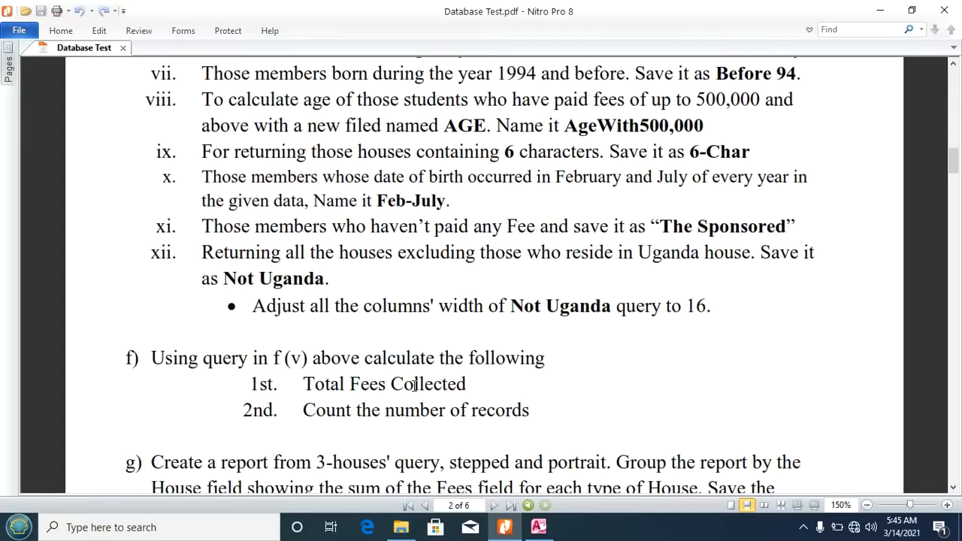
Step: Open the 3-Houses query and highlight the Total Fees and Count records tasks in the sheet
click(538, 527)
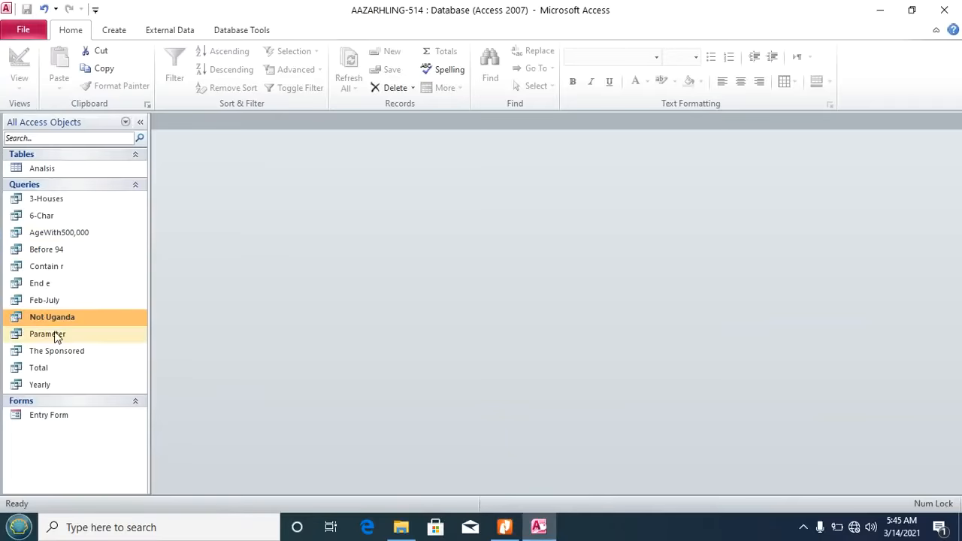
click(56, 201)
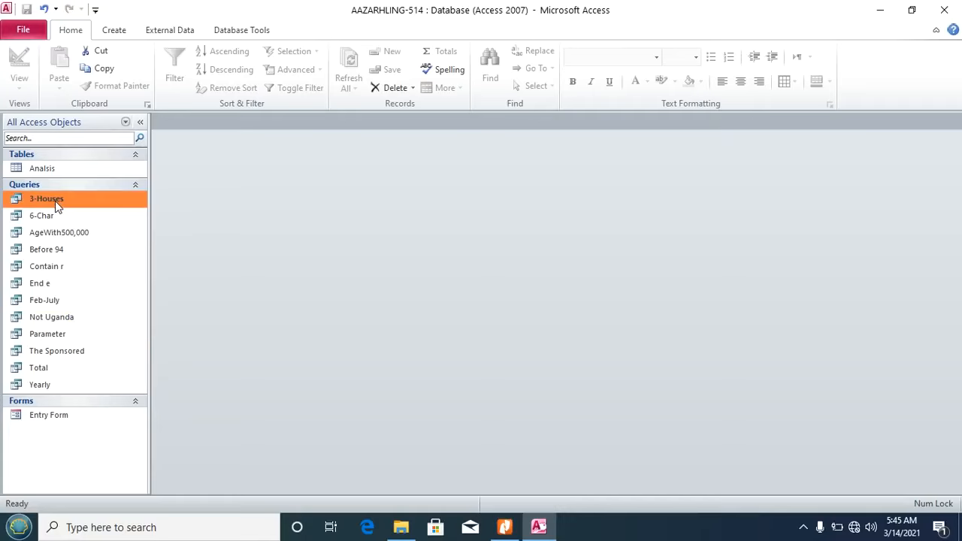
double_click(54, 200)
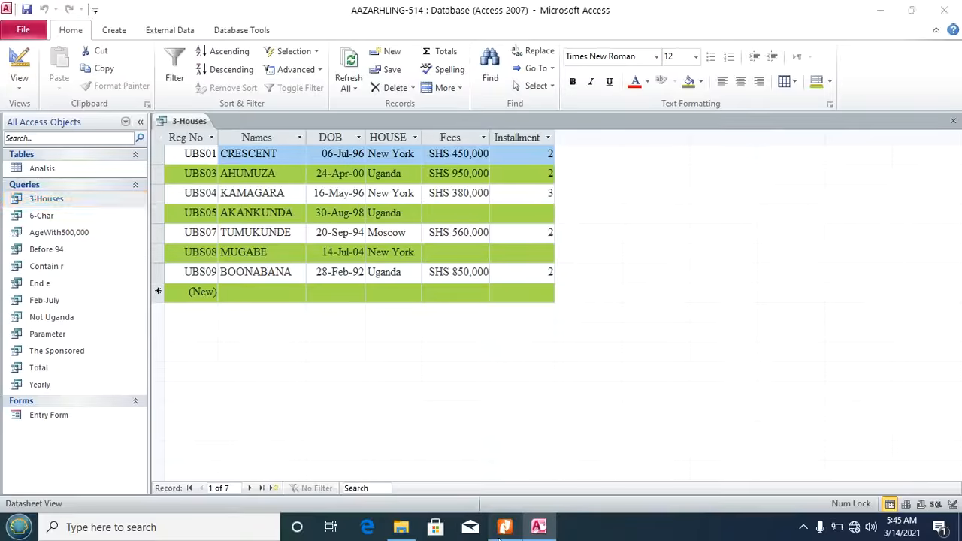
click(505, 527)
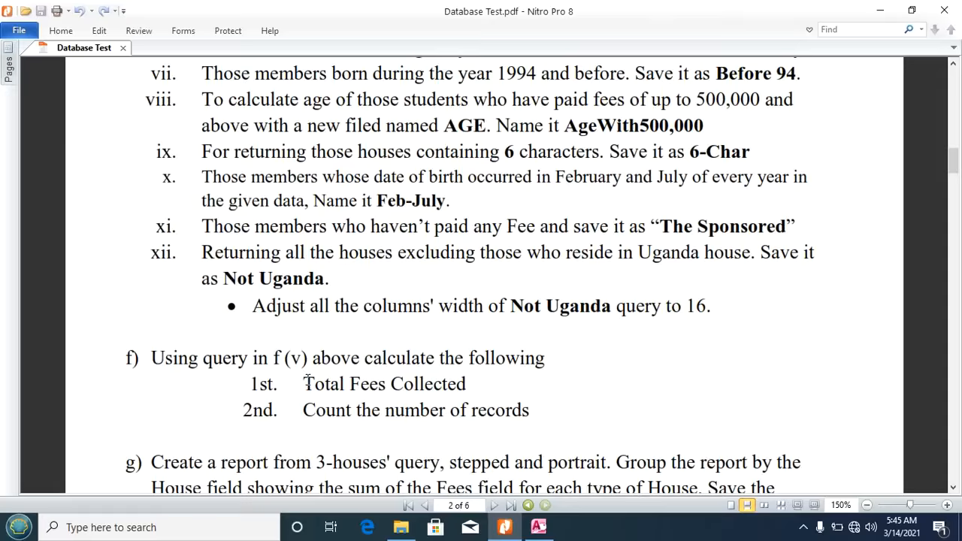
drag(303, 383, 468, 385)
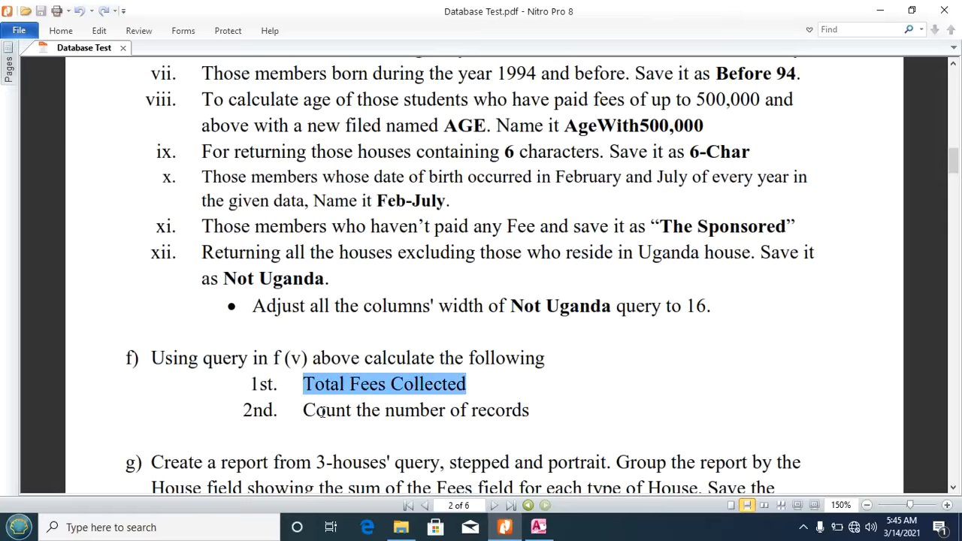
drag(305, 409, 533, 404)
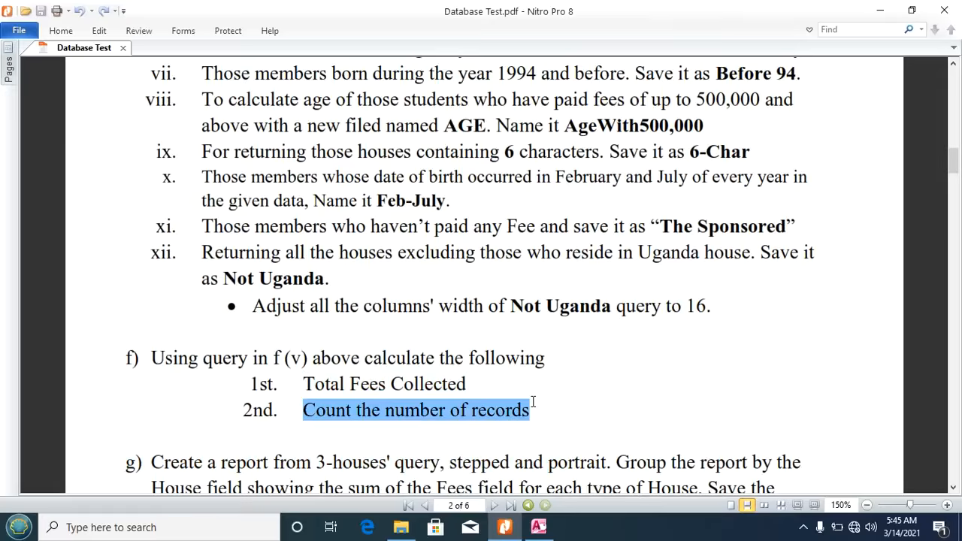
click(538, 527)
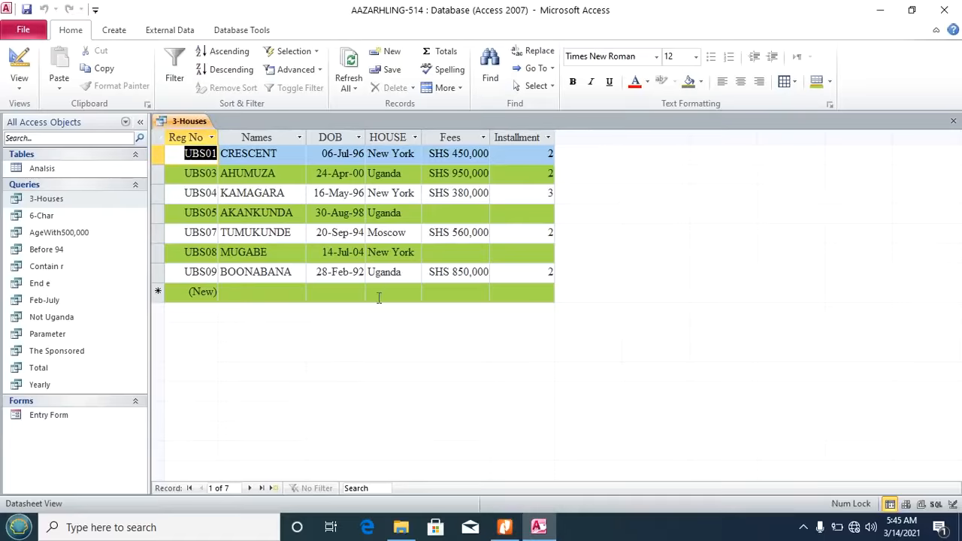
Step: Add a totals row with Count under Names and Sum under Fees
click(261, 293)
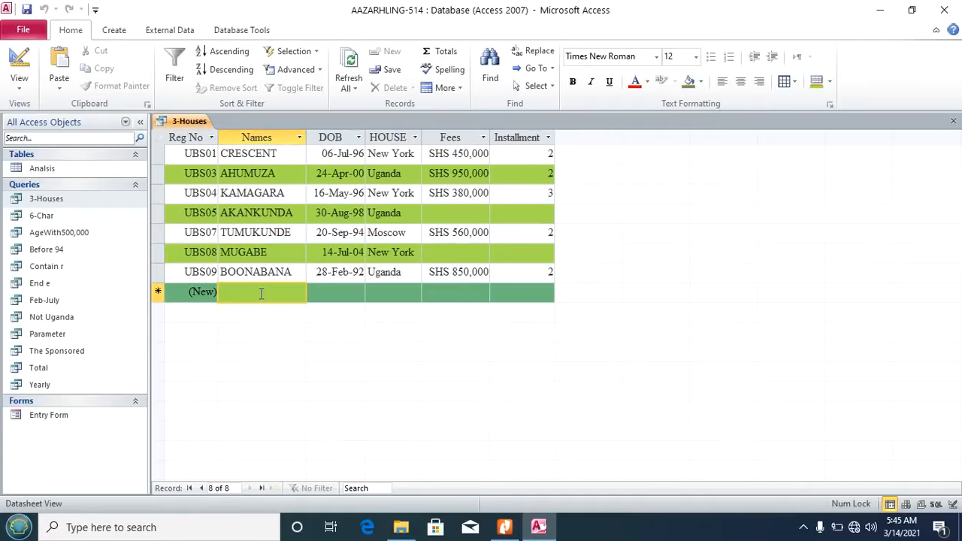
click(442, 60)
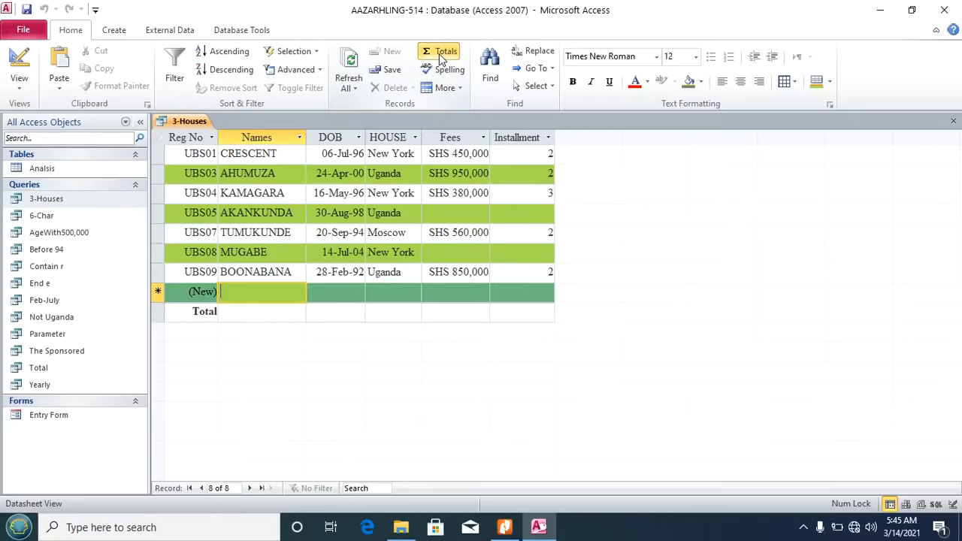
click(256, 312)
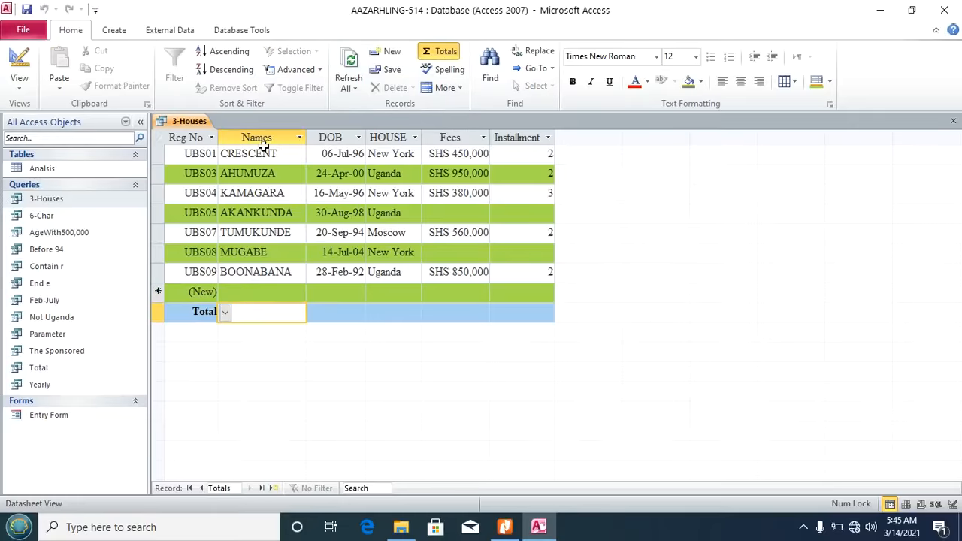
click(226, 312)
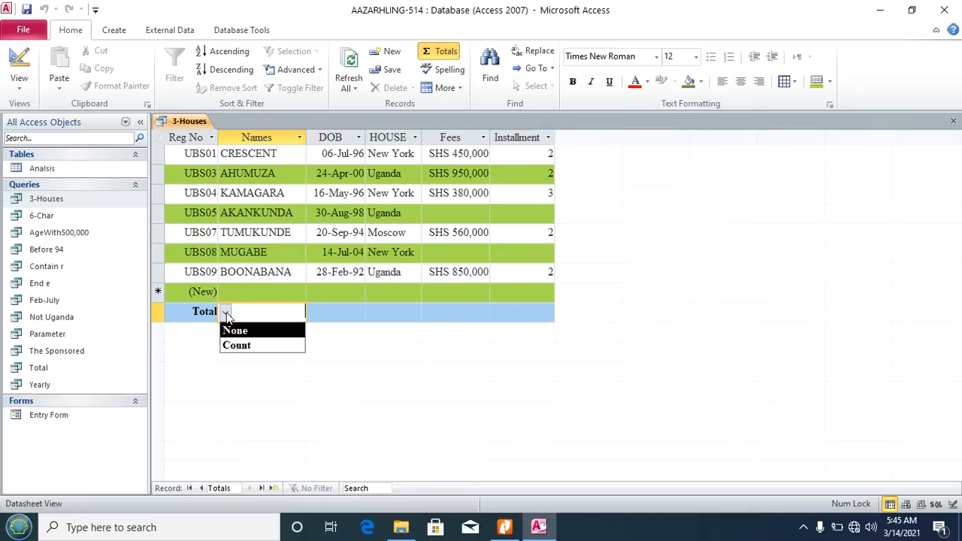
click(245, 346)
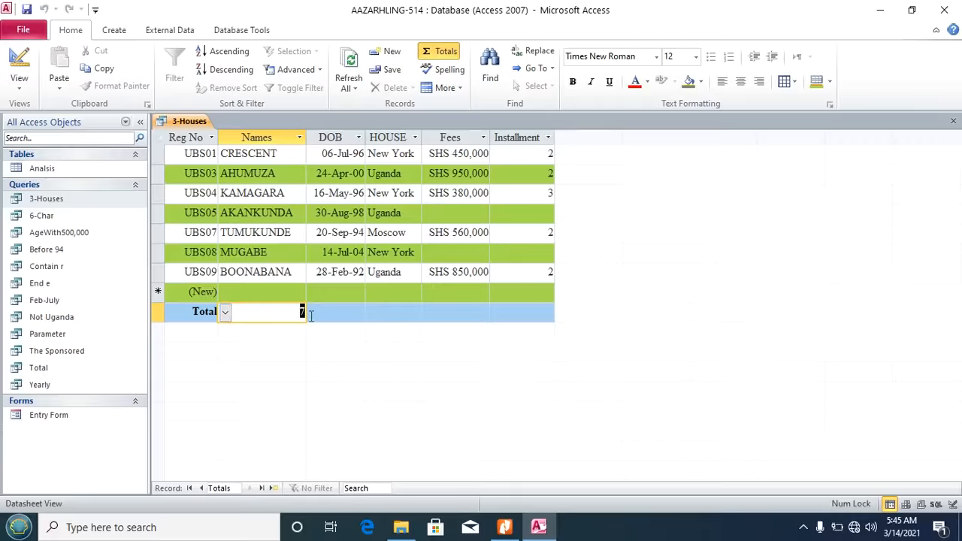
click(466, 312)
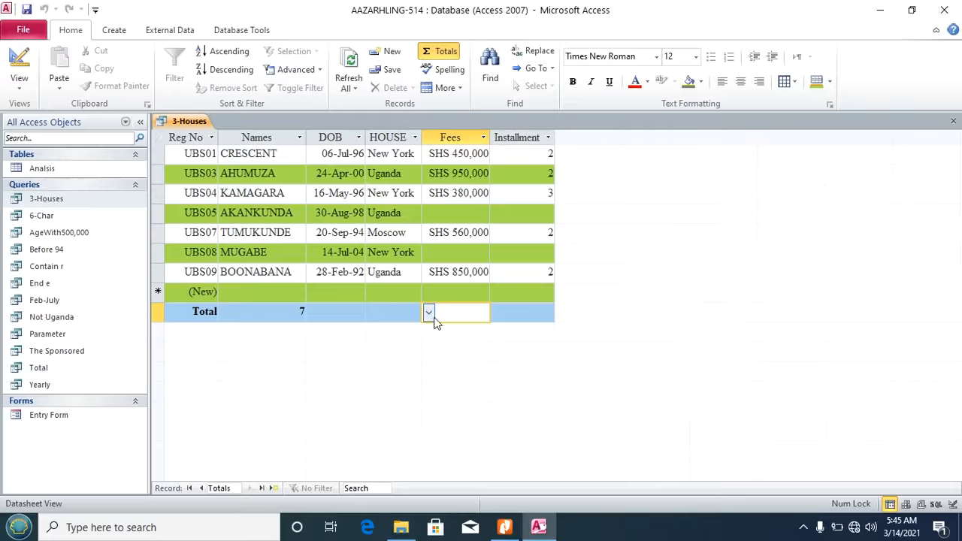
click(428, 313)
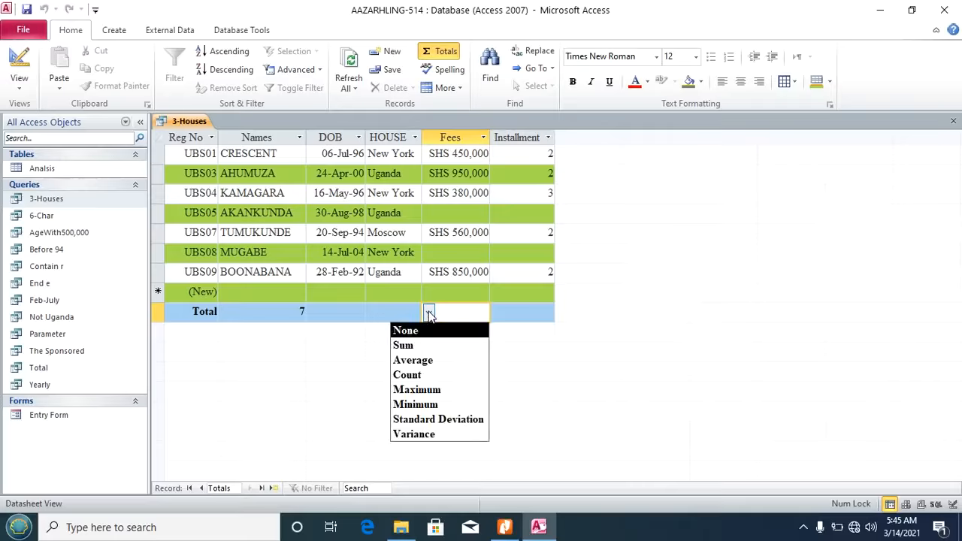
click(423, 351)
Step: Widen the Fees column to show SHS 3,190,000 and close the query
click(450, 253)
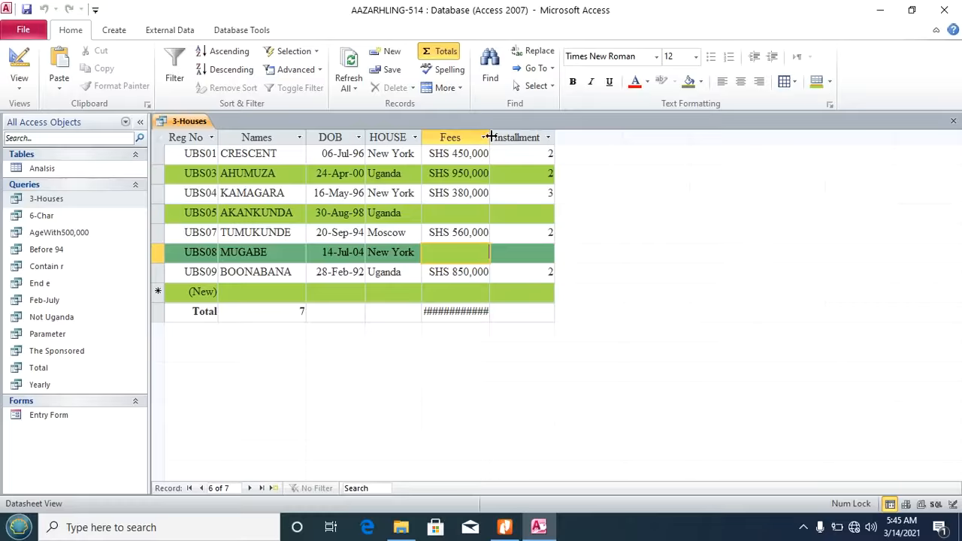
drag(489, 137, 512, 137)
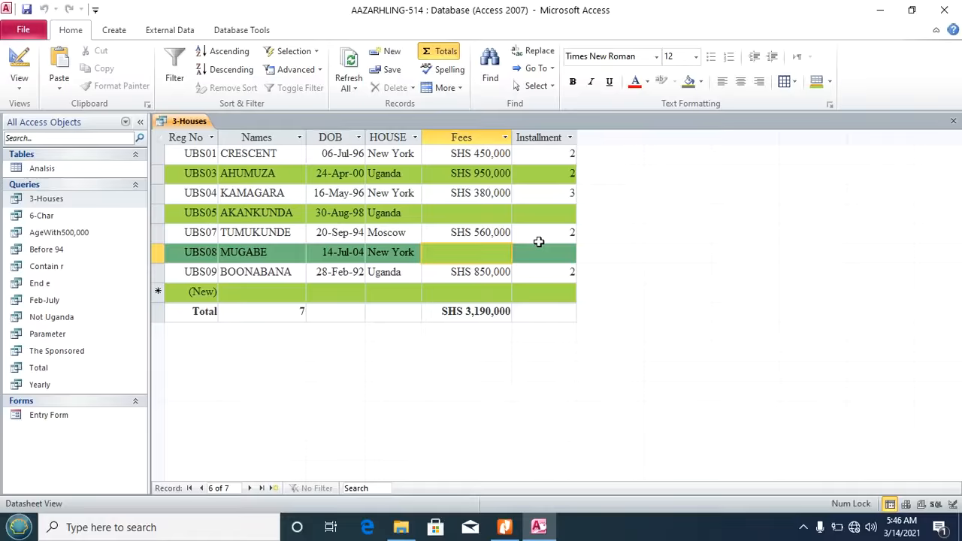
click(954, 123)
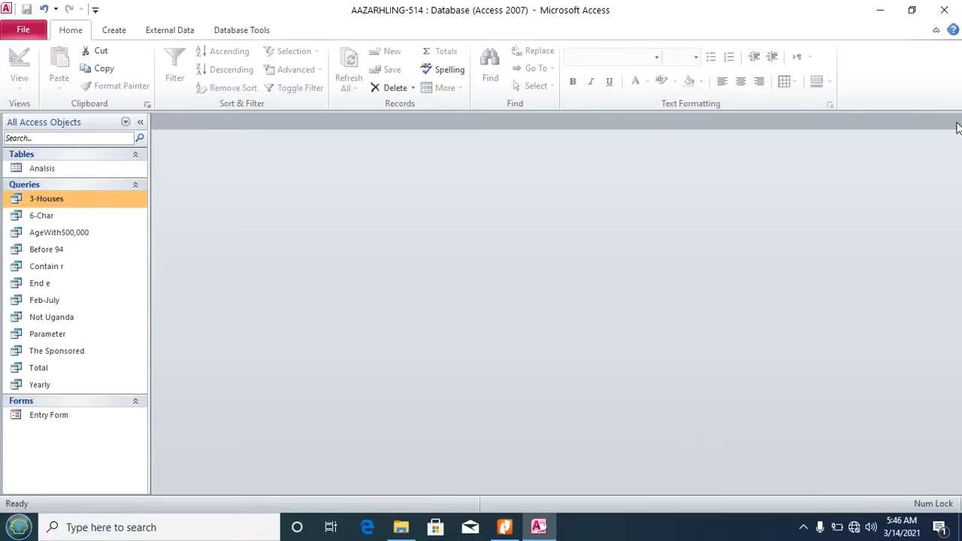
Step: Scroll the task sheet to sections g) and h) and highlight the name '3-Houses Report'
click(505, 528)
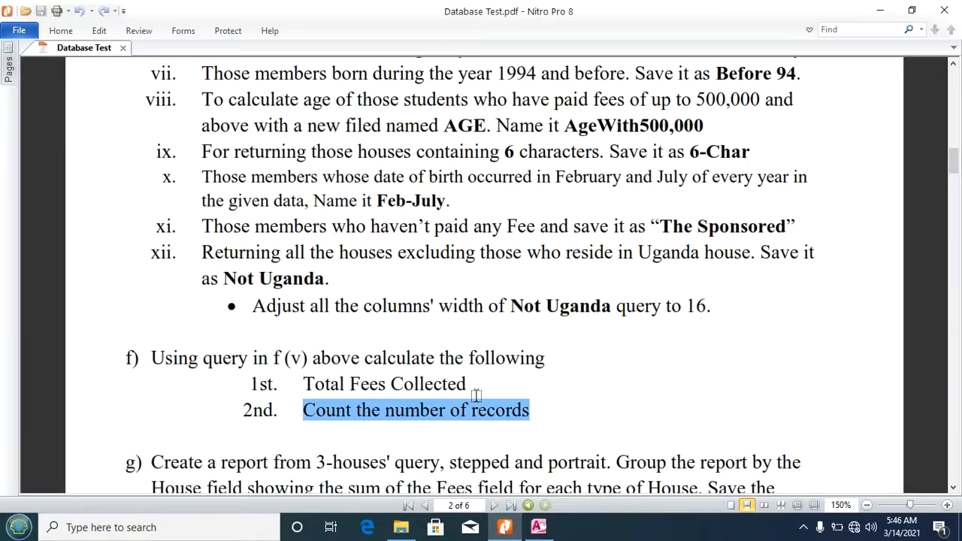
click(642, 438)
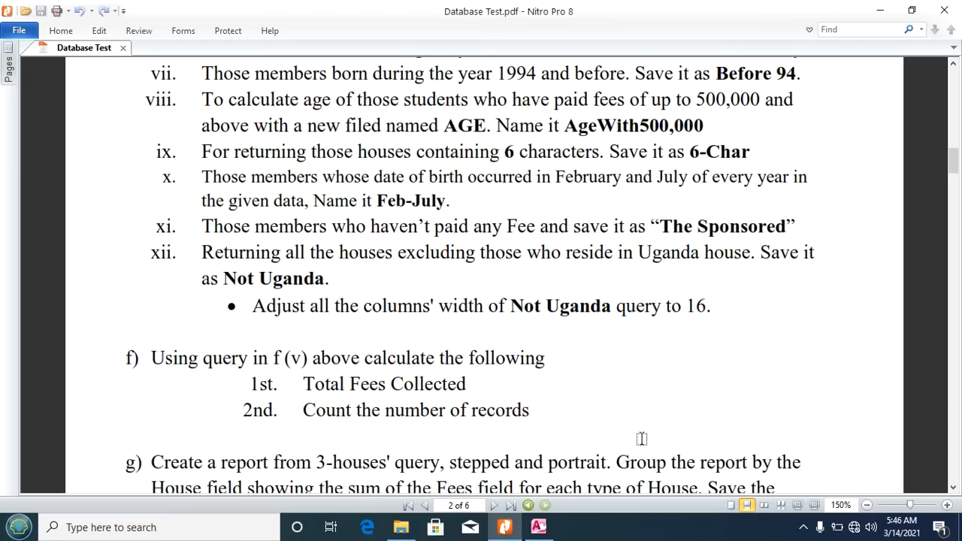
scroll(641, 439, down, 10)
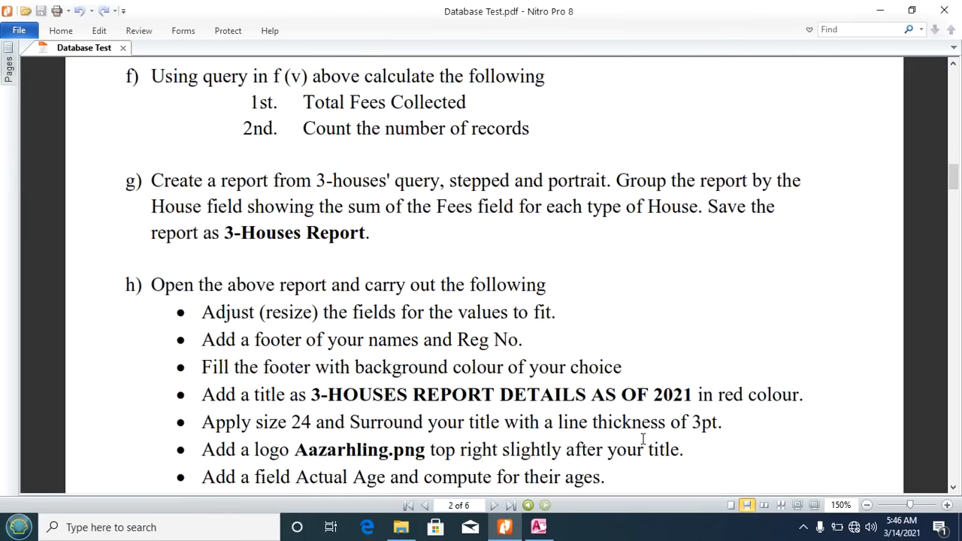
scroll(641, 438, down, 1)
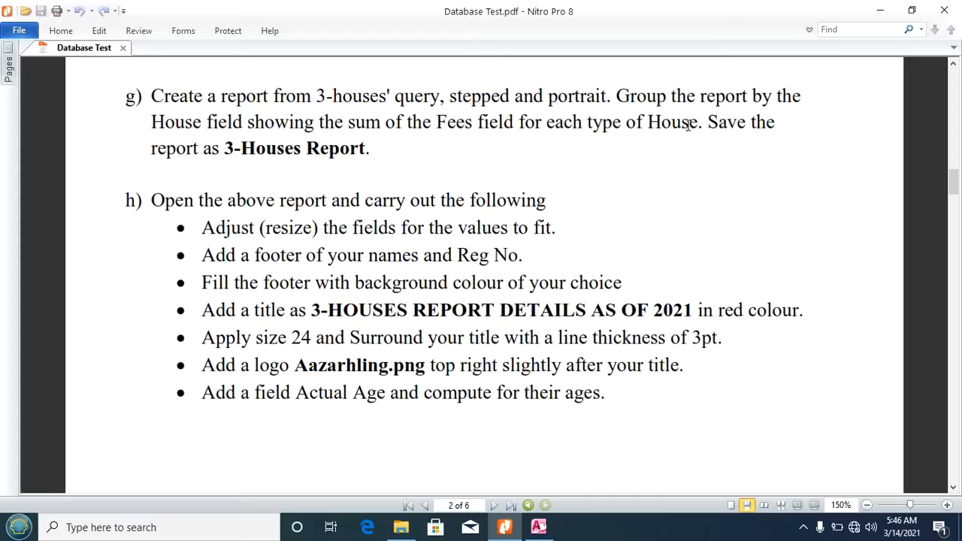
drag(224, 147, 368, 150)
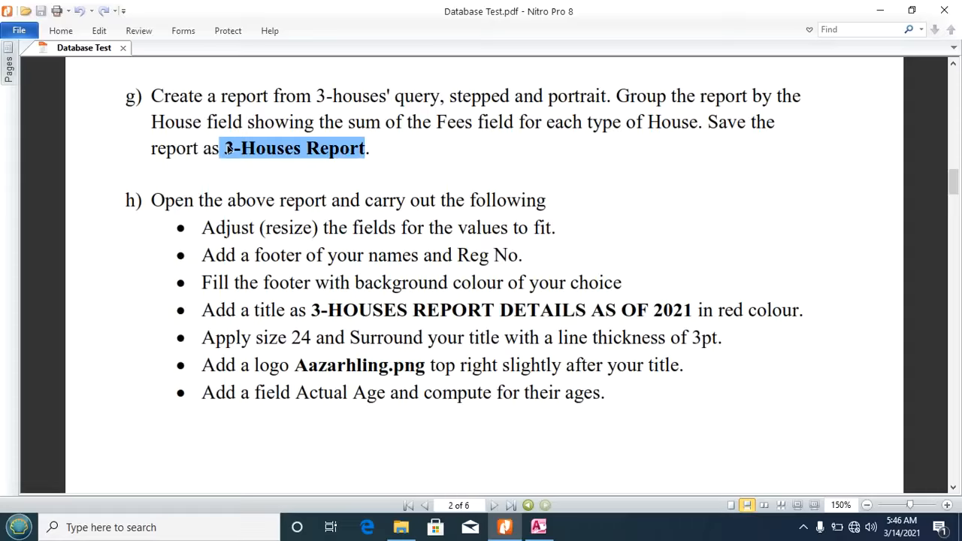
drag(225, 148, 364, 148)
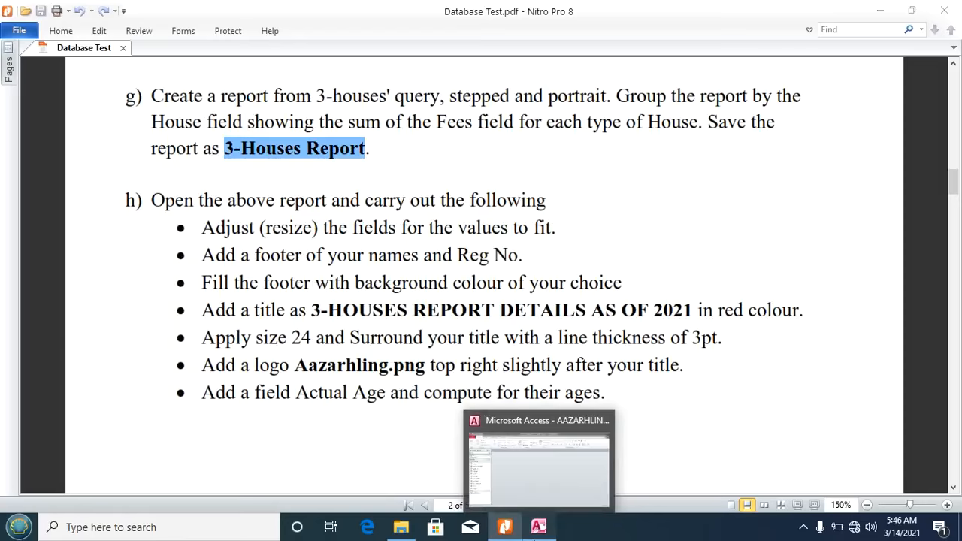
click(538, 527)
Step: Start the Report Wizard on the 3-Houses query with all six fields
click(122, 32)
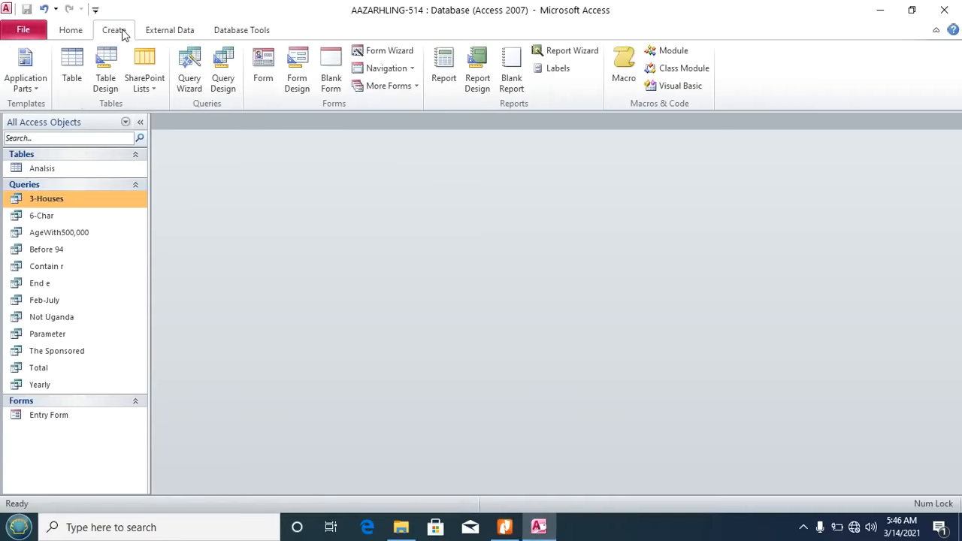
click(561, 54)
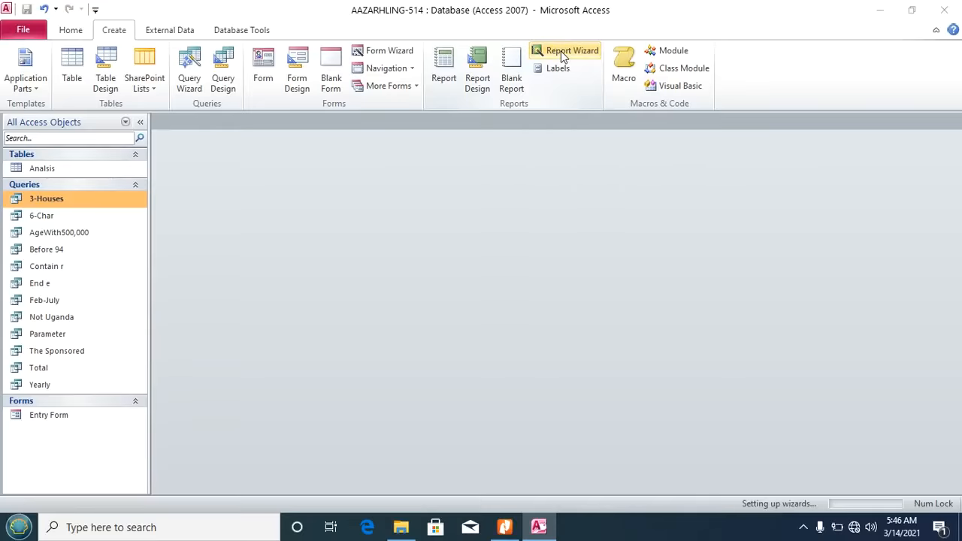
click(496, 184)
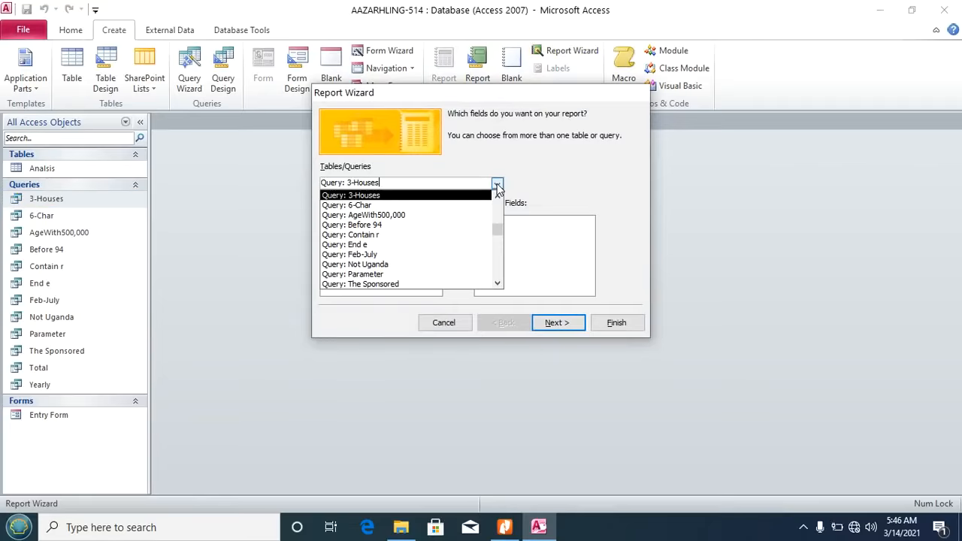
click(415, 197)
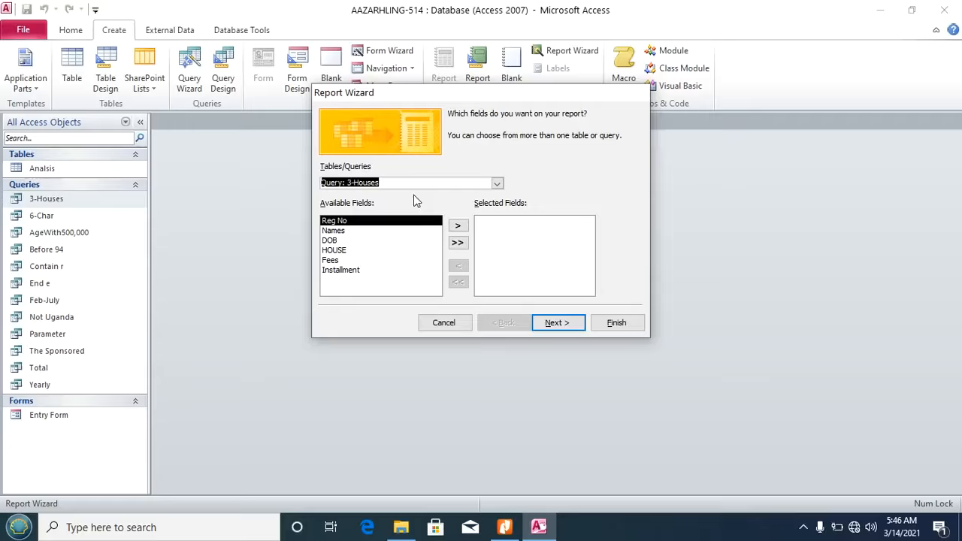
click(459, 245)
click(558, 329)
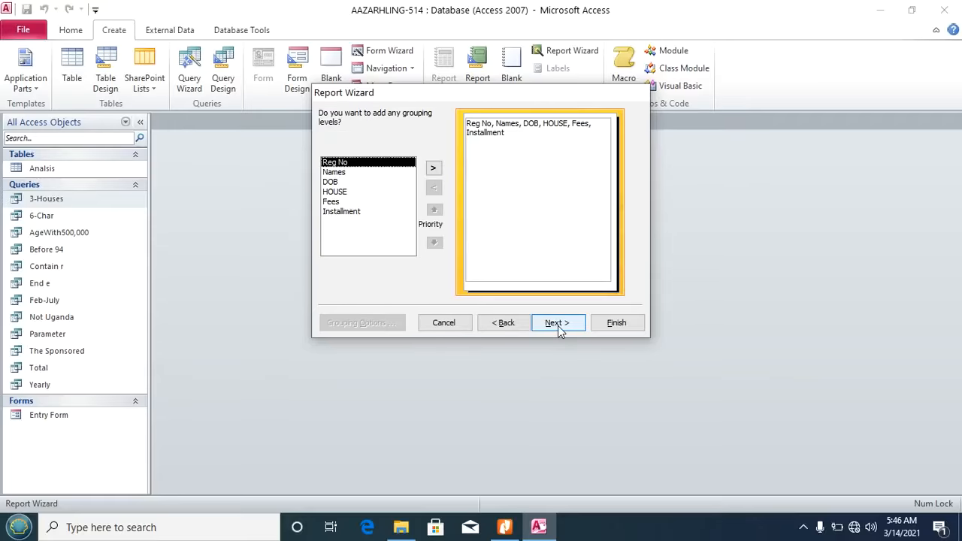
click(505, 527)
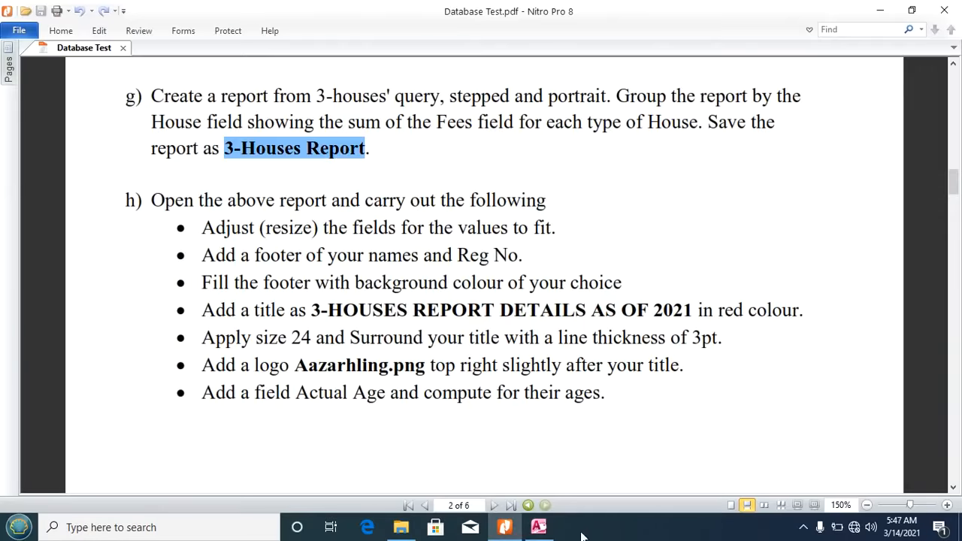
click(538, 527)
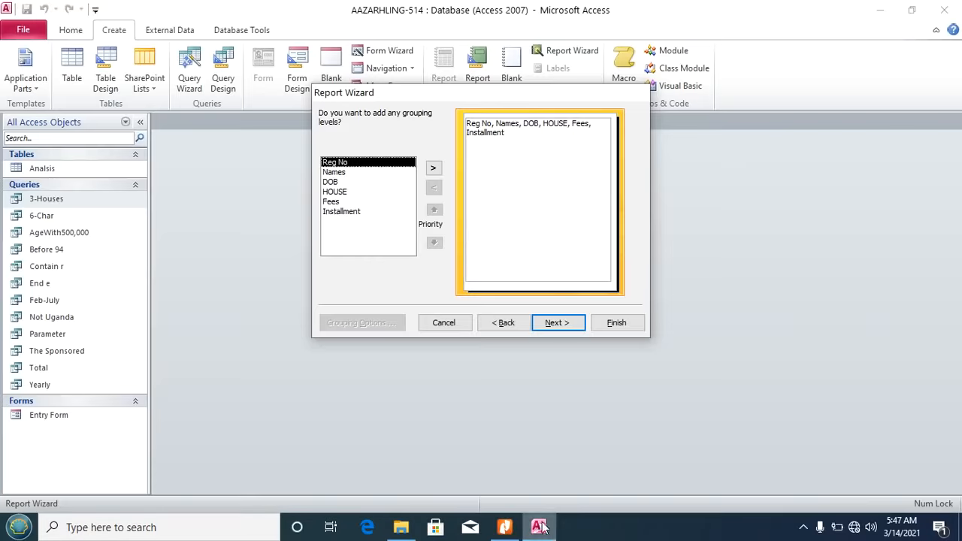
Step: Group the report by HOUSE and sum the Fees field
click(339, 193)
click(434, 170)
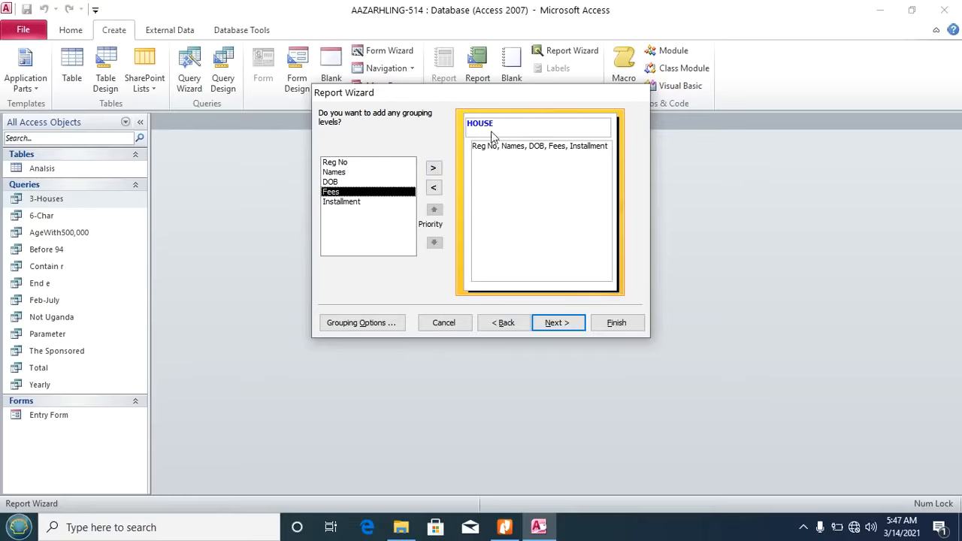
click(553, 329)
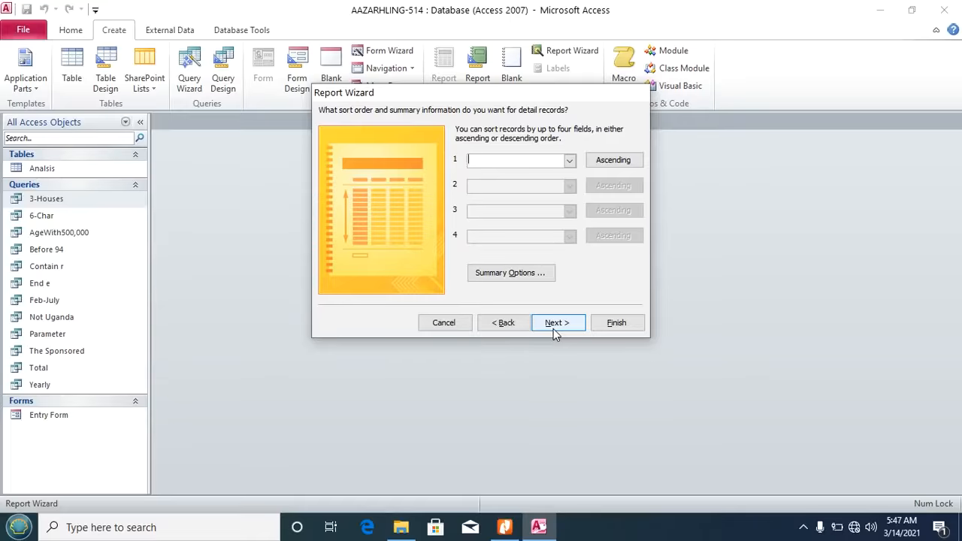
click(511, 274)
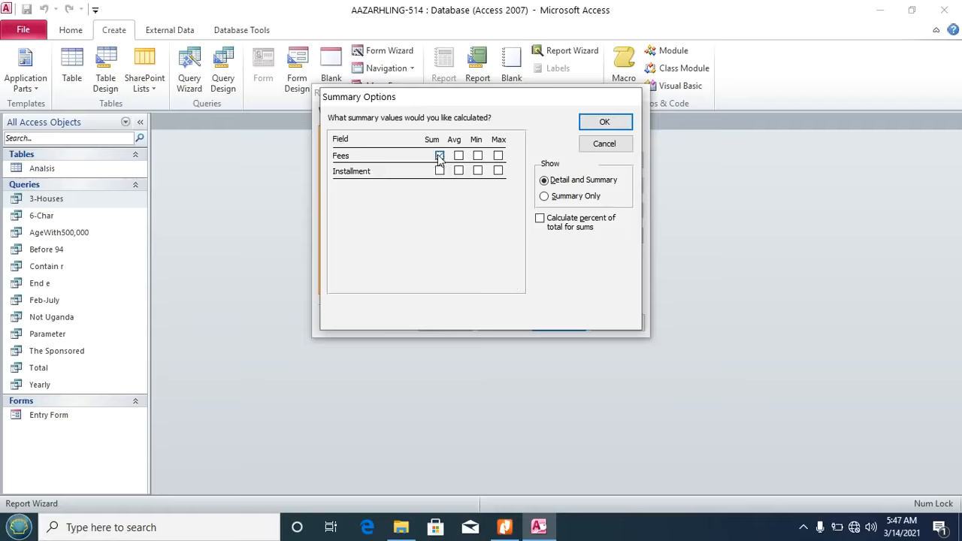
click(440, 157)
click(605, 122)
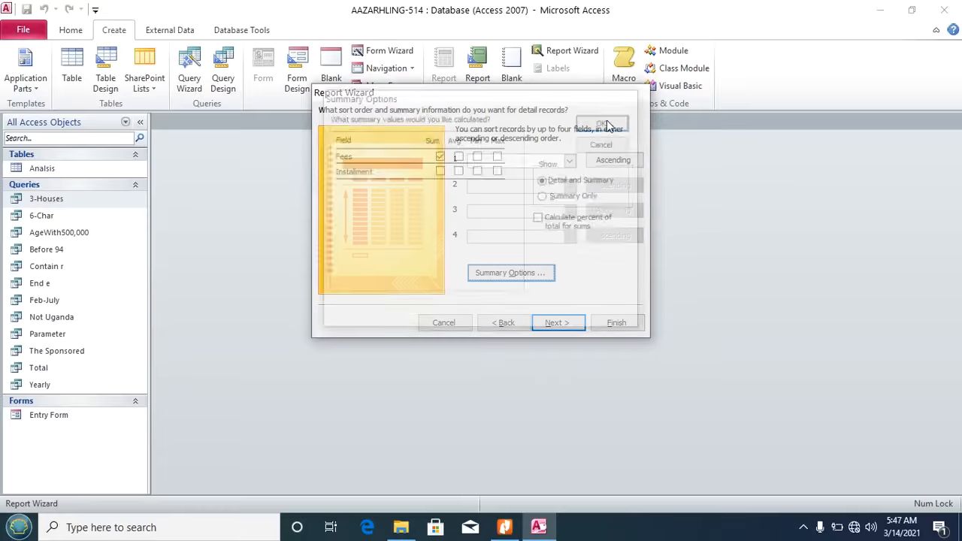
Step: Keep the stepped portrait layout, title it '3-Houses Report' and finish
click(556, 323)
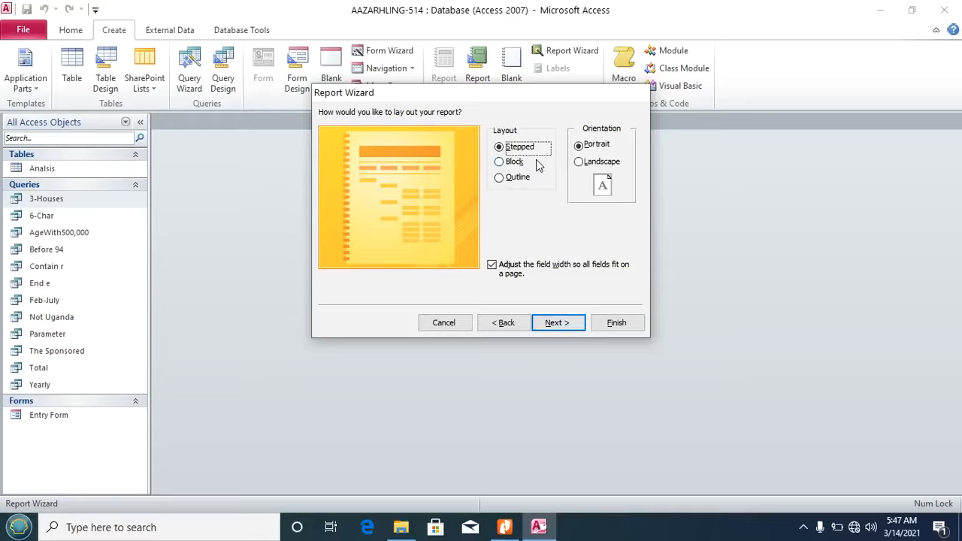
click(567, 326)
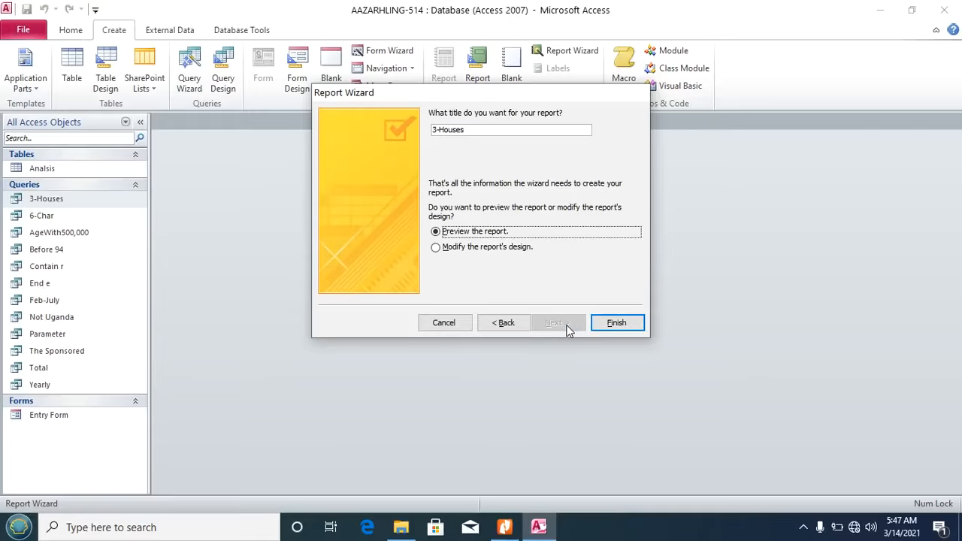
click(476, 129)
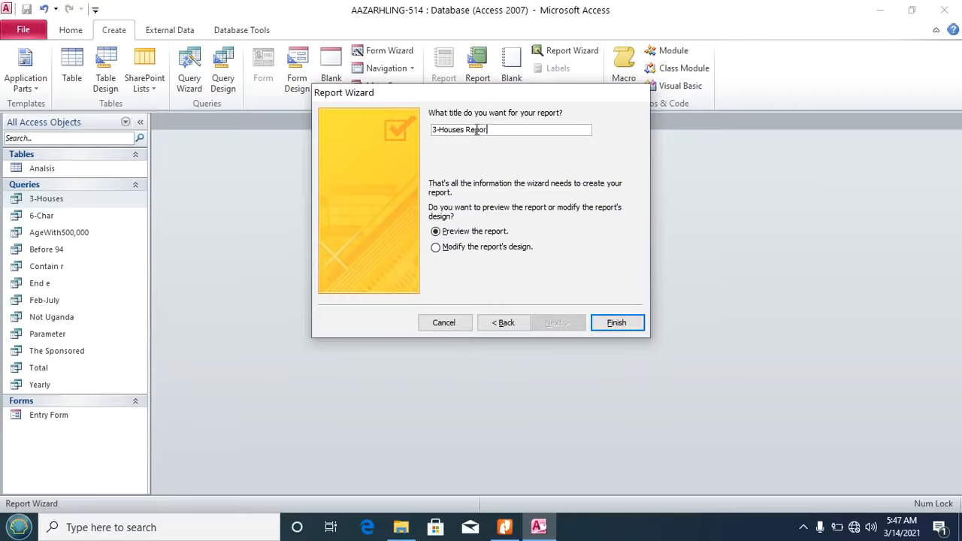
text(Report)
click(608, 323)
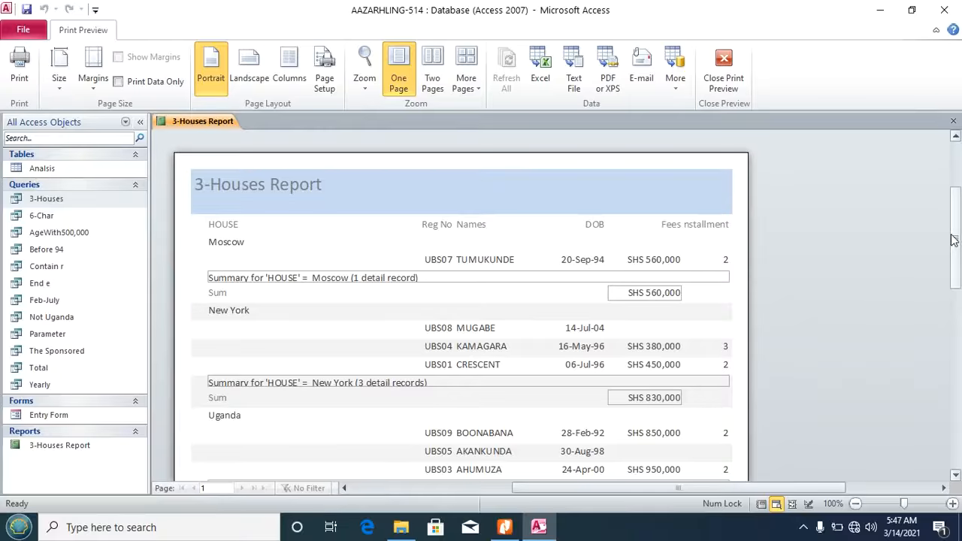
Step: Review the report's group sums and grand total in preview, then switch to Design View
drag(956, 236, 961, 257)
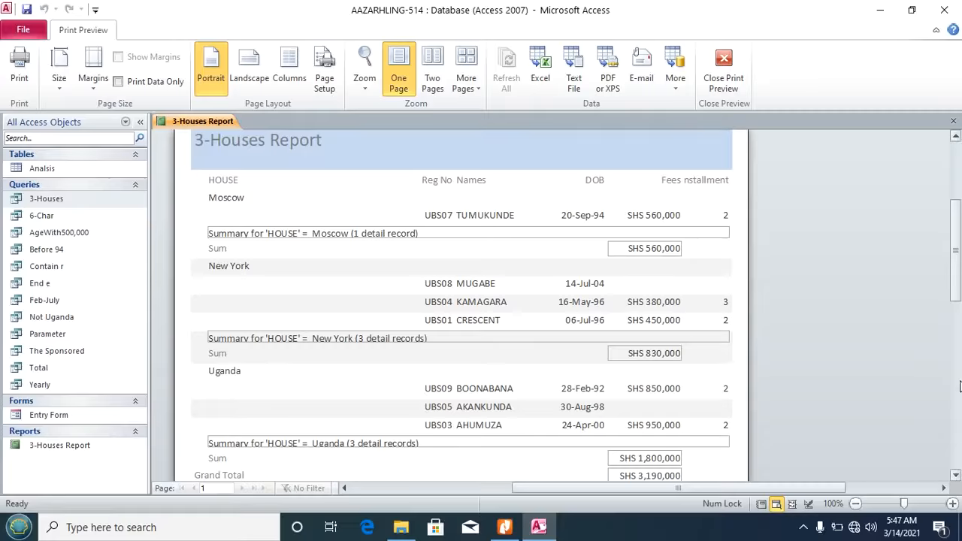
scroll(956, 321, down, 2)
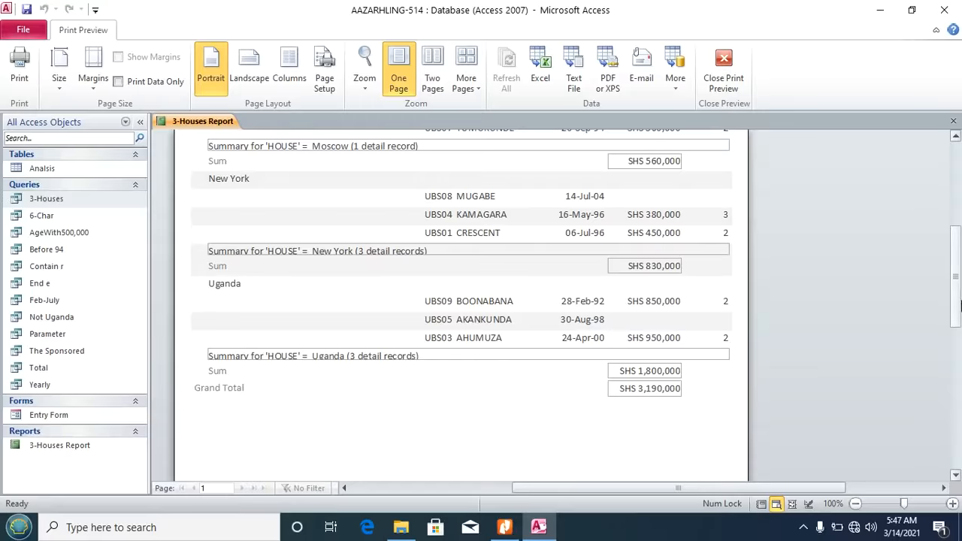
scroll(960, 305, up, 2)
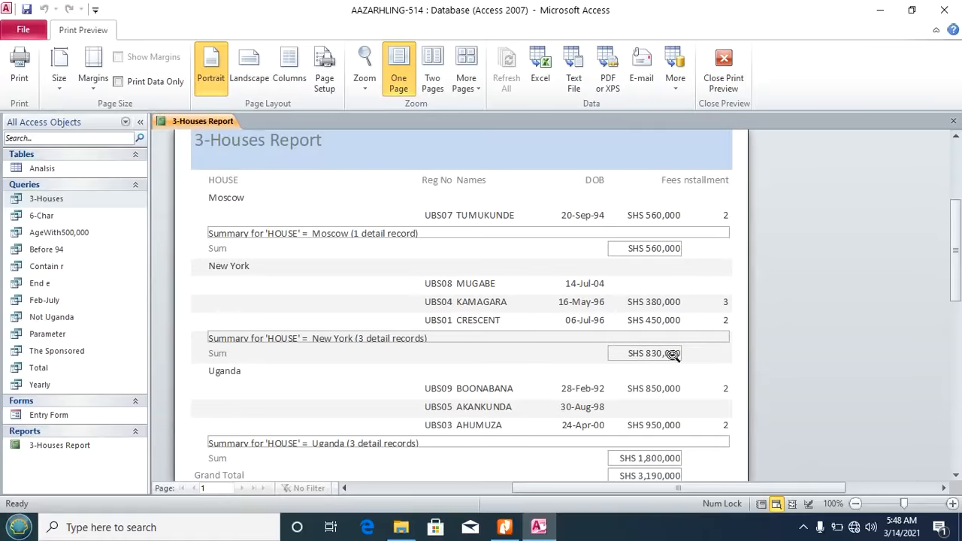
scroll(955, 255, down, 2)
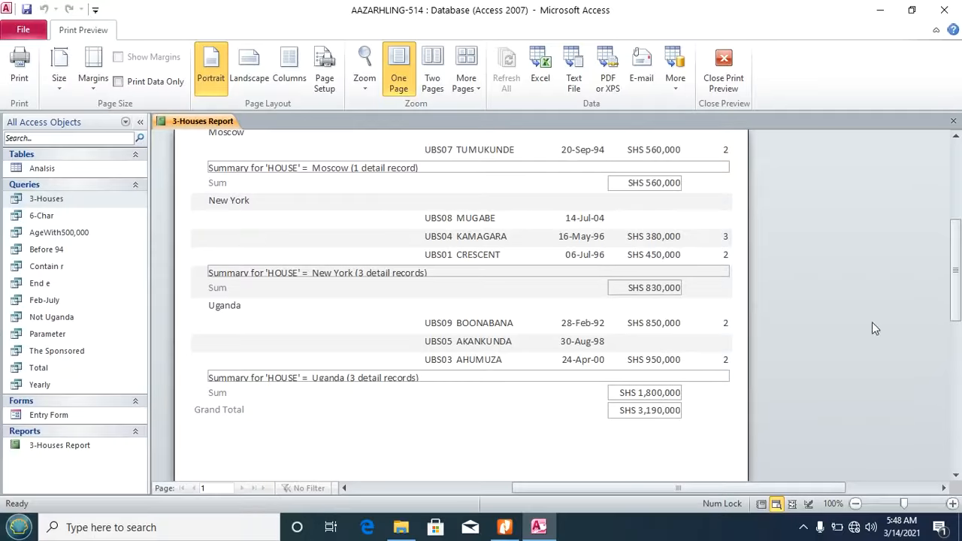
click(504, 527)
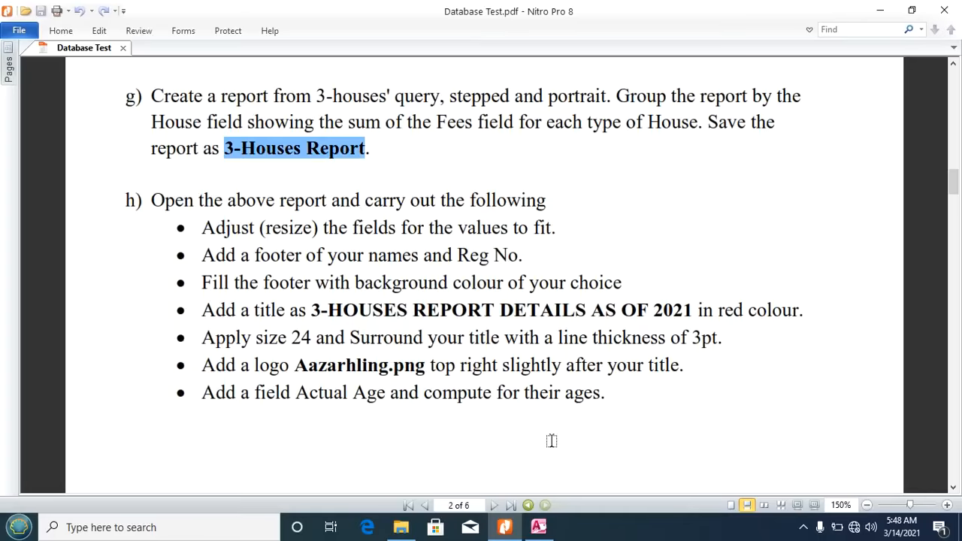
click(538, 527)
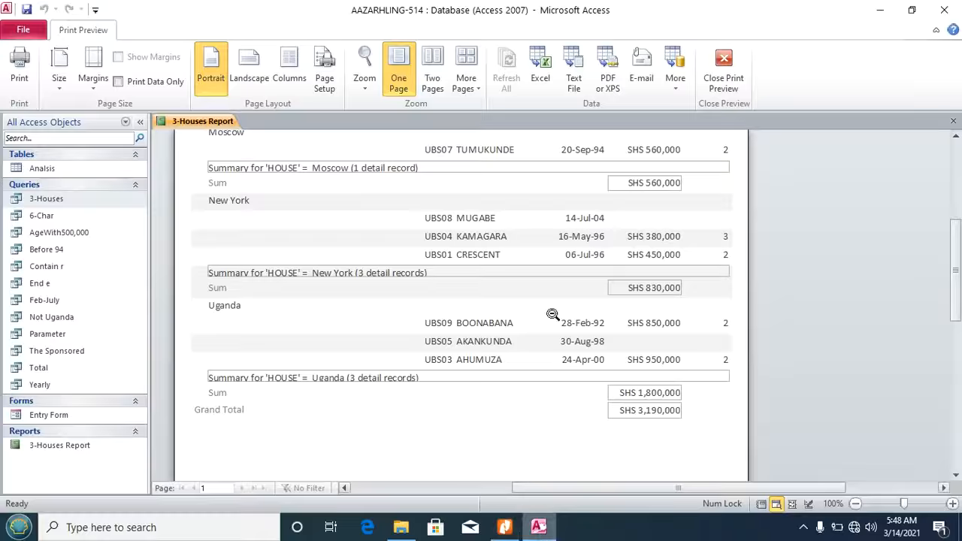
click(724, 84)
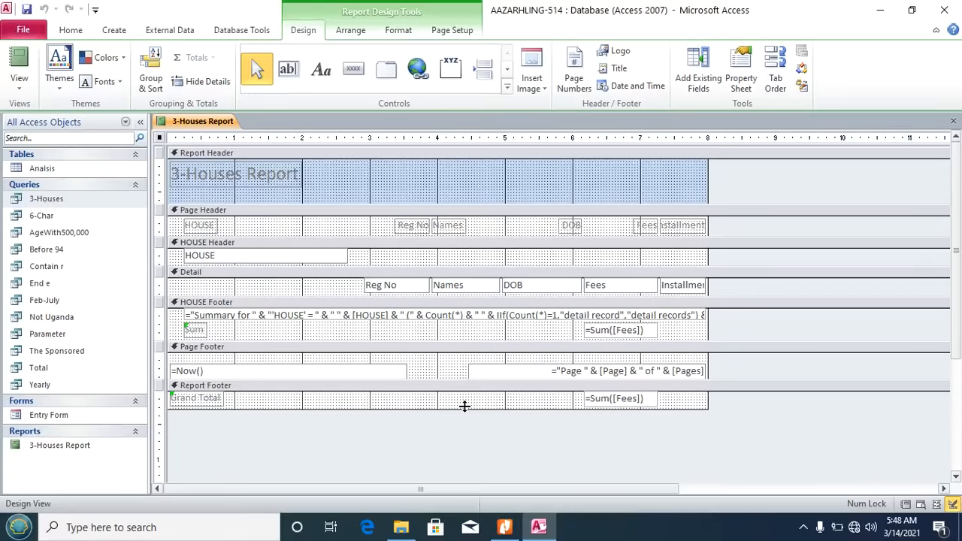
click(504, 527)
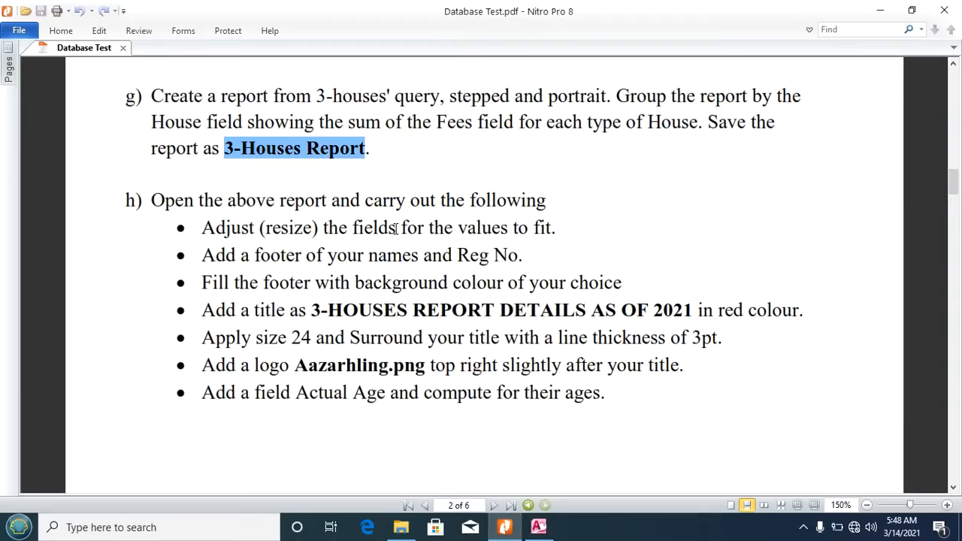
click(538, 527)
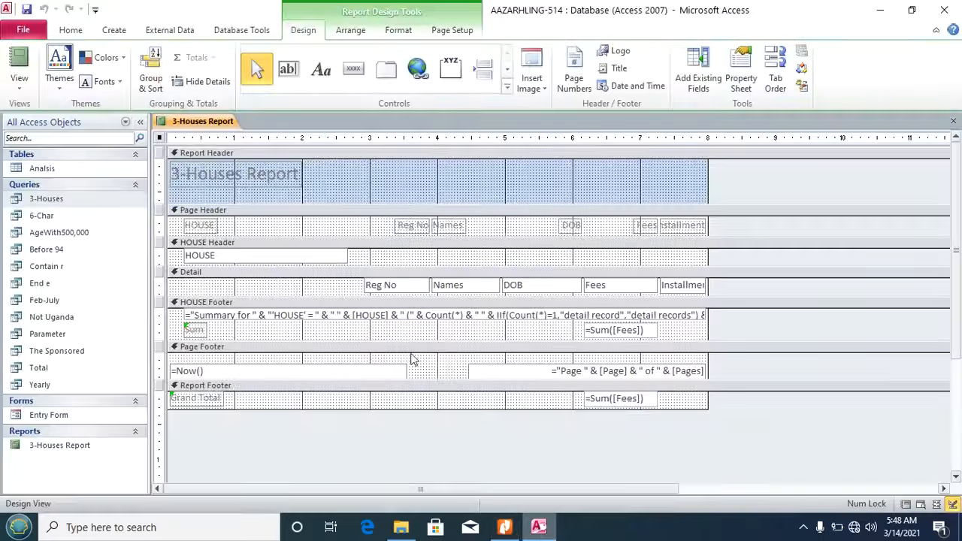
click(16, 92)
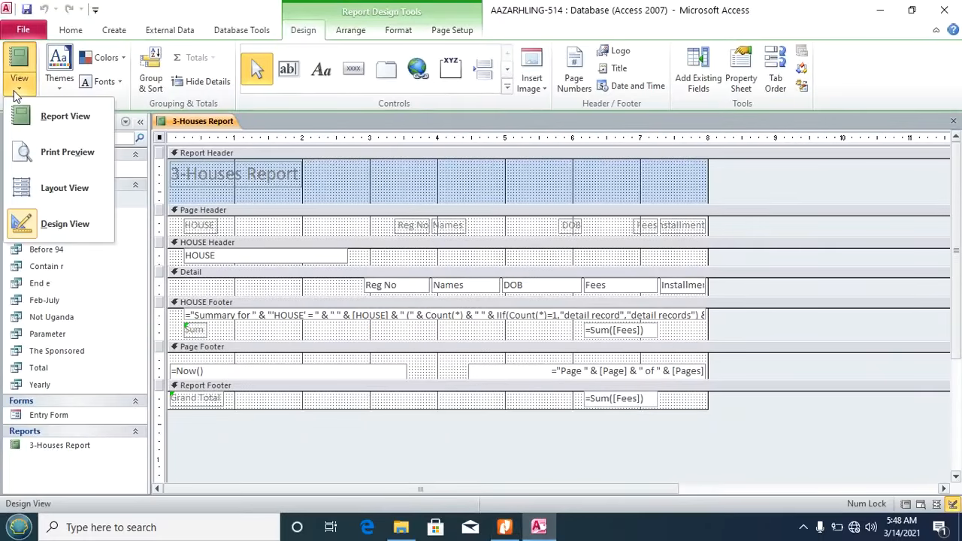
click(45, 116)
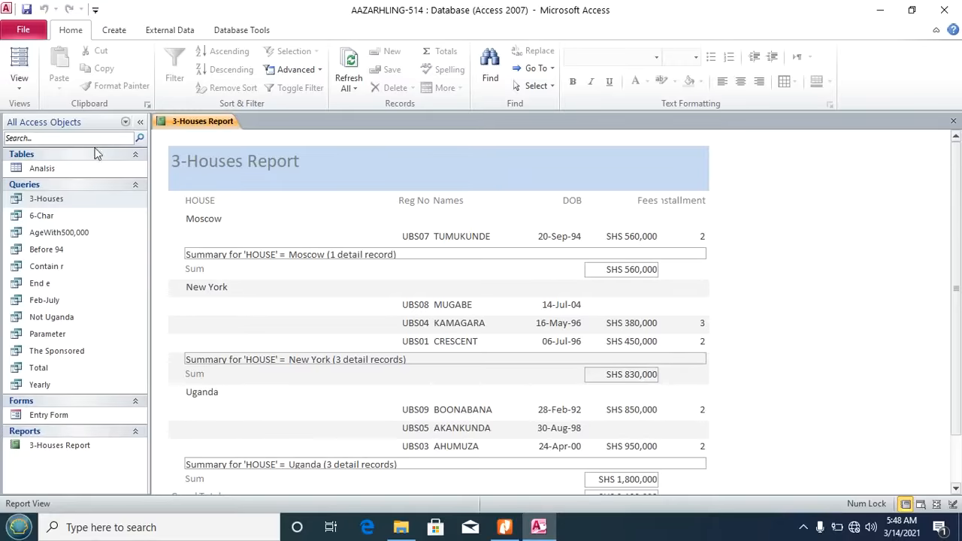
click(19, 86)
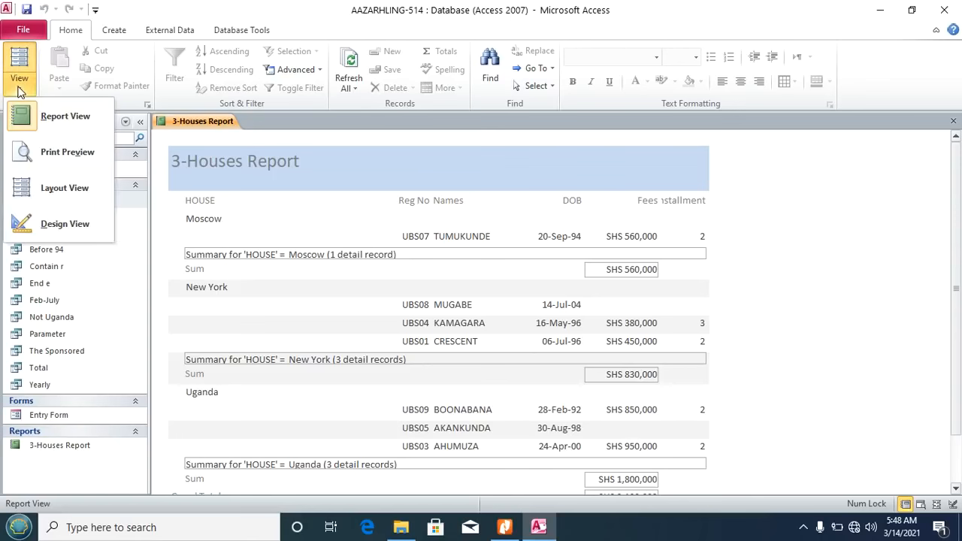
click(55, 224)
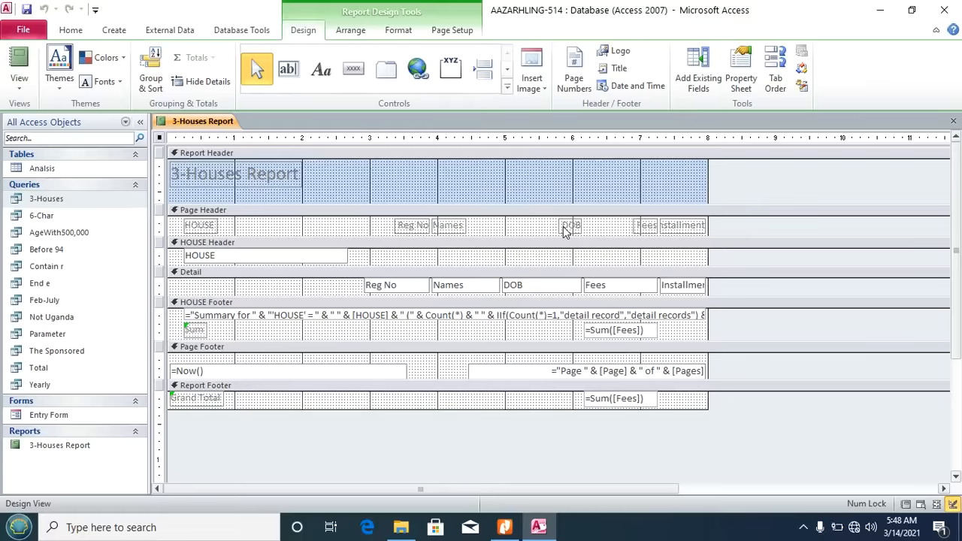
Step: Narrow the HOUSE field box and shift the Reg No to Installment columns left
click(312, 261)
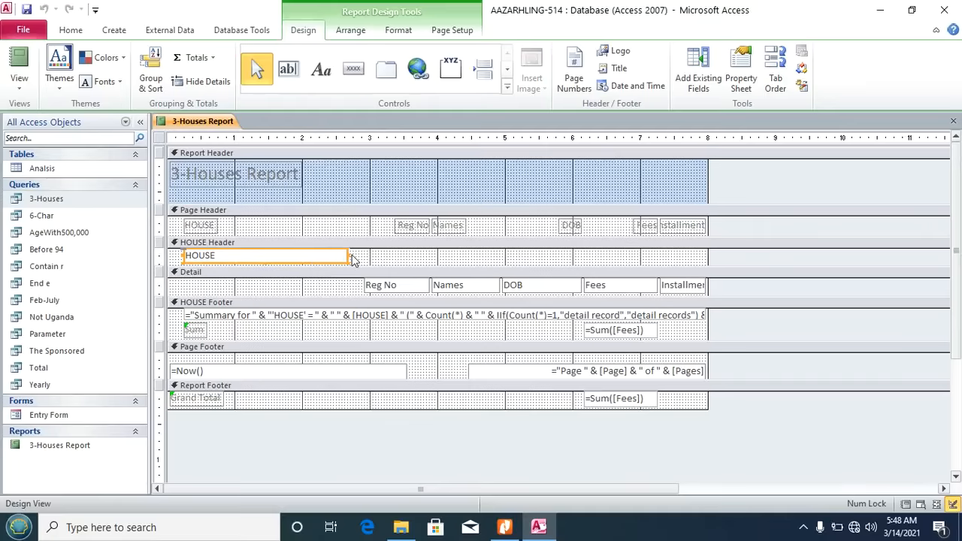
drag(349, 255, 275, 256)
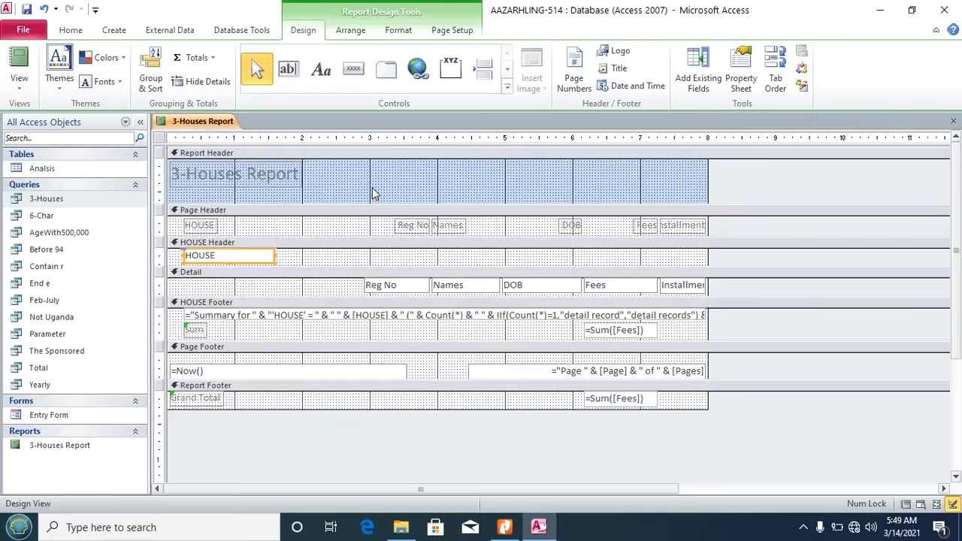
drag(371, 188, 699, 300)
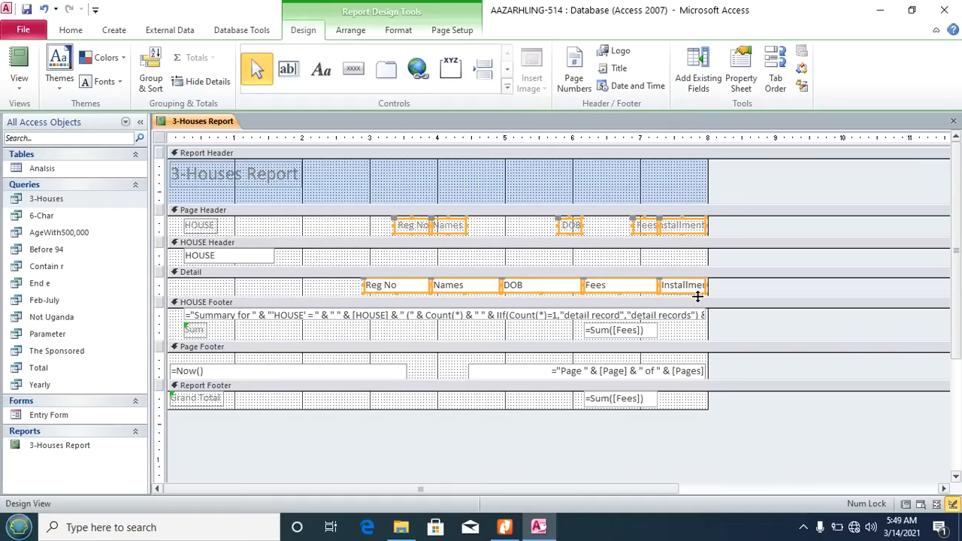
key(Left)
key(Left)
key(Left)
key(Left)
key(Left)
key(Left)
key(Left)
key(Left)
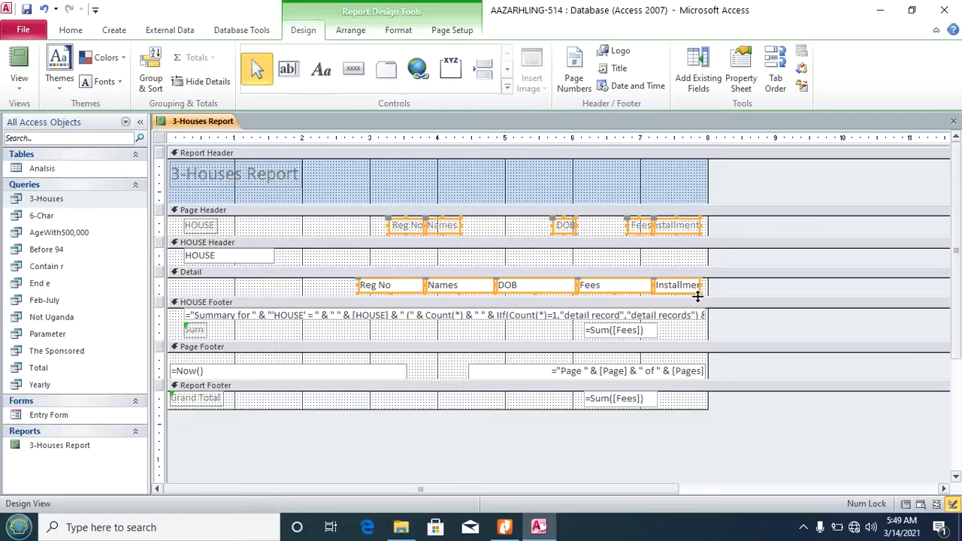
key(Left)
key(Left)
key(Left)
key(Left)
key(Left)
key(Left)
key(Left)
key(Left)
key(Left)
key(Left)
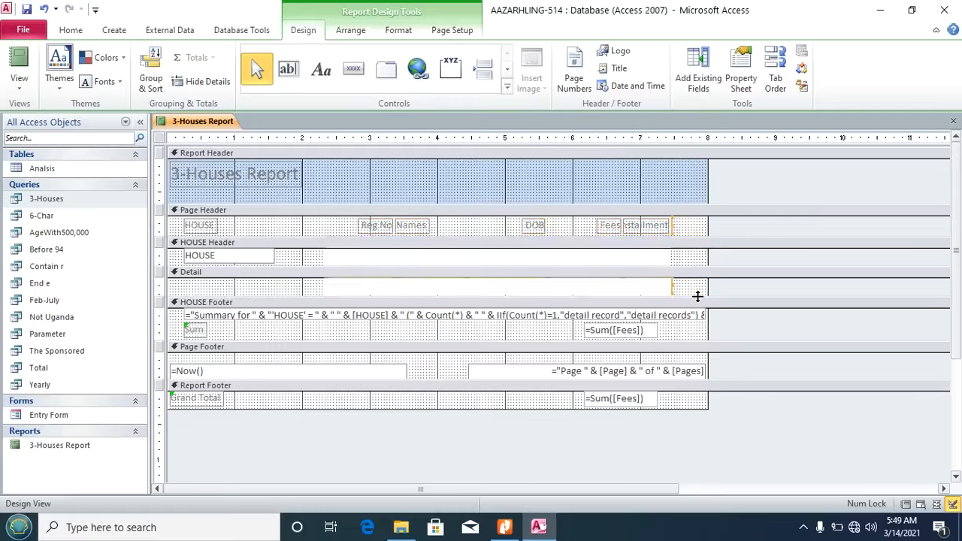
key(Left)
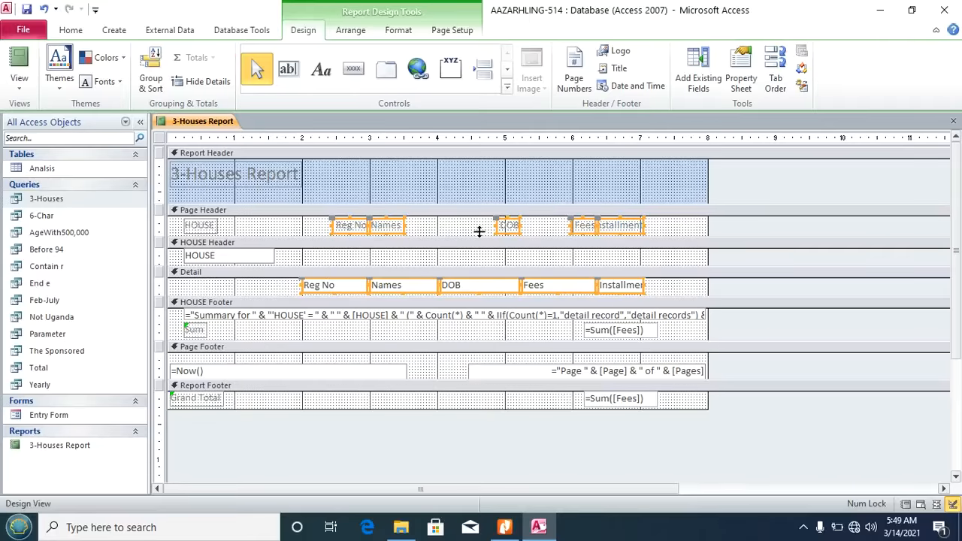
click(442, 233)
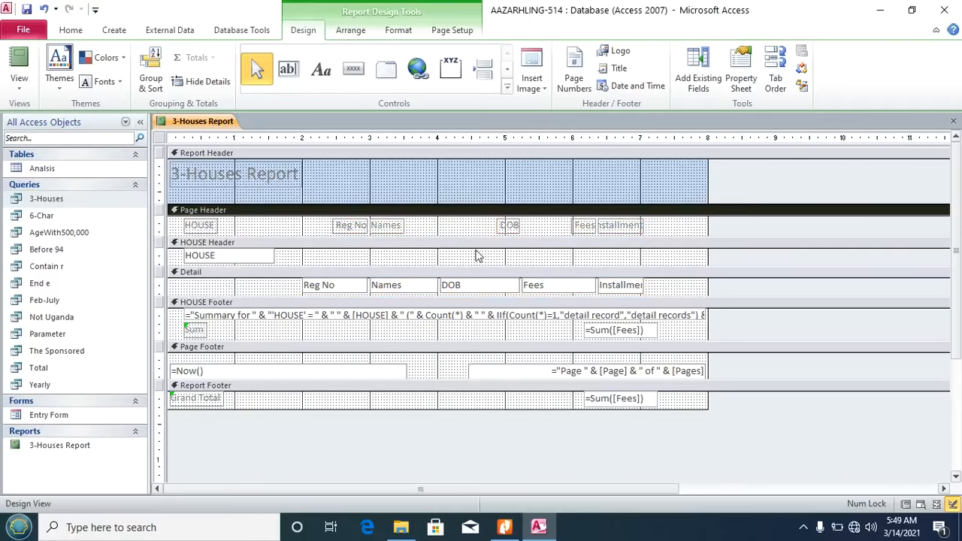
Step: Widen the Installment heading and field so their contents fit
click(584, 227)
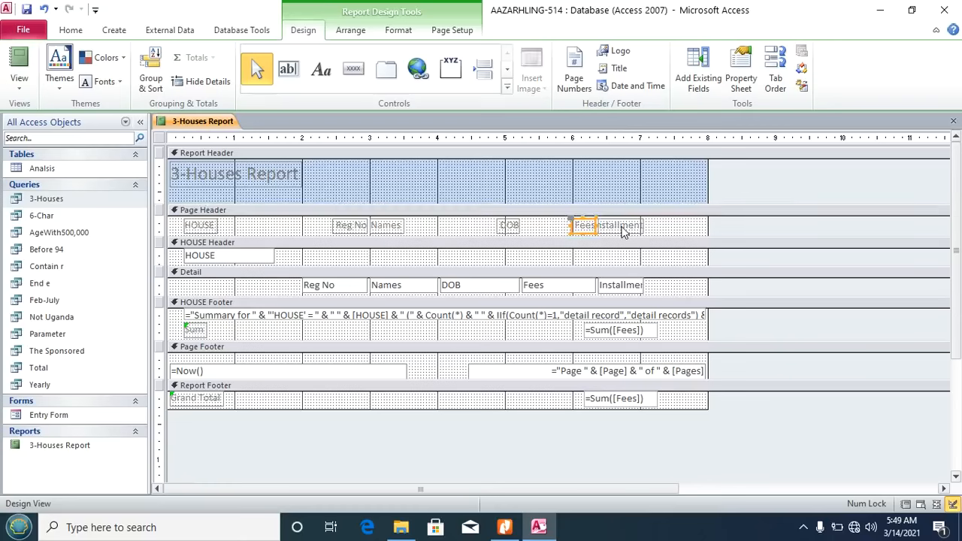
click(622, 228)
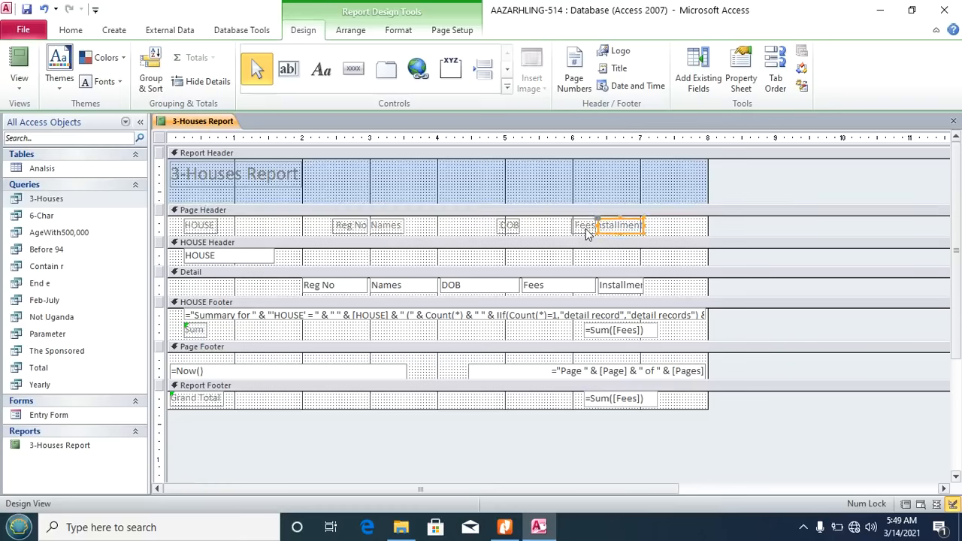
click(584, 228)
click(635, 225)
drag(644, 225, 651, 227)
click(638, 287)
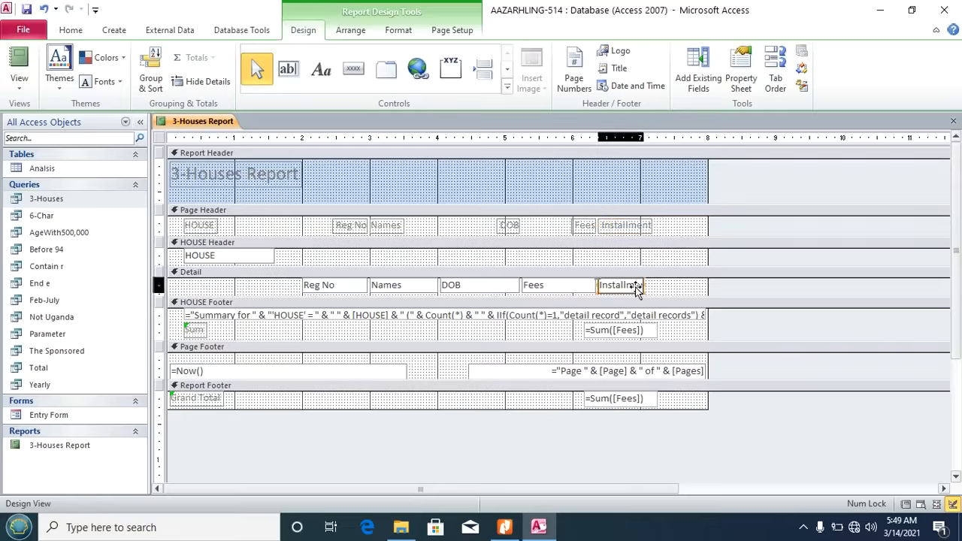
mouse_move(646, 289)
mouse_down()
mouse_move(660, 284)
mouse_move(652, 284)
mouse_up()
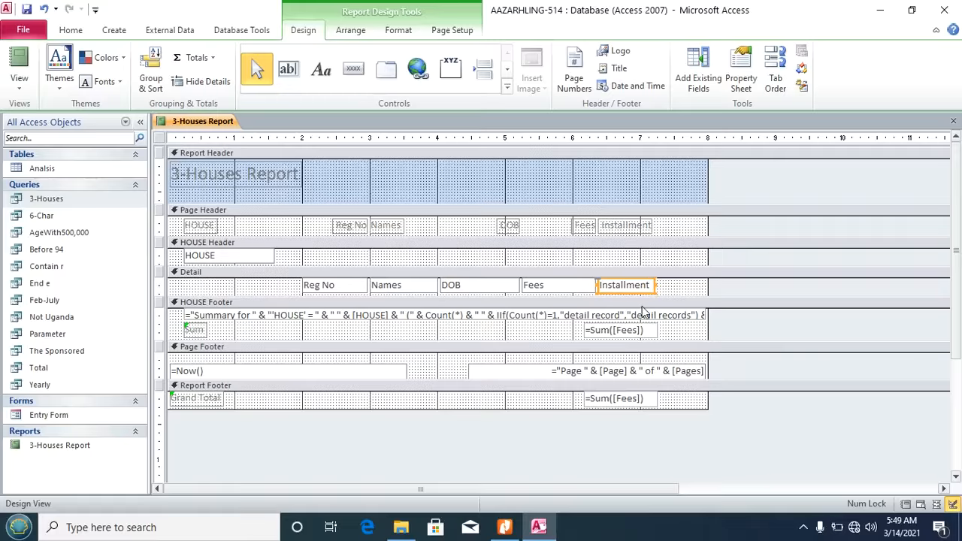
Step: Move the house Fees subtotal and the Fees grand total left under the Fees column
click(624, 333)
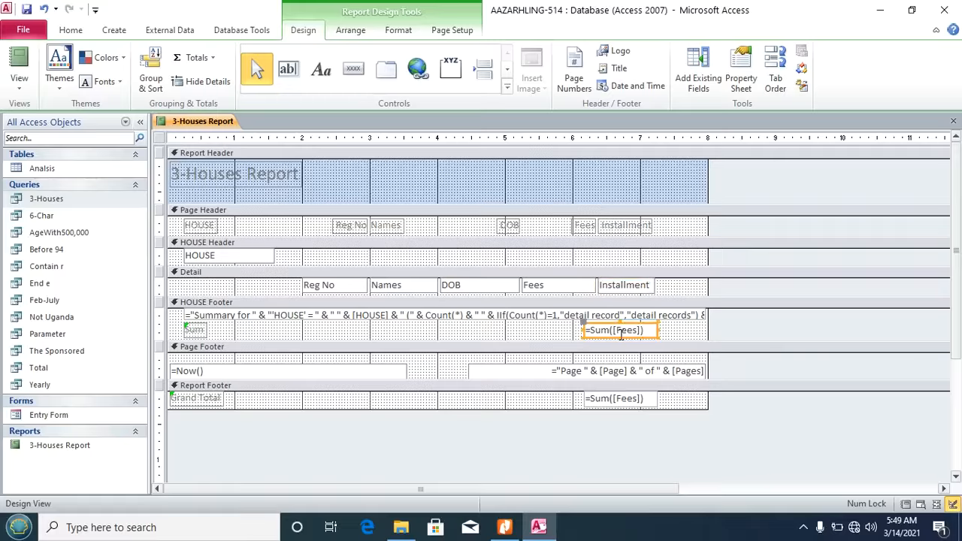
click(605, 331)
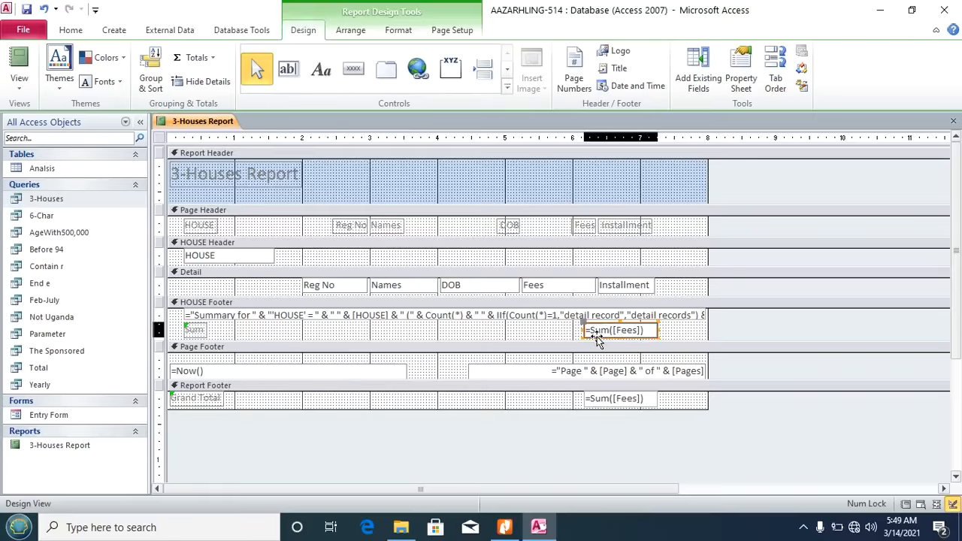
drag(543, 340, 535, 337)
drag(585, 403, 526, 405)
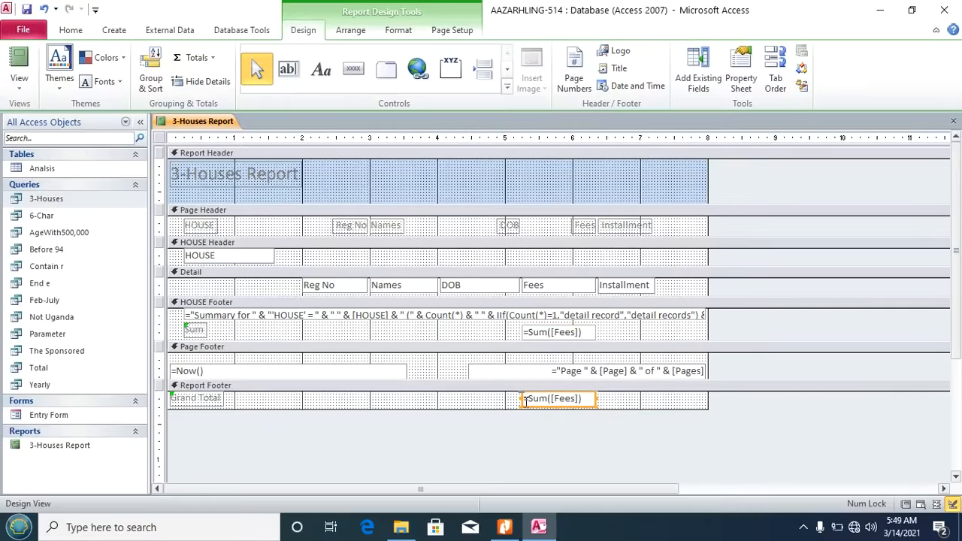
click(624, 408)
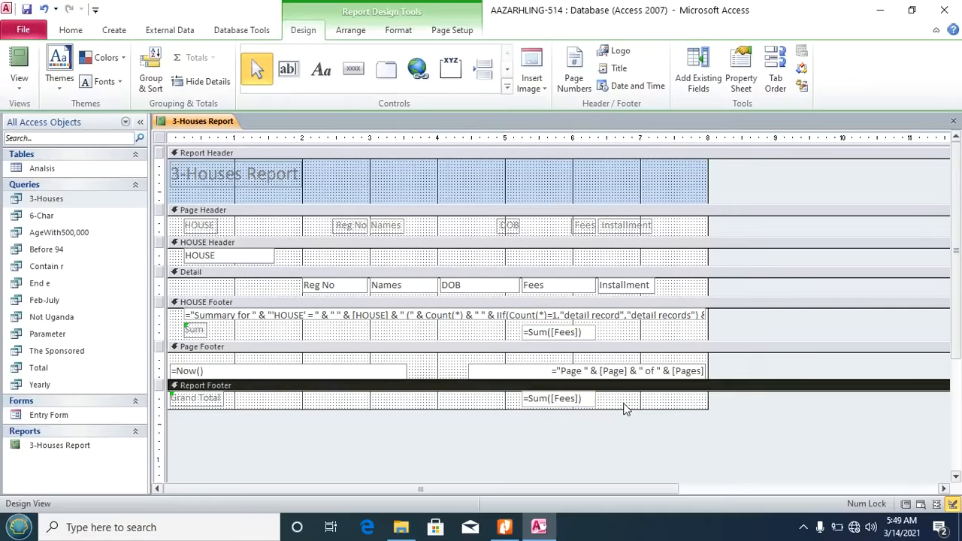
click(504, 527)
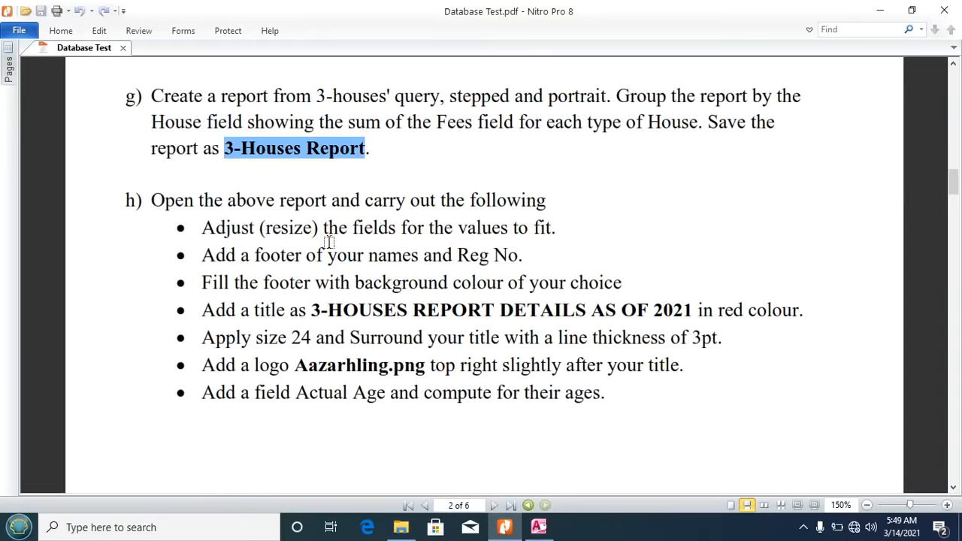
Step: Add a capitalised label in the Report Footer with the student's name and Reg No
click(538, 527)
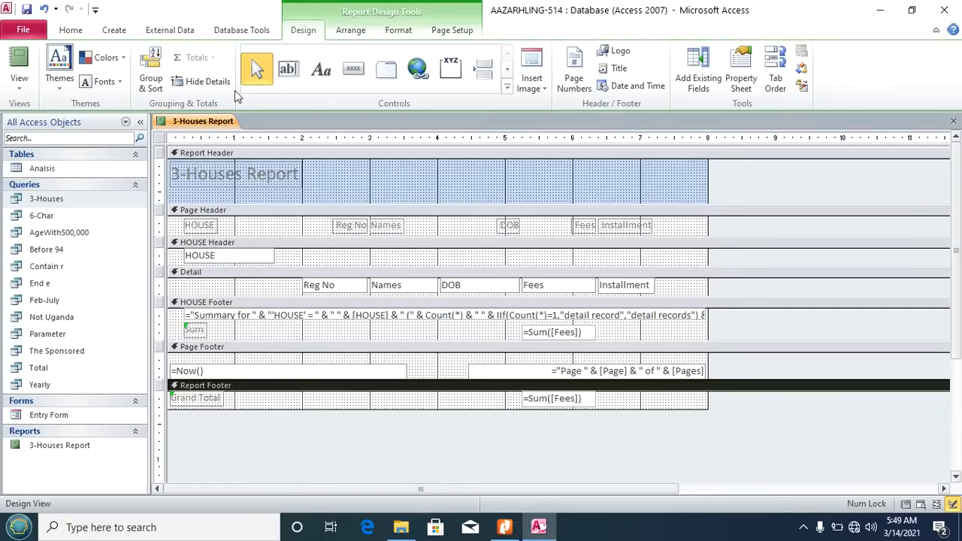
click(313, 69)
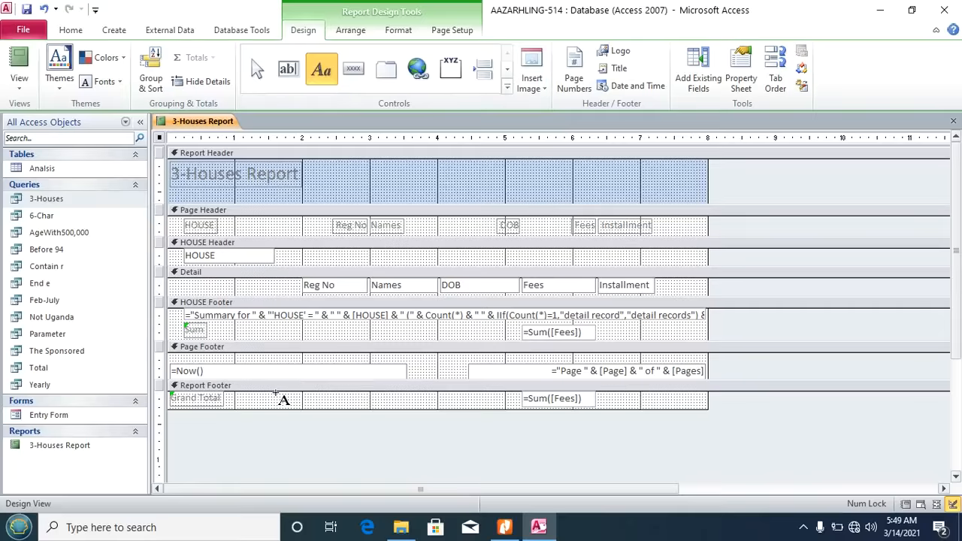
drag(277, 393, 421, 410)
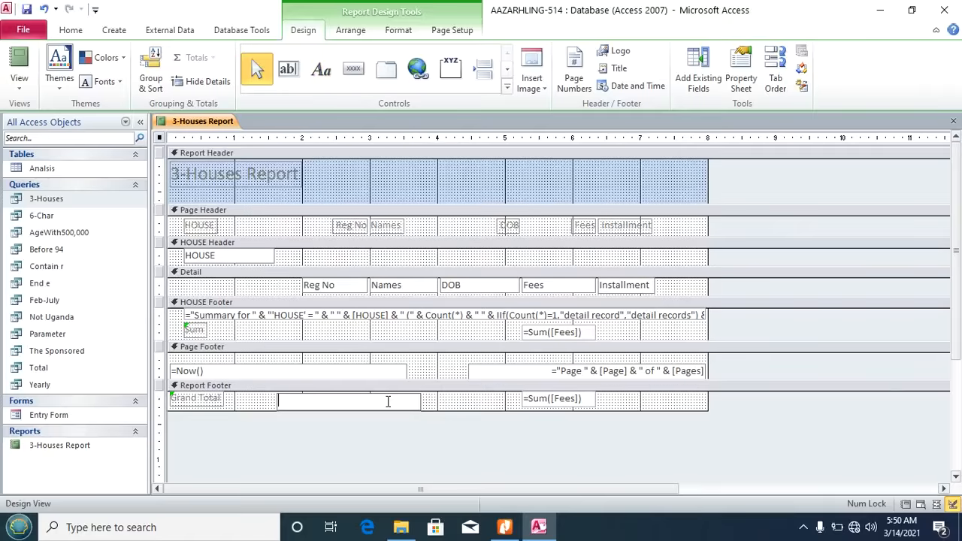
key(Caps_Lock)
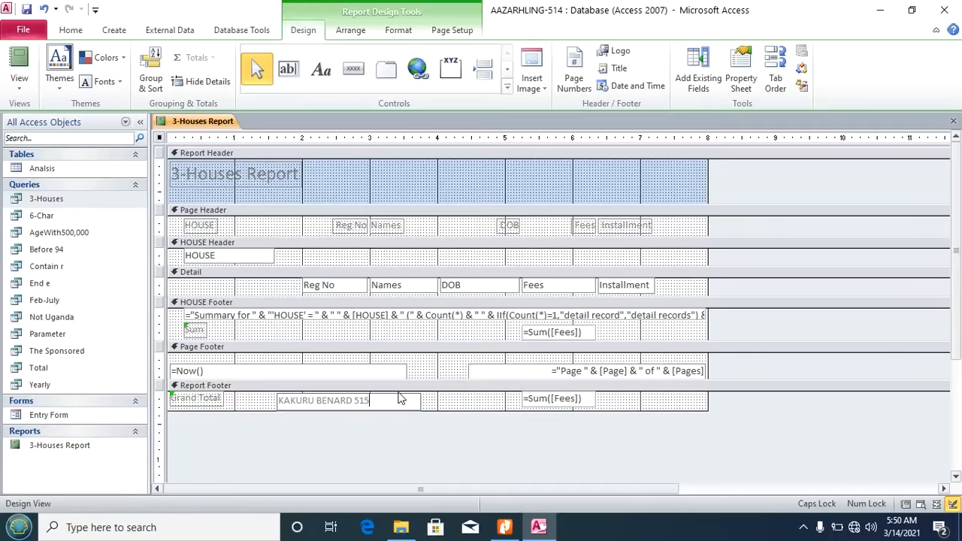
click(459, 403)
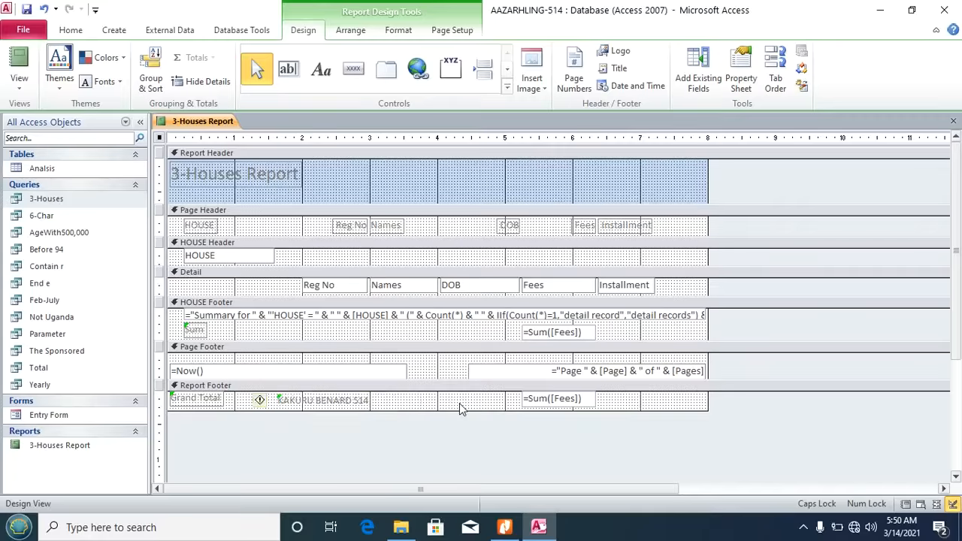
click(505, 527)
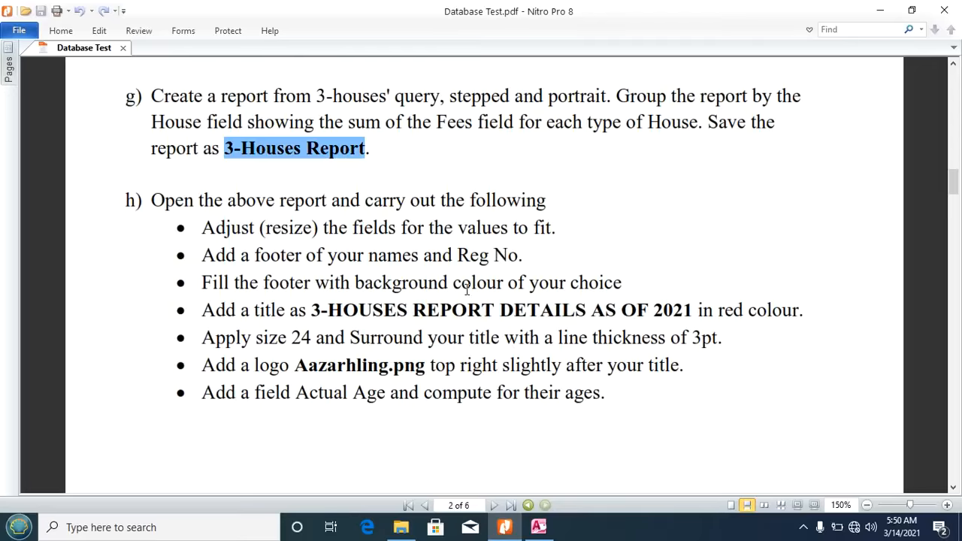
click(551, 531)
Step: Fill the Report Footer section with green
click(452, 404)
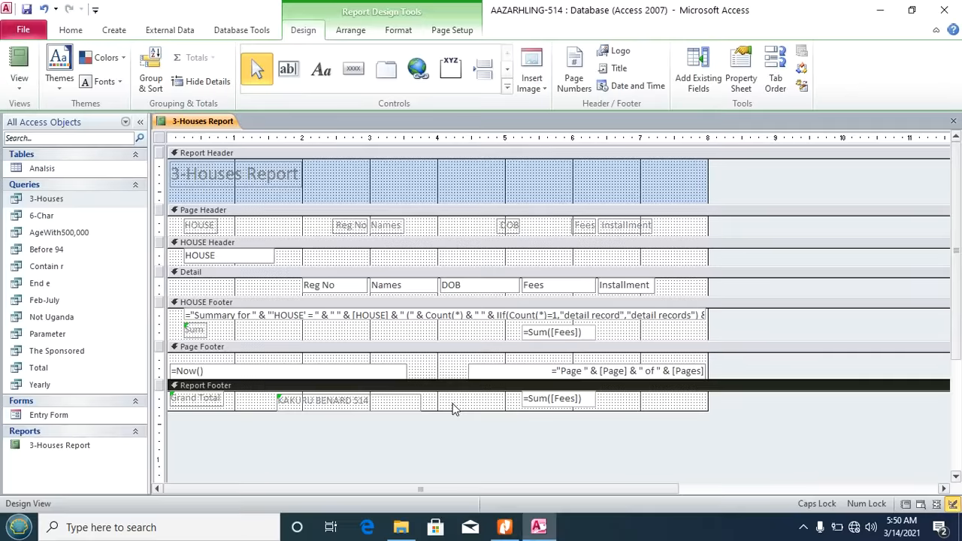
right_click(452, 406)
mouse_move(582, 256)
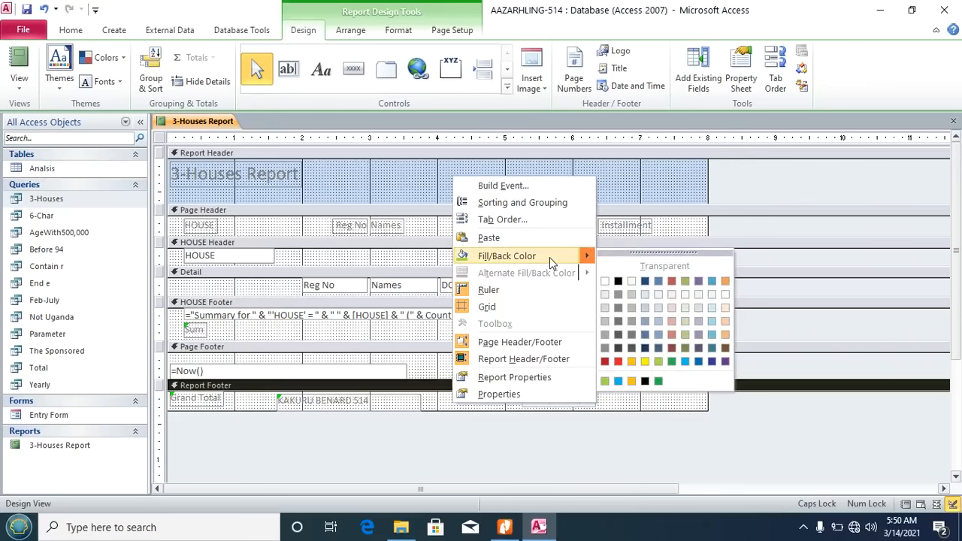
click(660, 363)
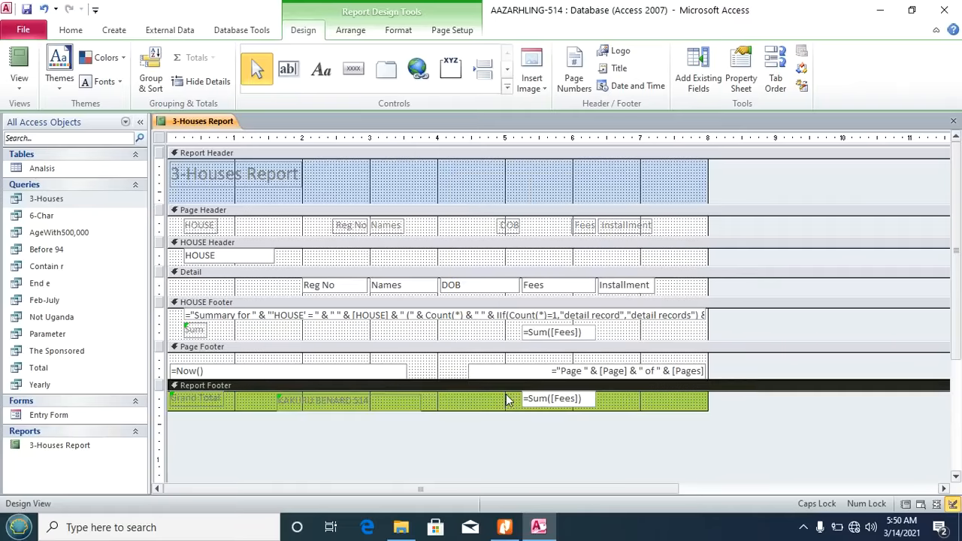
click(504, 528)
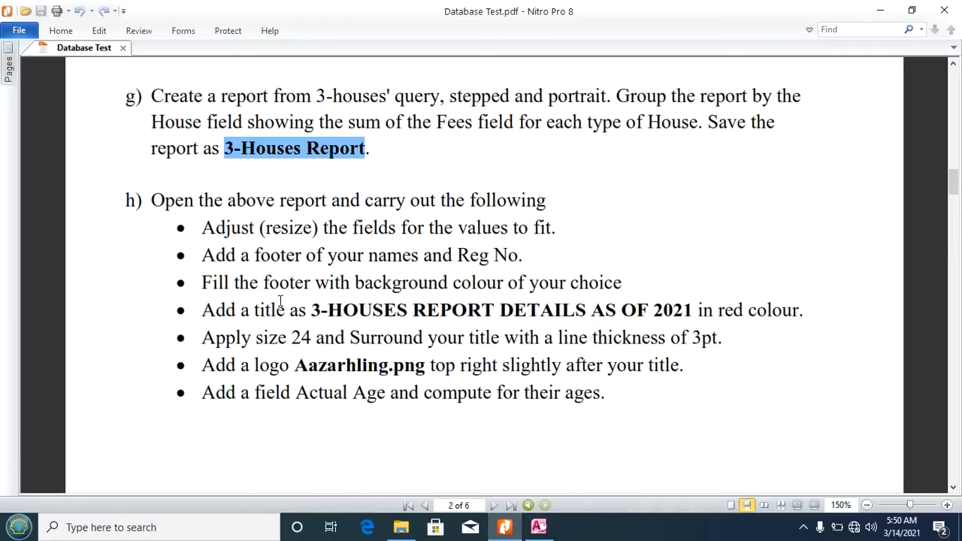
Step: Widen the title label and change it to '3-HOUSES REPORT DETAILS AS OF 2021'
drag(315, 310, 692, 309)
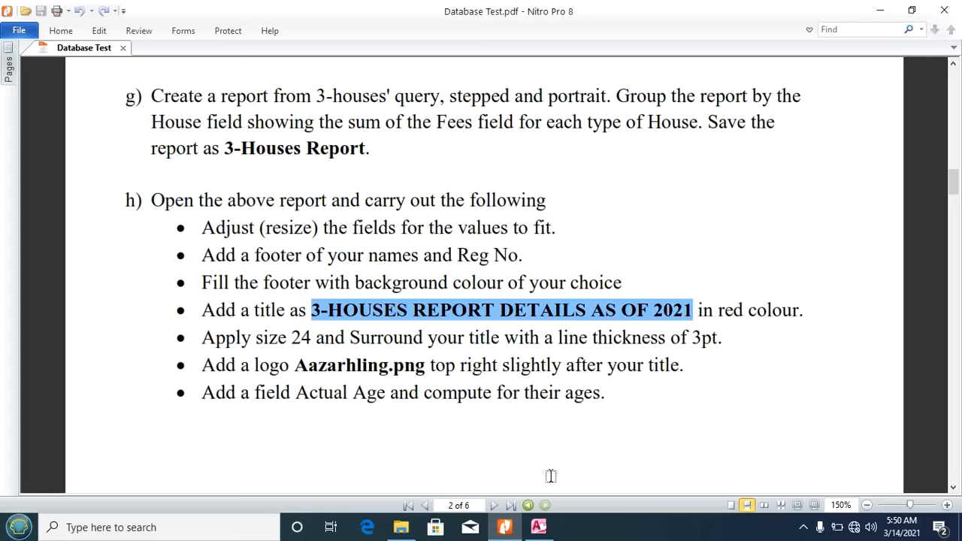
click(538, 527)
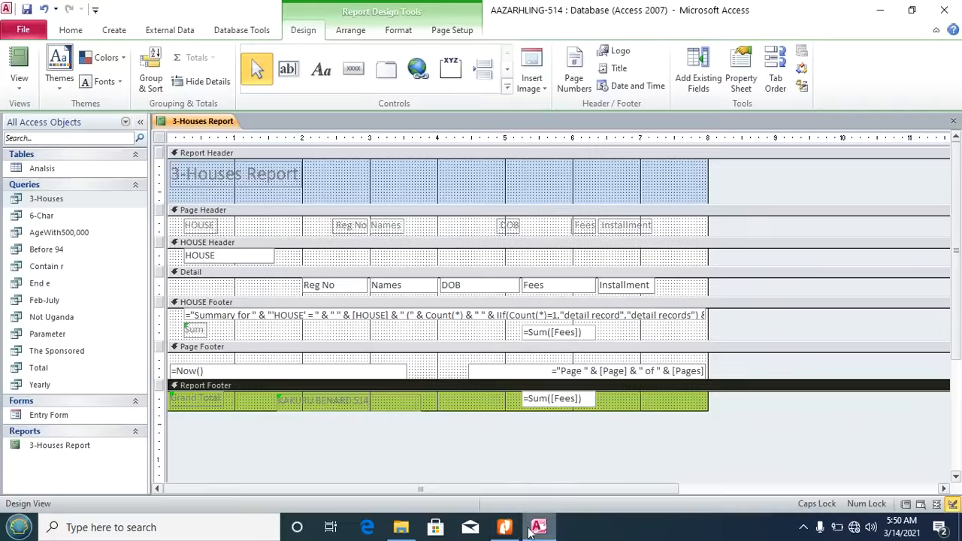
click(298, 176)
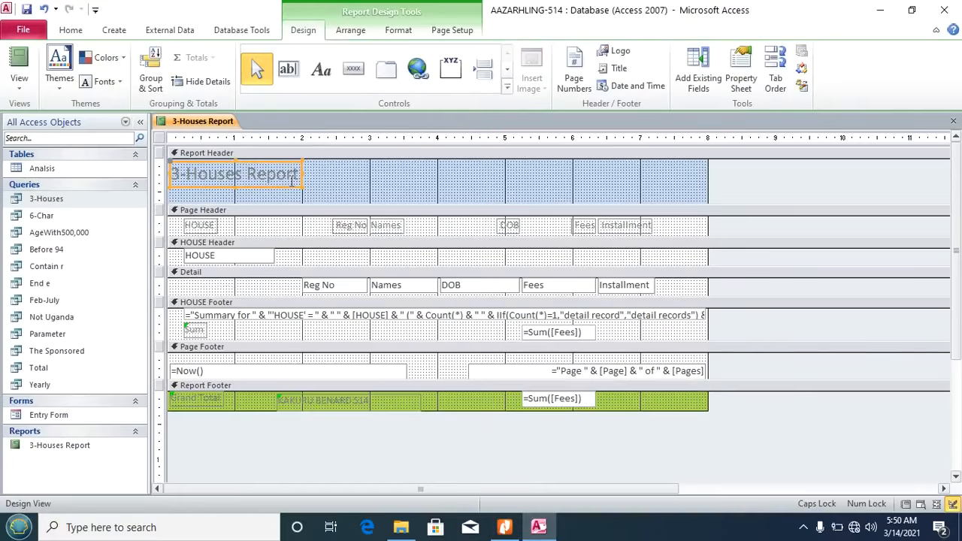
drag(388, 172, 539, 187)
click(369, 172)
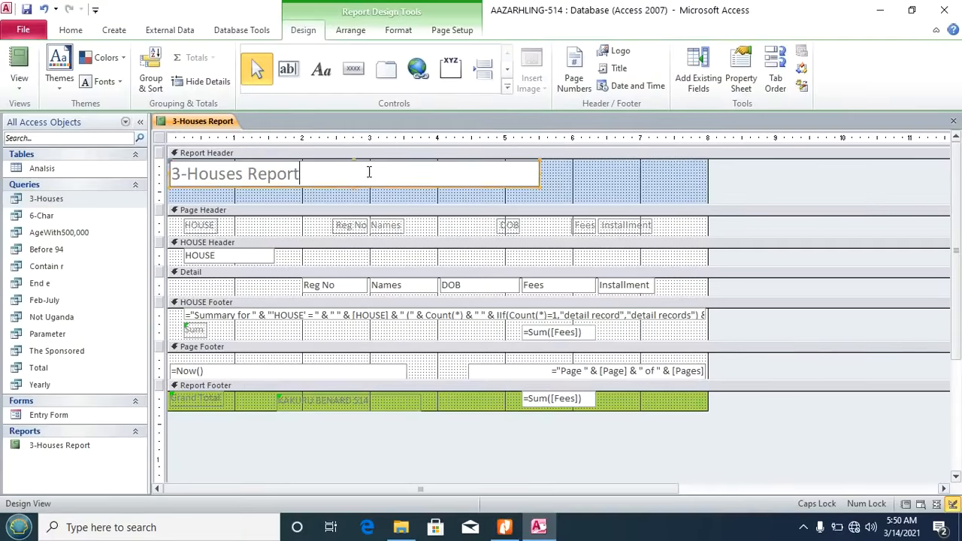
key(BackSpace)
key(BackSpace)
key(BackSpace)
key(BackSpace)
key(BackSpace)
key(BackSpace)
key(BackSpace)
key(BackSpace)
key(BackSpace)
key(BackSpace)
key(BackSpace)
key(BackSpace)
key(BackSpace)
key(BackSpace)
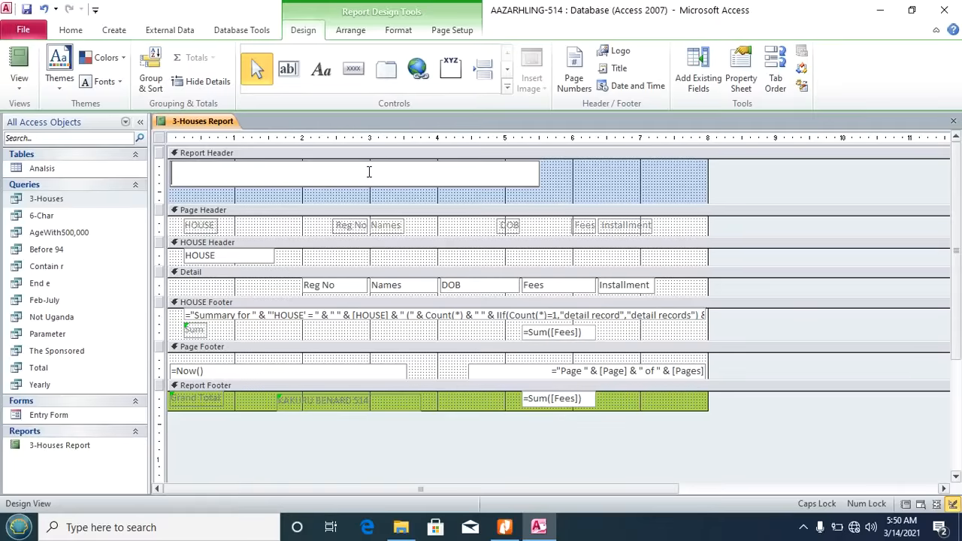
text(3-HOUSES REPORT DETAILS AS OF 2021)
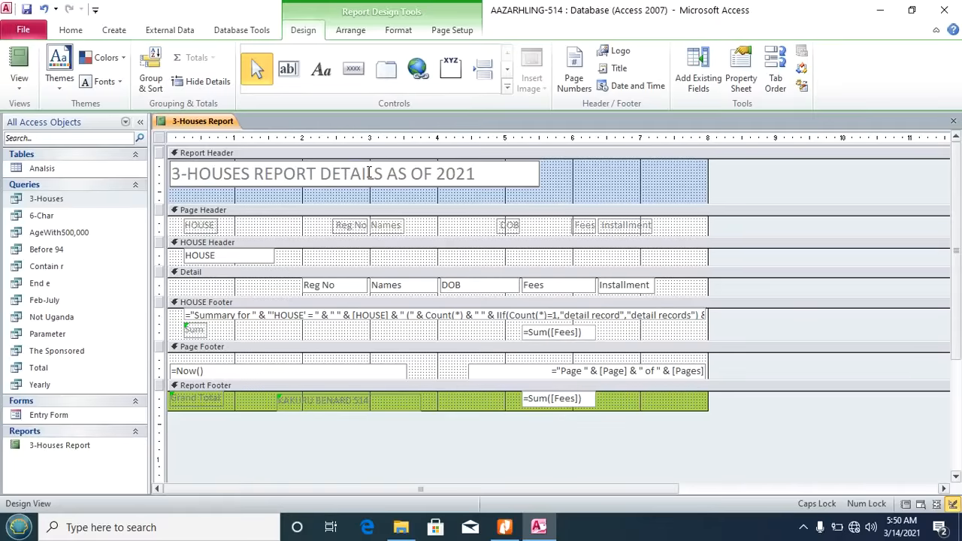
click(505, 527)
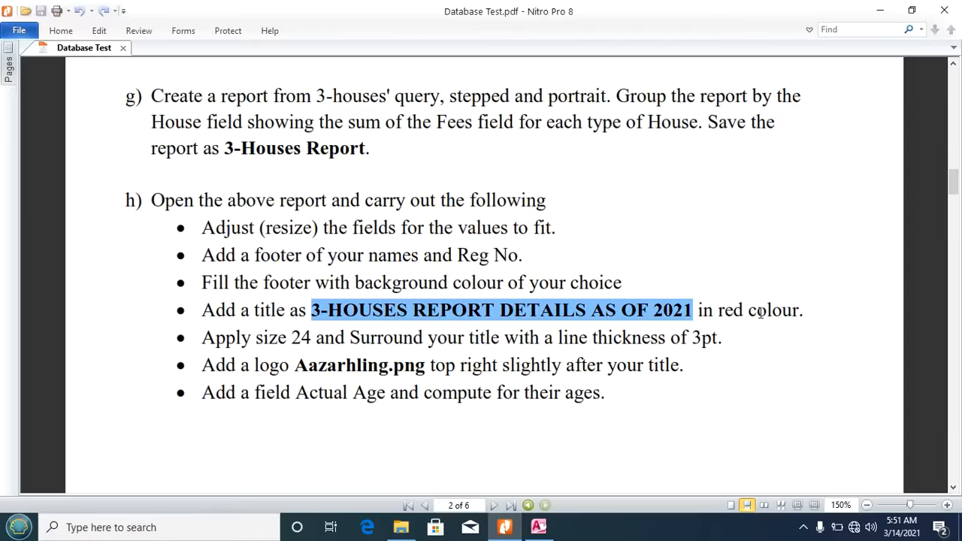
click(539, 527)
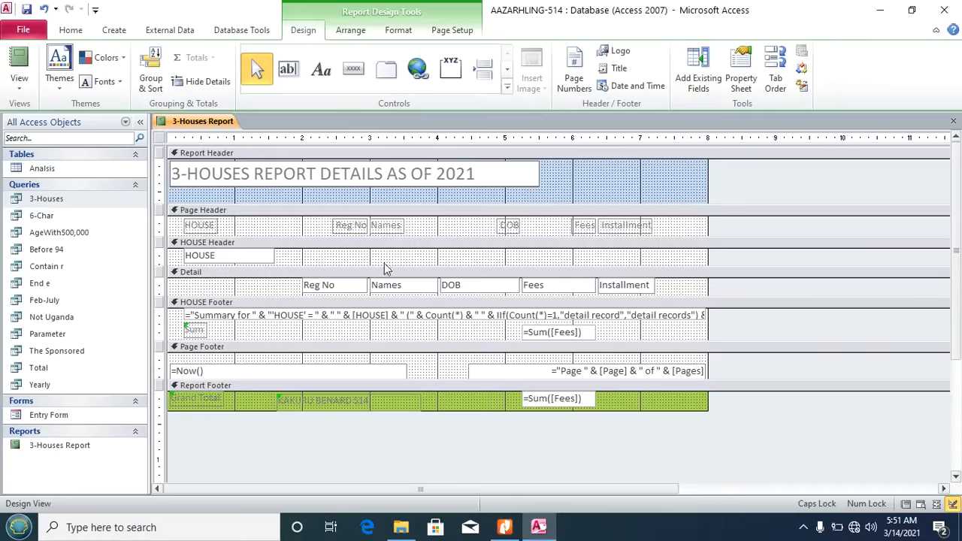
Step: Format the title label as 24 pt, red and bold
click(552, 175)
click(514, 180)
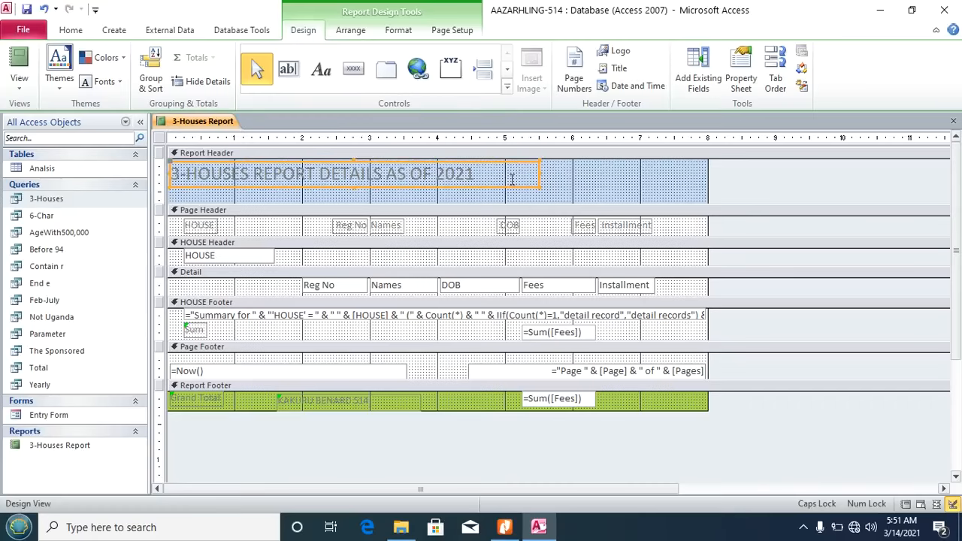
click(80, 30)
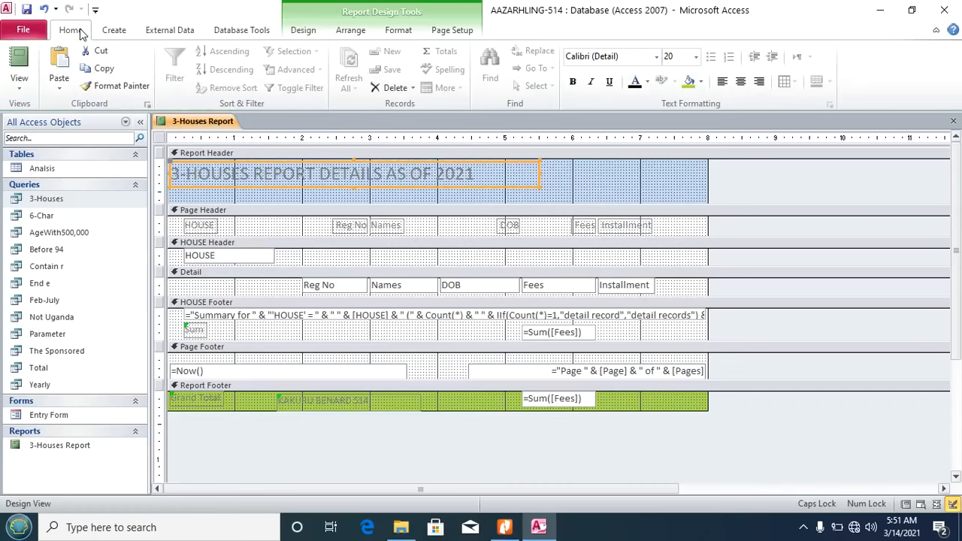
click(698, 56)
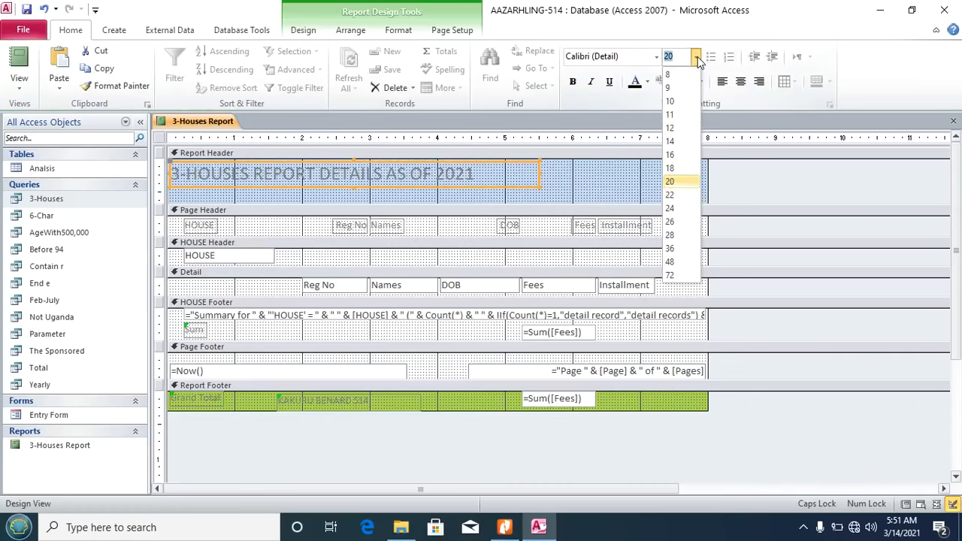
click(677, 209)
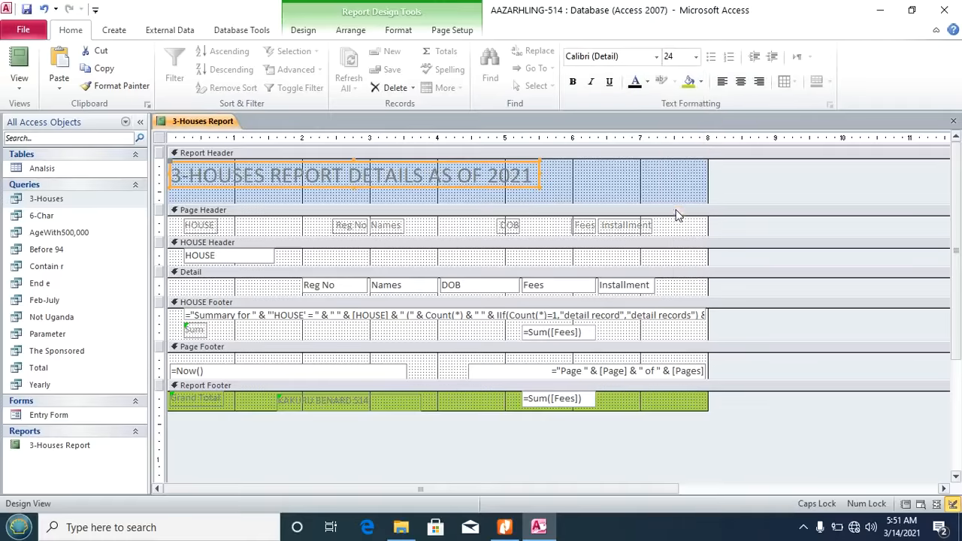
click(648, 84)
click(647, 304)
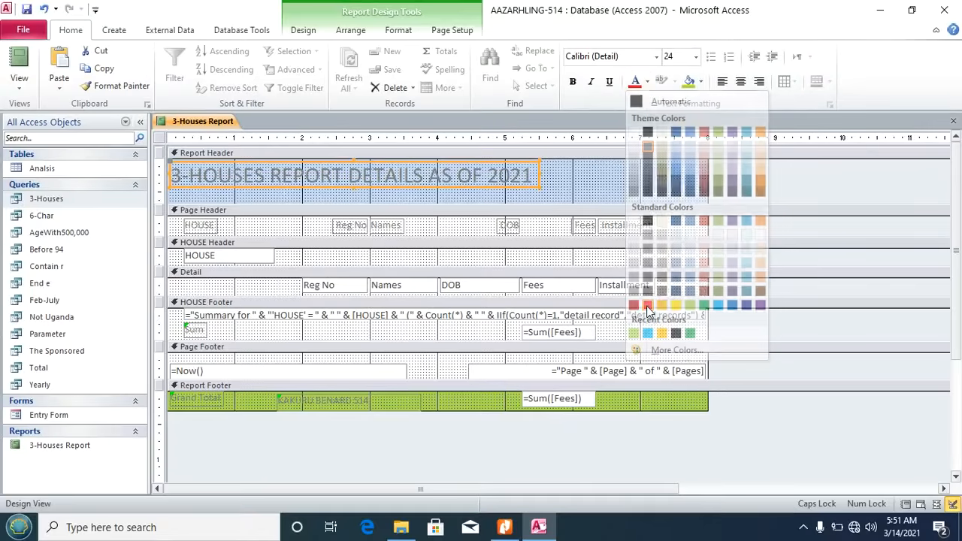
click(573, 82)
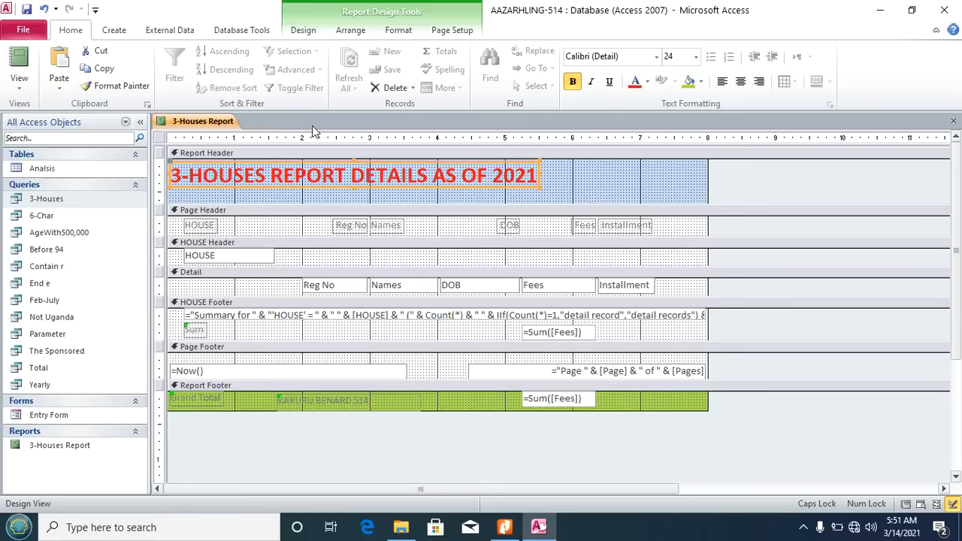
click(306, 32)
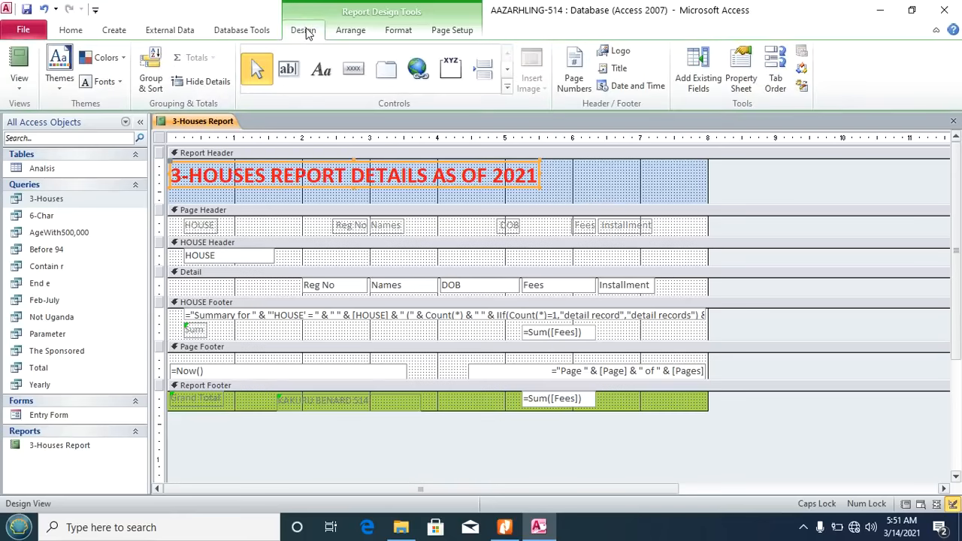
click(398, 30)
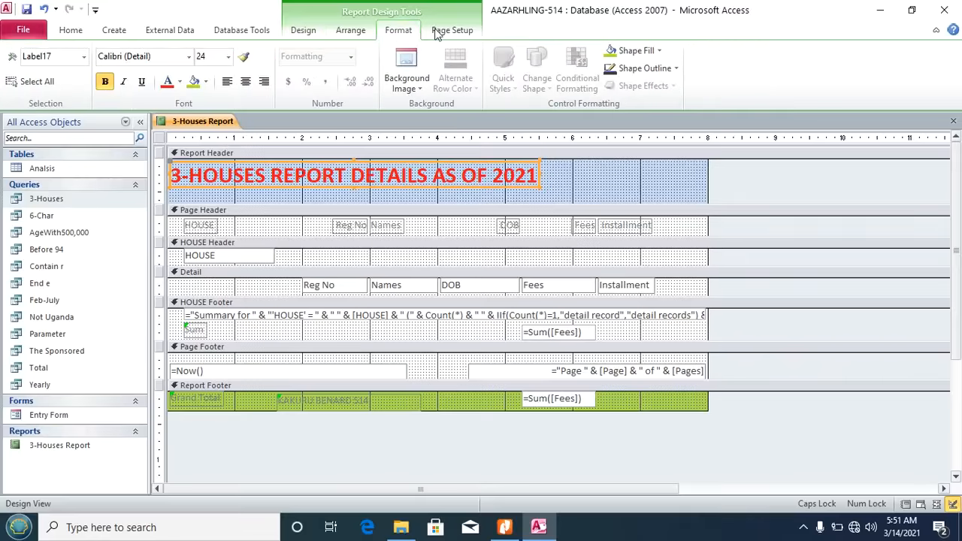
Step: Give the title label a 3 pt outline and compare it with the task sheet
click(677, 68)
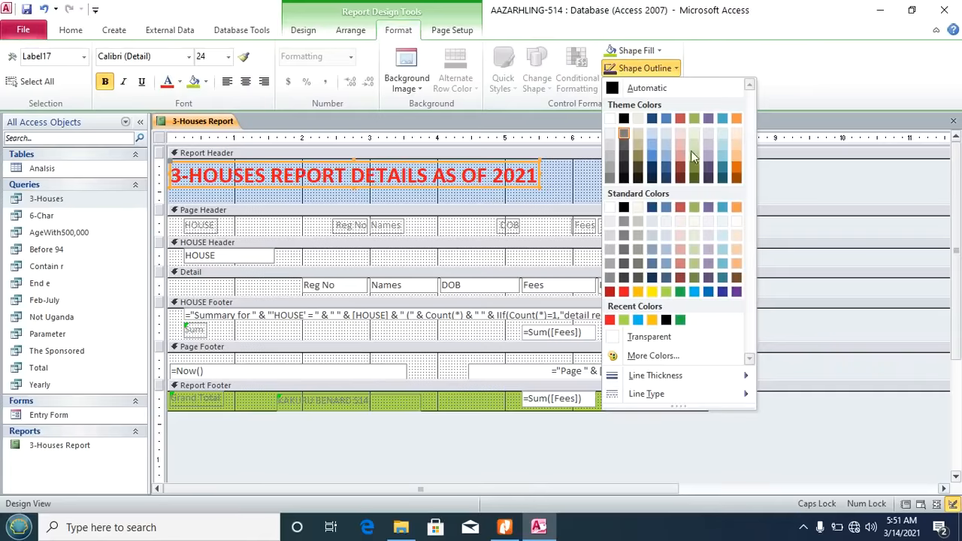
mouse_move(739, 374)
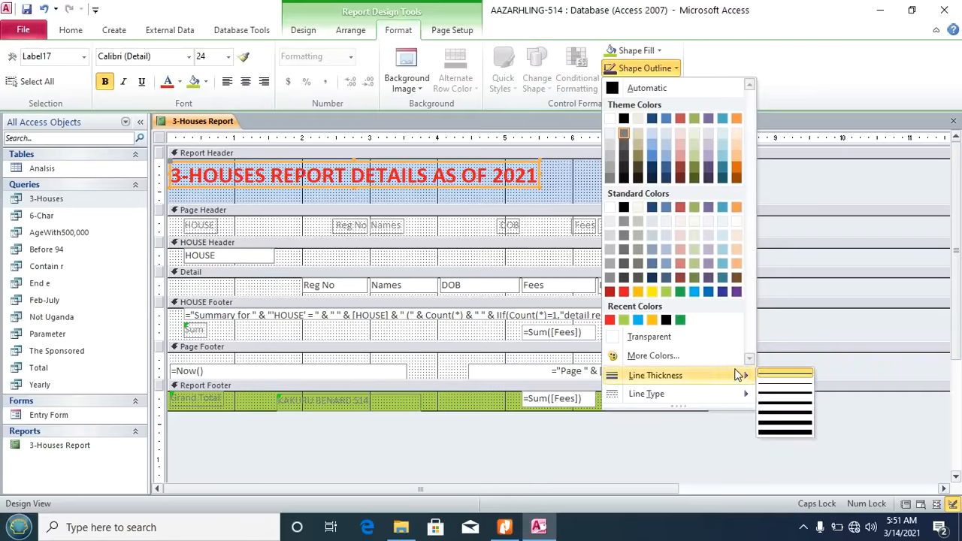
click(792, 408)
click(568, 179)
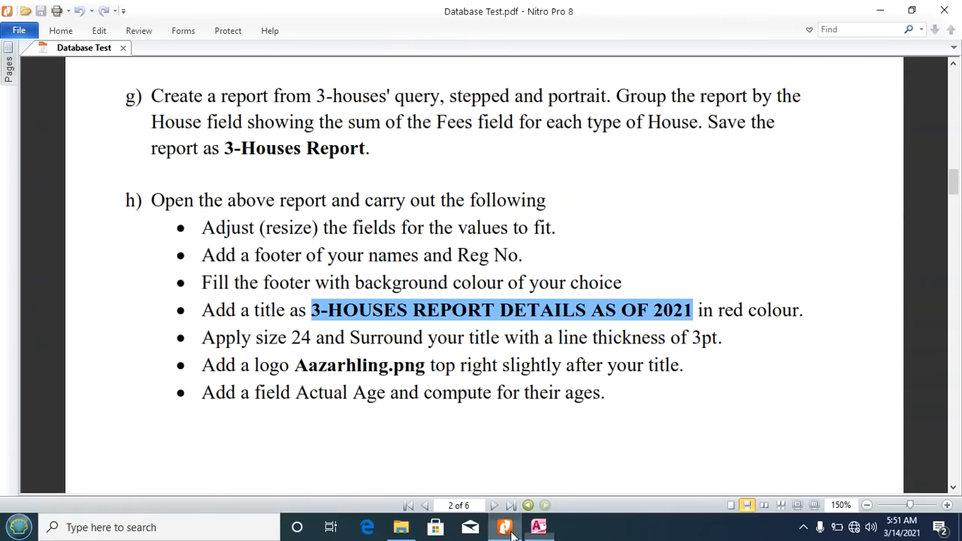
click(506, 529)
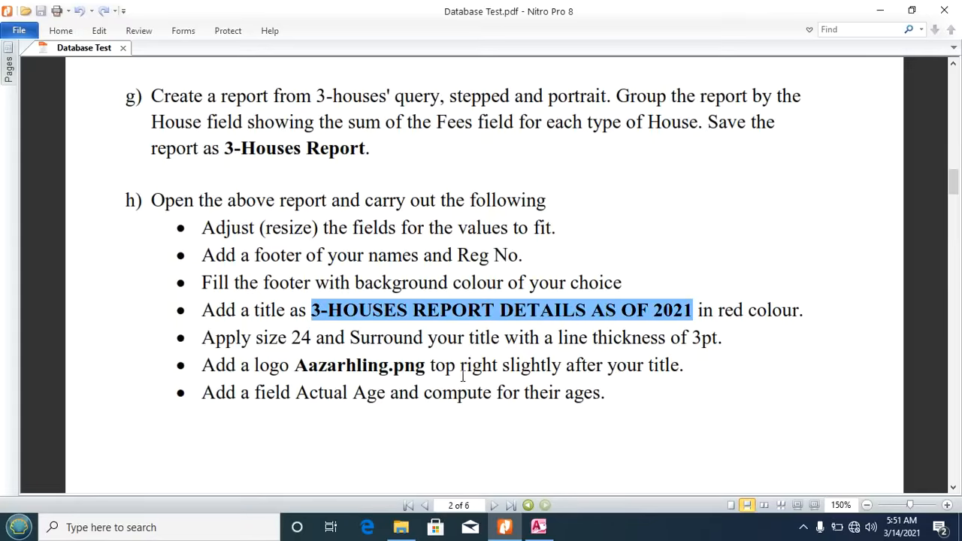
click(538, 527)
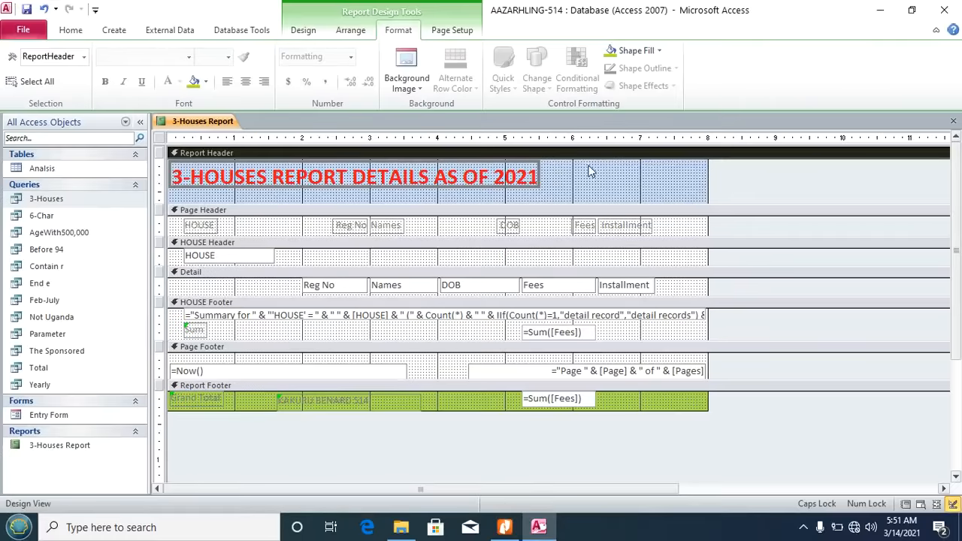
Step: Start inserting an image and browse to the Desktop\Support Files\Images folder
click(303, 30)
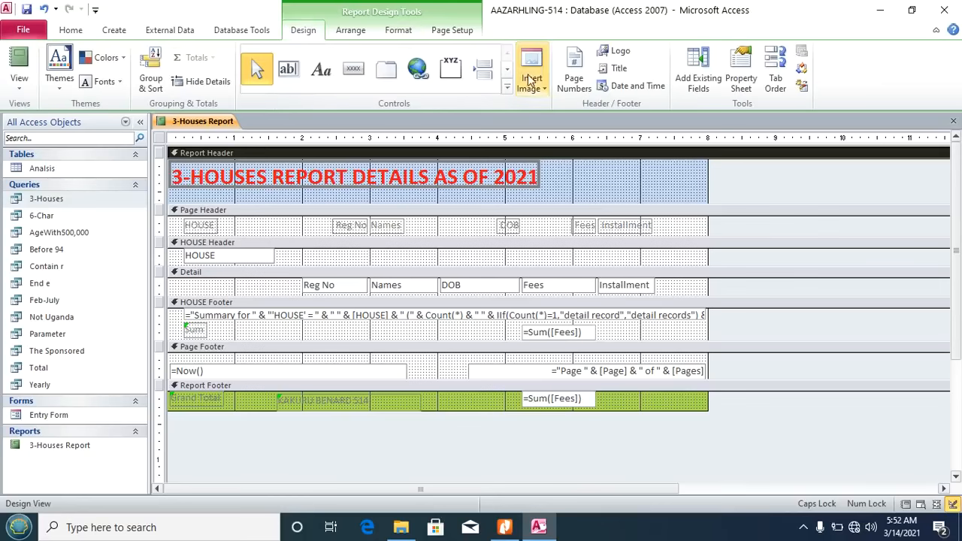
click(542, 89)
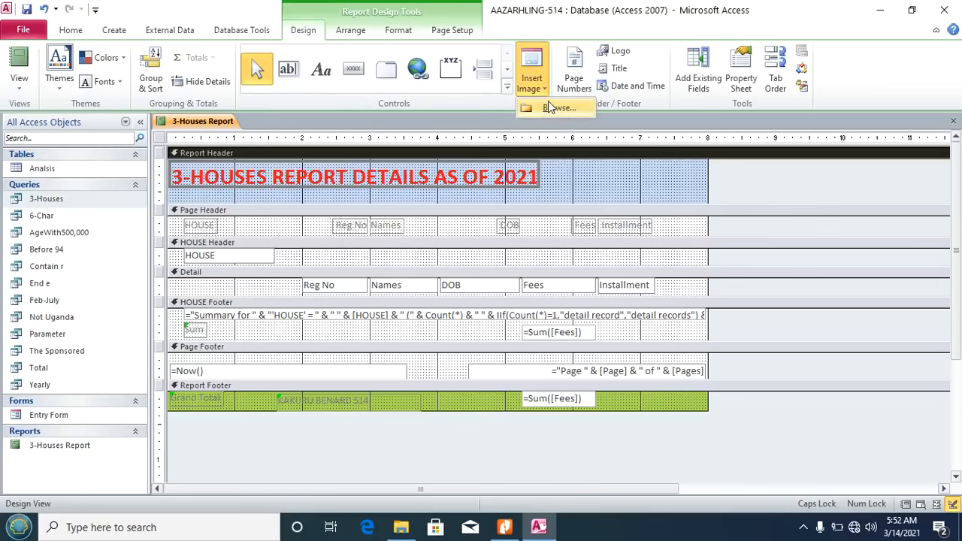
click(556, 109)
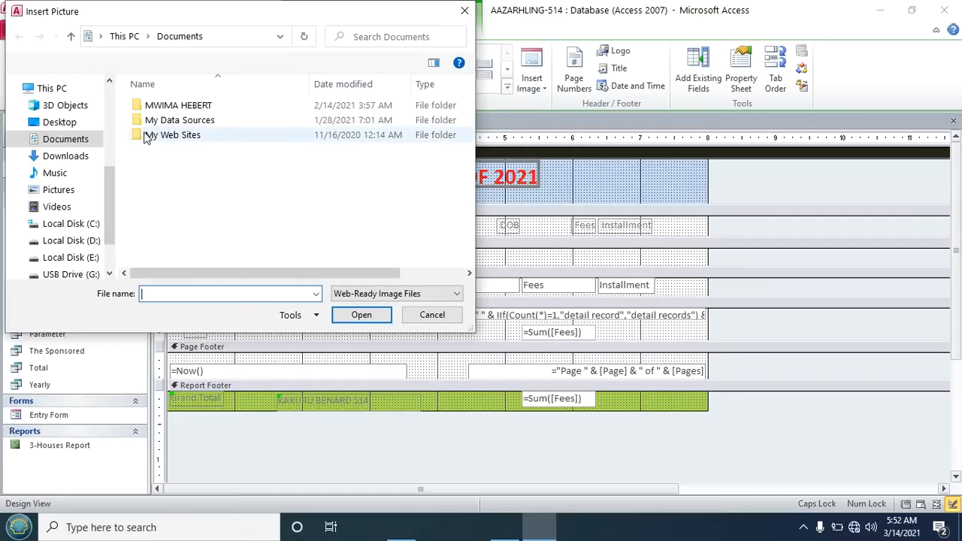
click(60, 124)
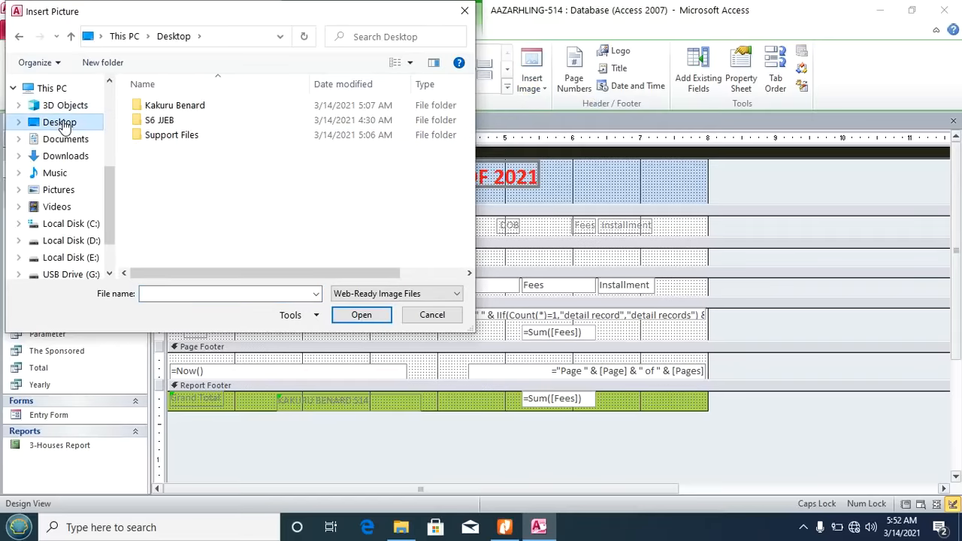
click(163, 143)
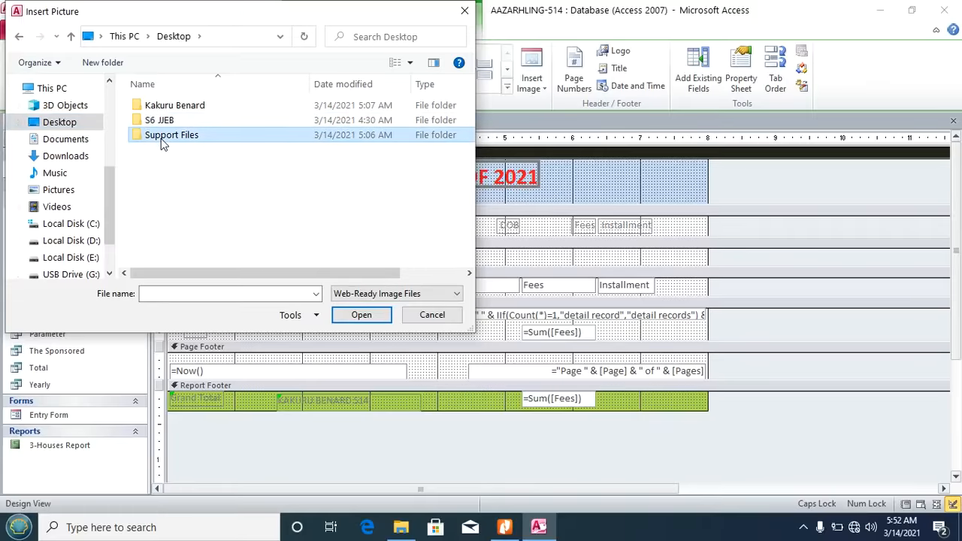
double_click(163, 142)
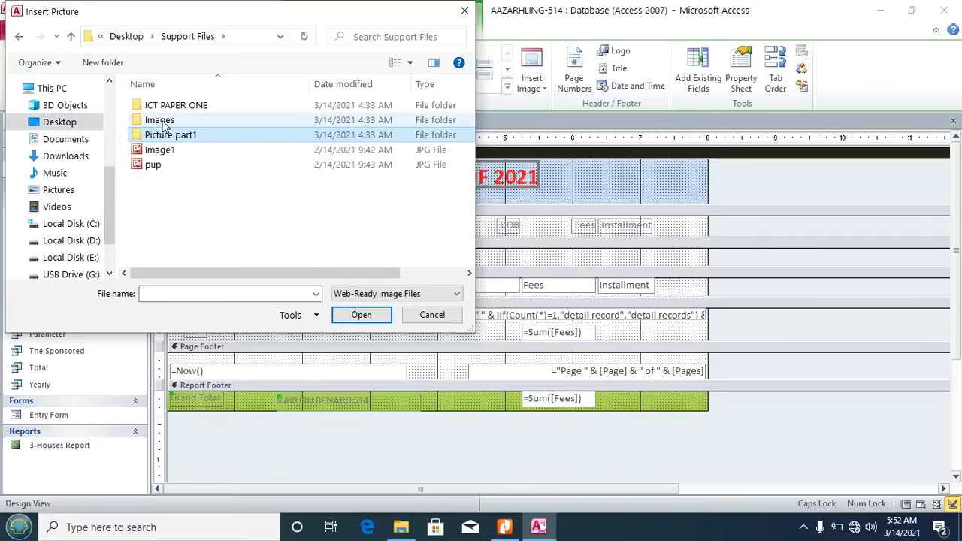
click(164, 124)
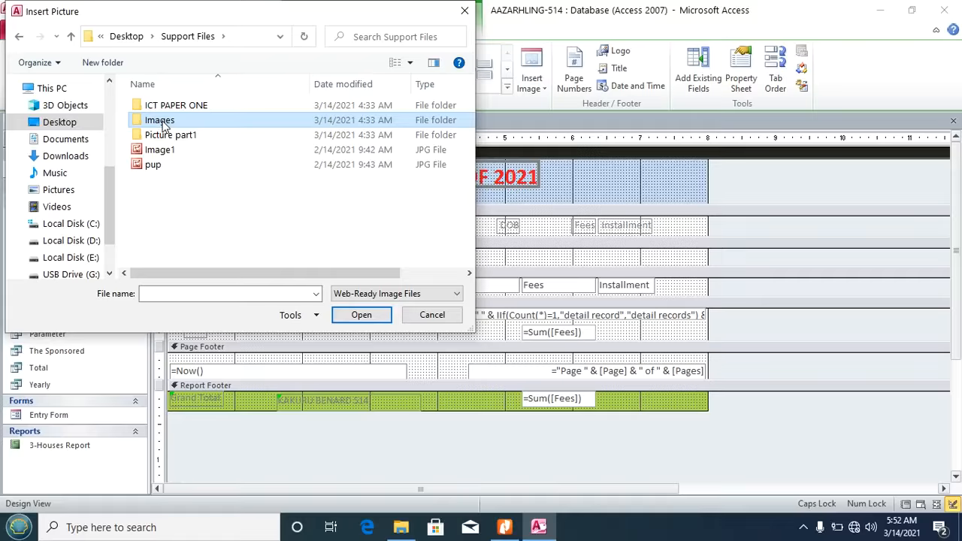
double_click(164, 124)
Step: Insert the Aazarhling image and draw it in the header just right of the title
click(156, 130)
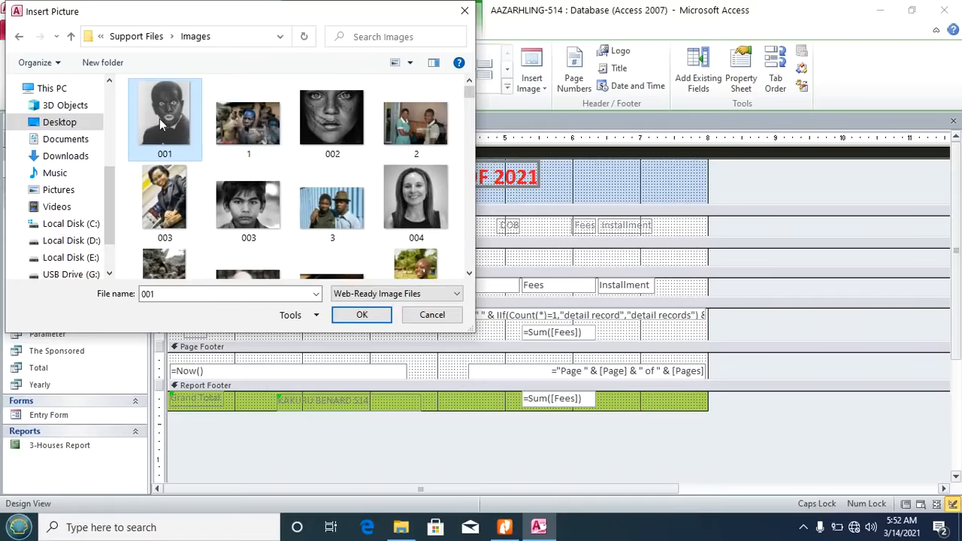
key(a)
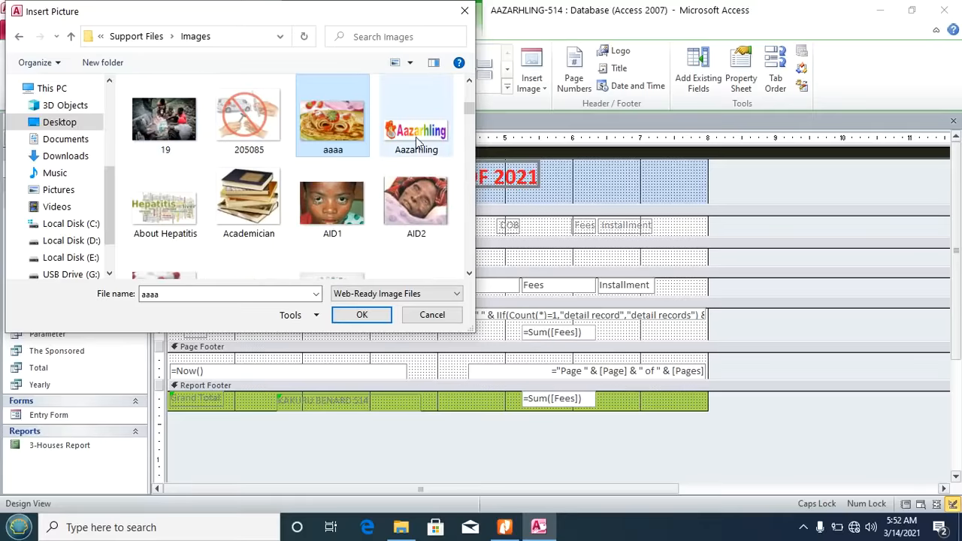
click(422, 150)
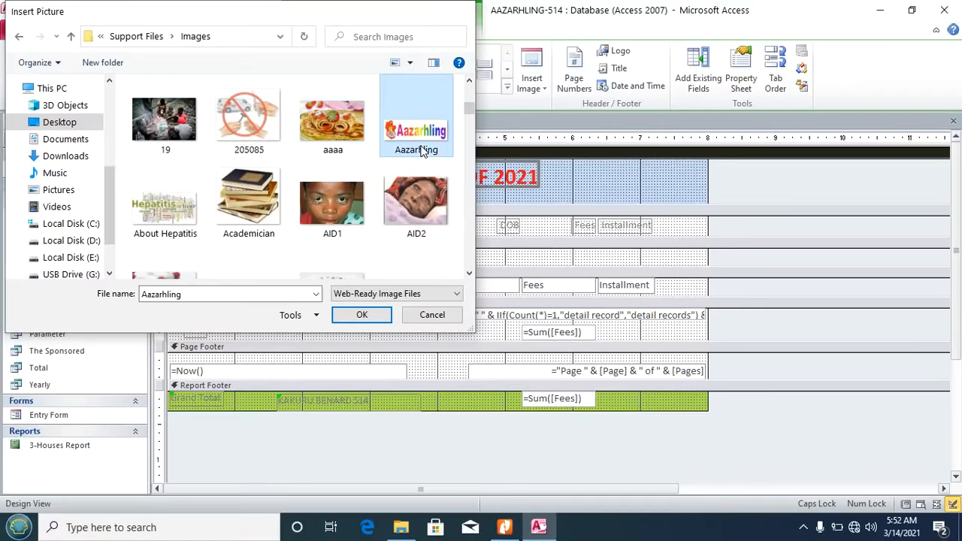
double_click(422, 150)
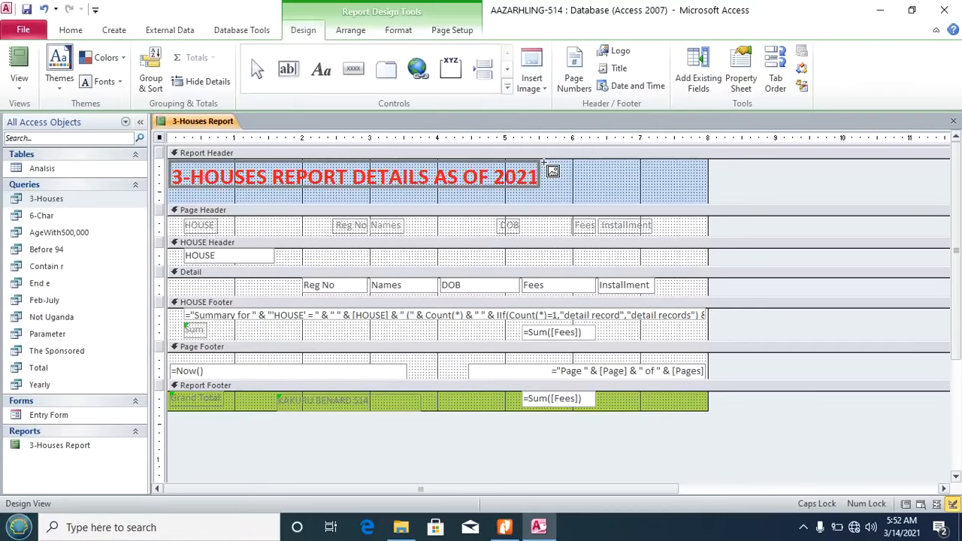
drag(544, 163, 662, 201)
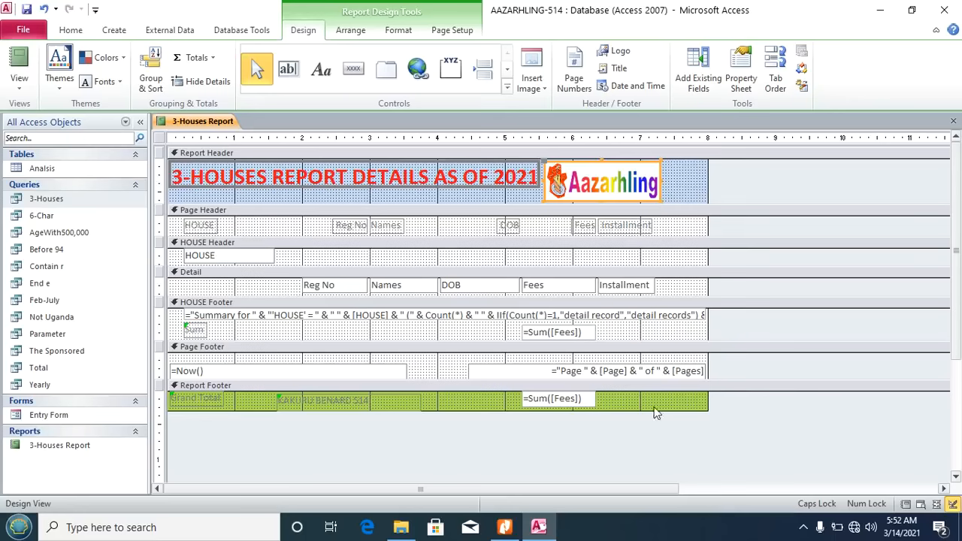
click(504, 527)
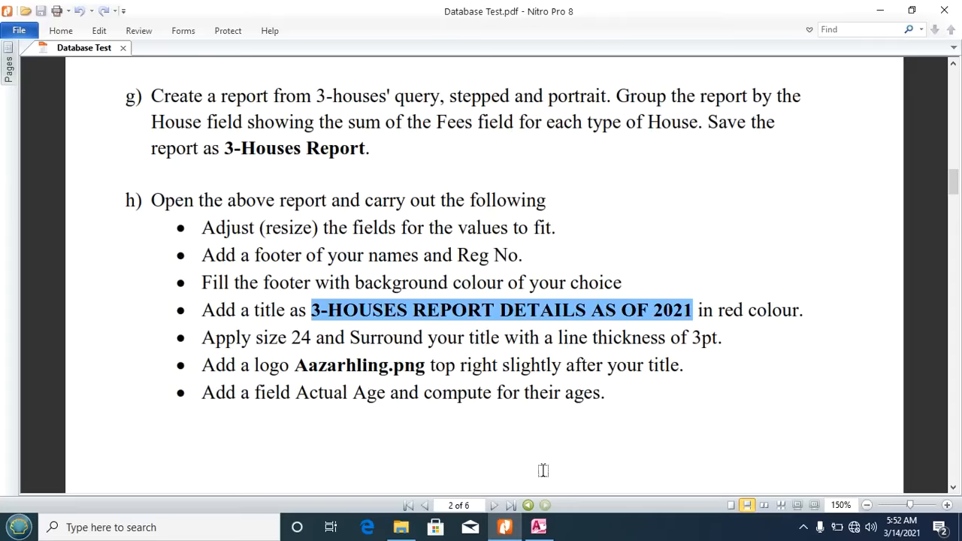
click(538, 527)
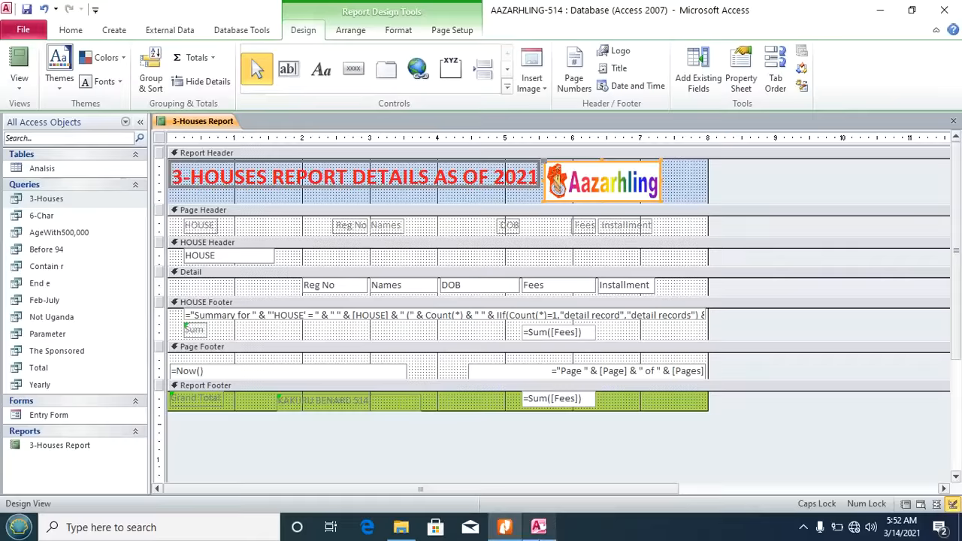
Step: Add a Page Header label reading 'Actual Age' right of the Installment heading
click(686, 182)
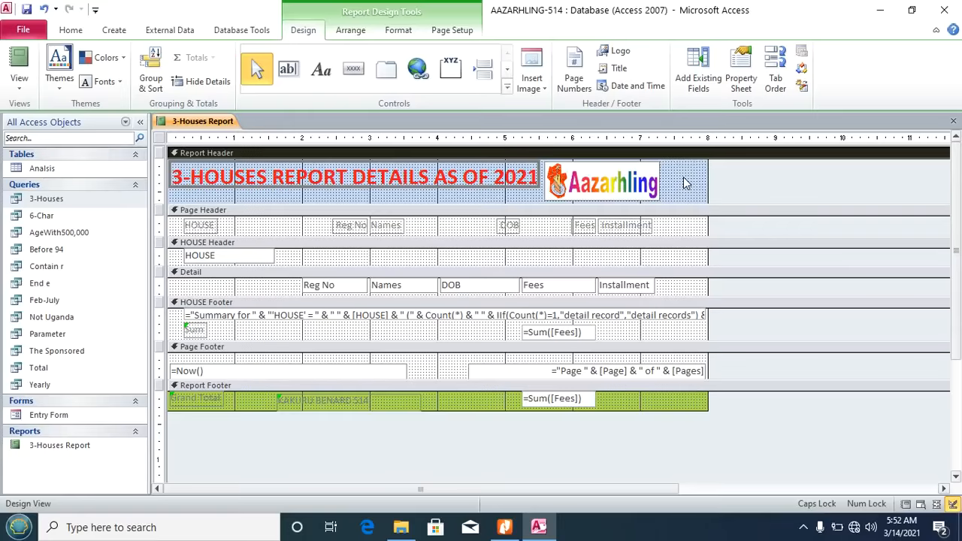
click(321, 75)
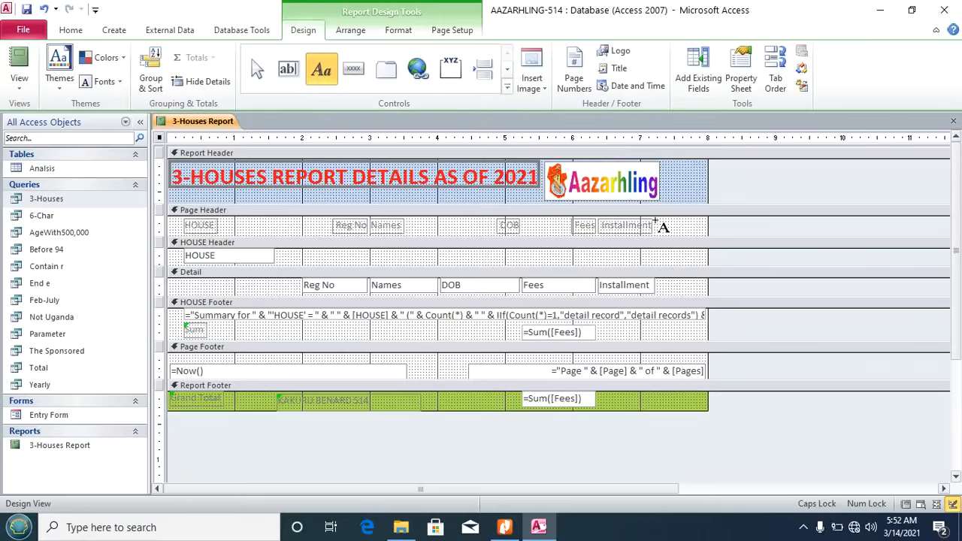
drag(655, 221, 694, 233)
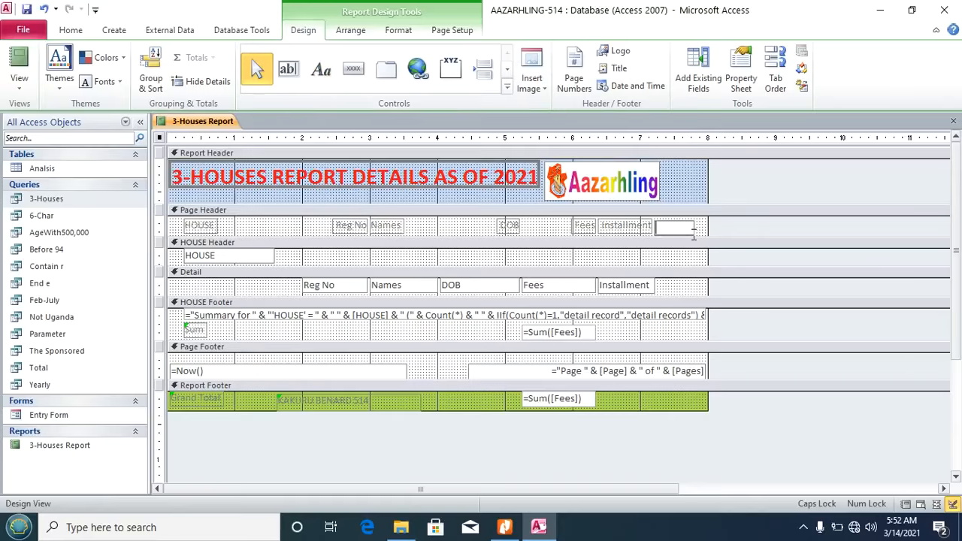
text(A)
key(Caps_Lock)
text(ctual Age)
click(699, 204)
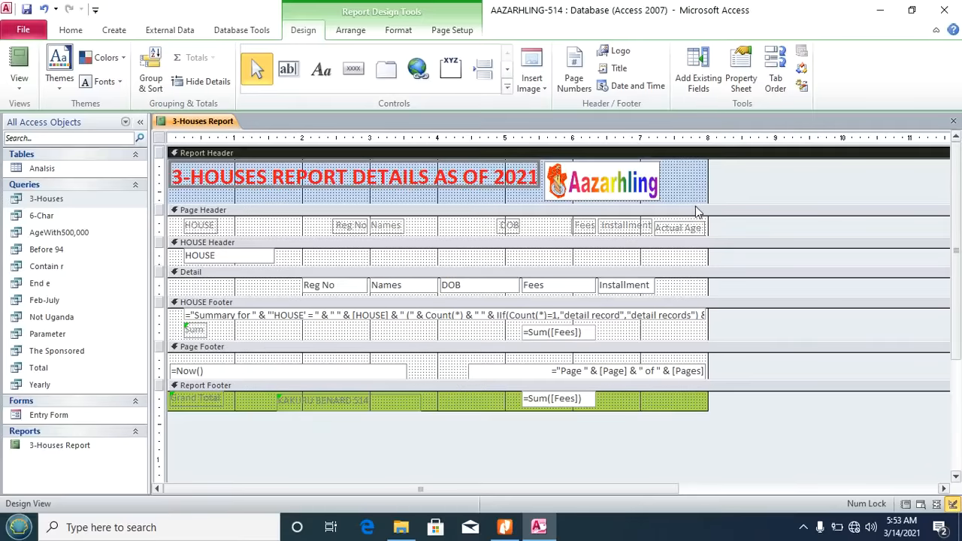
click(697, 224)
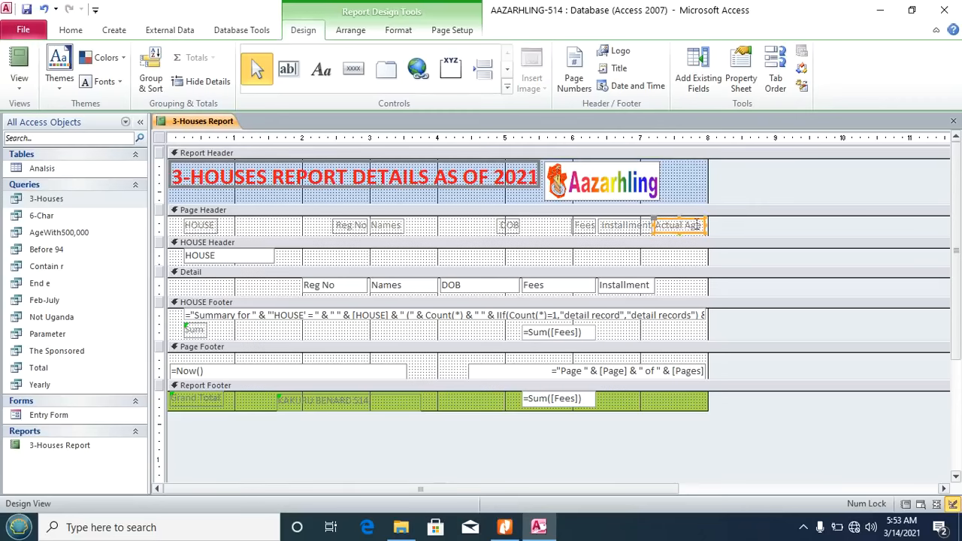
click(671, 263)
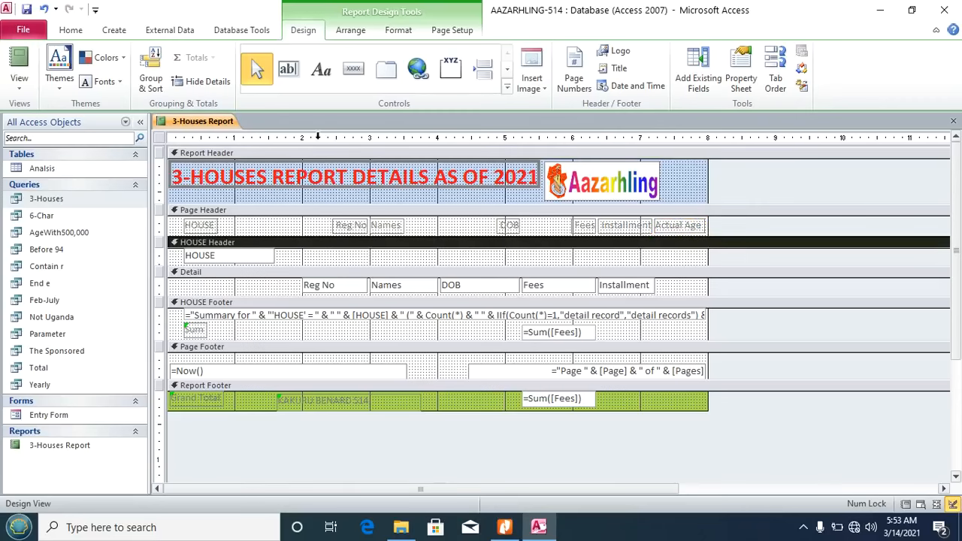
Step: Draw an unbound text box in Detail under Actual Age and delete its attached label
click(290, 70)
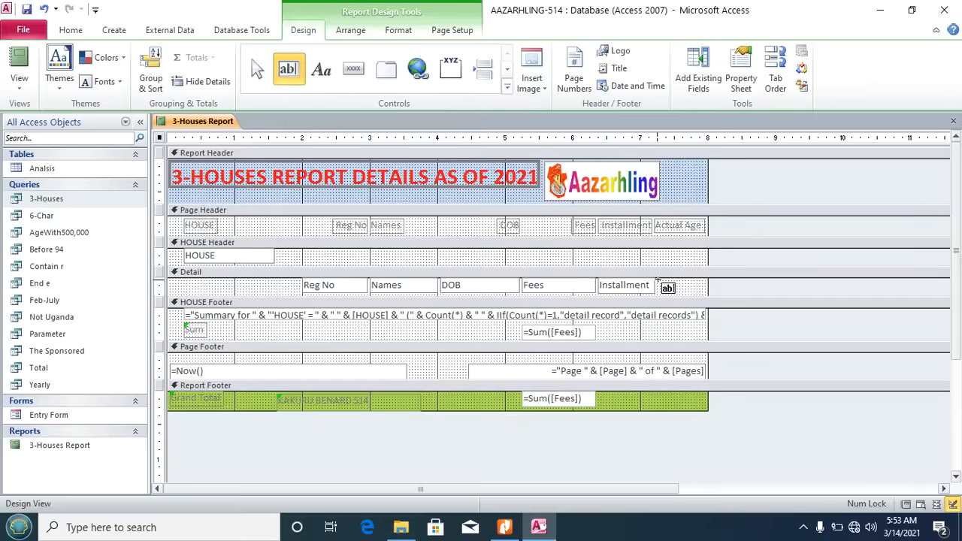
drag(658, 279, 705, 296)
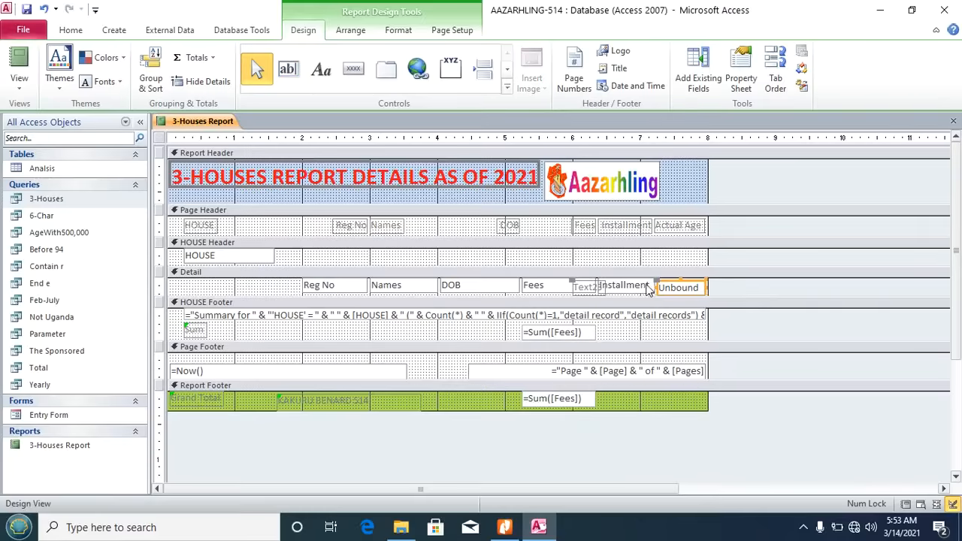
click(589, 287)
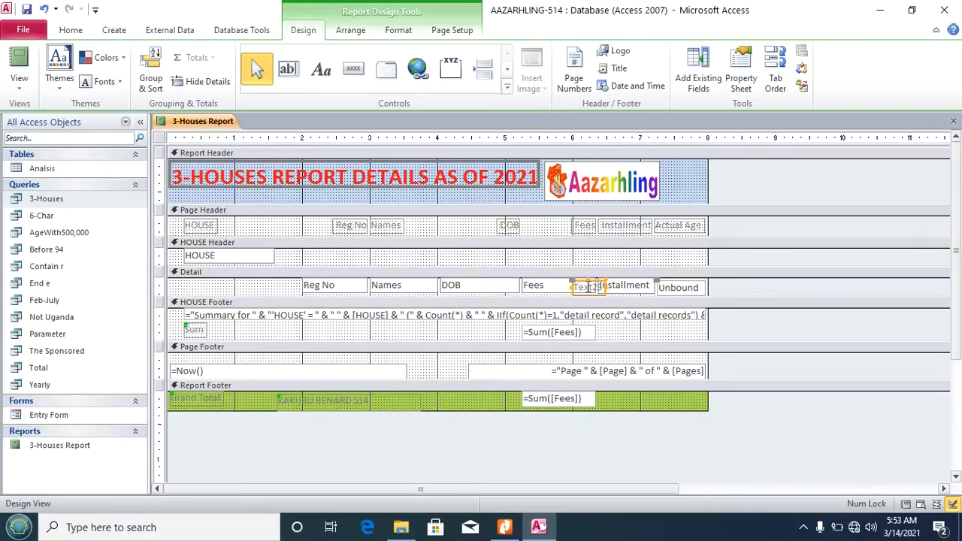
key(Delete)
click(697, 287)
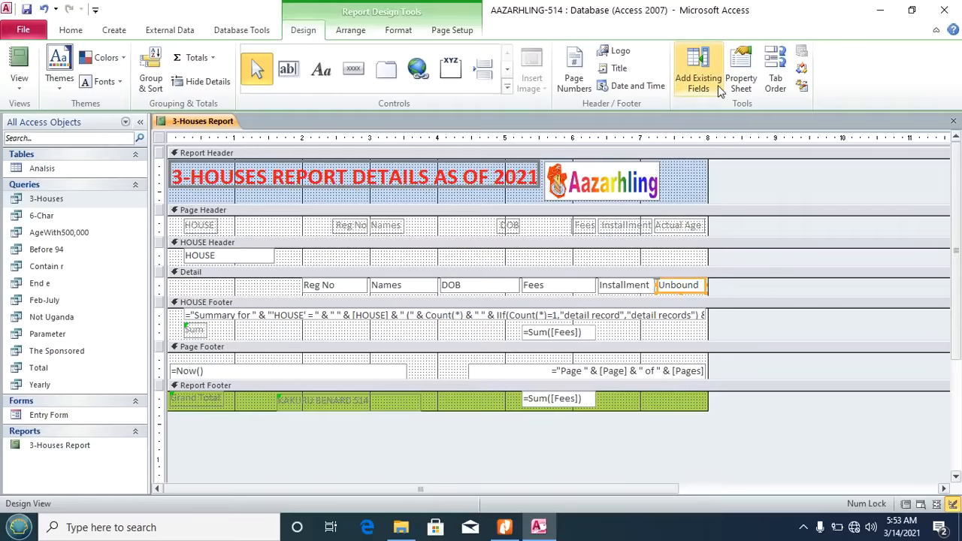
Step: Set the text box's Control Source to =DateDiff("yyyy", [DOB], Date()) in Expression Builder
click(745, 71)
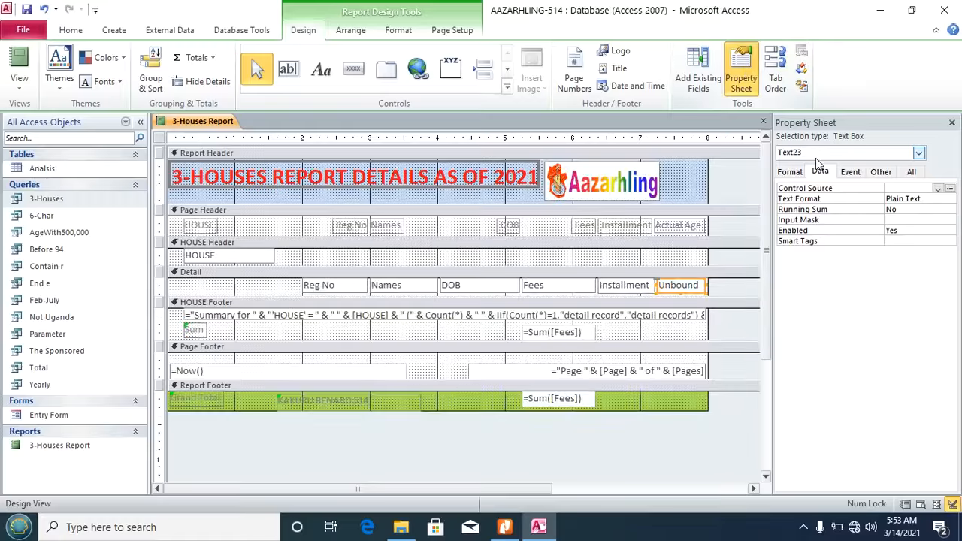
click(951, 189)
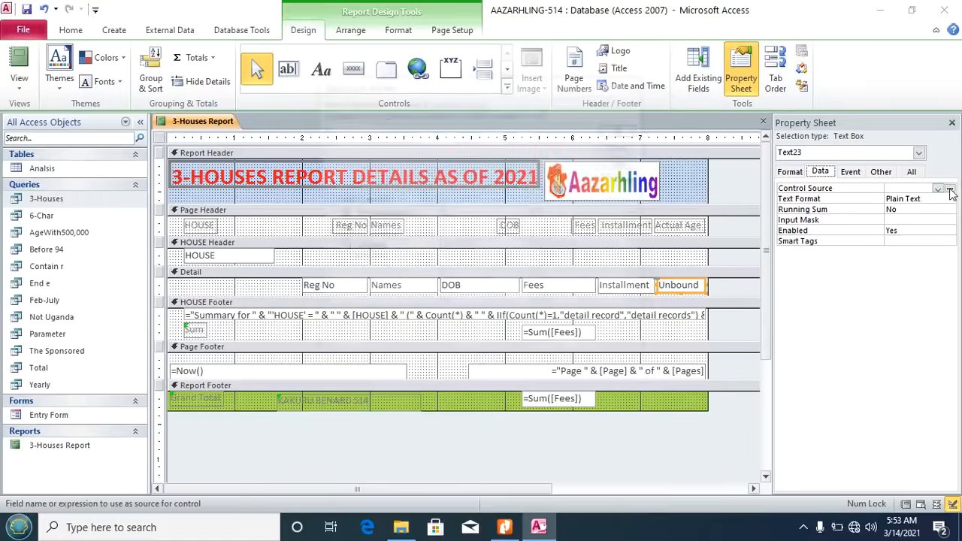
text(Da)
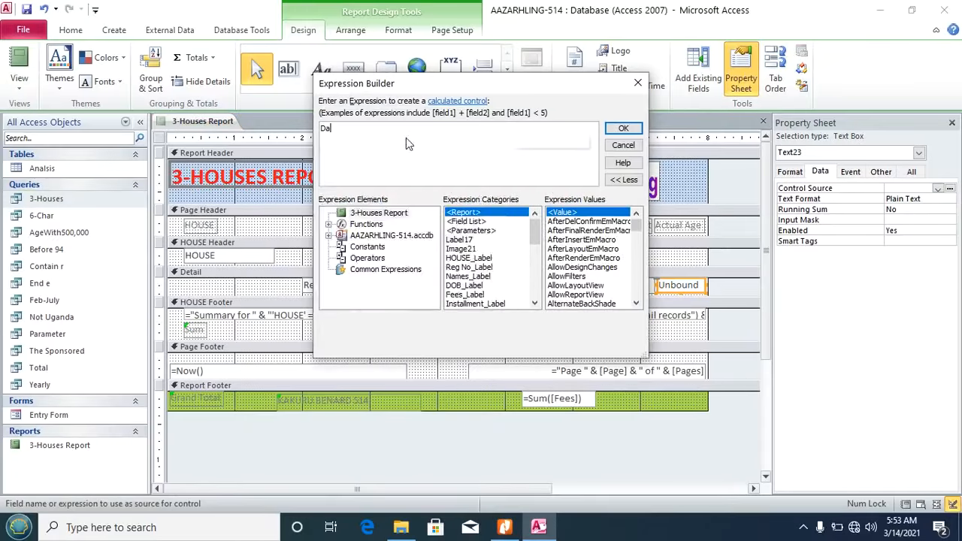
text(teD)
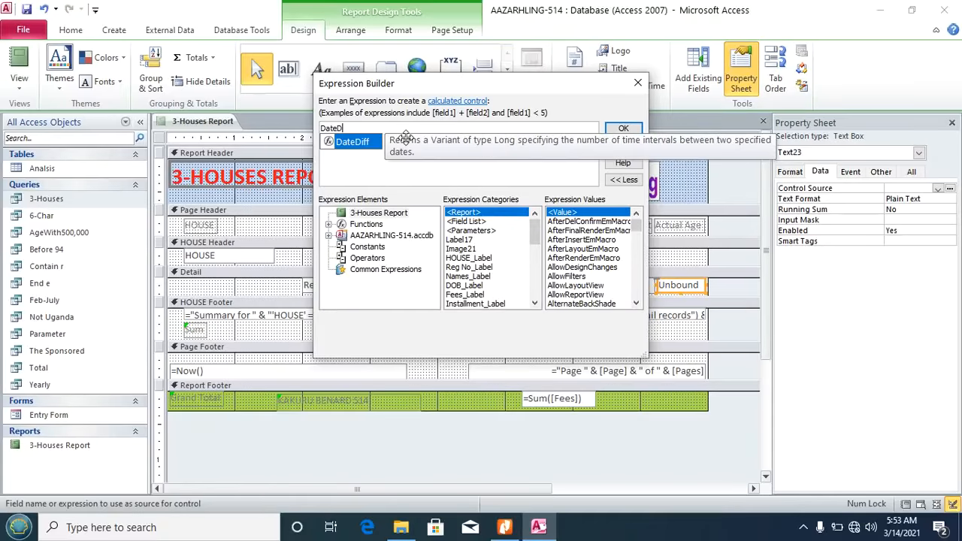
text(iff("yyyy)
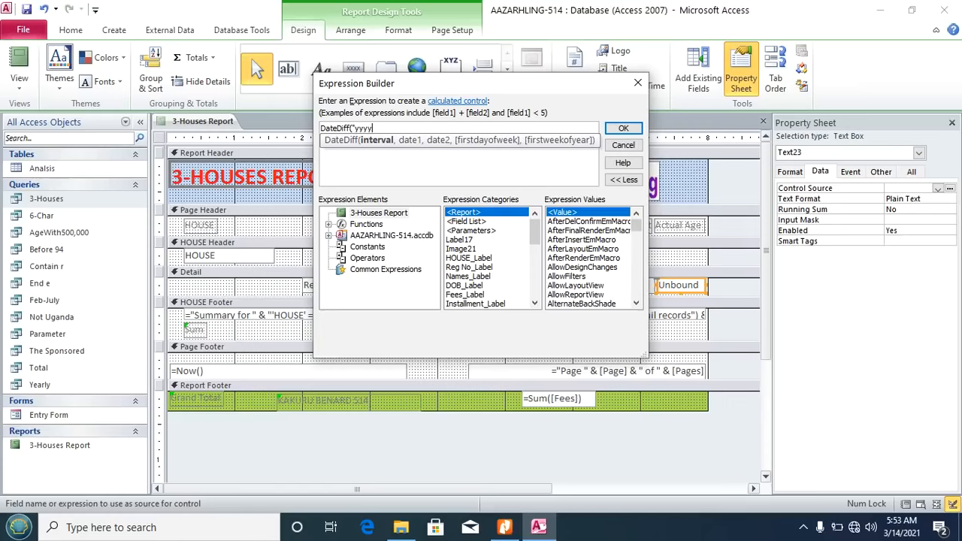
text(",)
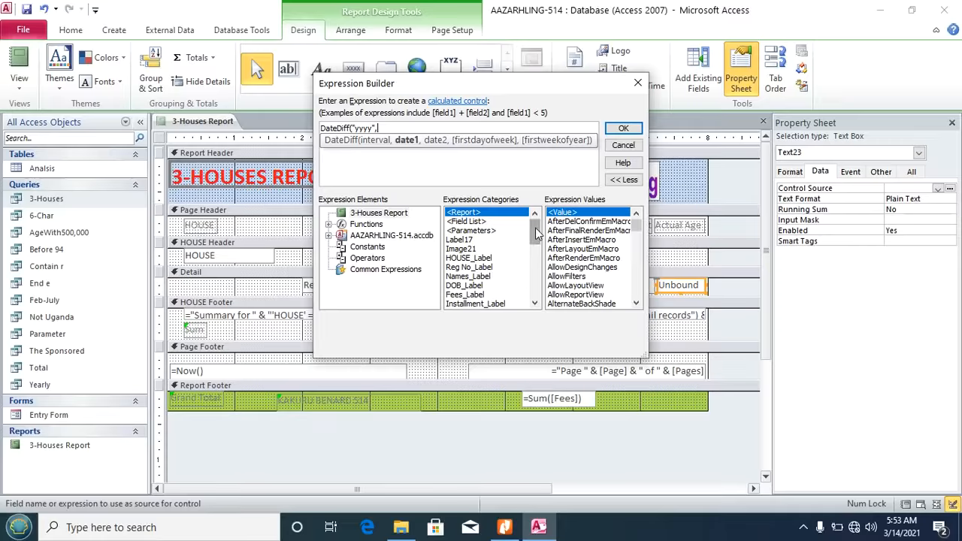
drag(536, 234, 536, 255)
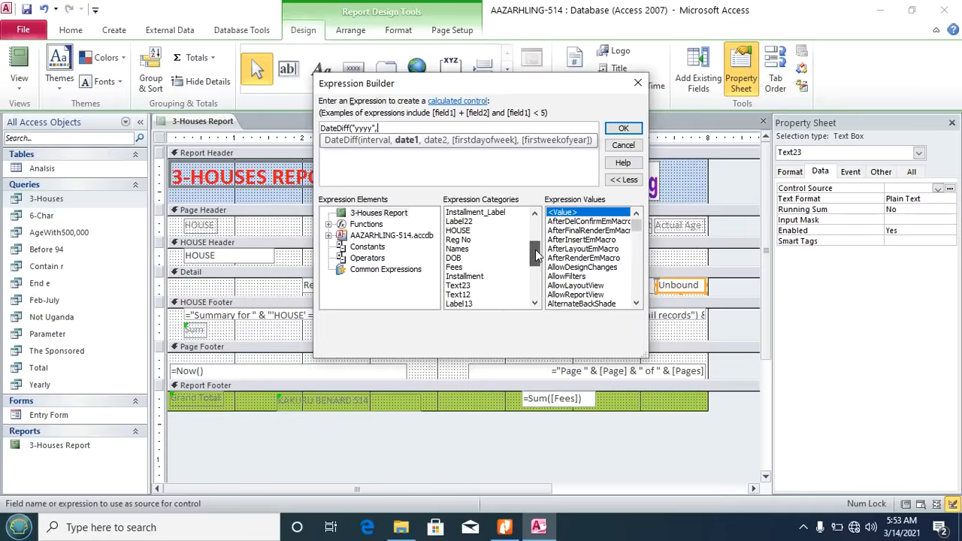
click(460, 259)
double_click(460, 259)
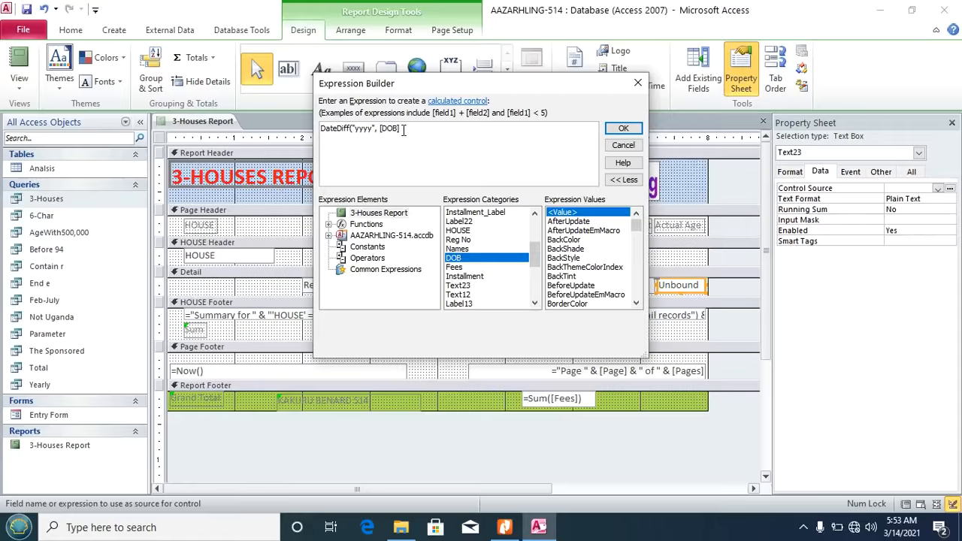
text(,)
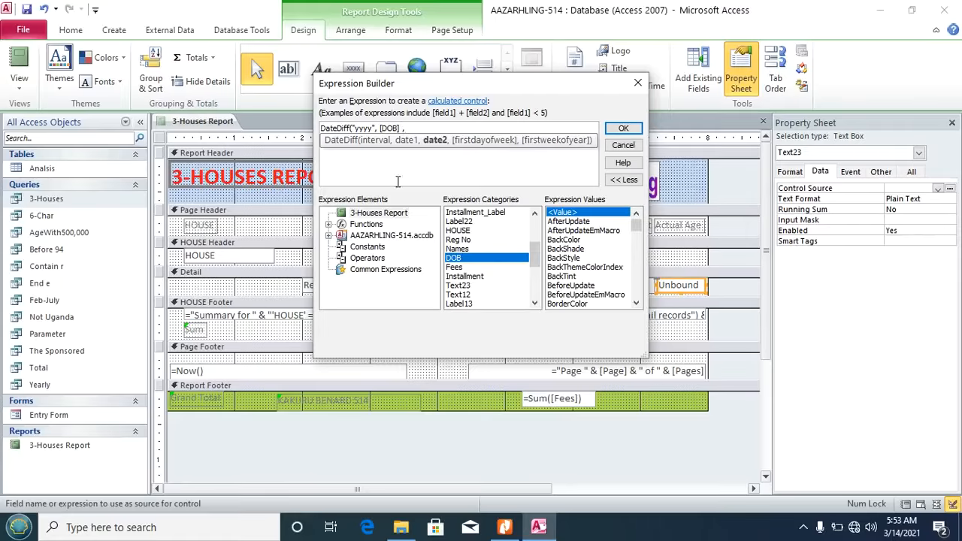
click(375, 270)
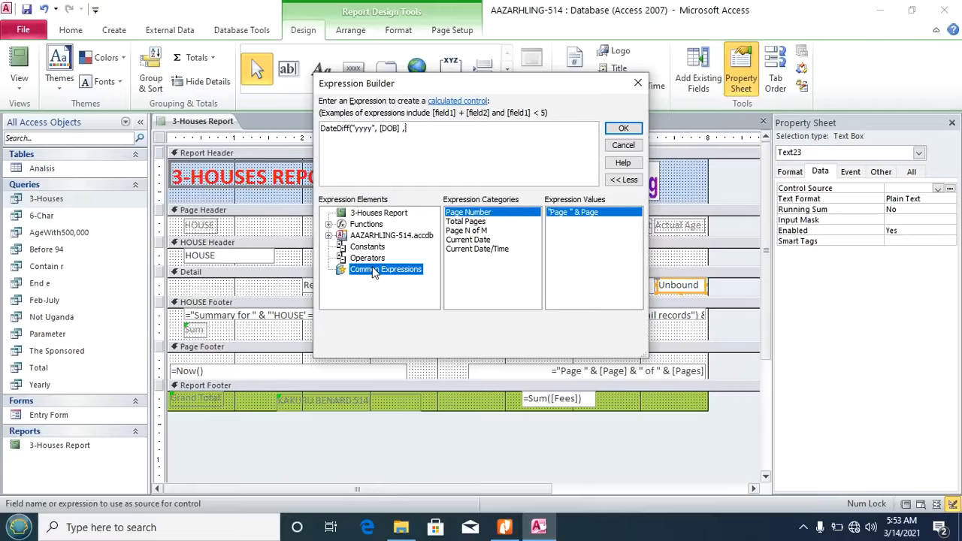
click(478, 241)
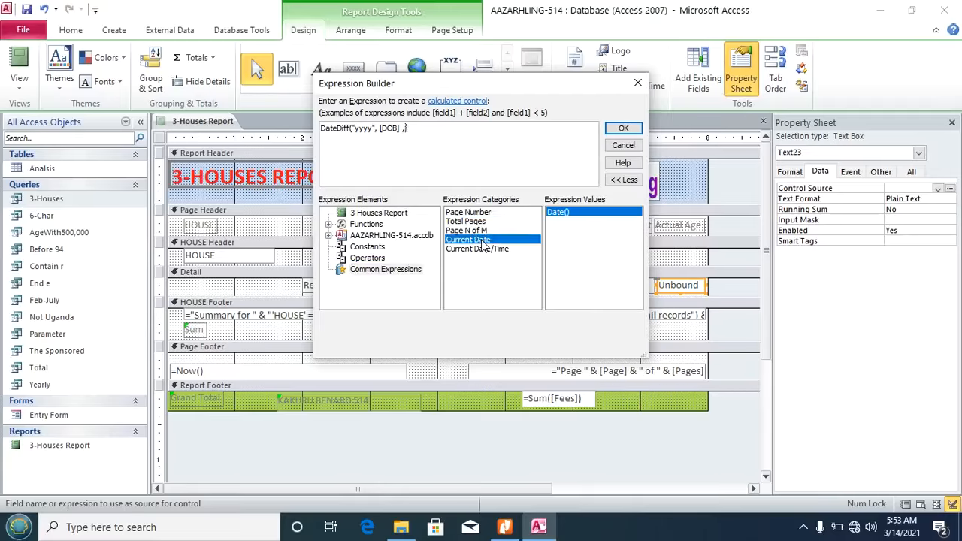
double_click(485, 247)
click(623, 129)
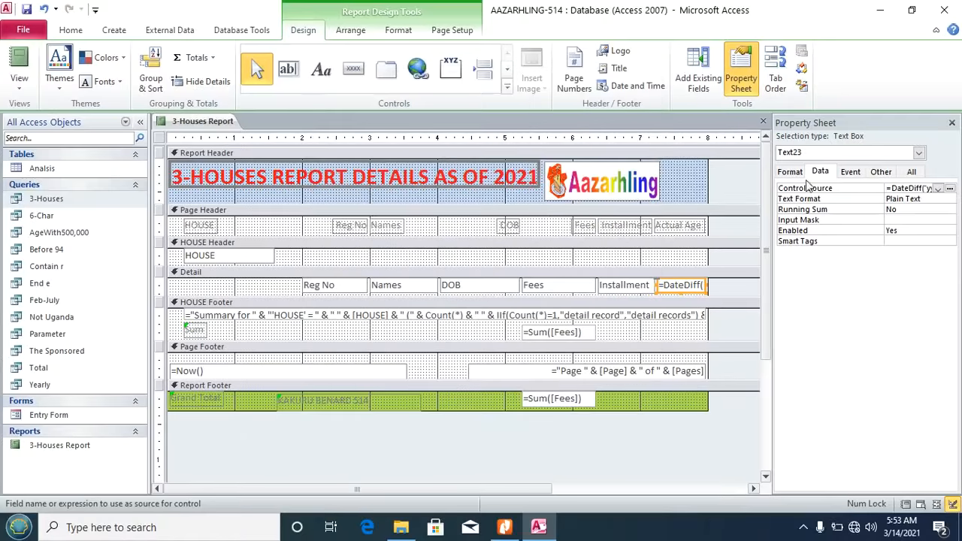
click(952, 122)
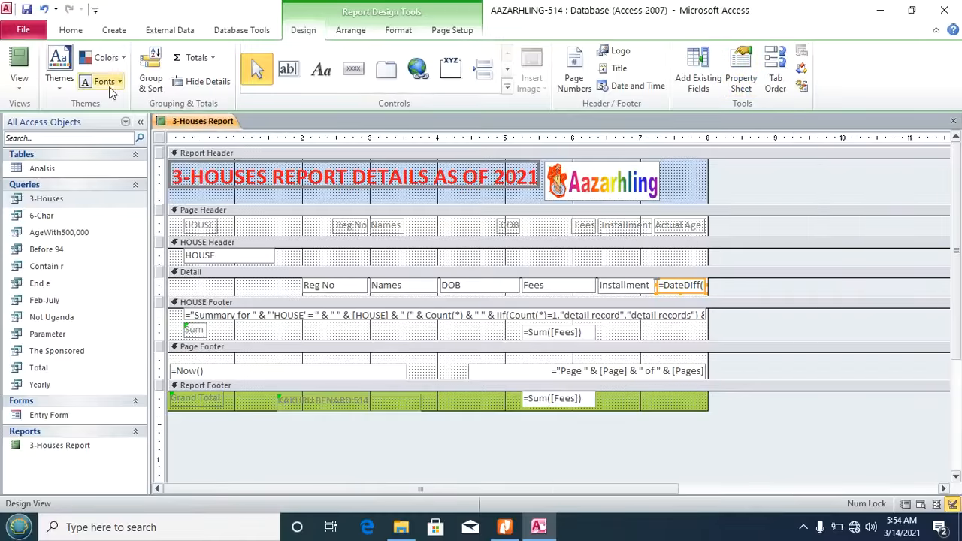
Step: Switch to Report View to check the Actual Age values, then return to the instructions PDF
click(19, 79)
click(39, 116)
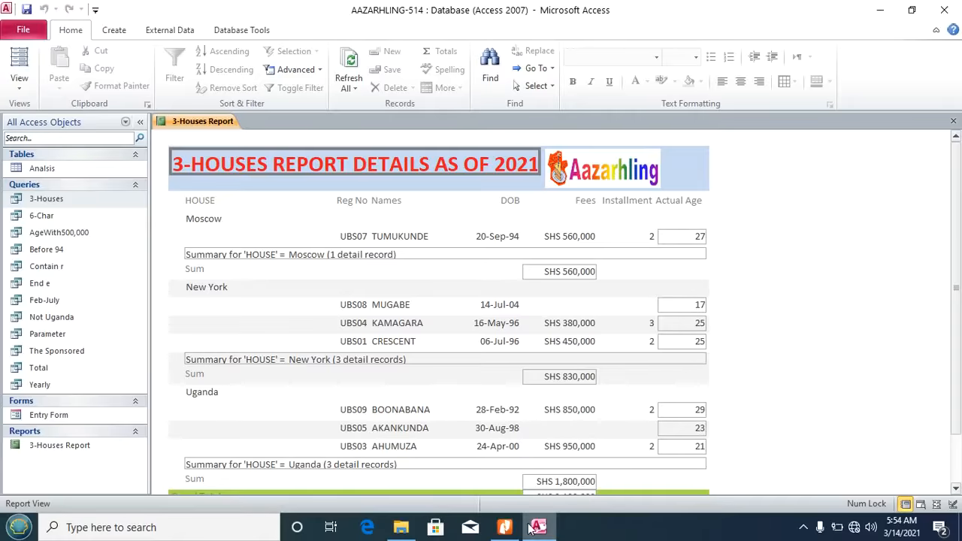
click(506, 529)
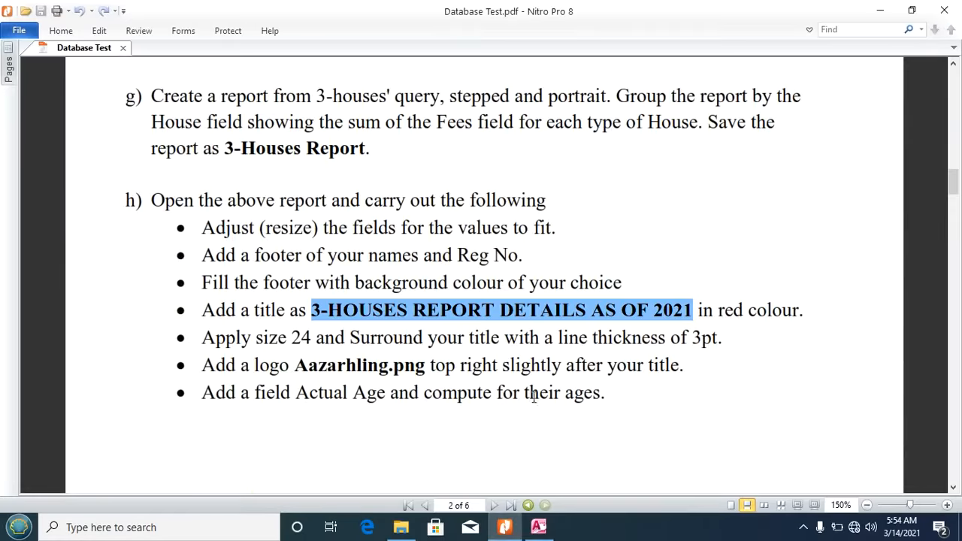
Step: Close Access and Nitro Pro 8, leaving the folder with the AAZARHLING-514 database showing
click(553, 404)
click(538, 528)
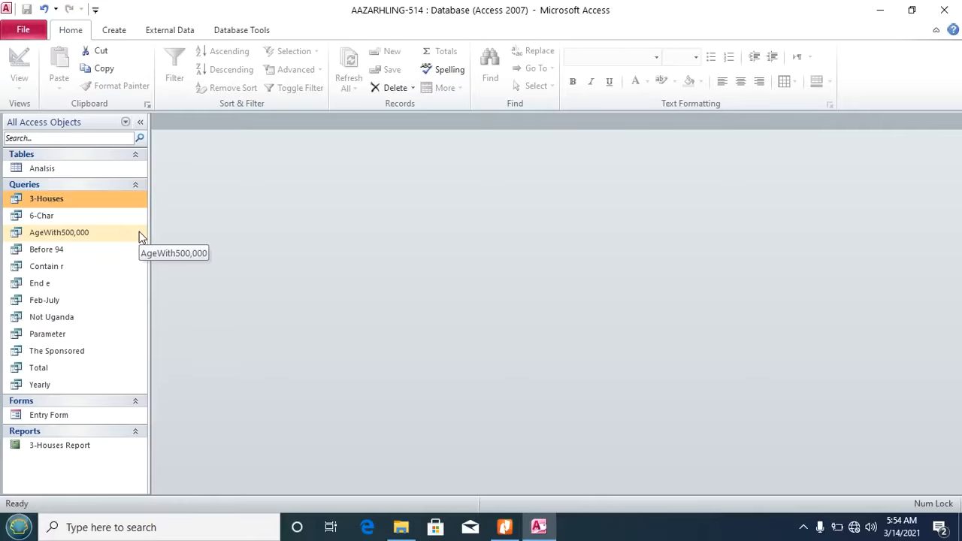
click(953, 6)
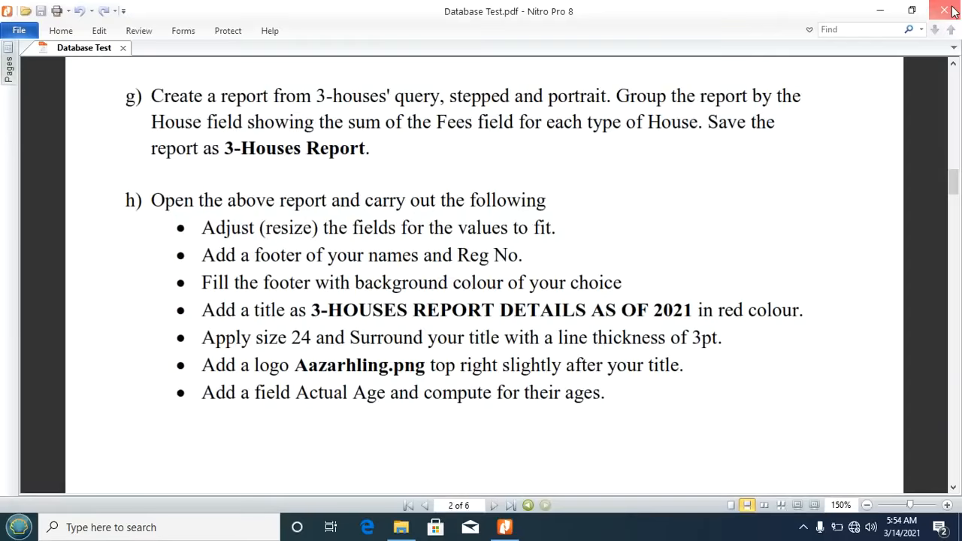
click(950, 6)
click(633, 101)
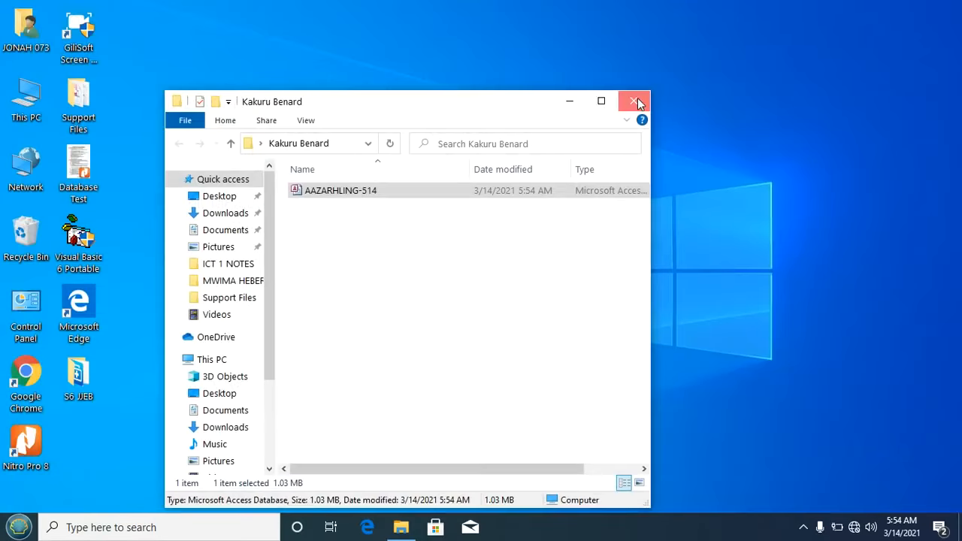